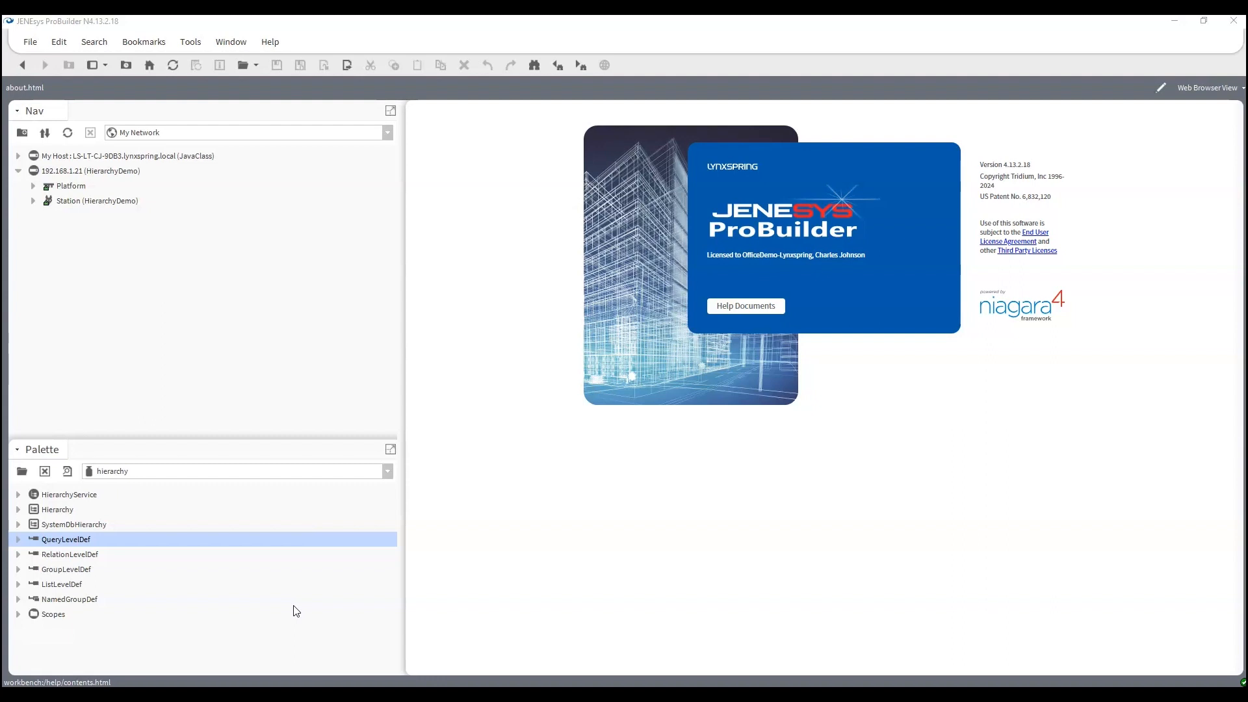
- Look through the HierarchyDemo station's Config tree, checking the Schedules folder and the contents of NiagaraNetwork and BacnetNetwork under Drivers
left_click(33, 203)
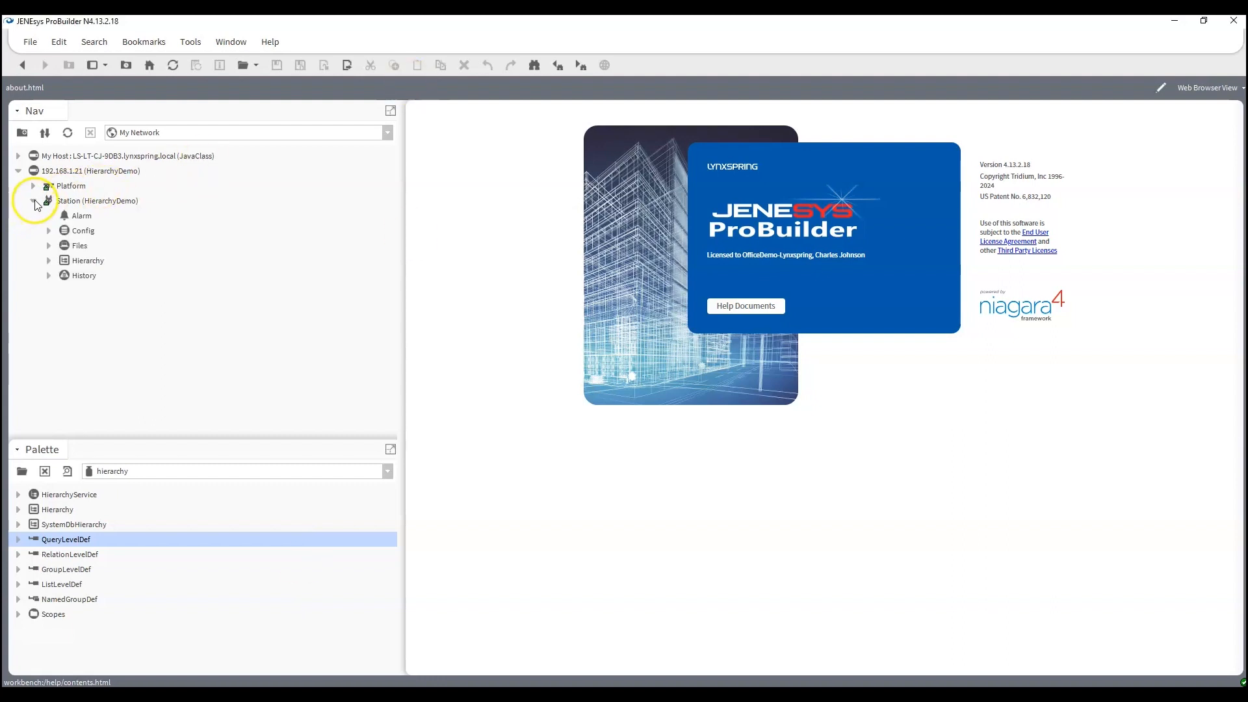
left_click(49, 231)
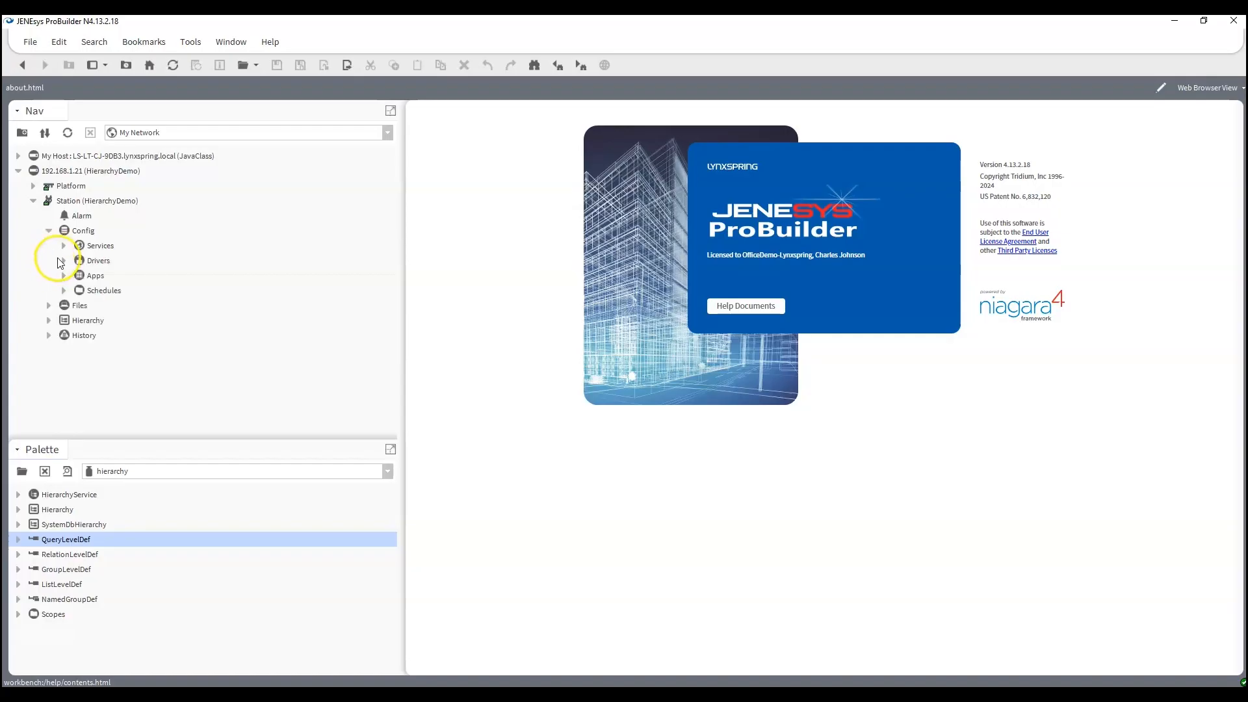
left_click(63, 261)
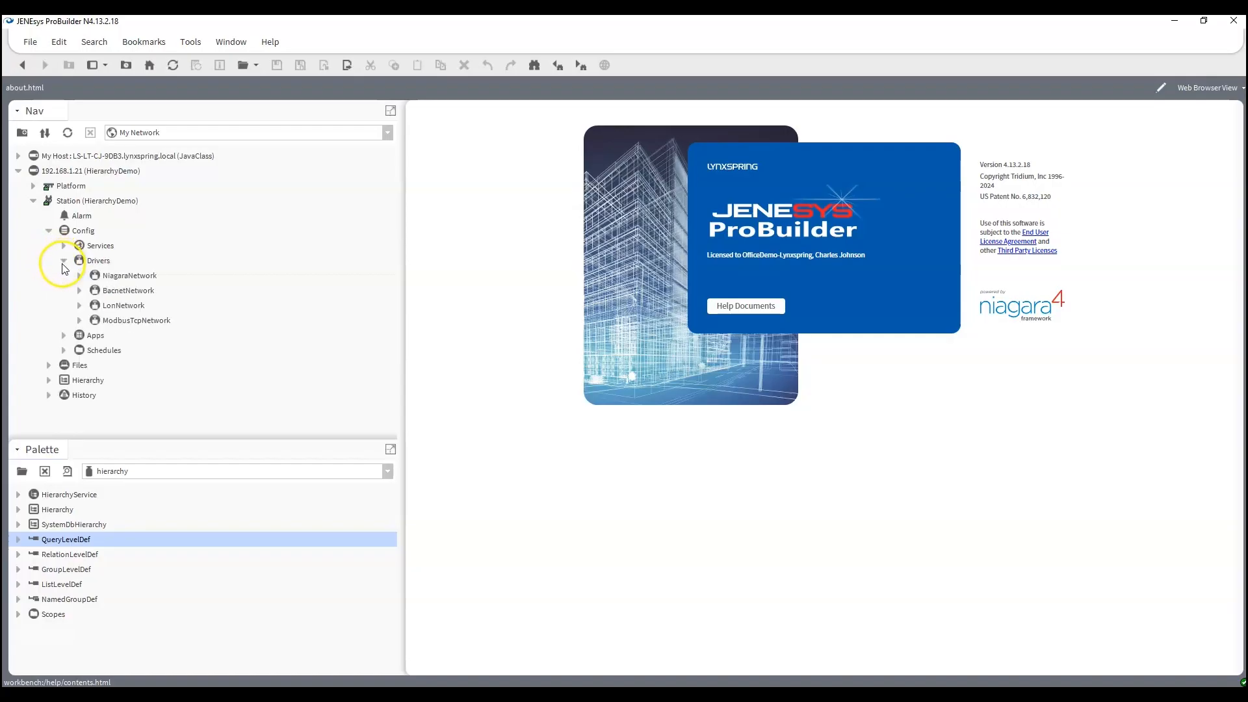
left_click(64, 351)
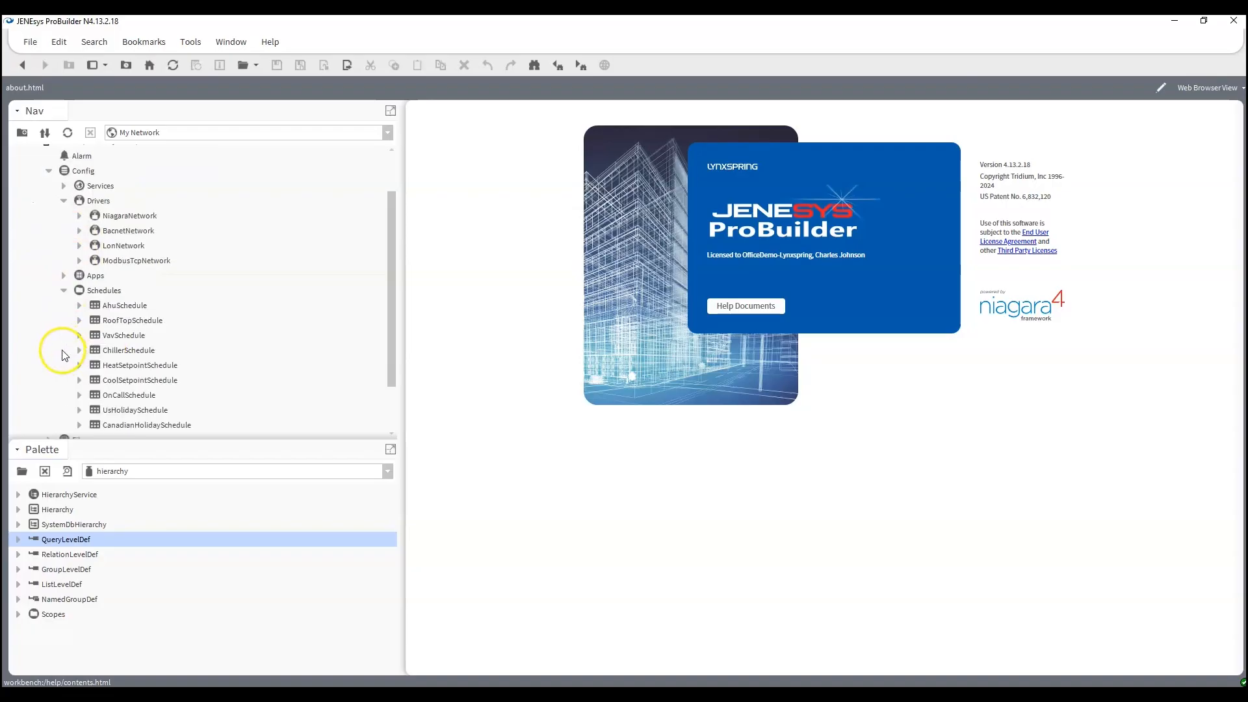
left_click(64, 290)
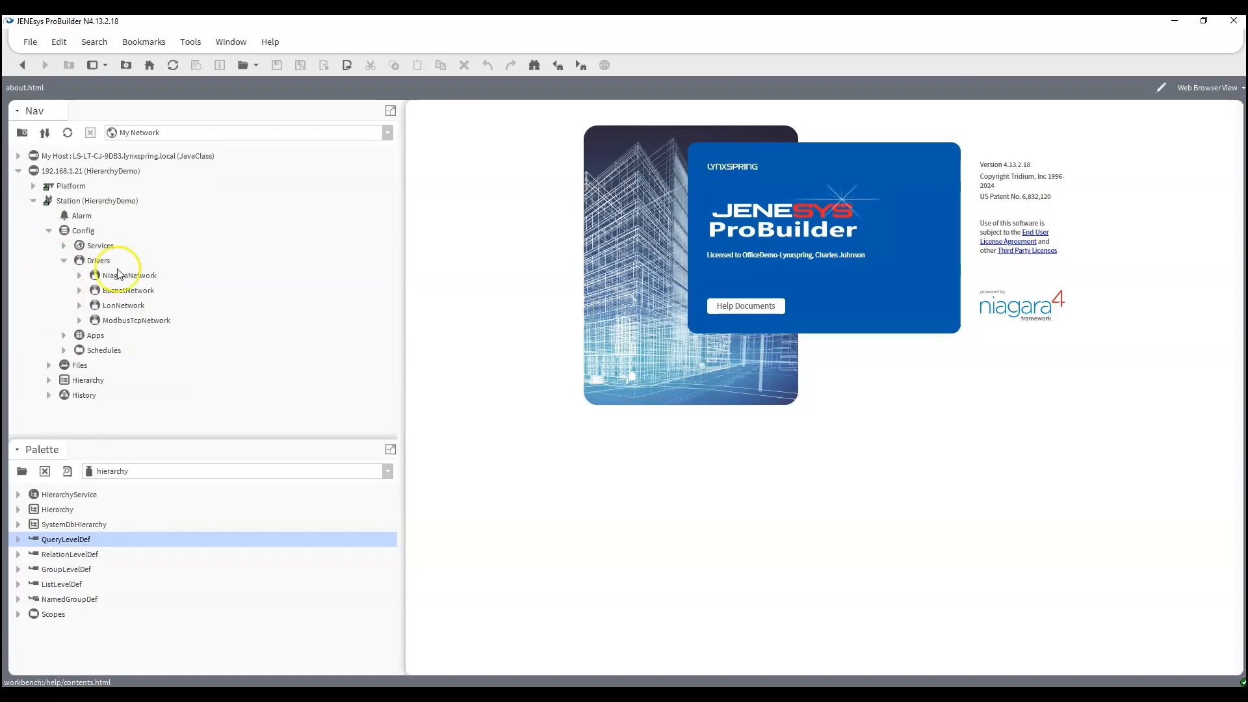
left_click(79, 276)
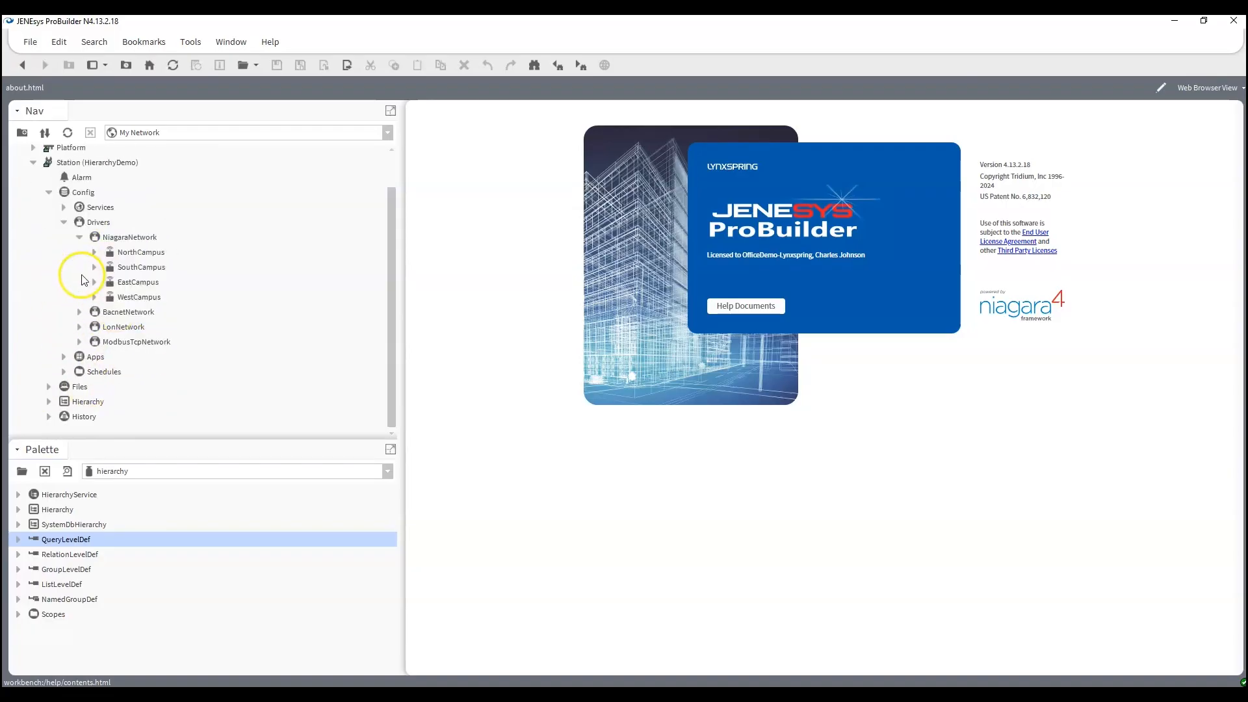
left_click(80, 238)
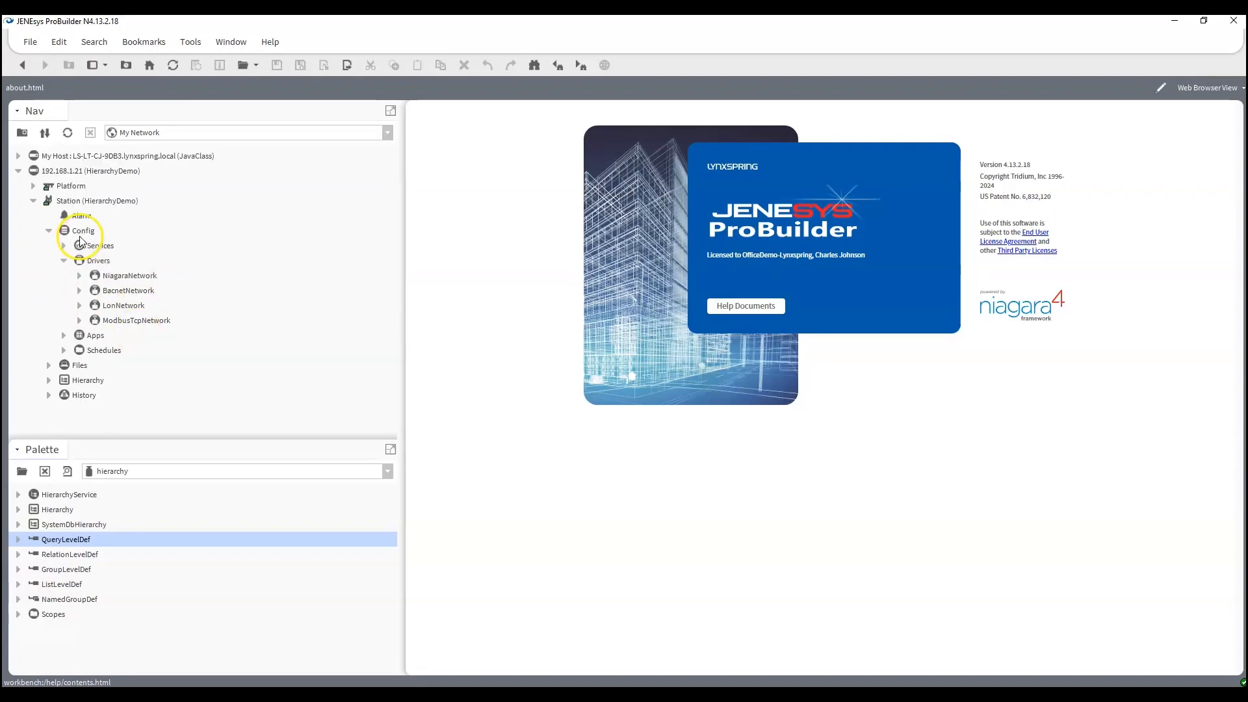
left_click(78, 290)
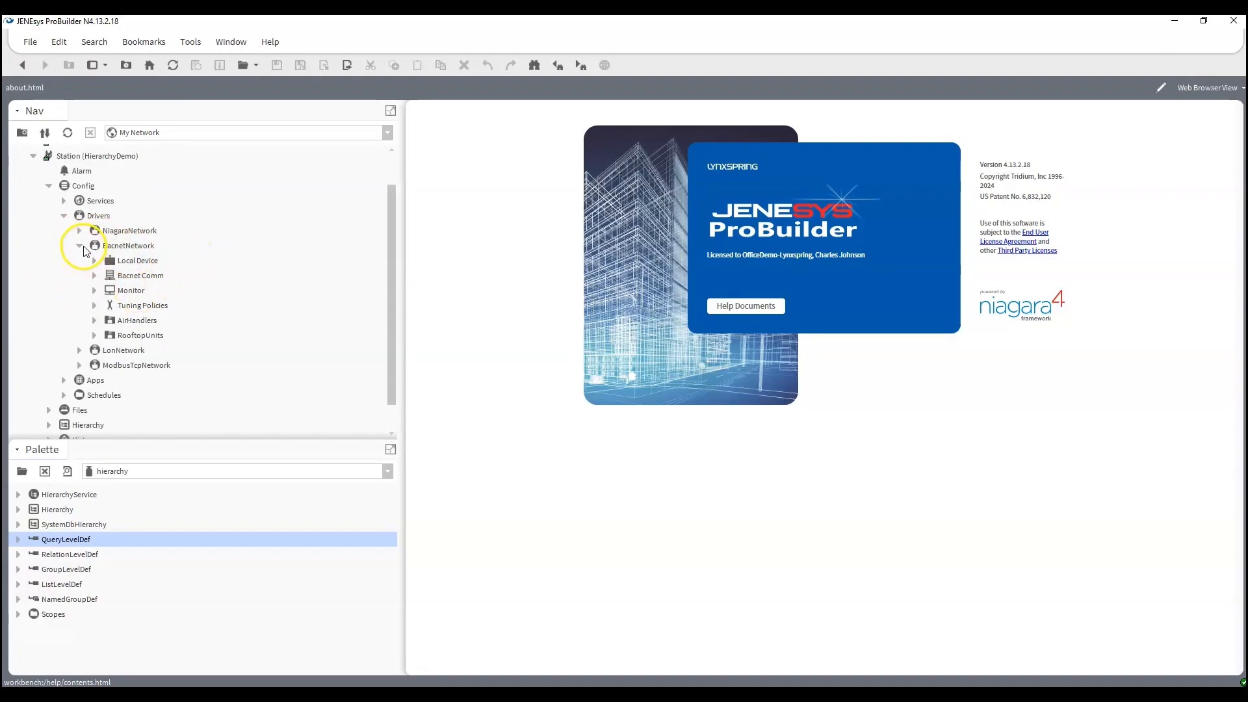
left_click(80, 247)
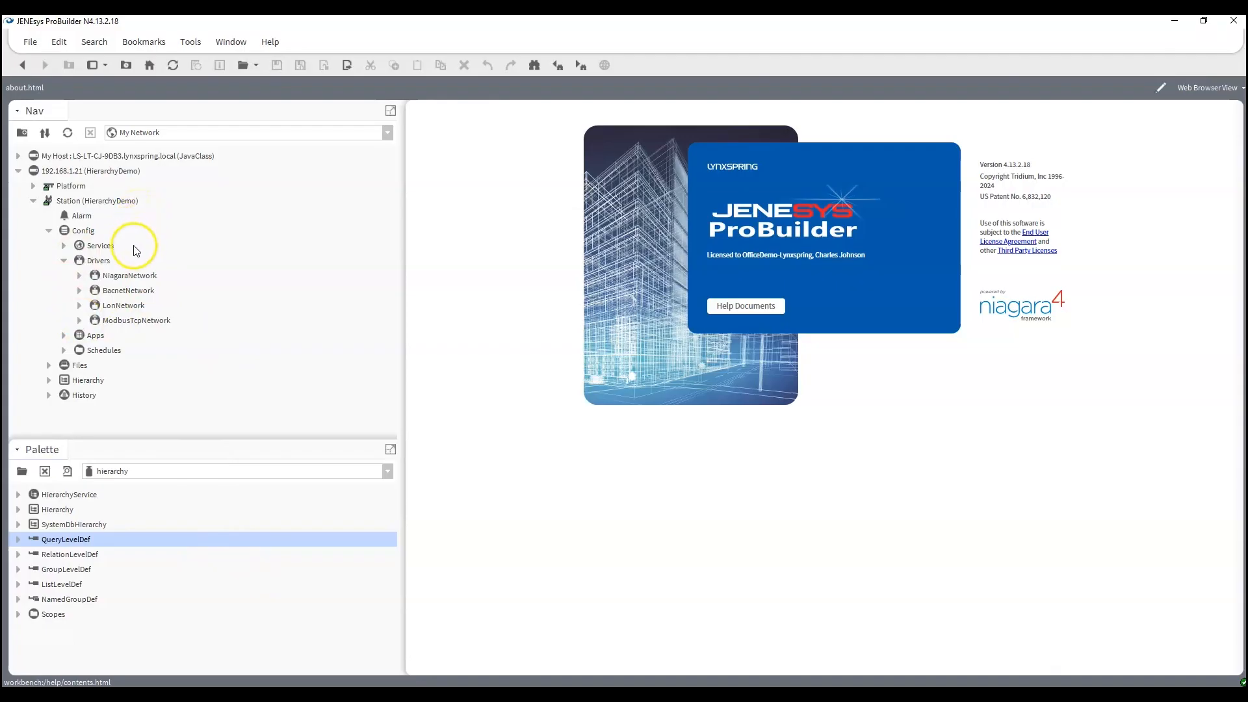
- View the station's TagDictionaryService and open the property sheet of its Niagara tag dictionary
left_click(64, 246)
scroll(159, 286, "down", 3)
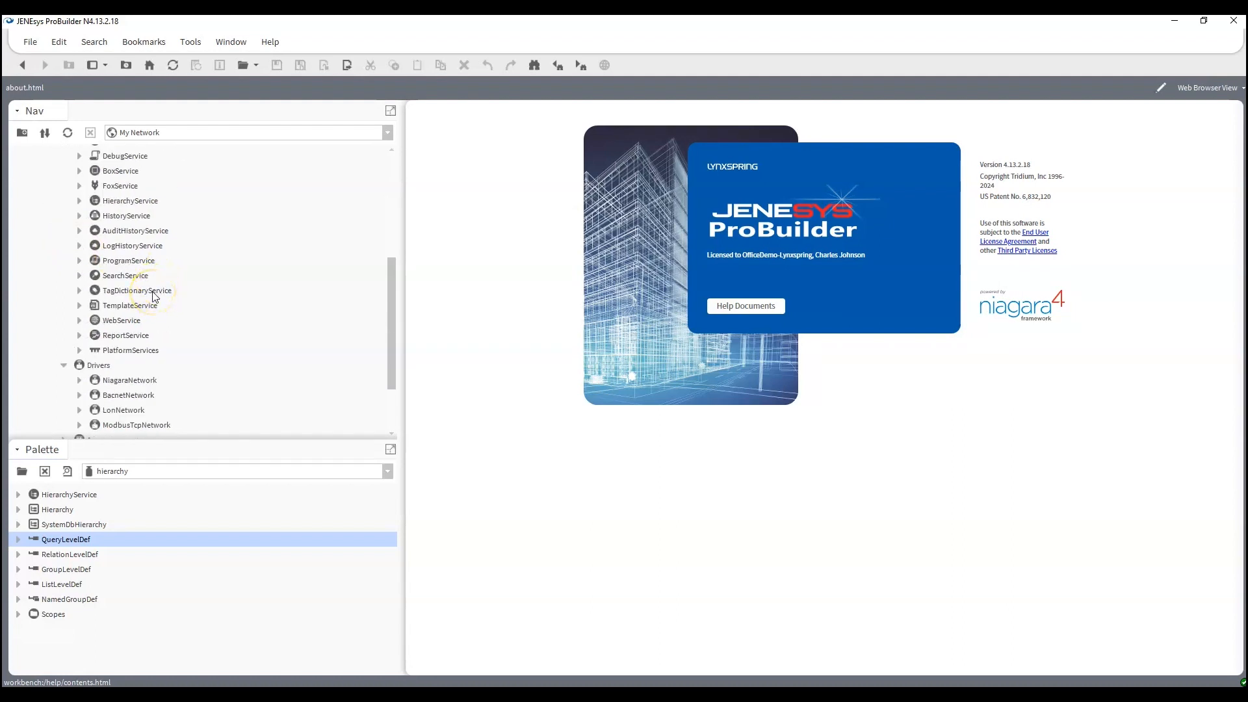
double_click(154, 292)
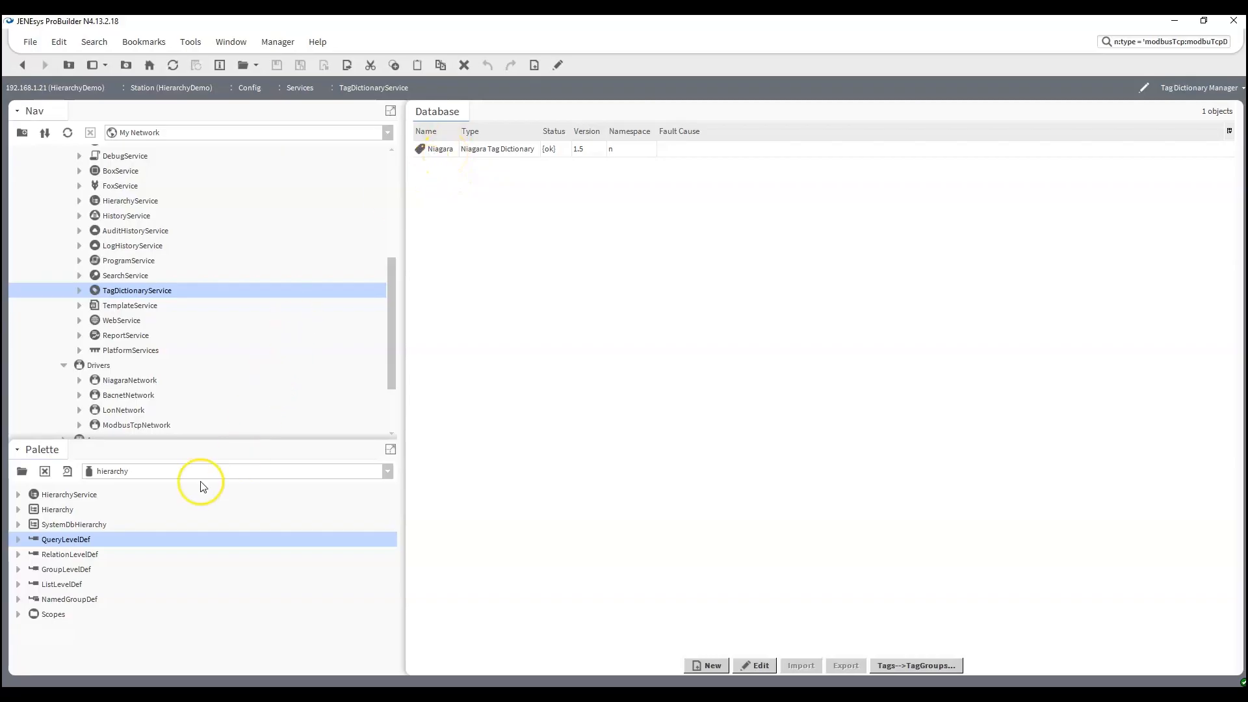
double_click(455, 158)
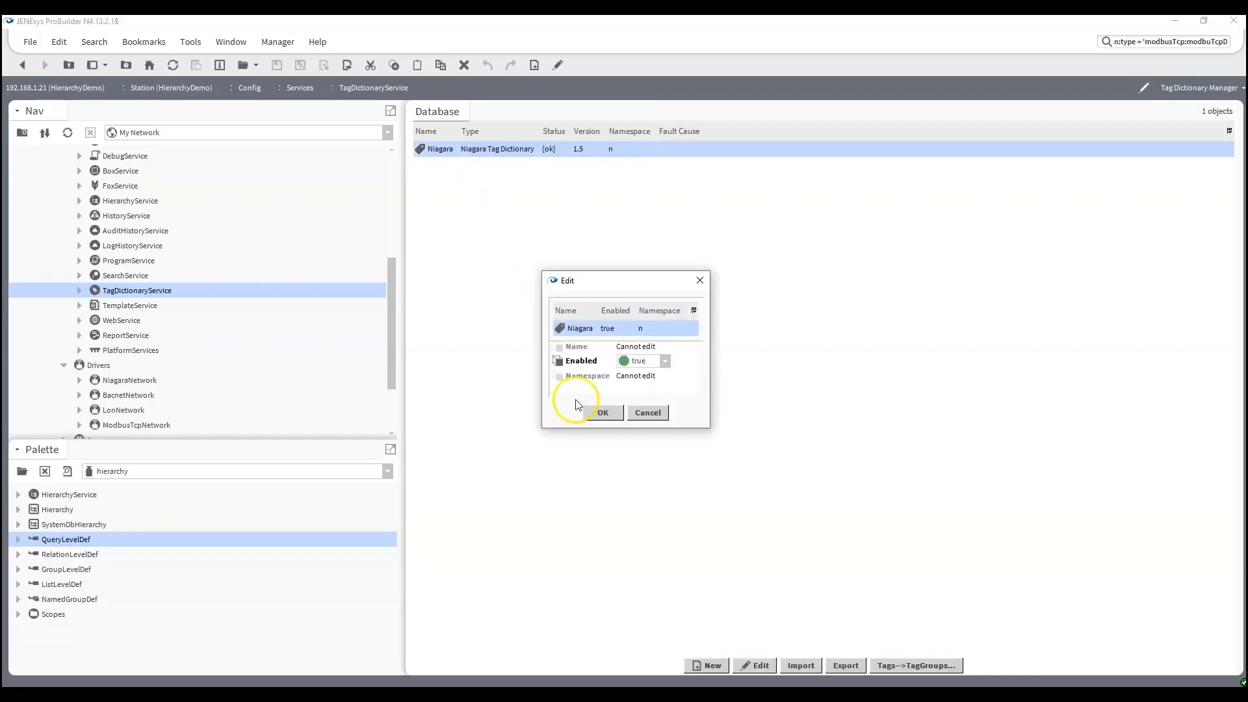
left_click(647, 413)
left_click(80, 291)
left_click(94, 305)
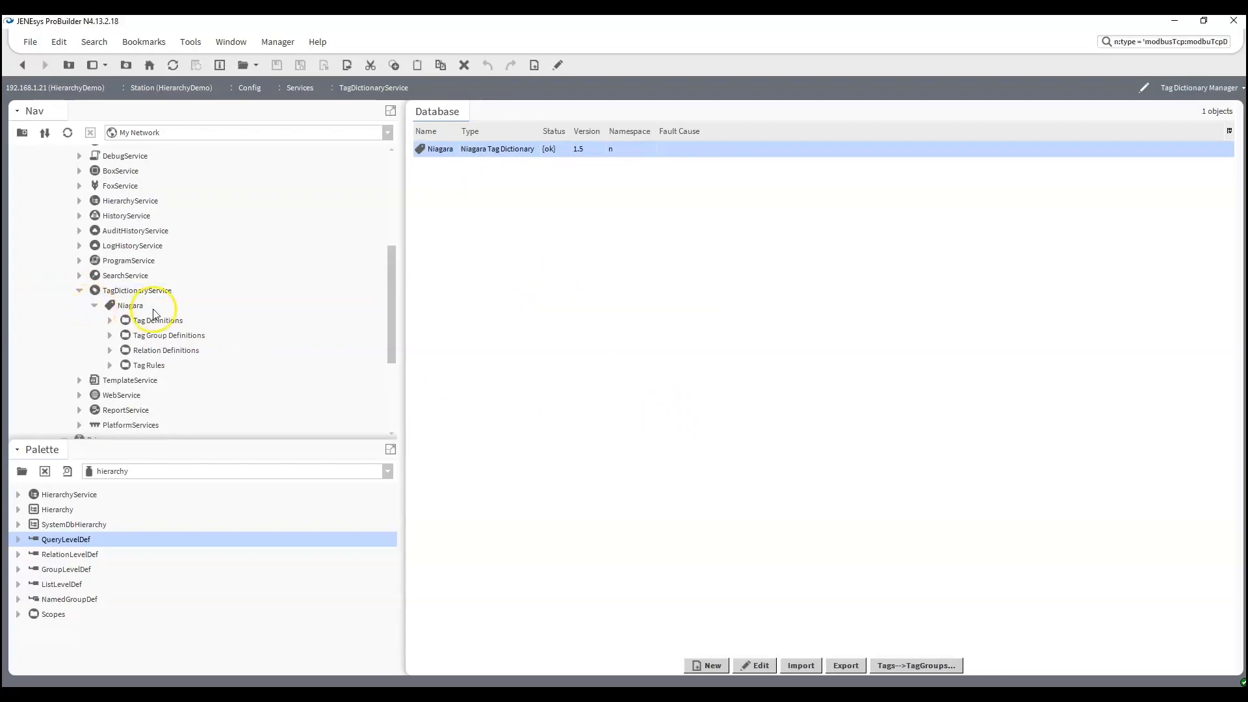
double_click(133, 306)
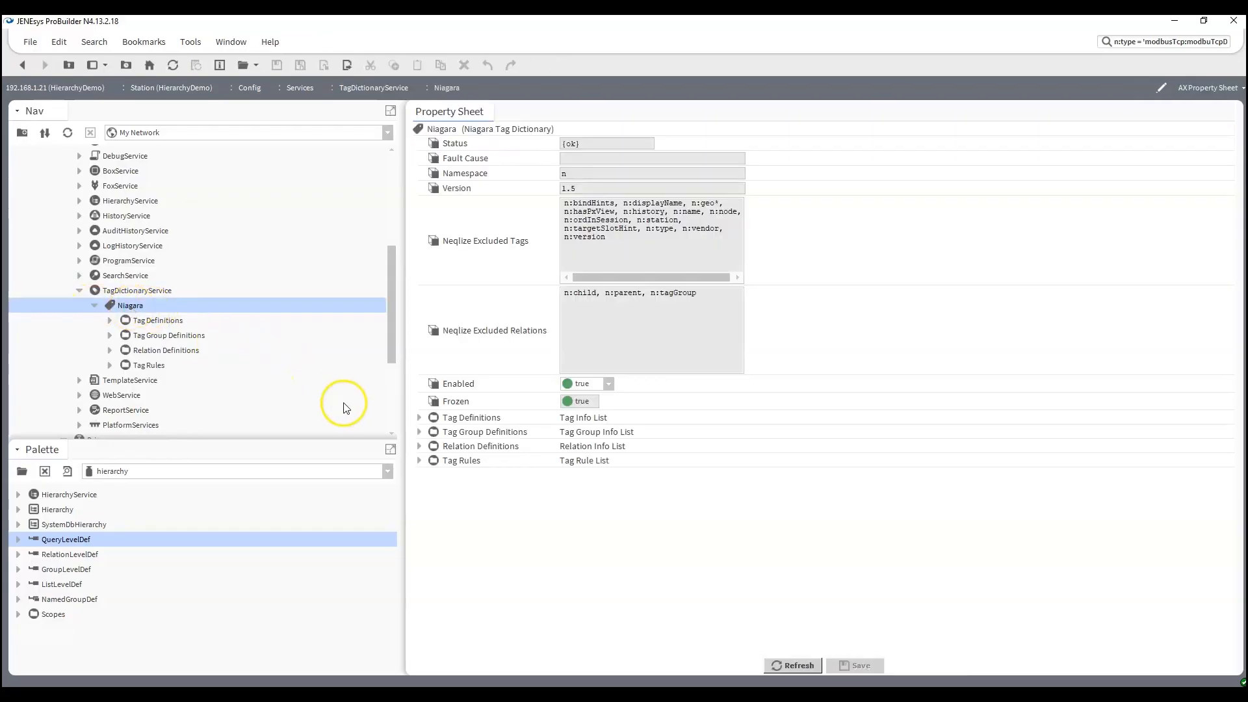
- Examine the Niagara dictionary's tag and relation definitions, including the vendor and version tags, and collapse TagDictionaryService in the station tree
left_click(419, 418)
scroll(472, 478, "down", 1)
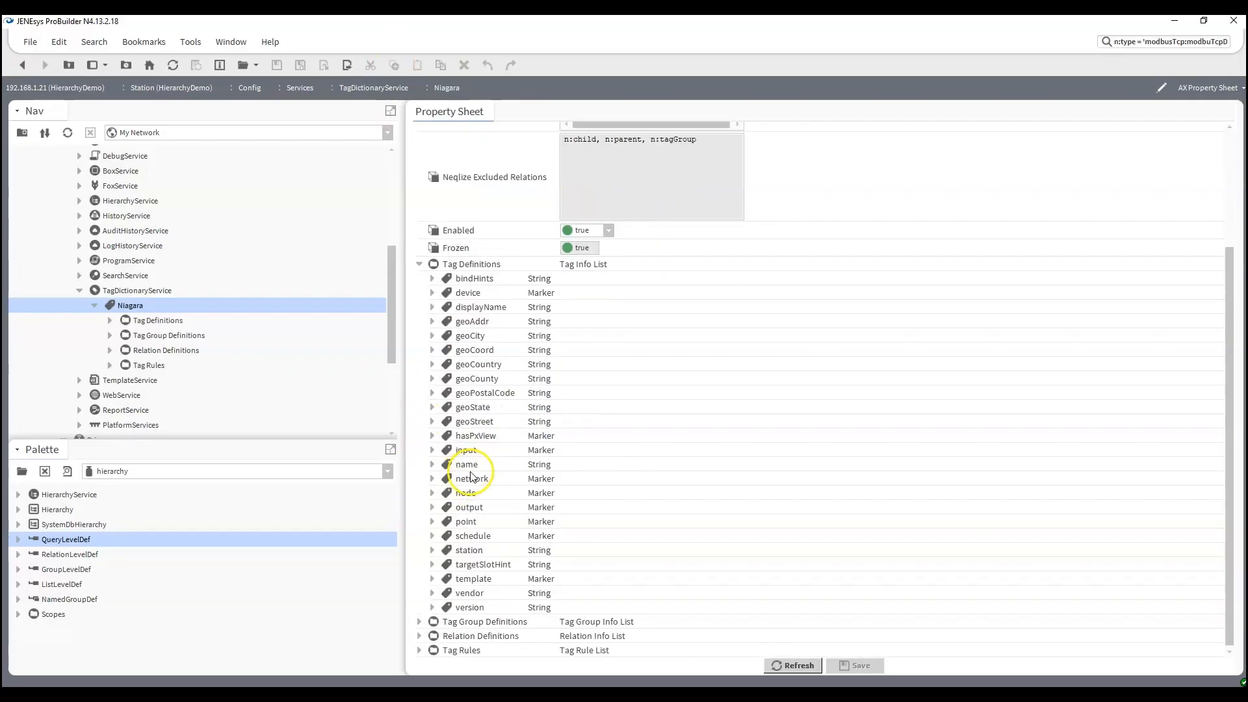
left_click(418, 636)
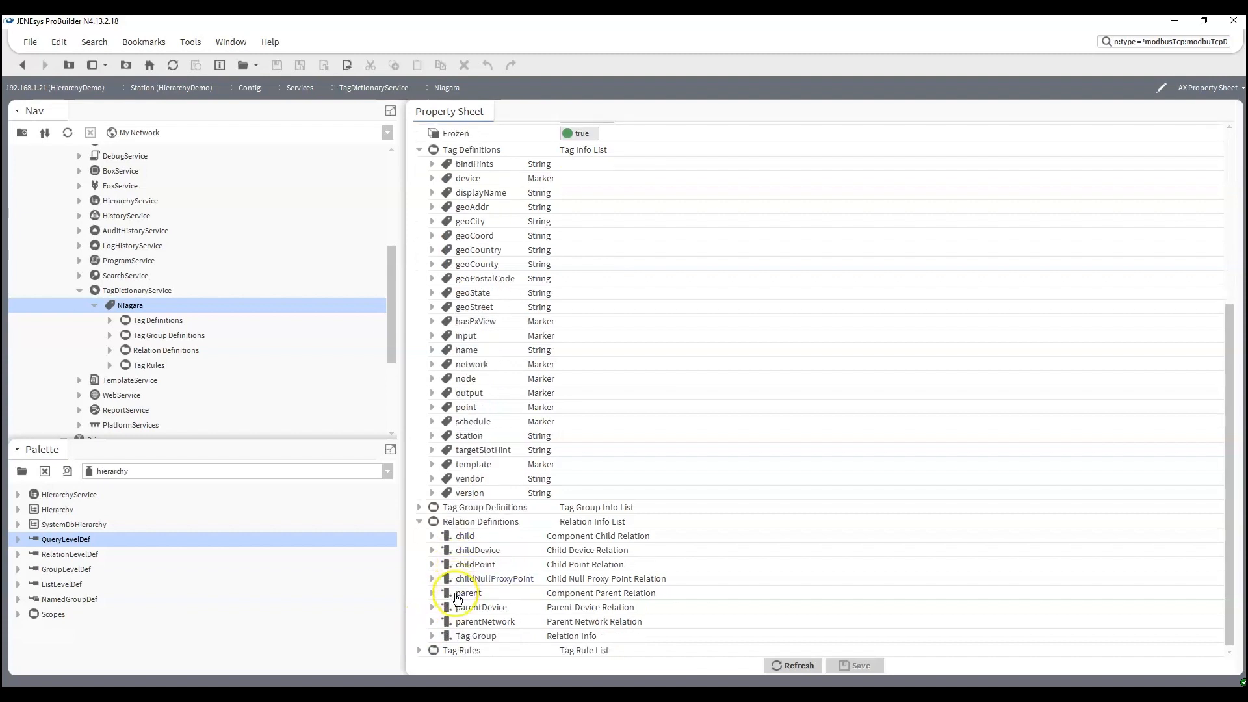
left_click(419, 522)
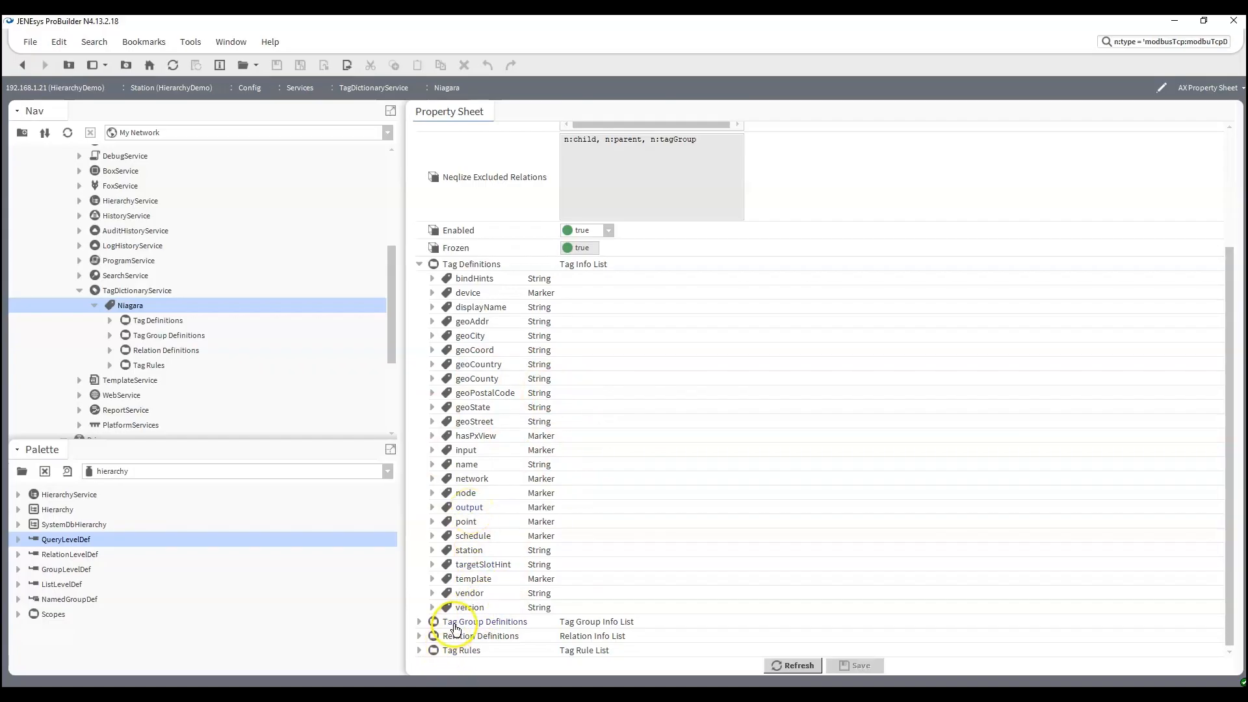
left_click(433, 594)
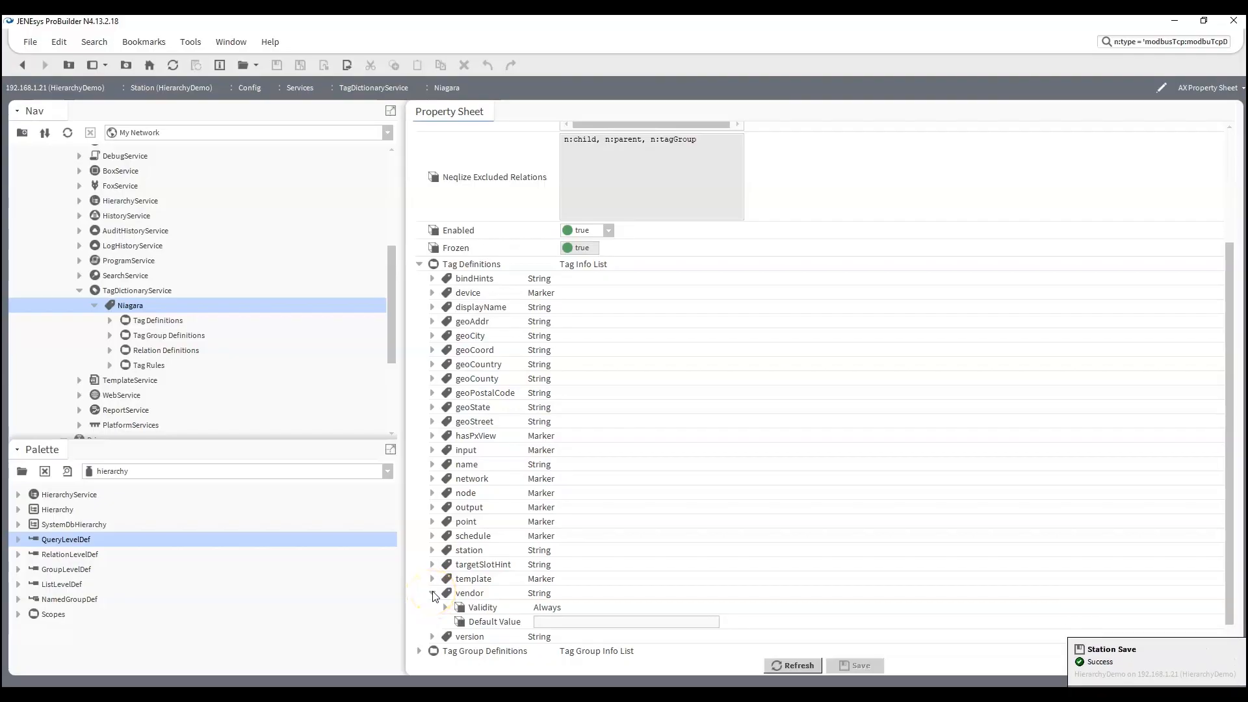
left_click(433, 593)
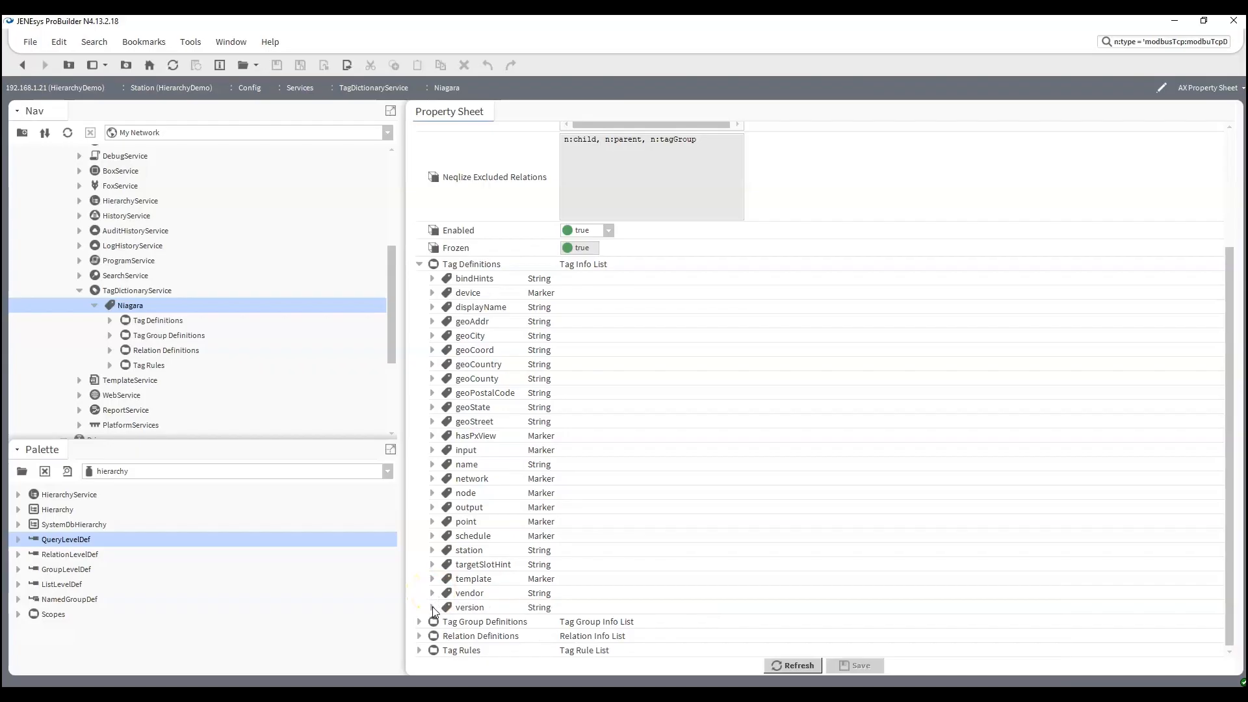
left_click(432, 607)
left_click(433, 607)
left_click(93, 305)
left_click(82, 291)
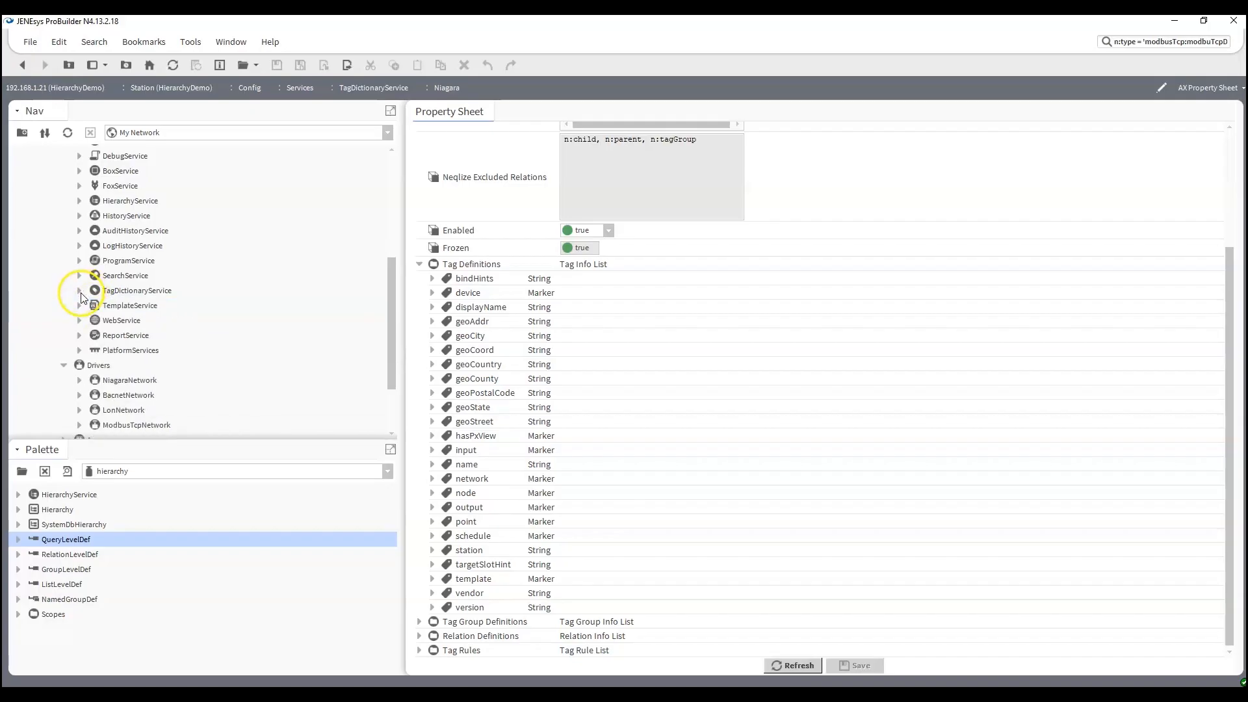
- Open the HierarchyService property sheet from the station's services
scroll(88, 306, "down", 2)
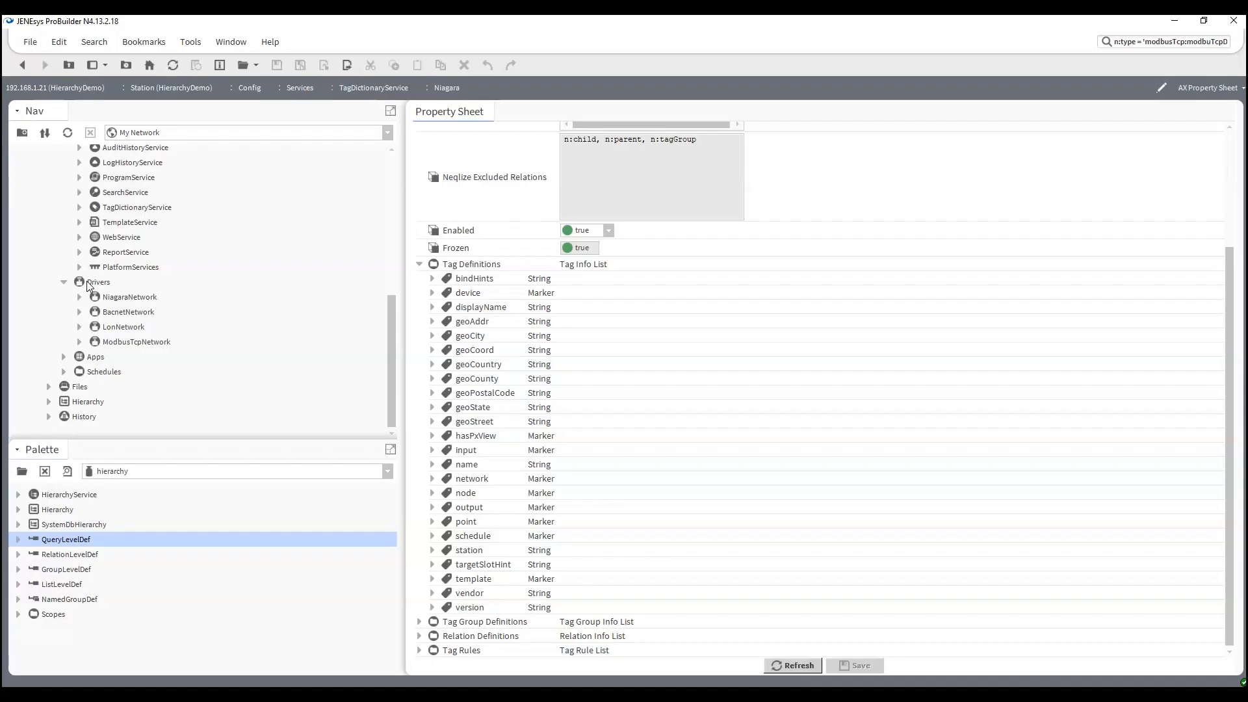
scroll(101, 290, "up", 6)
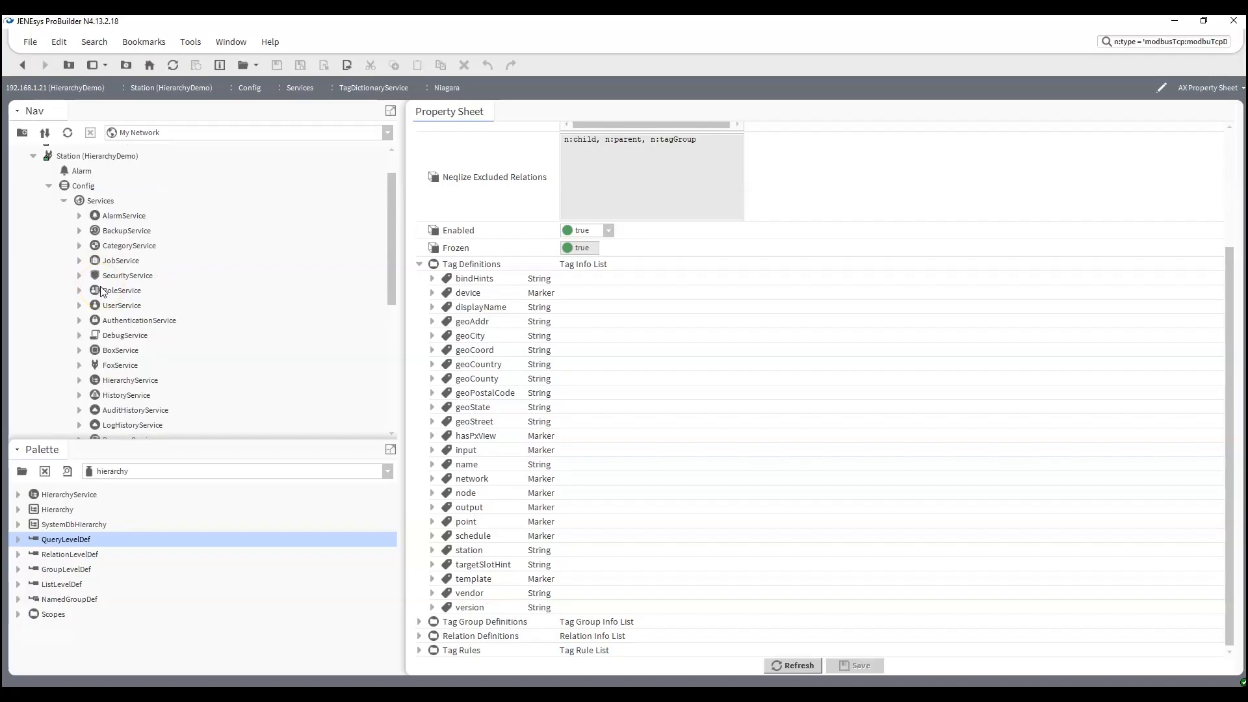
scroll(101, 291, "down", 3)
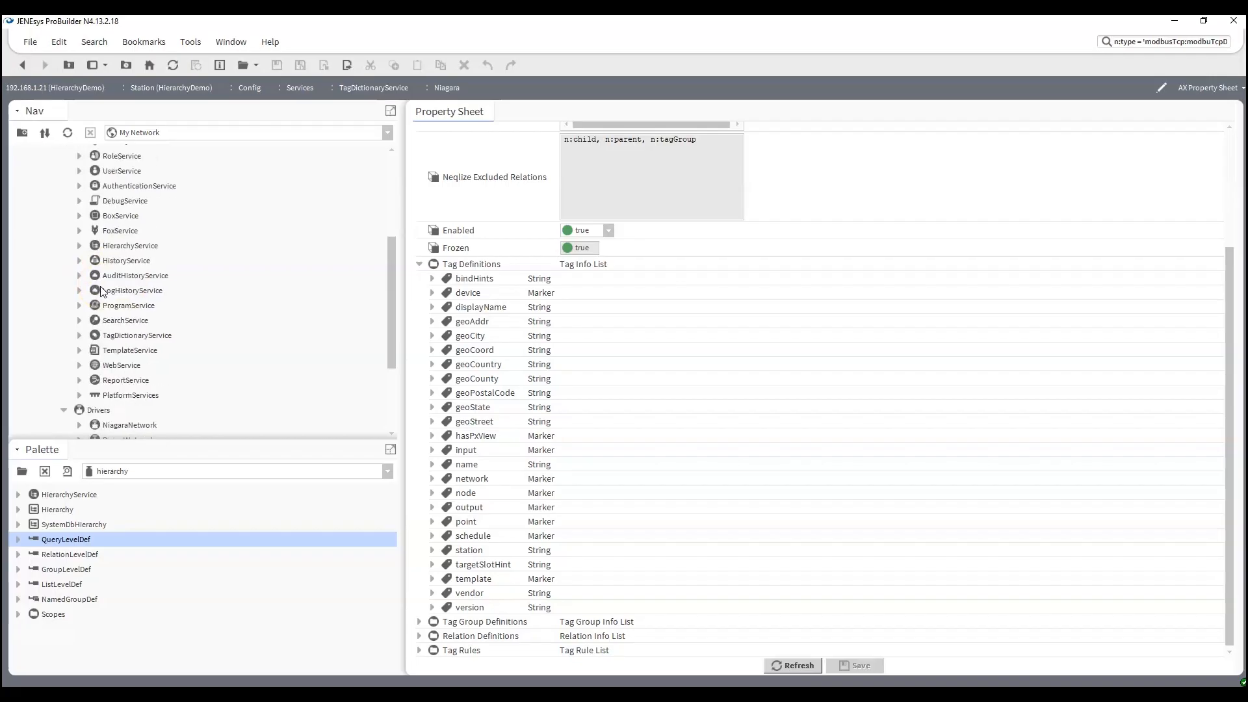
double_click(134, 247)
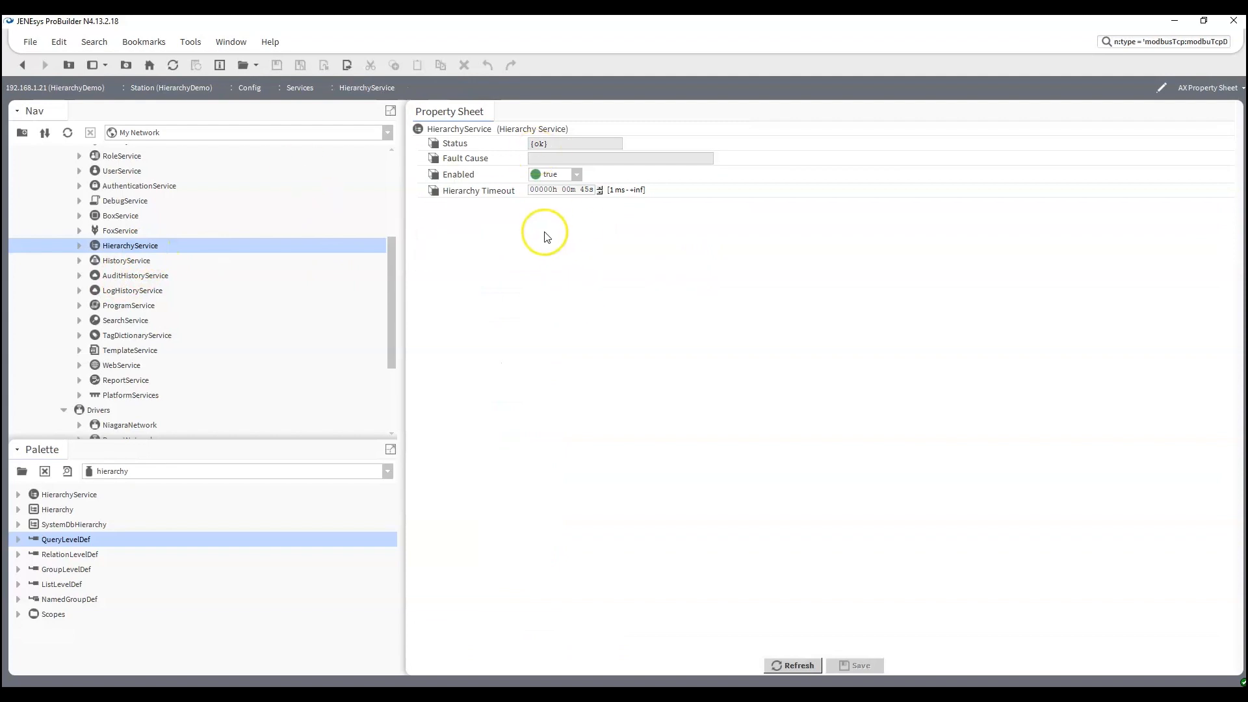
- Add a Hierarchy component from the hierarchy palette to HierarchyService and name it Networks
scroll(280, 286, "down", 3)
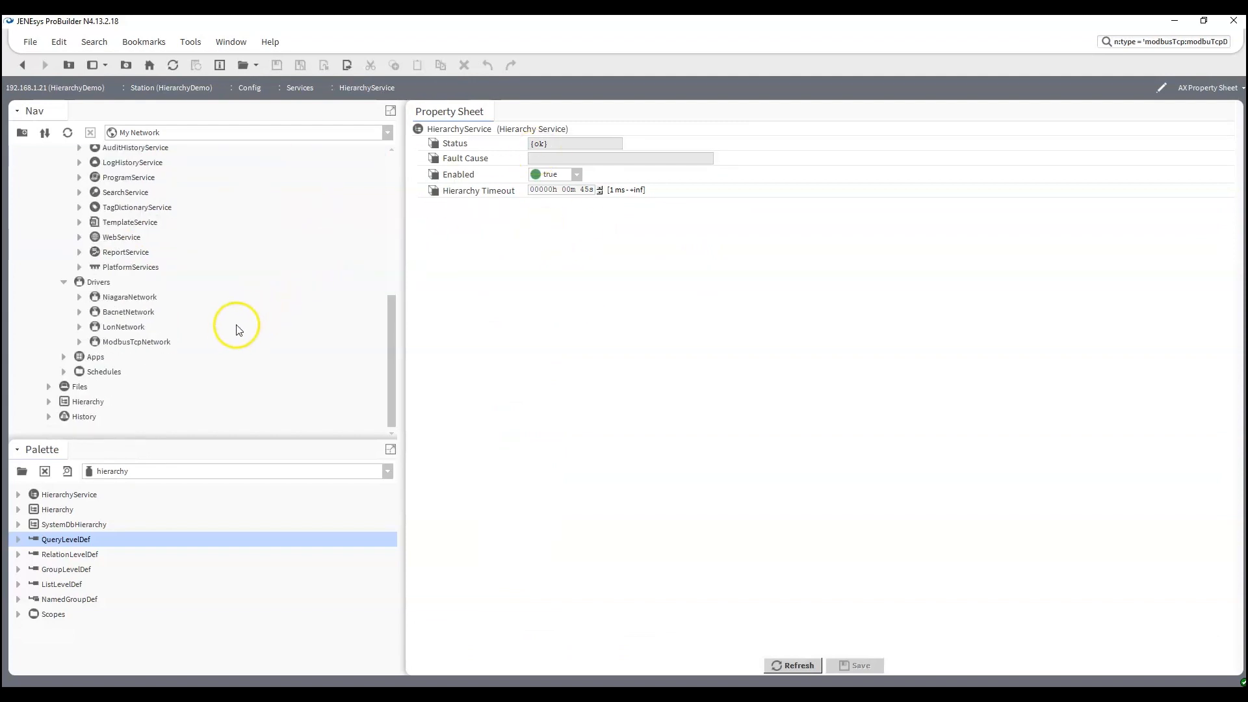
left_click_drag(66, 514, 568, 243)
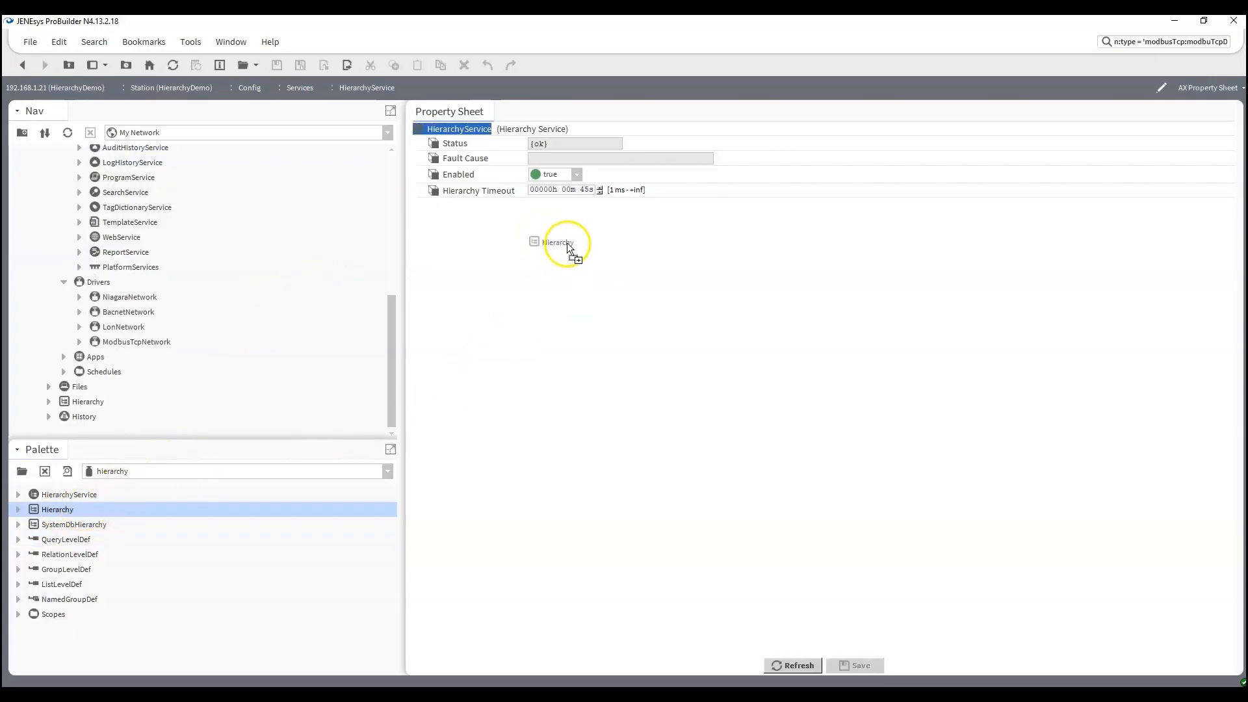
left_click_drag(567, 243, 568, 249)
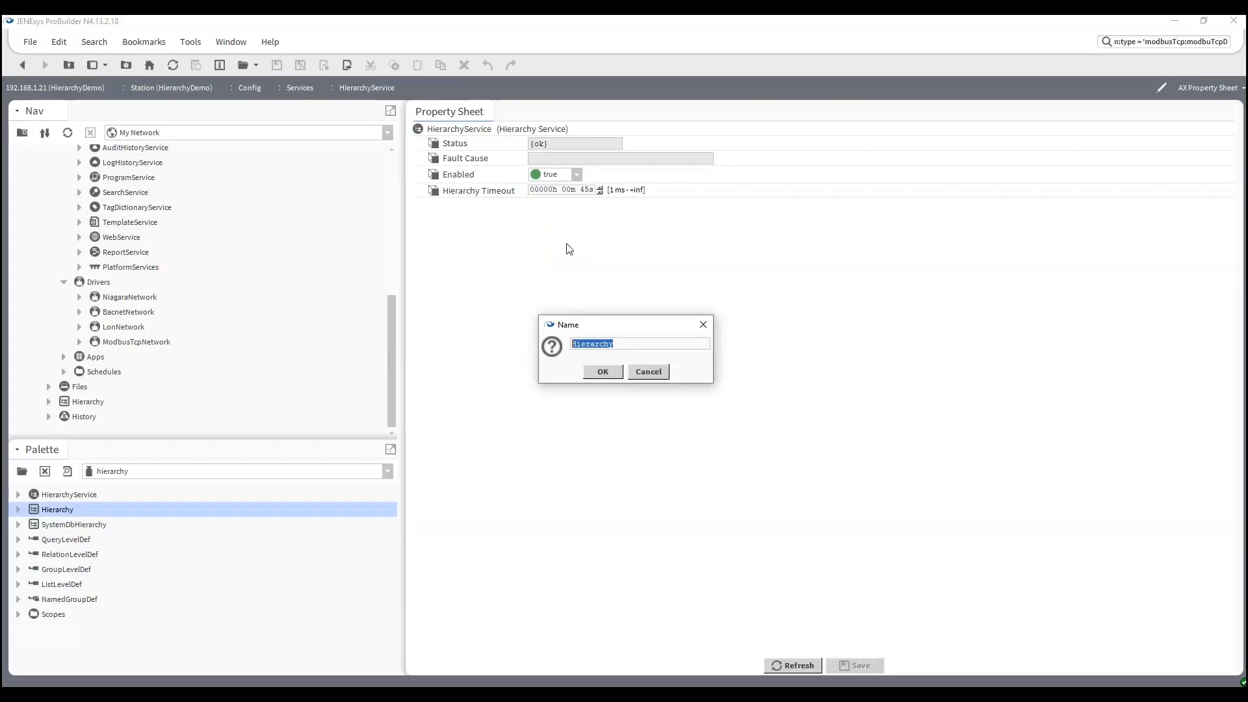
type("Net")
type("owrk")
key("BackSpace")
key("BackSpace")
key("BackSpace")
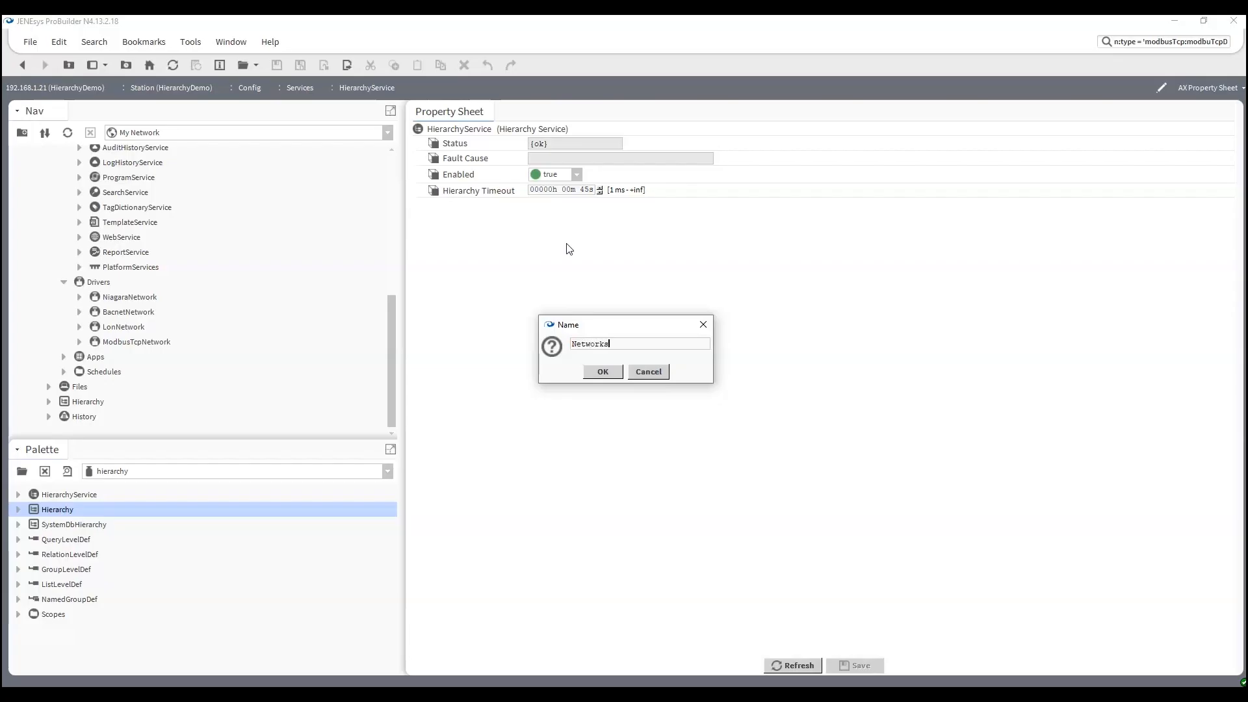
key("Return")
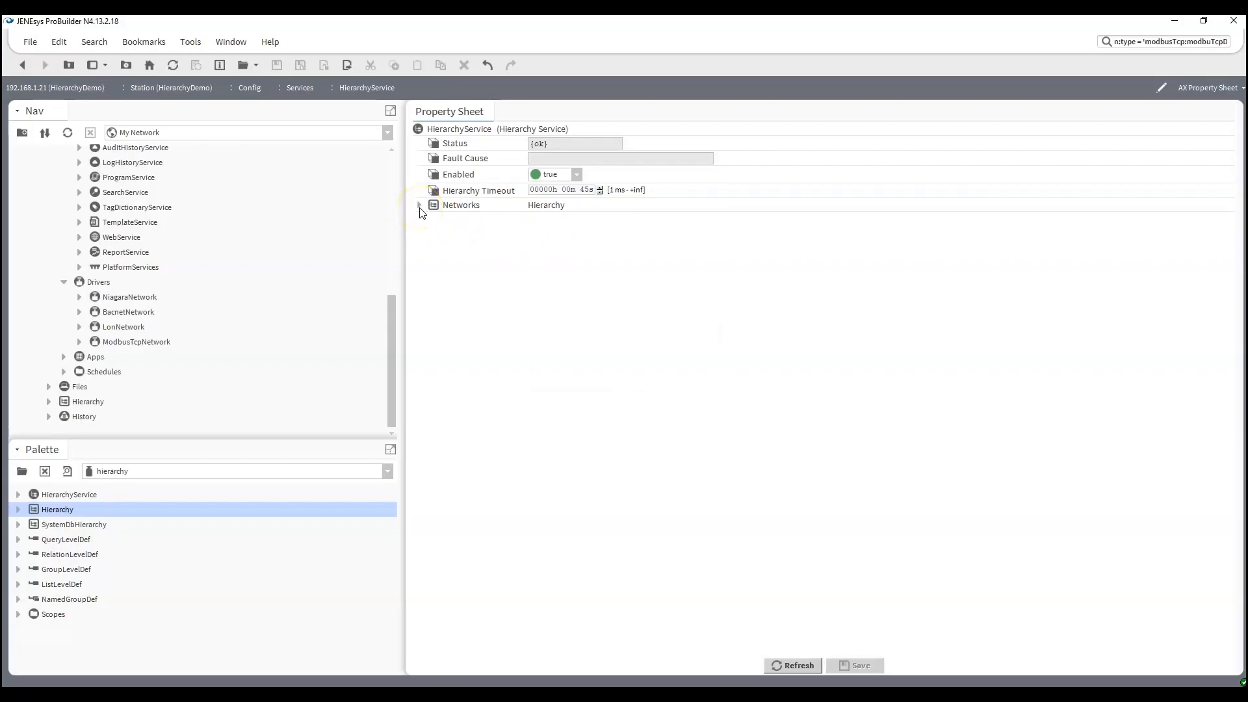
- Open the Networks hierarchy and add a QueryLevelDef named Networks to it from the palette
double_click(437, 203)
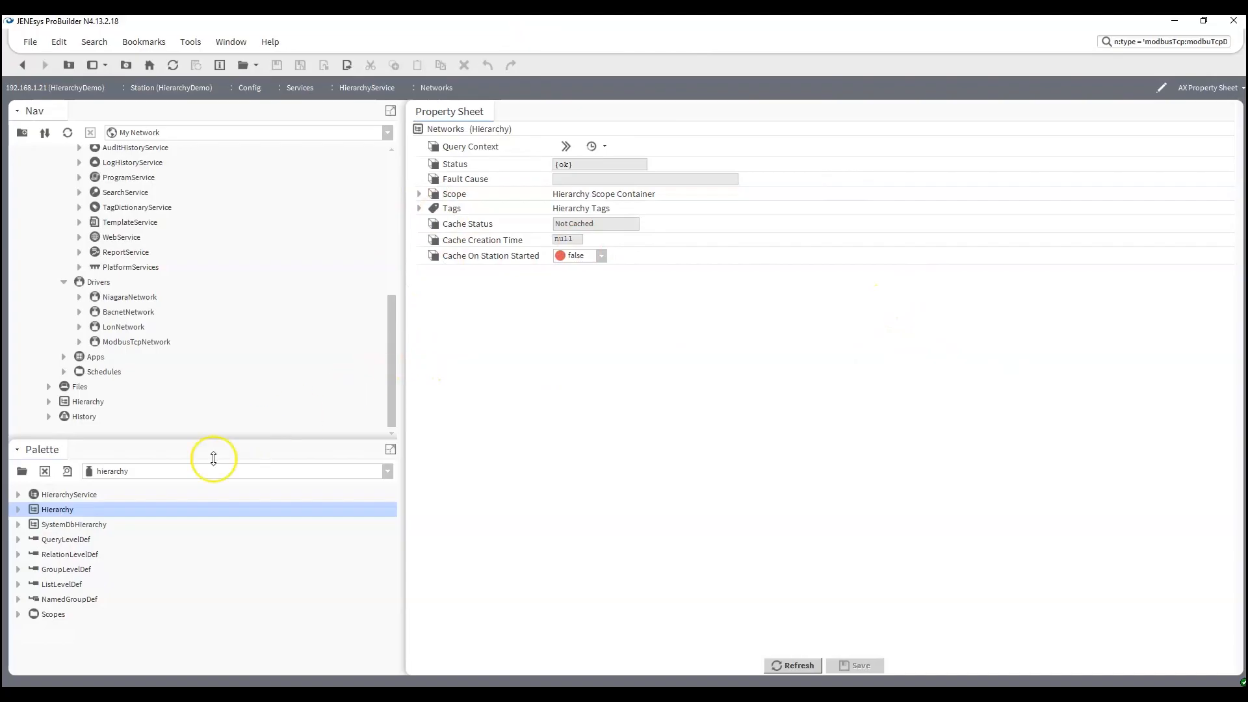
left_click_drag(71, 543, 628, 405)
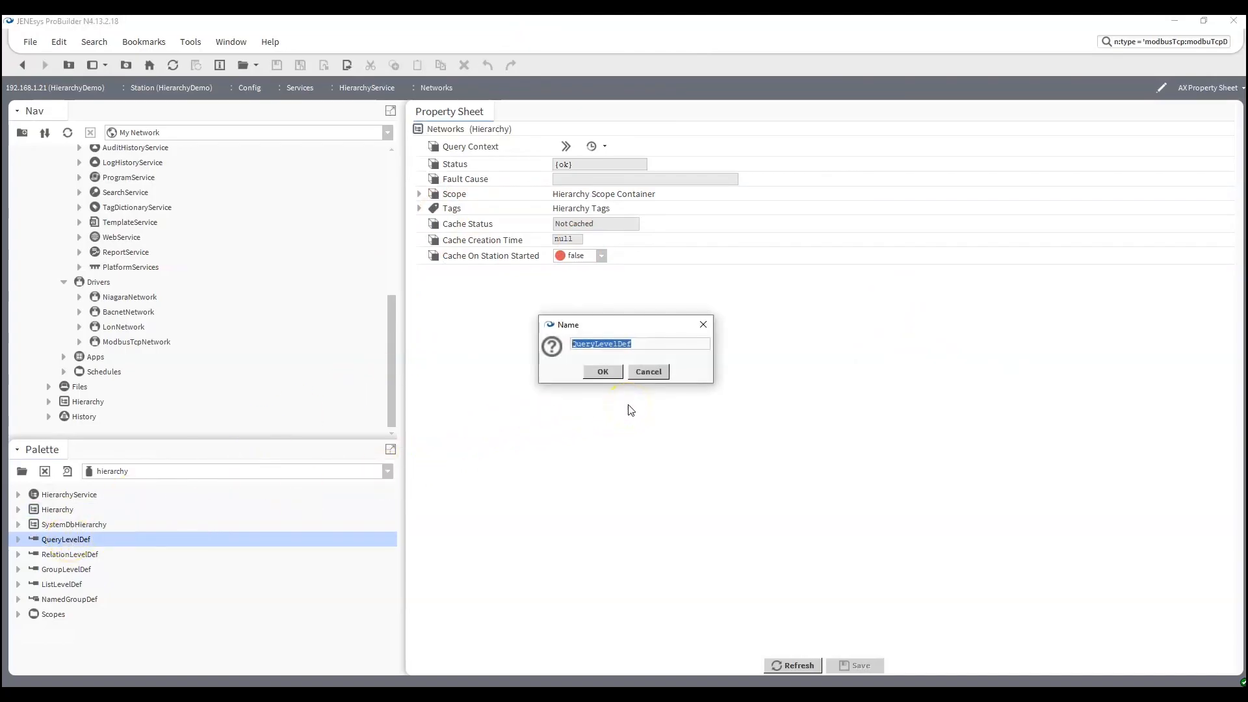
type("Network")
key("Return")
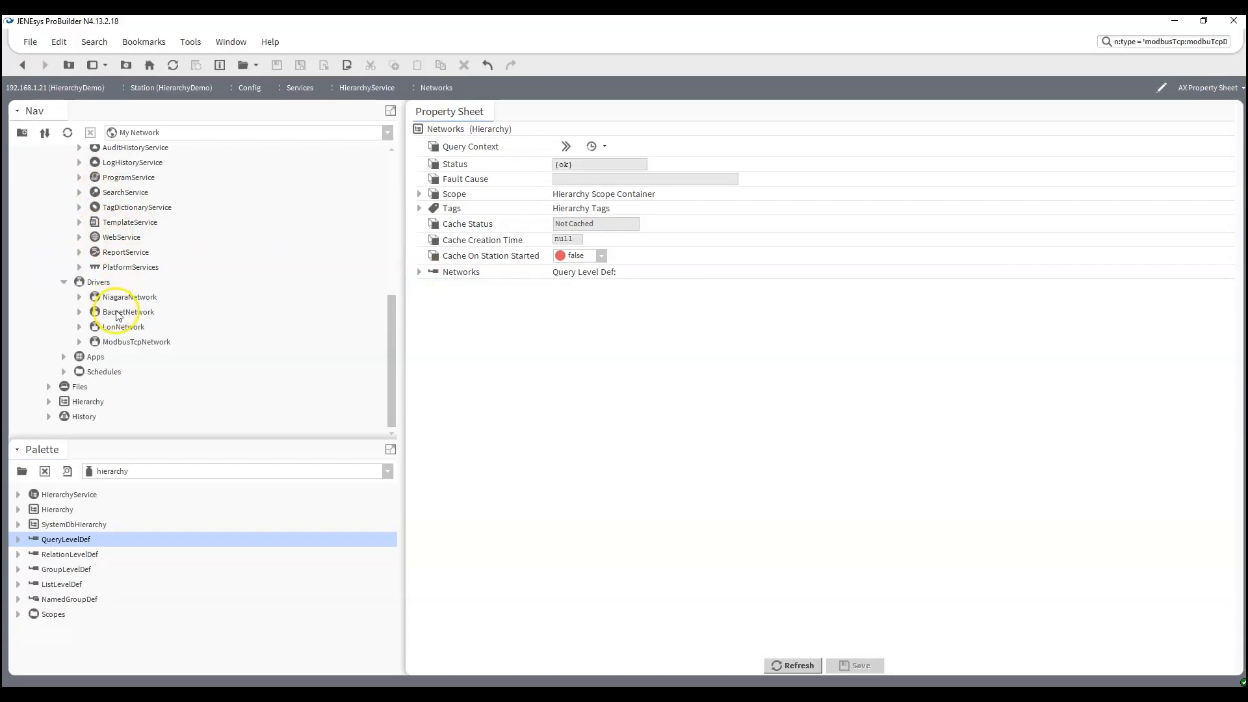
- Open the tag editor for BacnetNetwork and view its implied tags
right_click(148, 315)
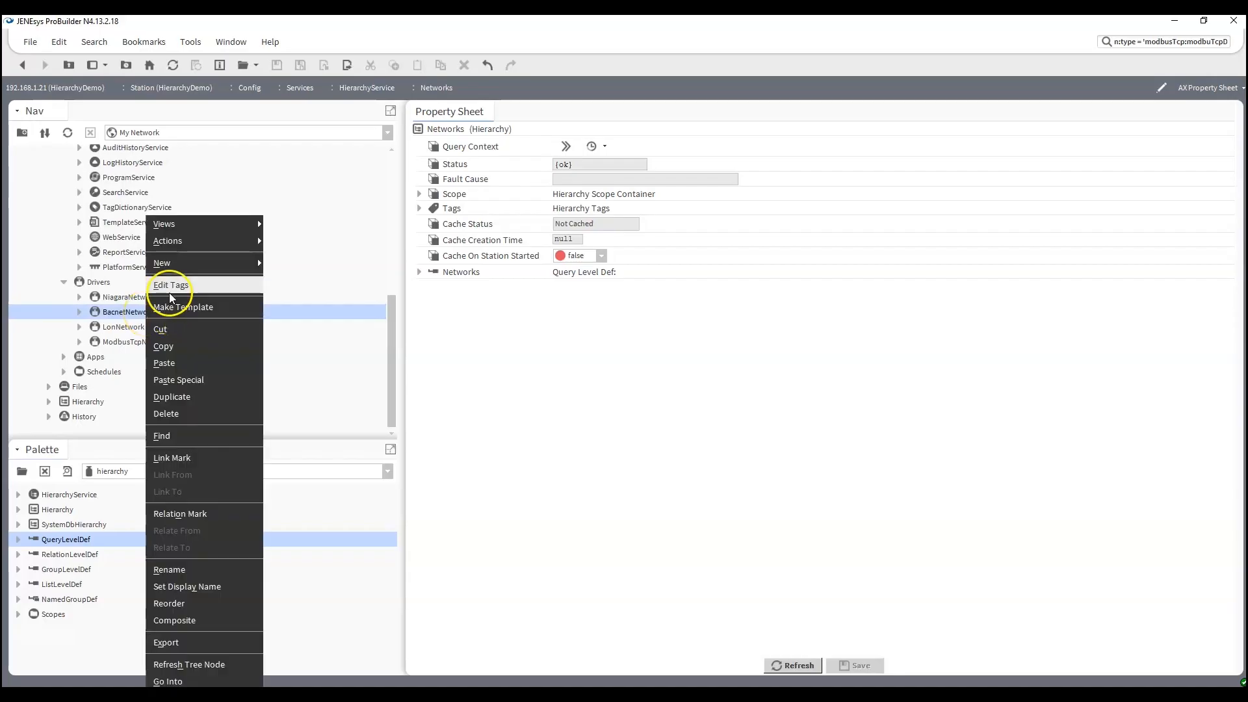
left_click(169, 290)
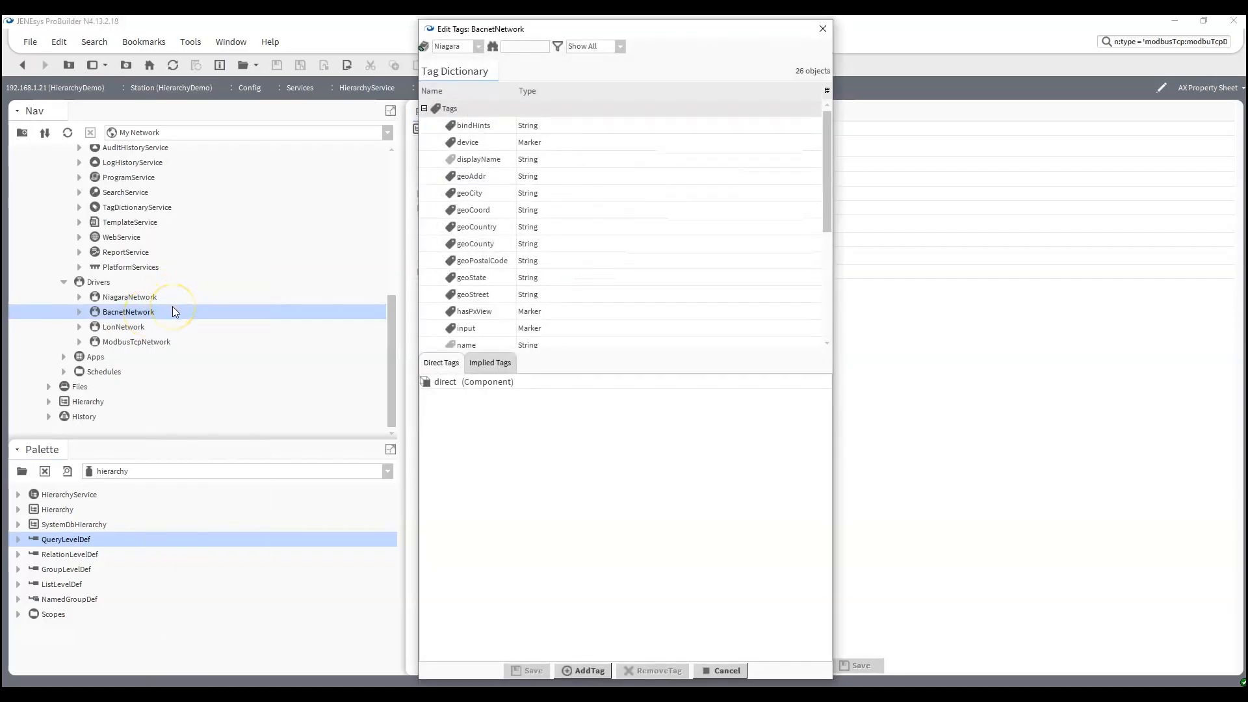
left_click(490, 362)
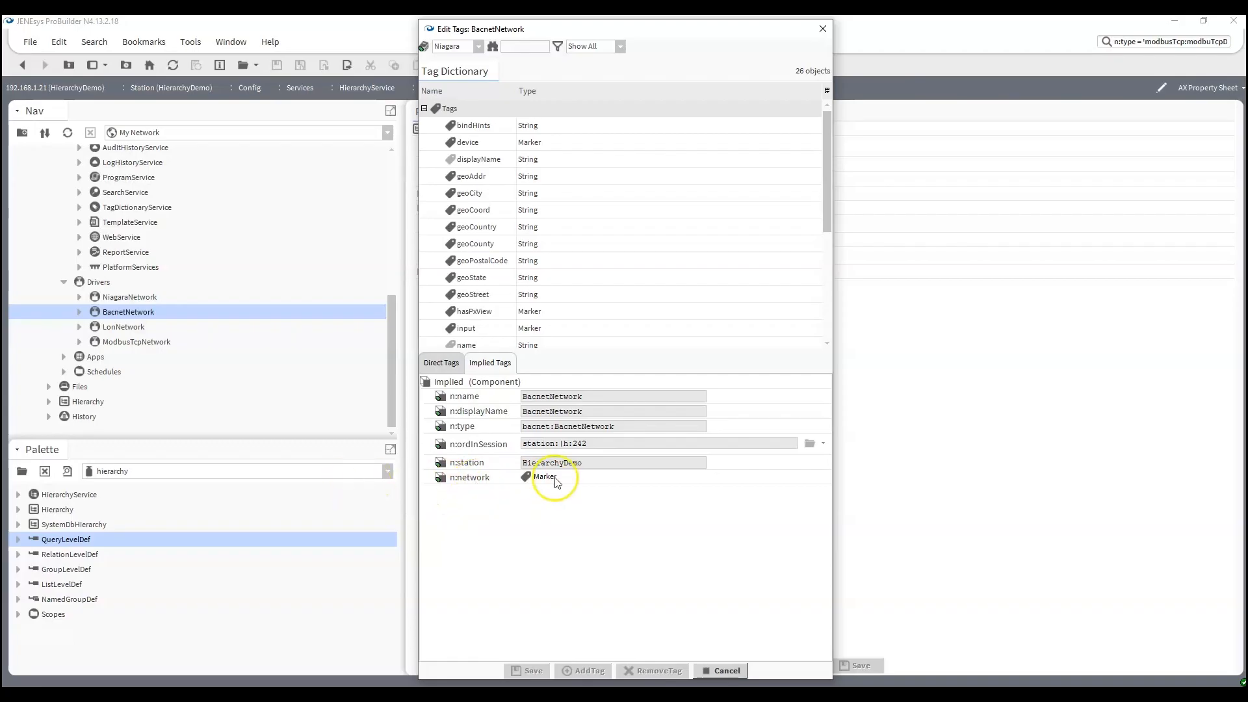
- Close the BacnetNetwork tag editor, then set the Networks level definition's query to n:network and save it
left_click(823, 29)
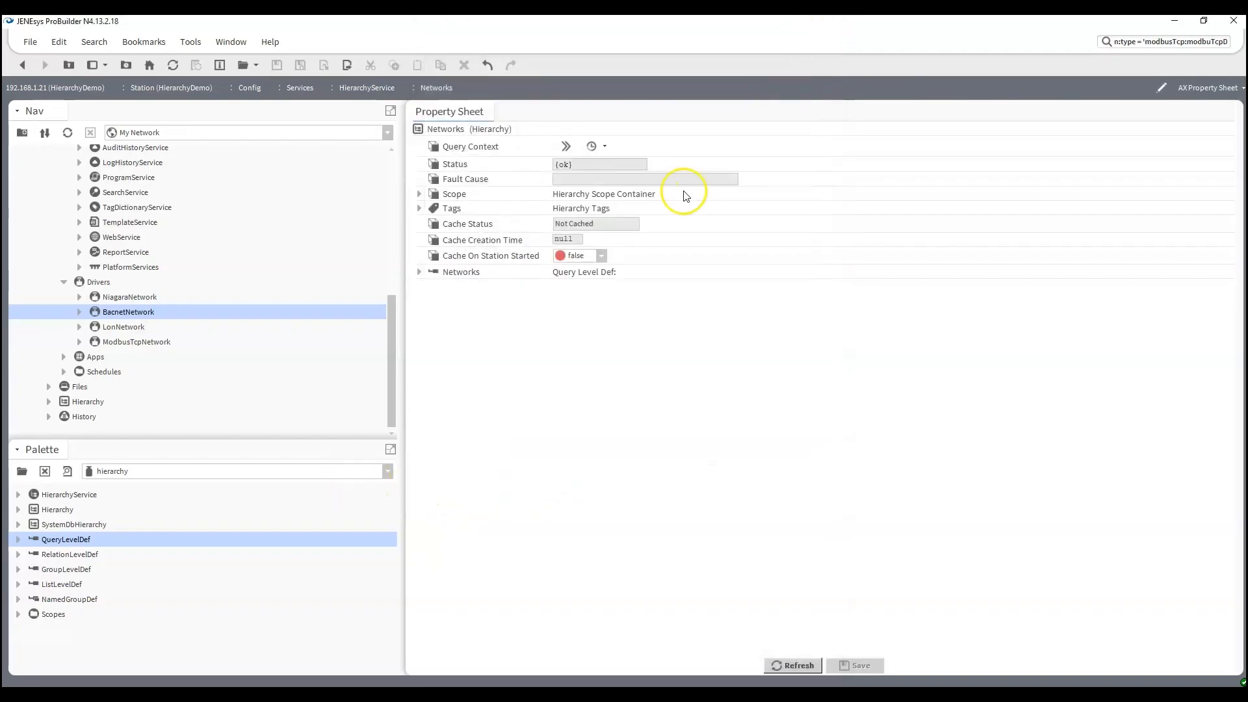
left_click(418, 271)
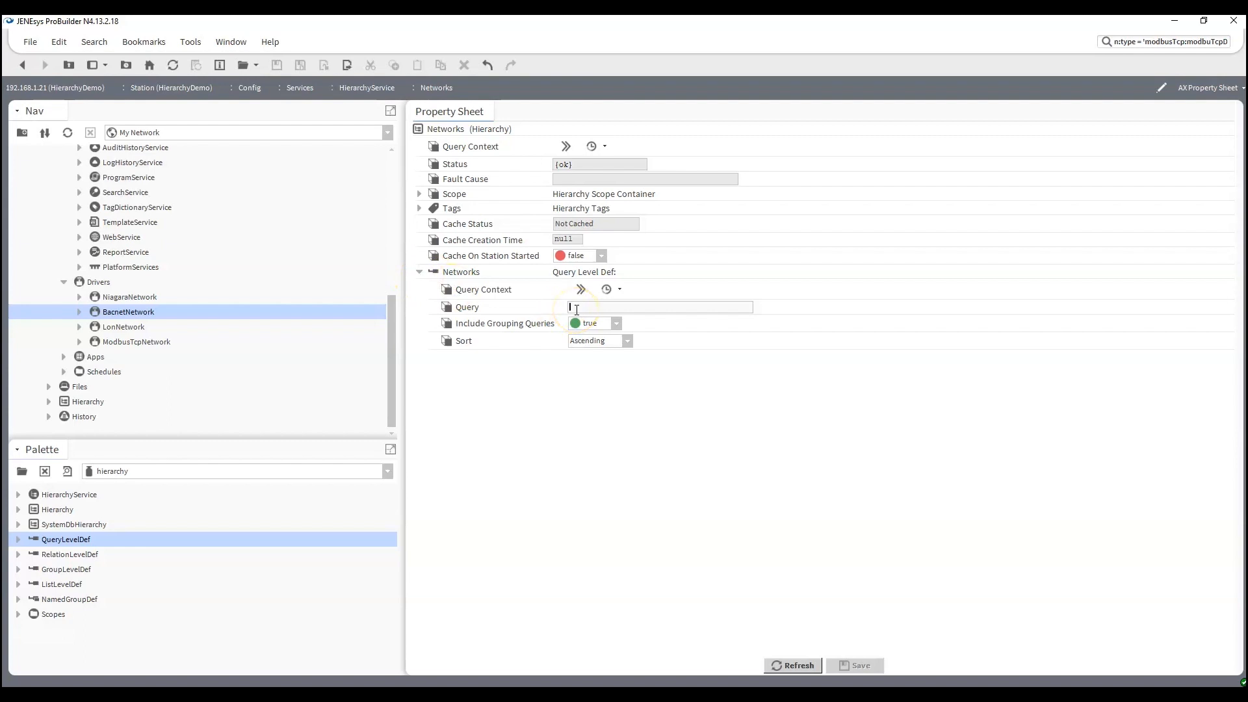
type("n:network")
key("ctrl+s")
left_click(579, 307)
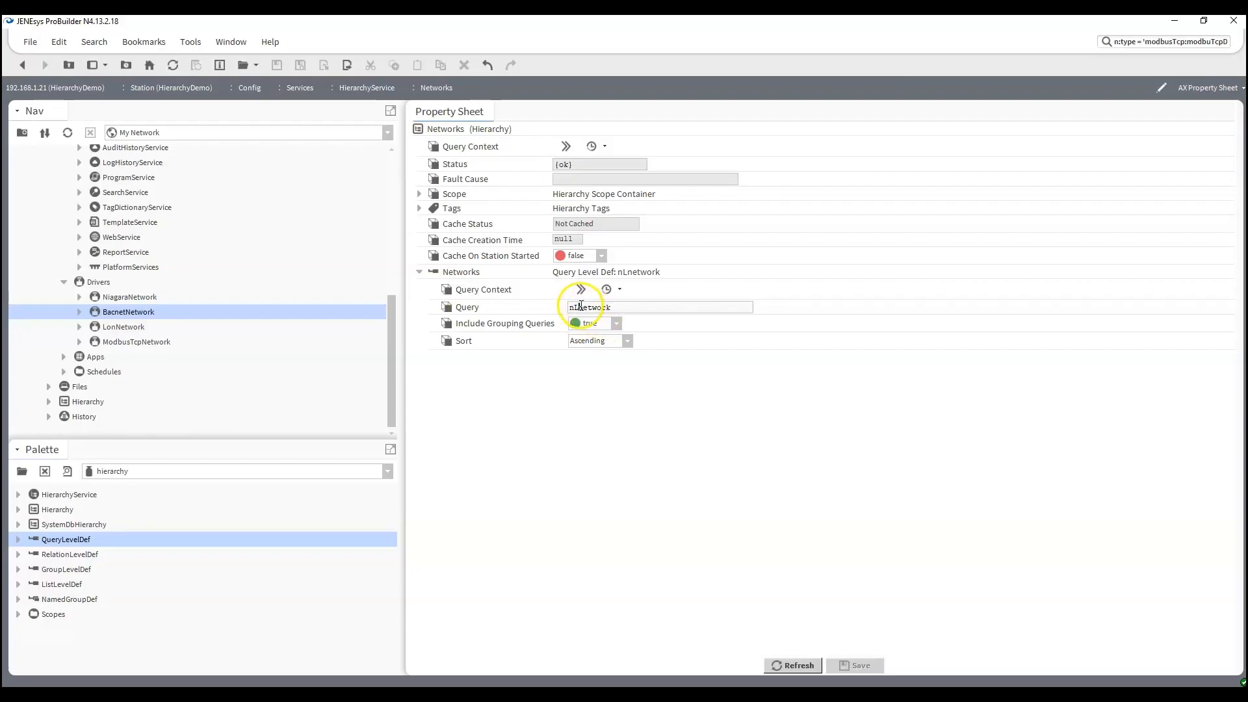
key("BackSpace")
type(":")
key("ctrl+s")
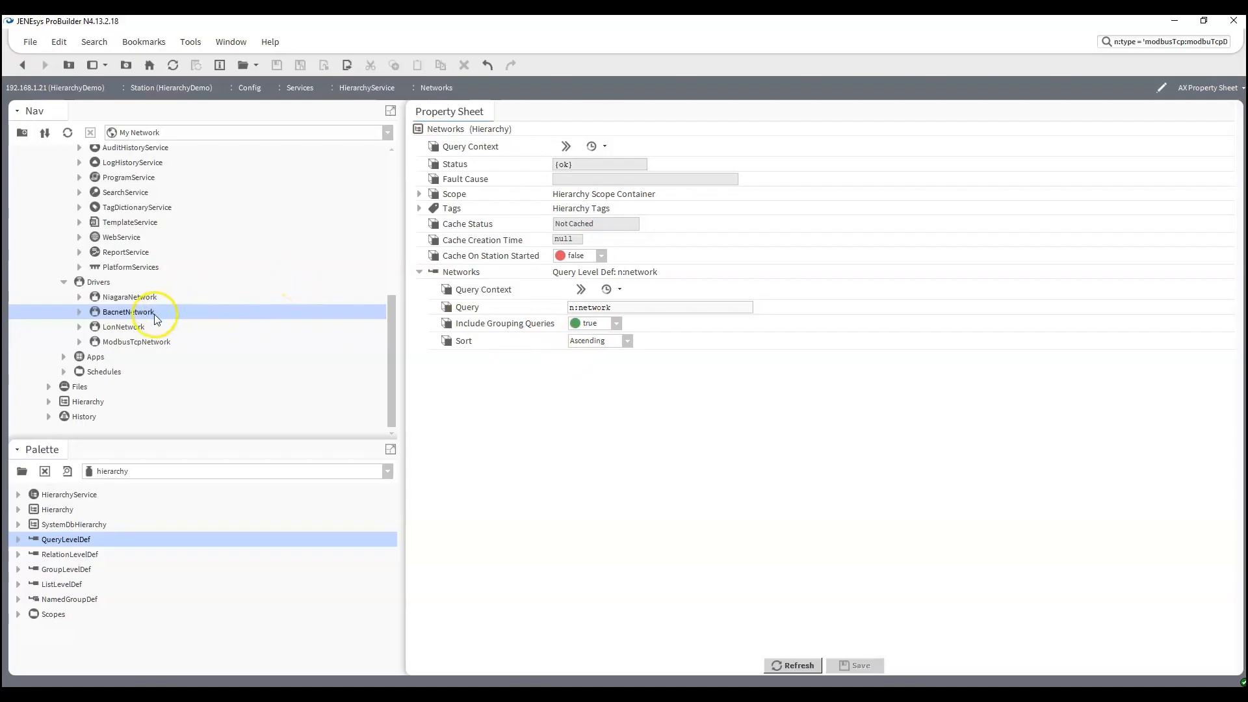
- Expand the station's Hierarchy node and its Networks hierarchy to check which networks the query returns
left_click(87, 403)
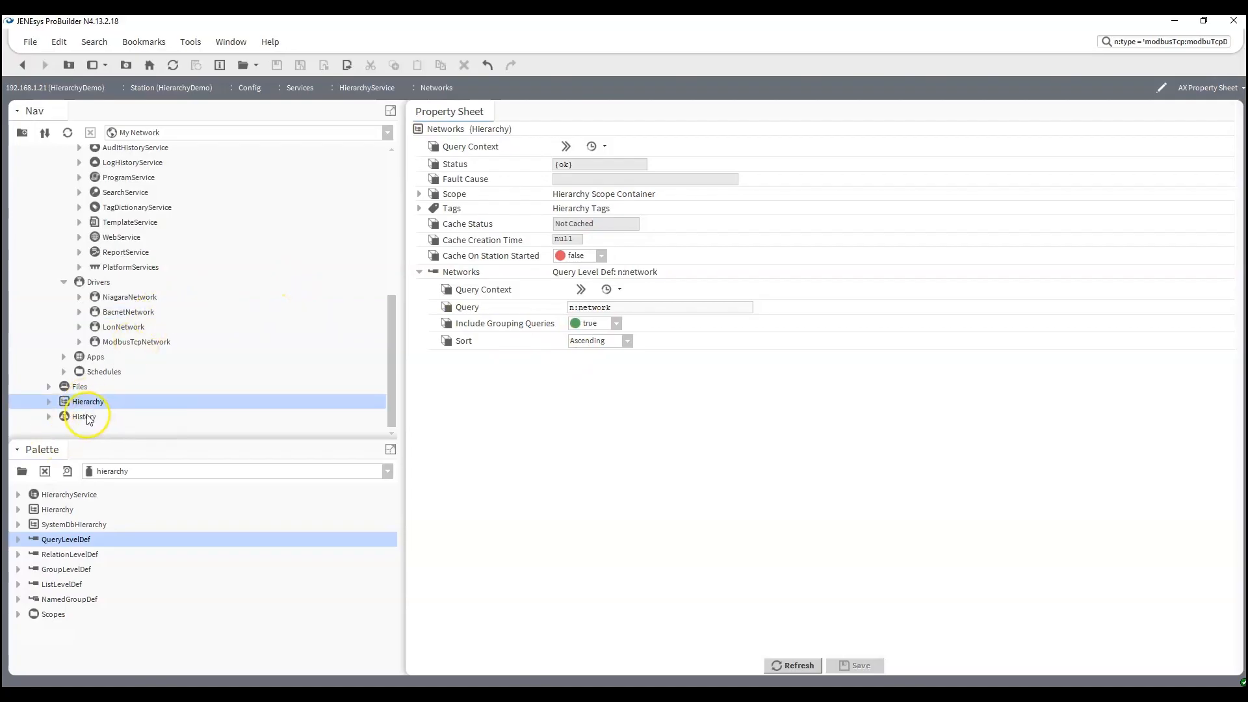
left_click(49, 402)
left_click(63, 411)
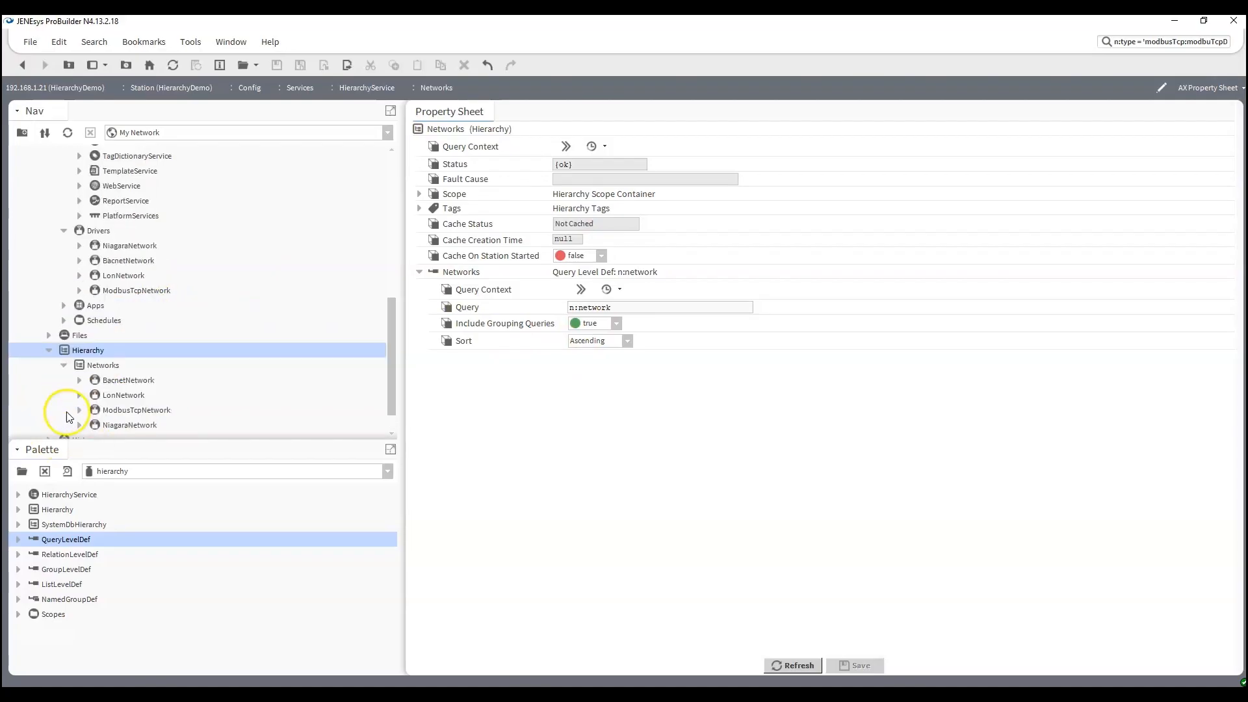
scroll(70, 417, "down", 1)
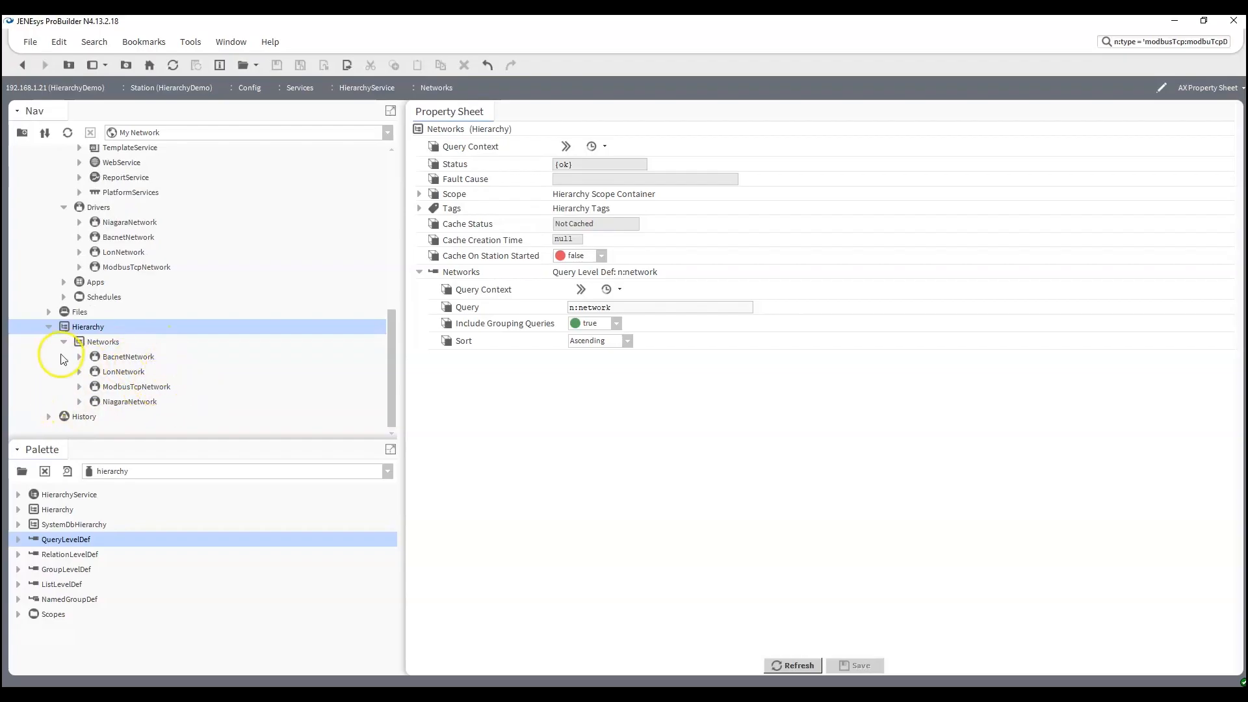
left_click(80, 358)
- Open the local spy page of the BacnetNetwork driver and examine its implied relations for the n:childDevice relation
right_click(129, 237)
mouse_move(130, 238)
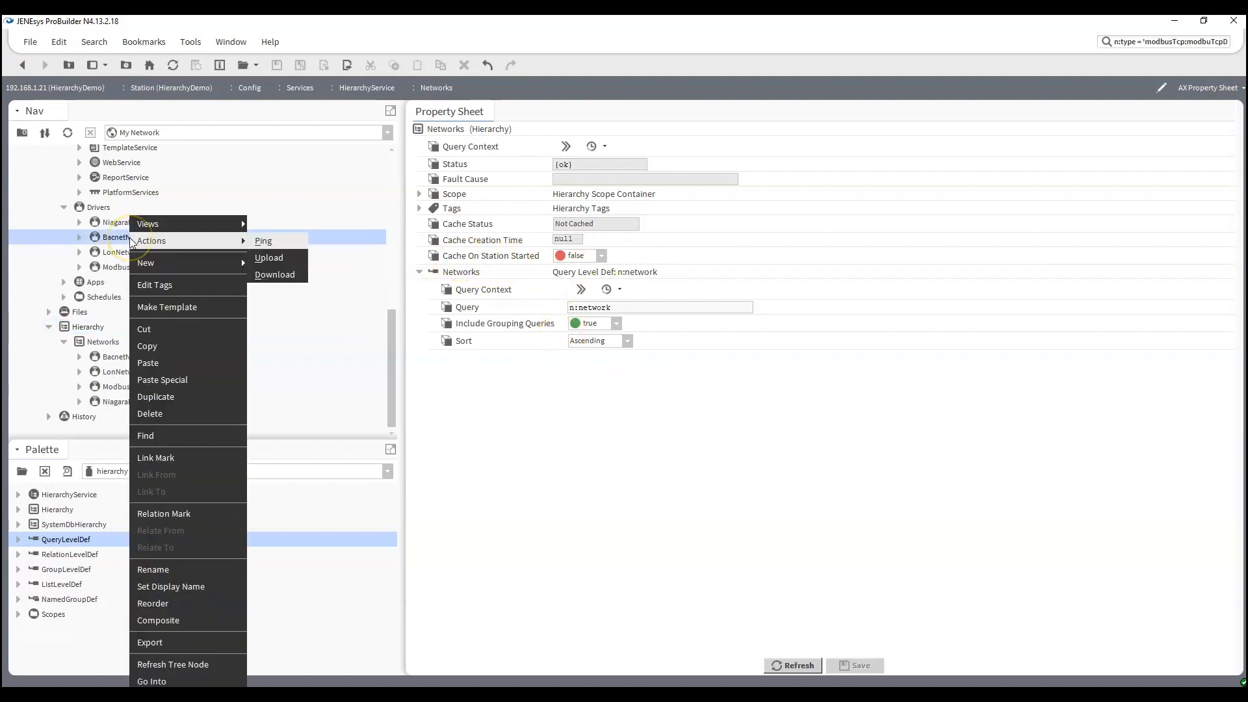
mouse_move(238, 224)
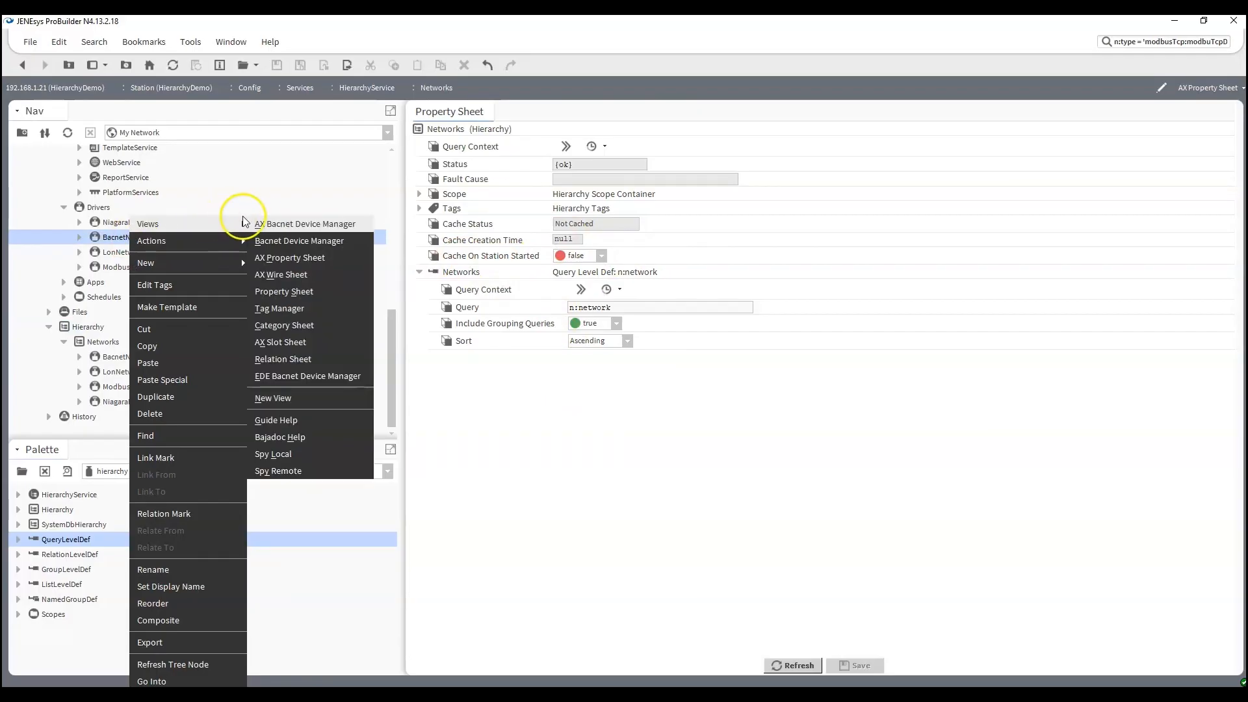
left_click(279, 453)
scroll(537, 300, "down", 10)
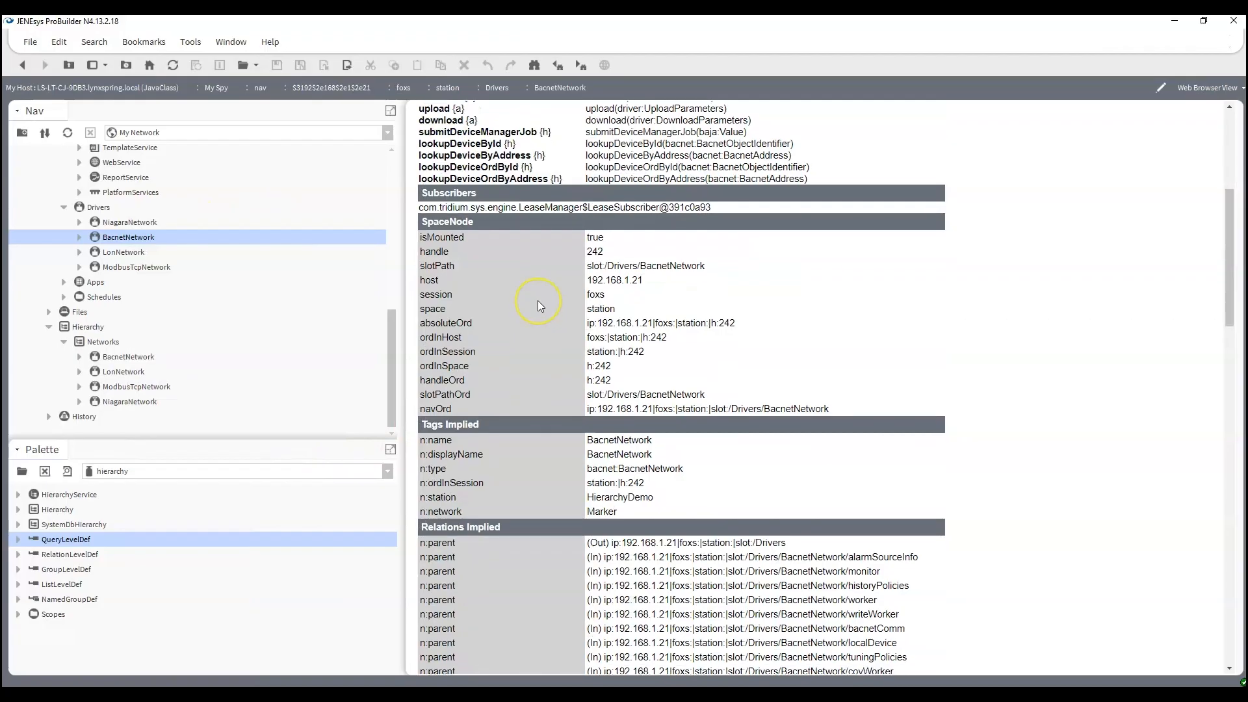
scroll(537, 301, "down", 3)
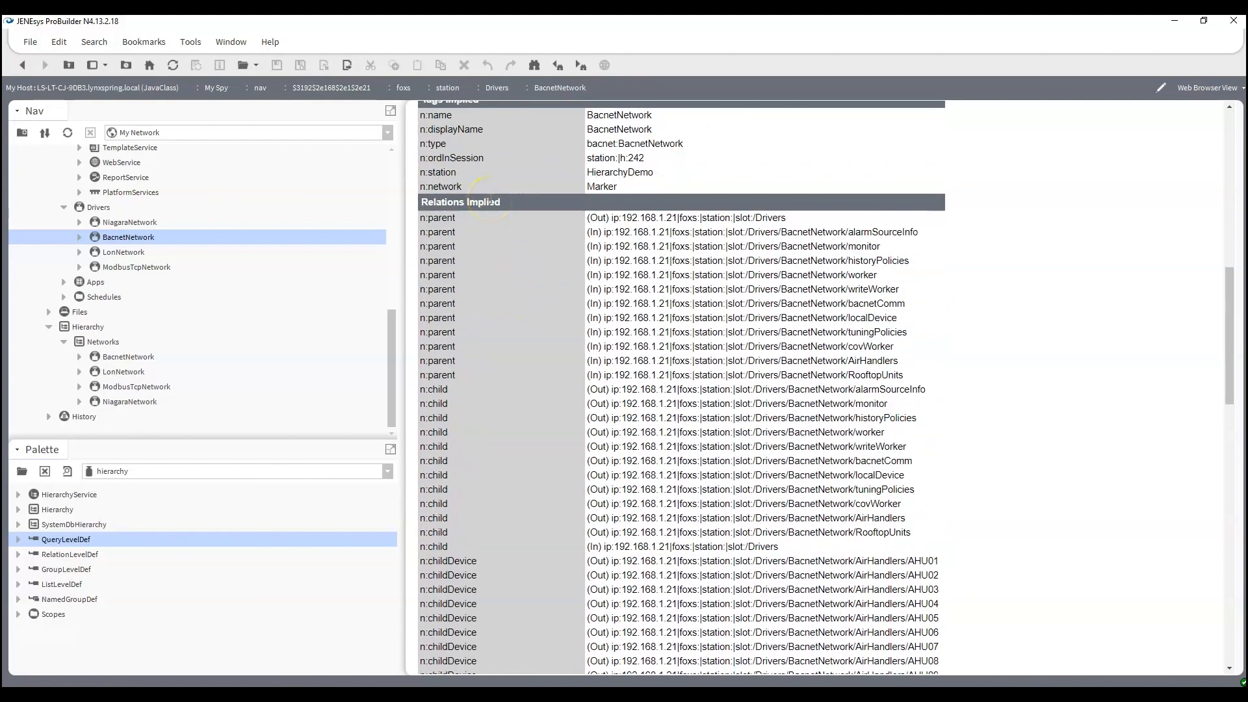
scroll(808, 571, "down", 4)
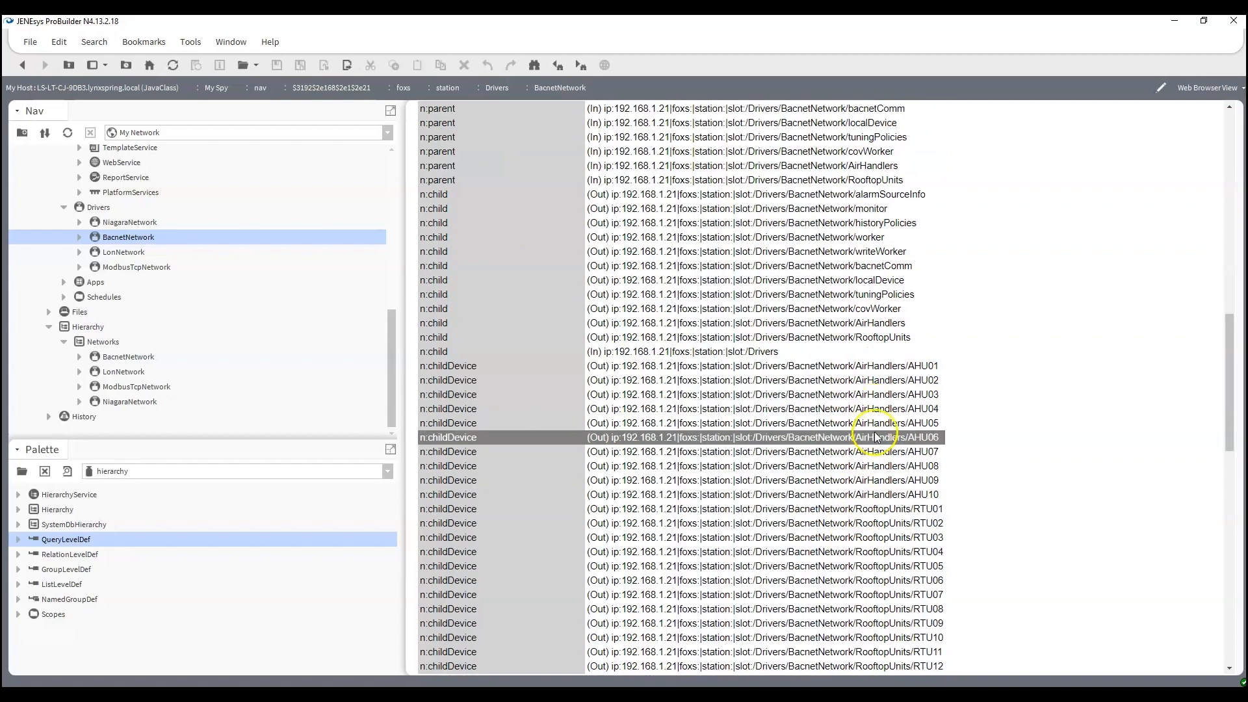
scroll(875, 437, "down", 3)
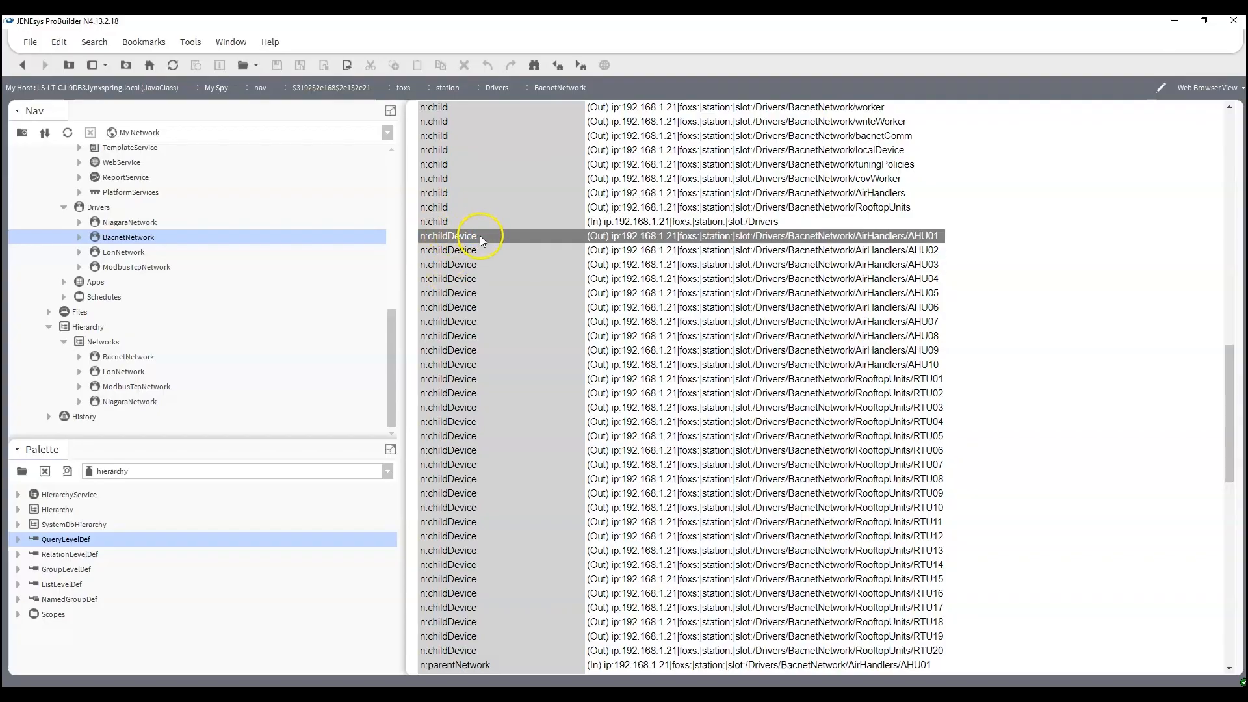
left_click_drag(480, 235, 423, 239)
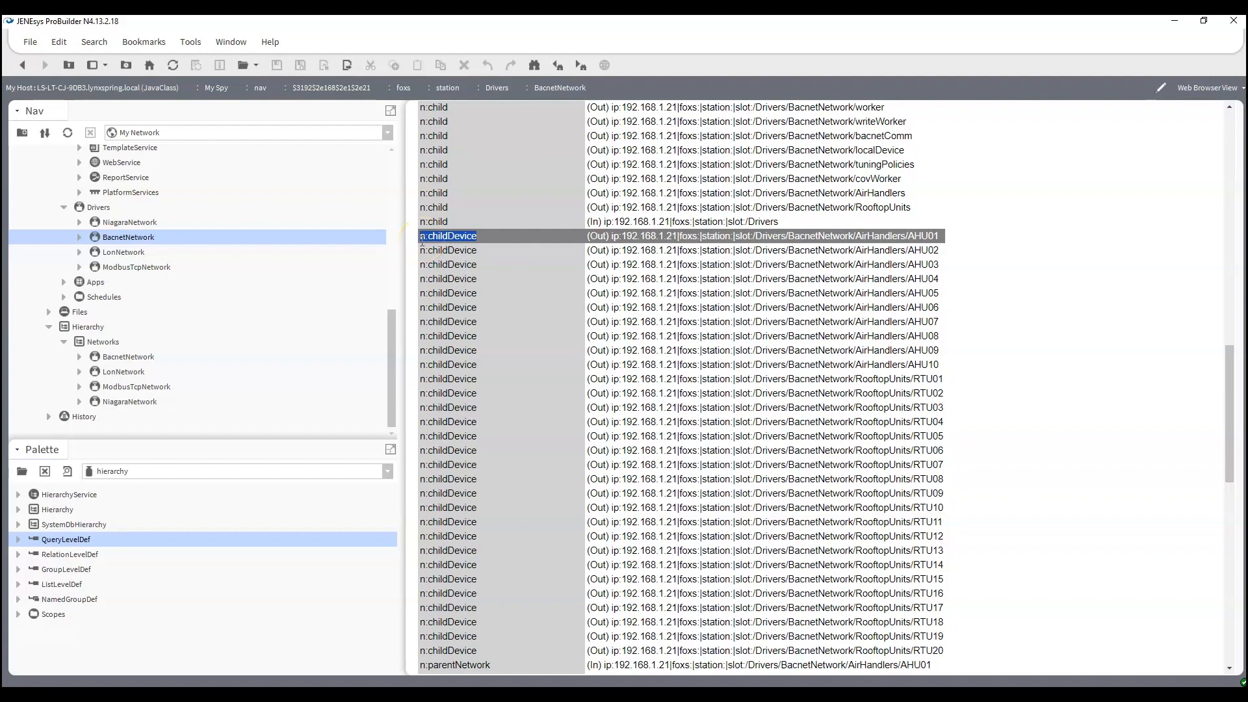
- Reopen the Networks hierarchy from HierarchyService and add a RelationLevelDef named Devices from the palette
scroll(167, 287, "up", 8)
scroll(170, 290, "down", 5)
left_click(130, 245)
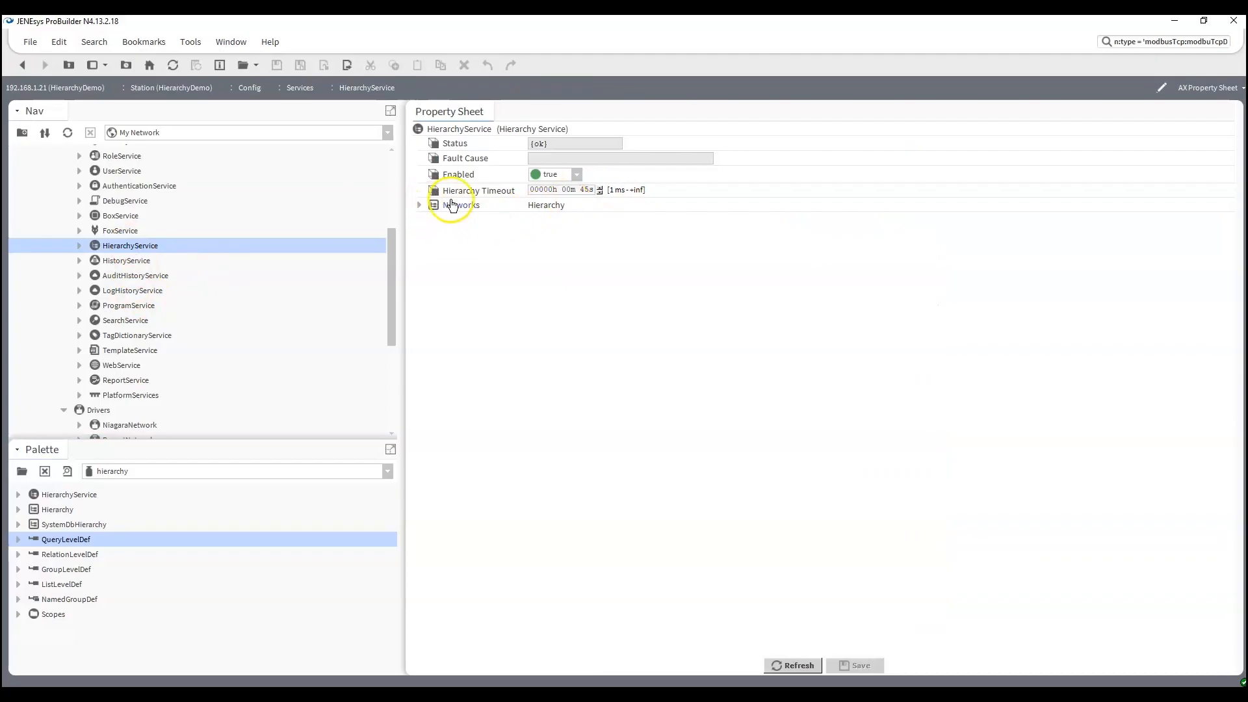
double_click(452, 206)
left_click_drag(47, 554, 583, 411)
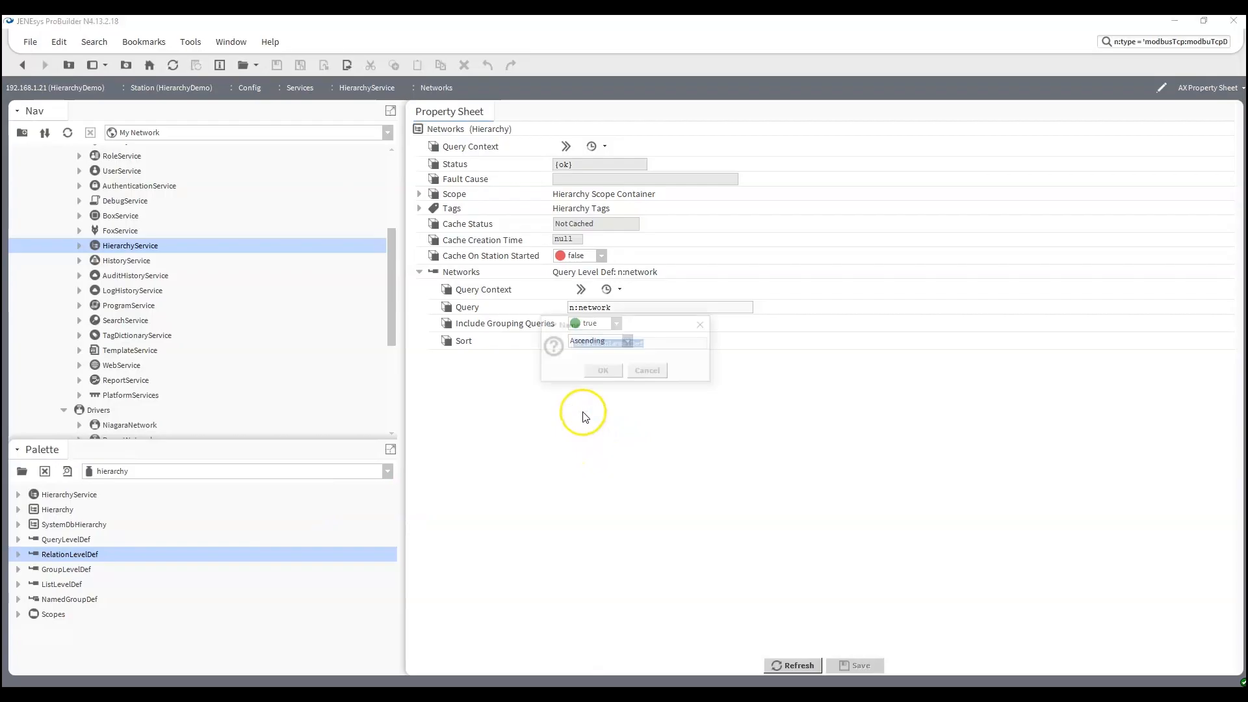
type("Devic")
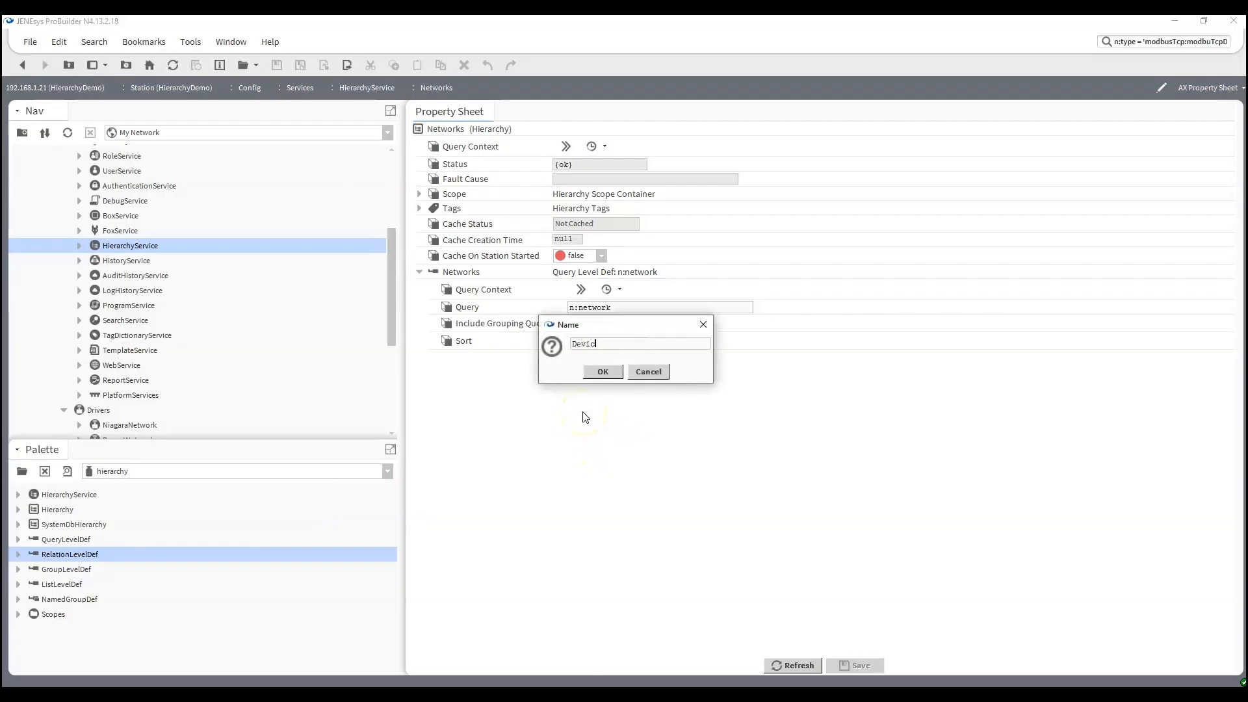
type("e")
key("Return")
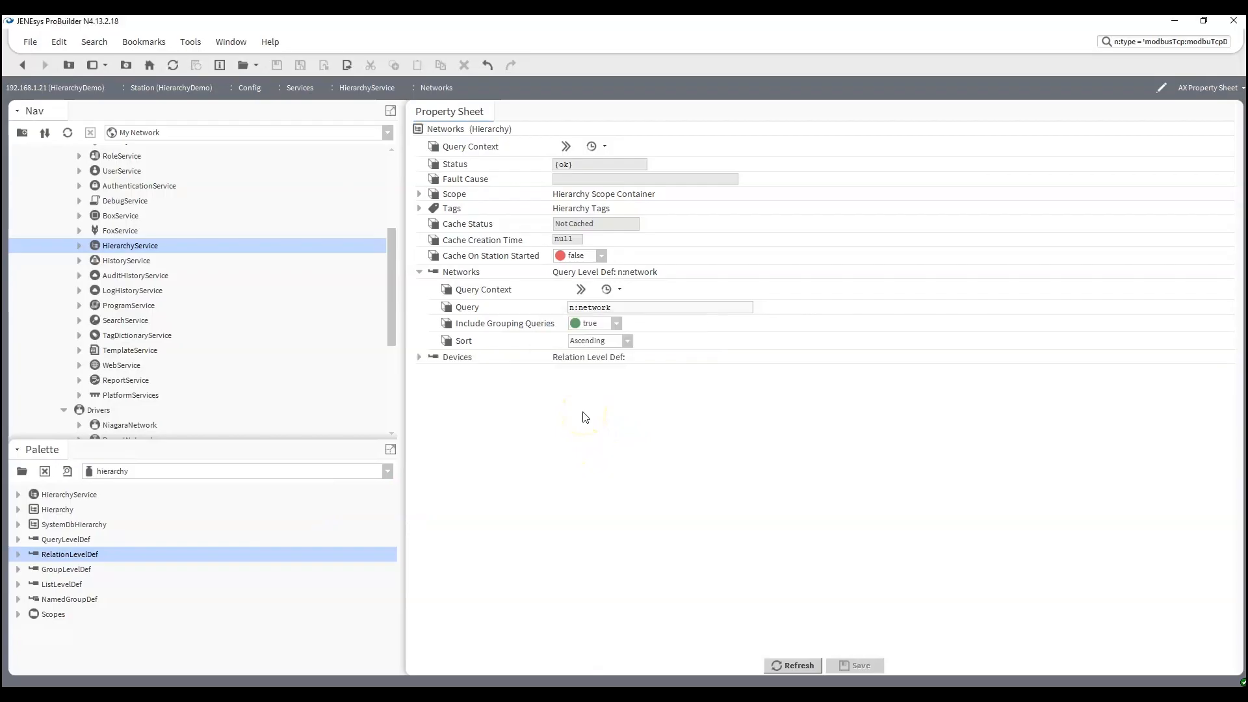
- Set the Devices level's outbound relation ID to n:childDevice and save the property sheet
left_click(419, 358)
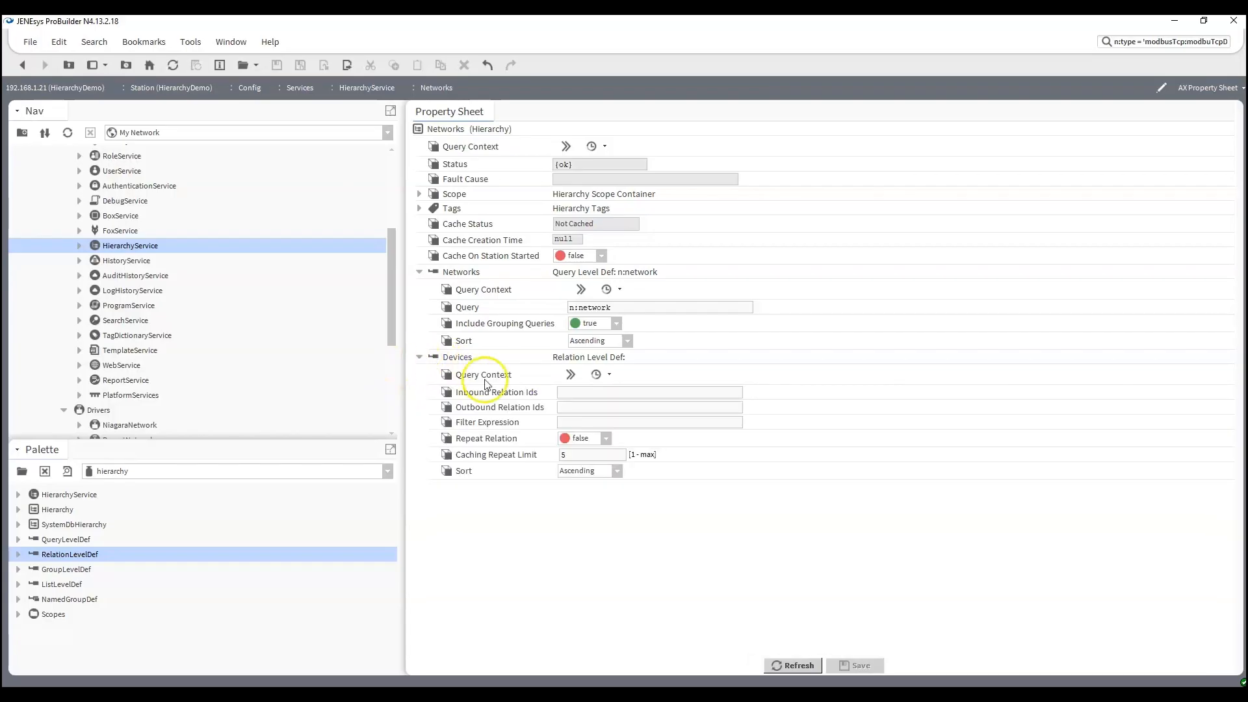
left_click(578, 405)
type("n:childDevice")
left_click(856, 666)
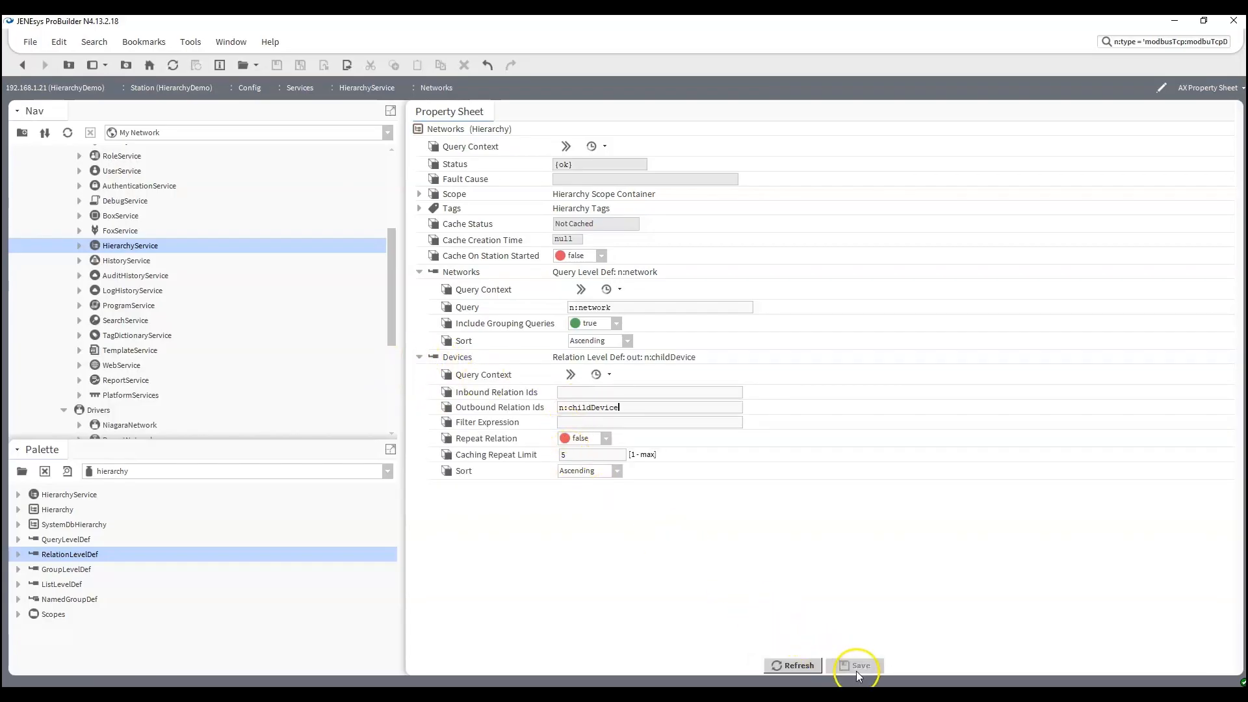
- Refresh the station's Hierarchy node and check the devices under LonNetwork and BacnetNetwork in the Networks hierarchy
scroll(45, 404, "down", 5)
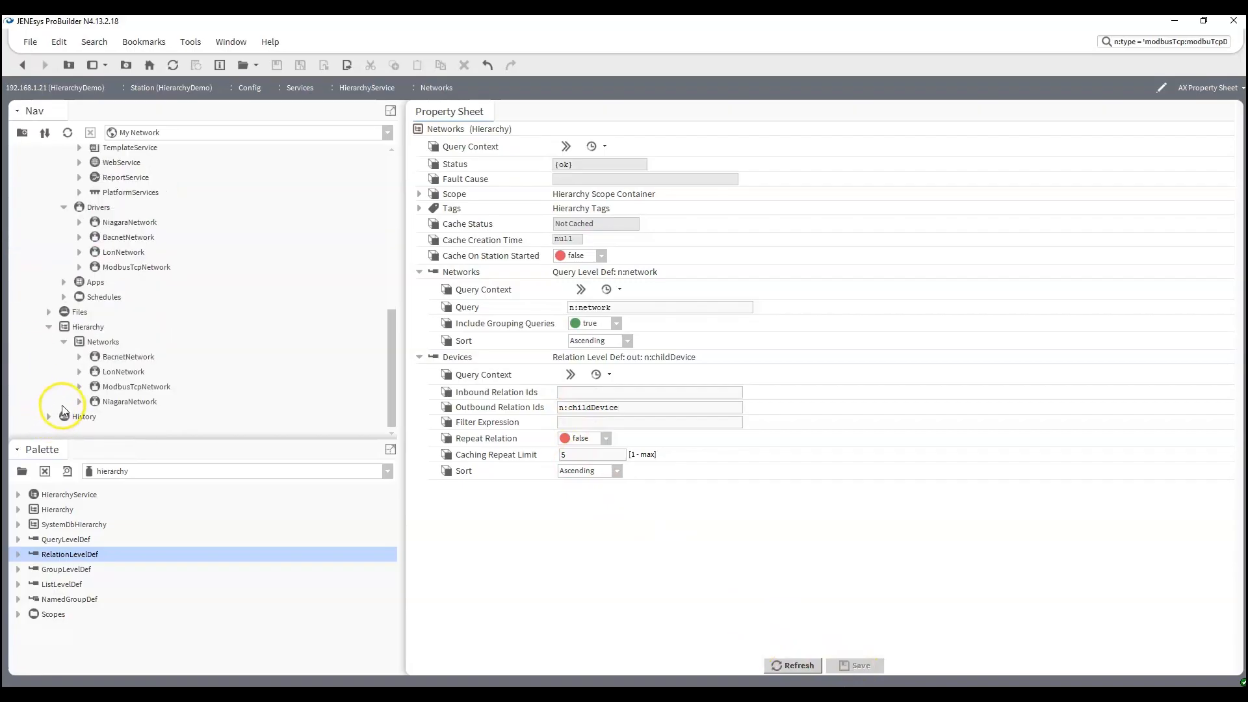
right_click(89, 332)
left_click(104, 334)
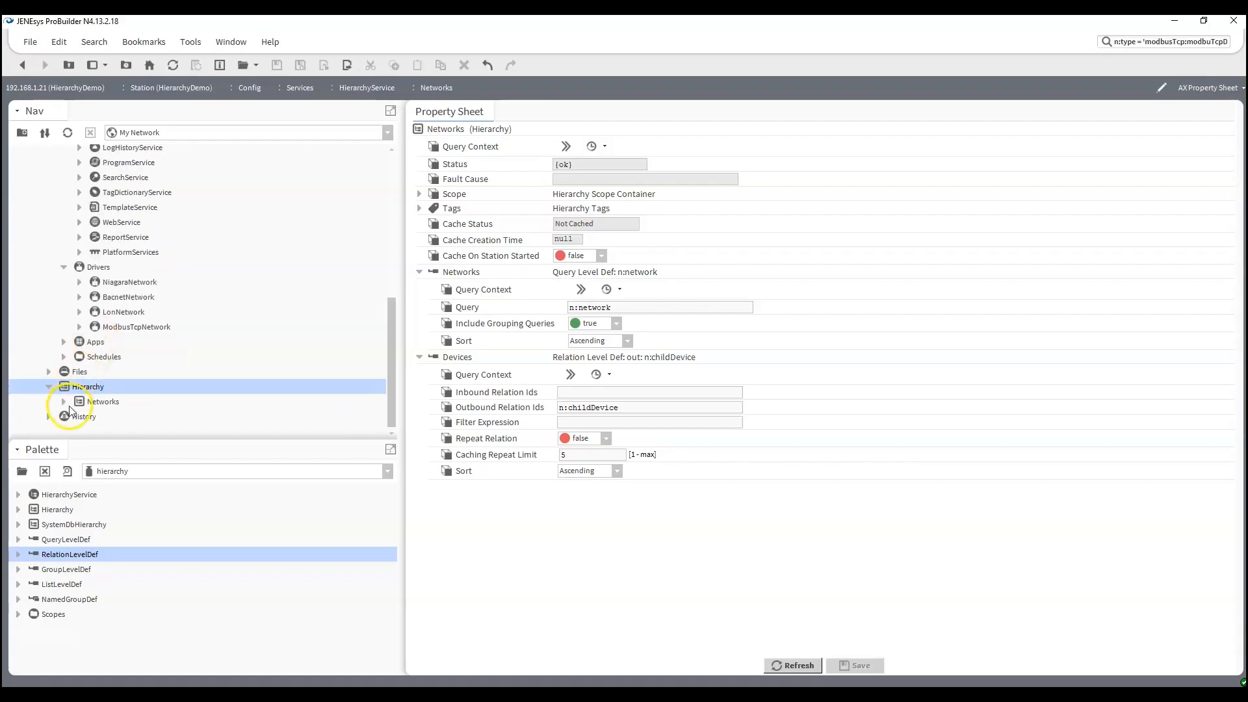
left_click(80, 395)
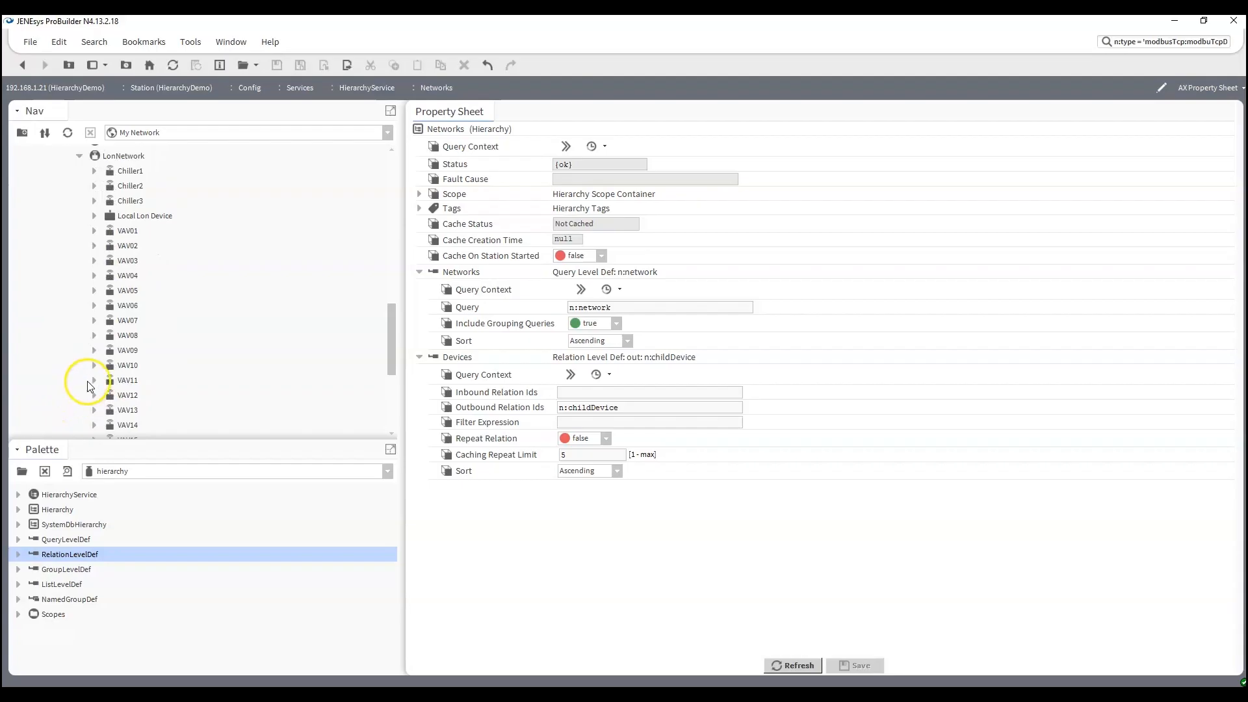
scroll(91, 312, "up", 2)
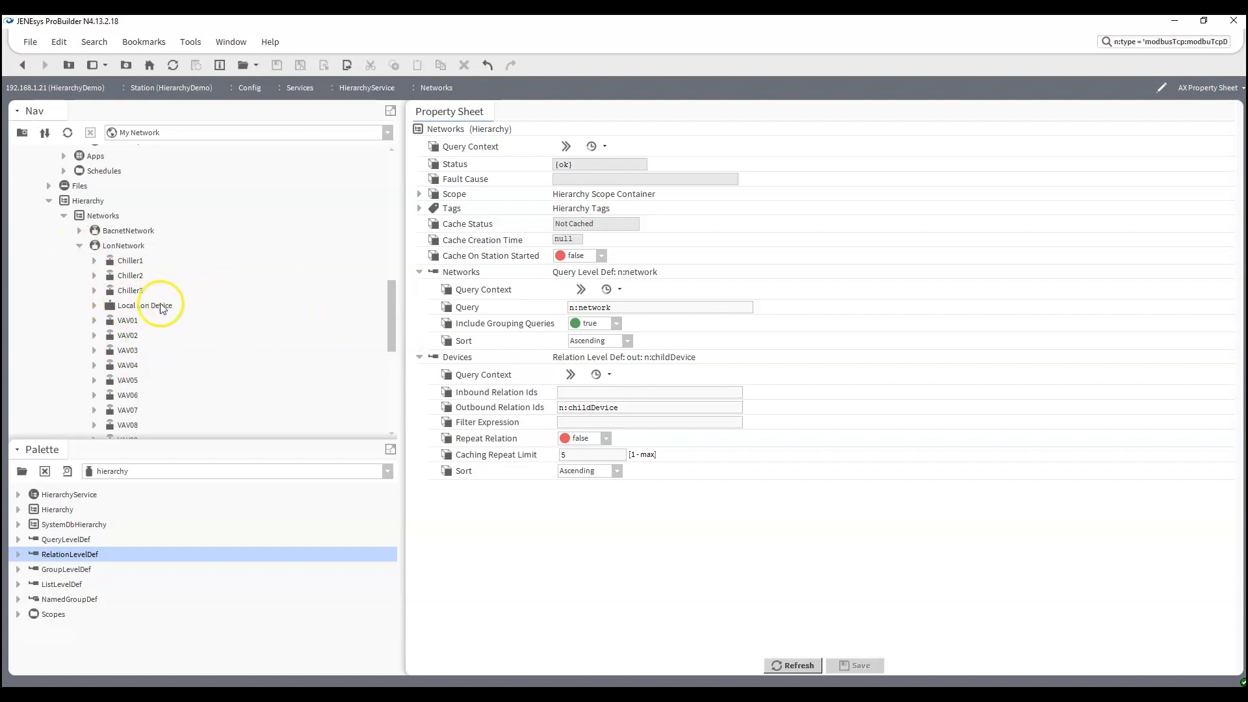
left_click(80, 245)
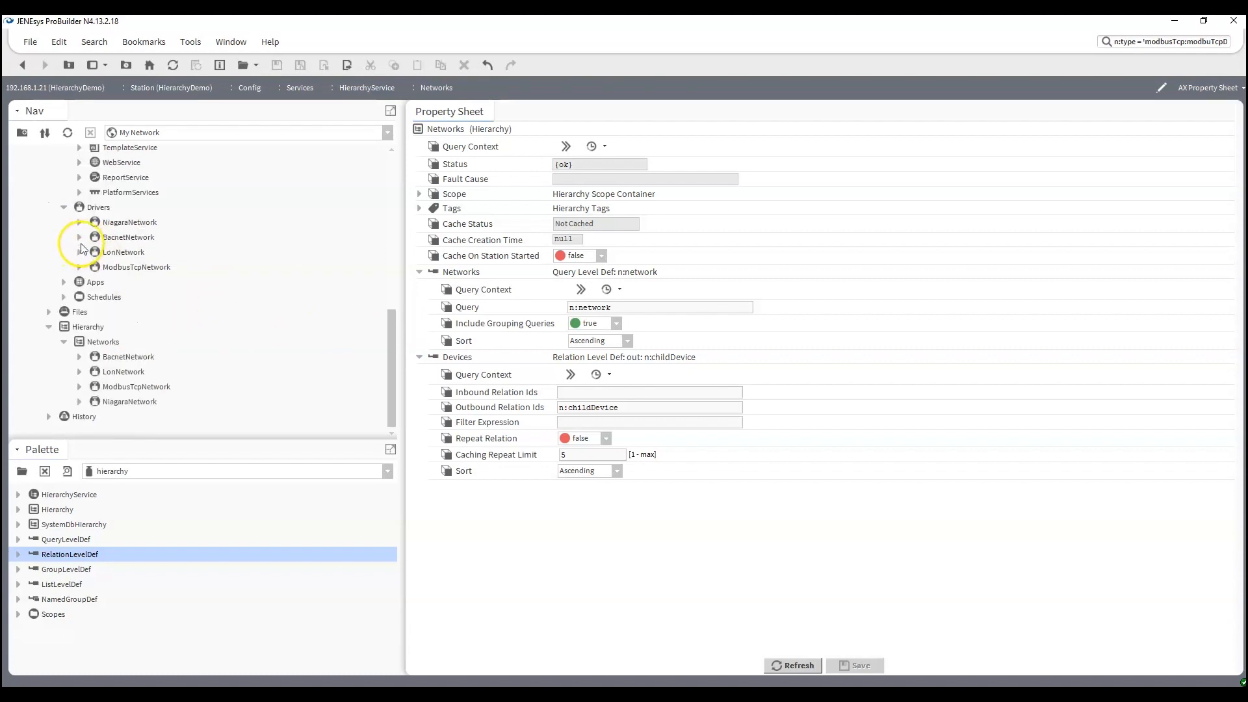
left_click(80, 356)
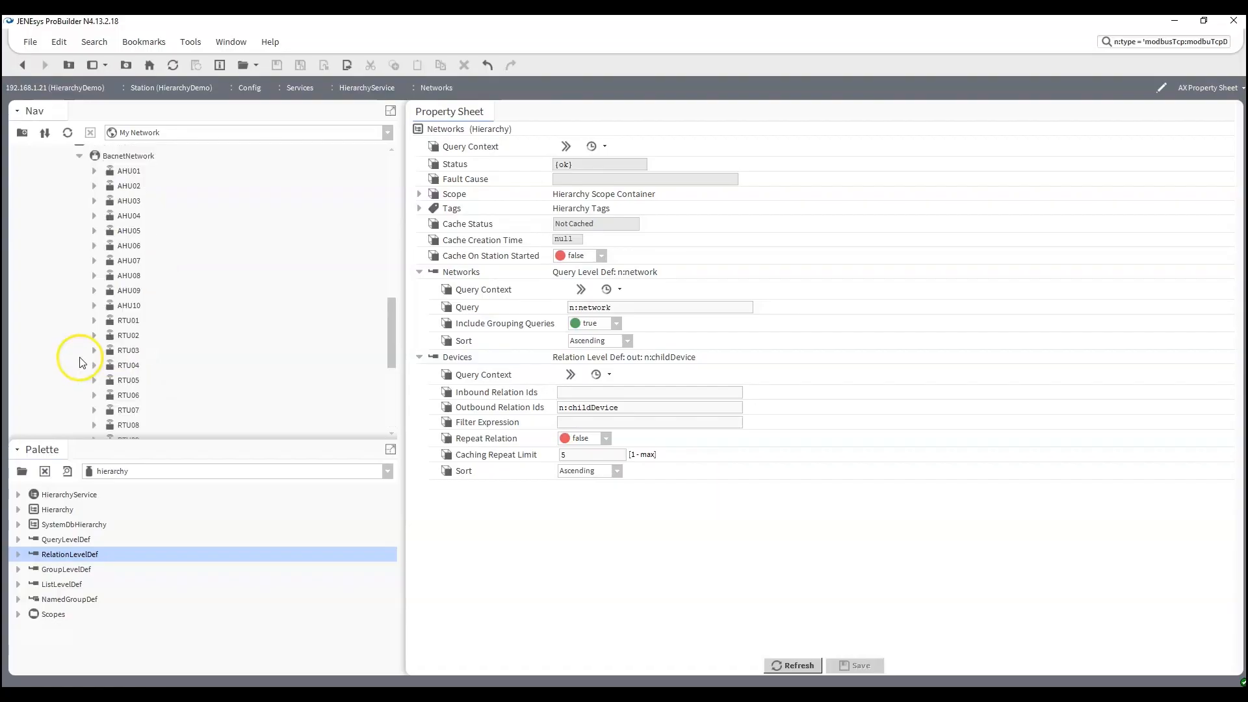
left_click(80, 155)
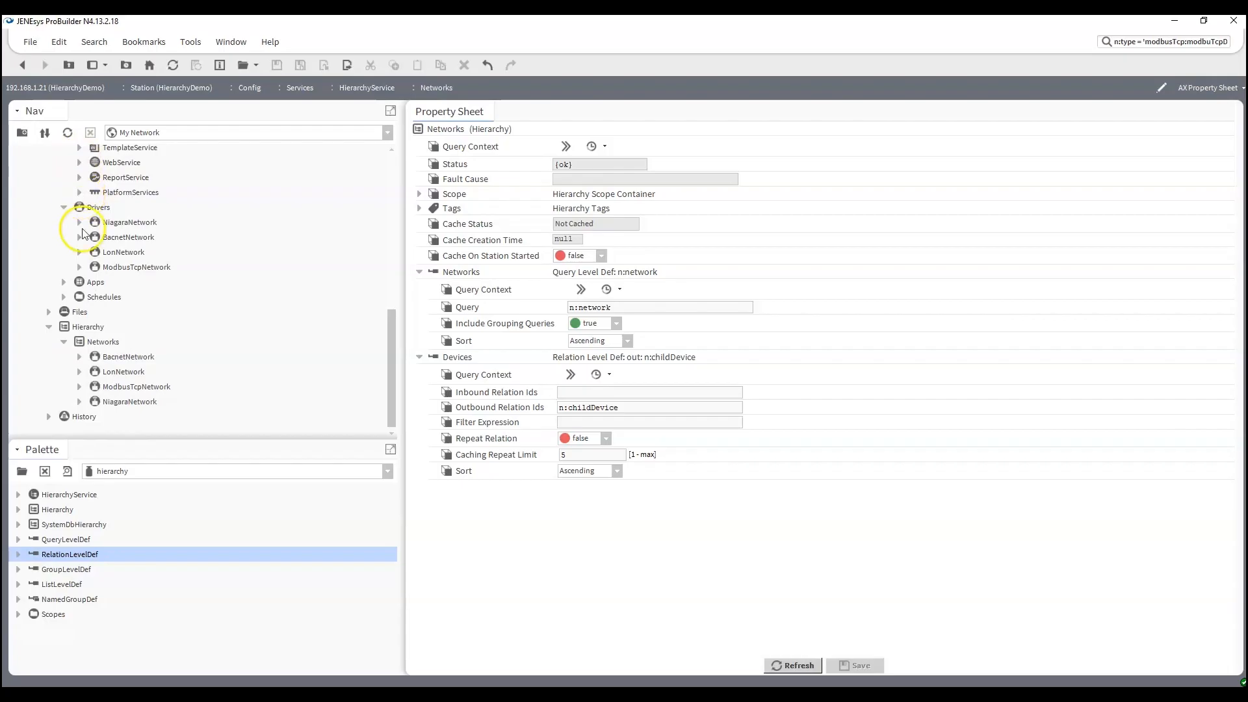
- Add a RelationLevelDef named Points to the Networks hierarchy, set its outbound relation ID to n:childPoint, and save
left_click_drag(63, 555, 587, 531)
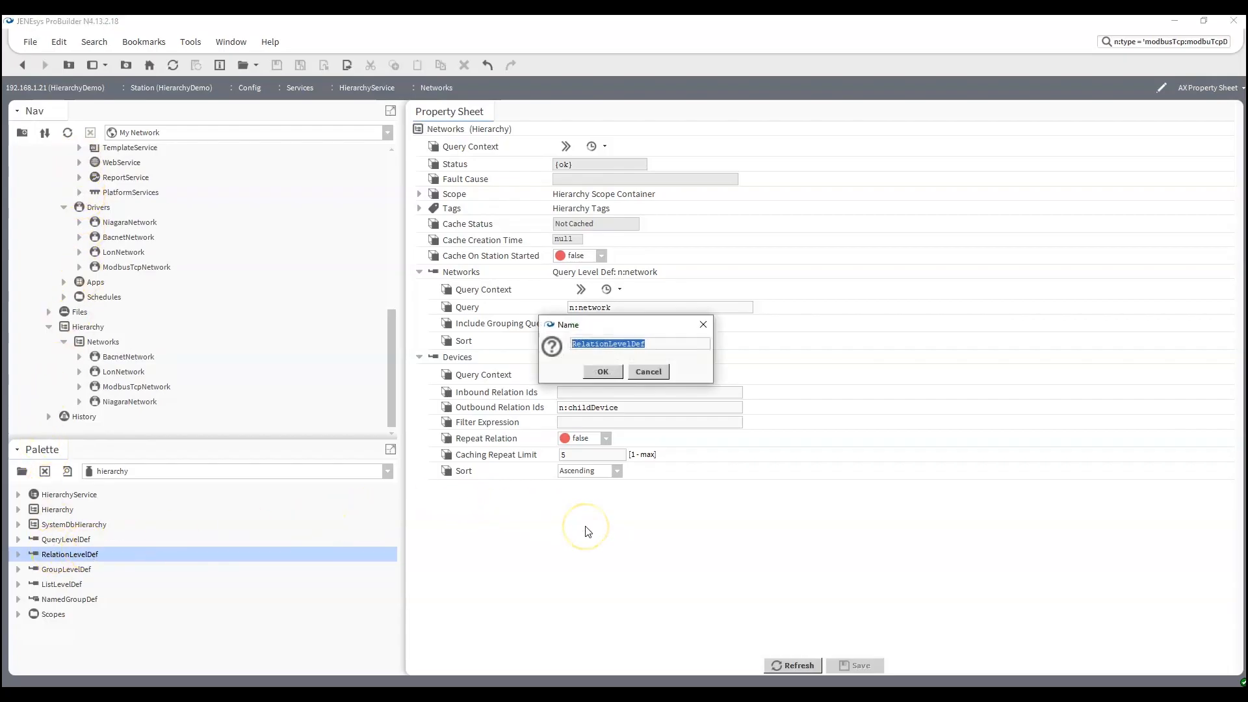
type("Points")
key("Return")
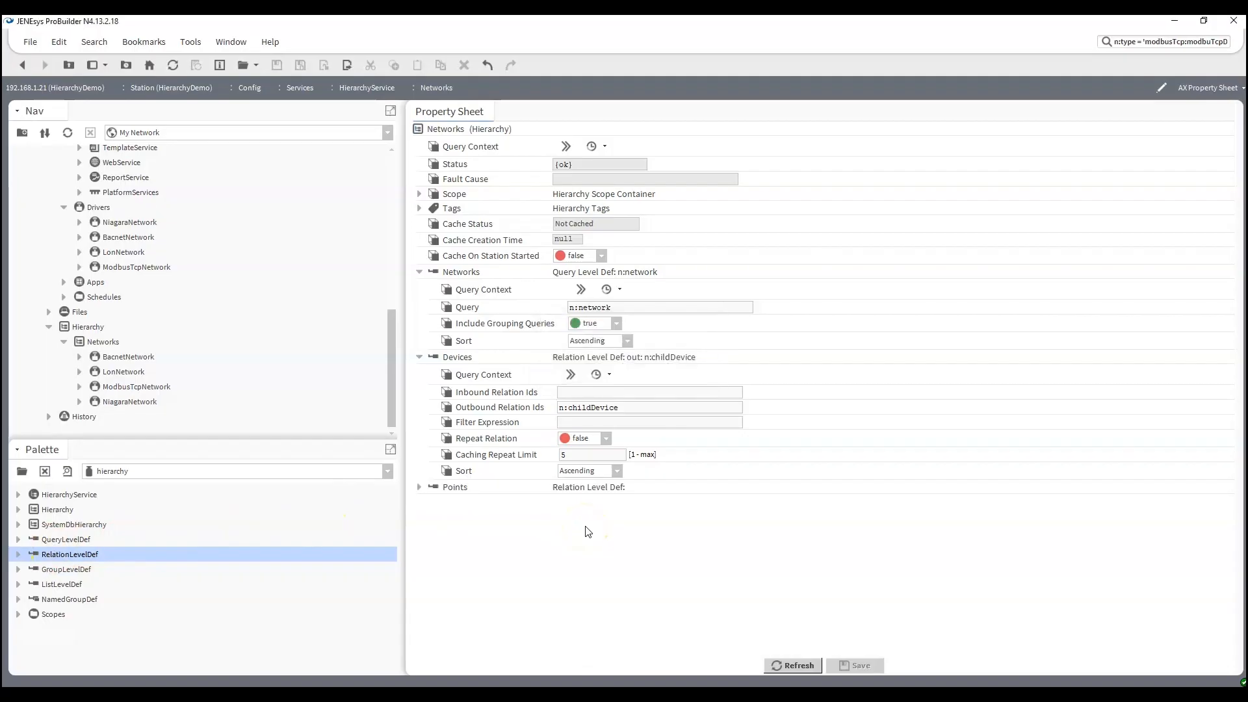
left_click(419, 487)
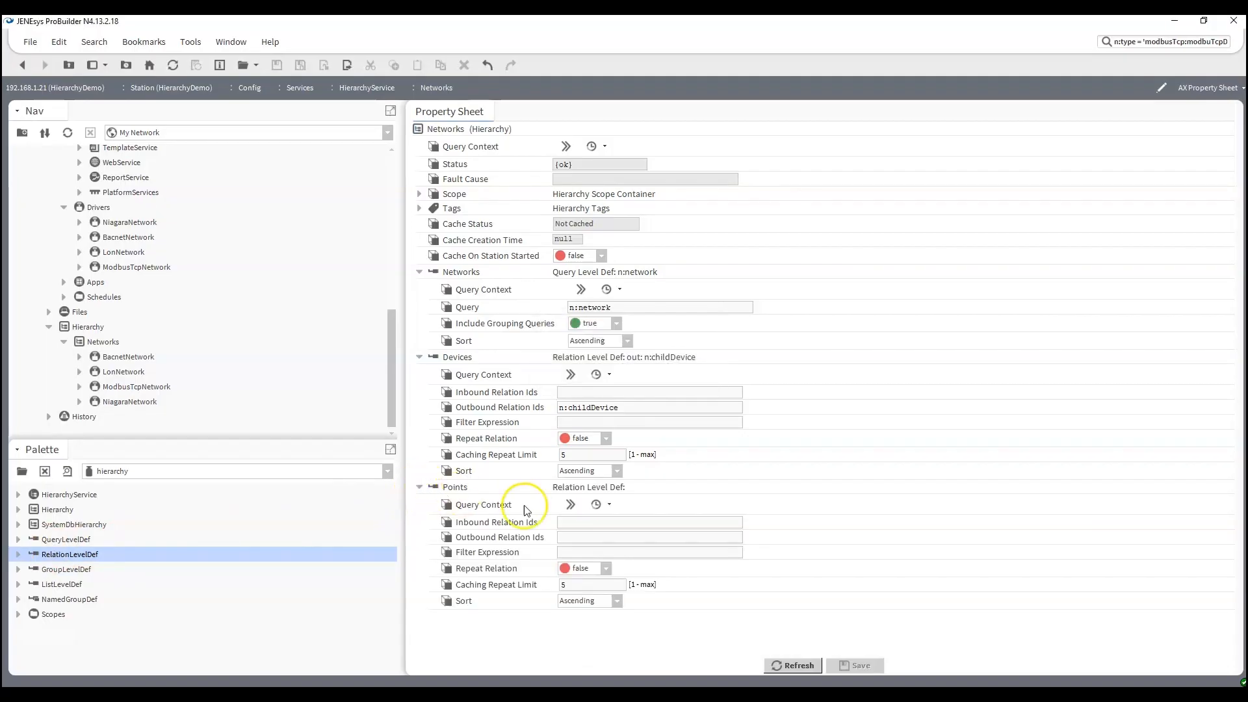
left_click(577, 539)
type("n:childPoint")
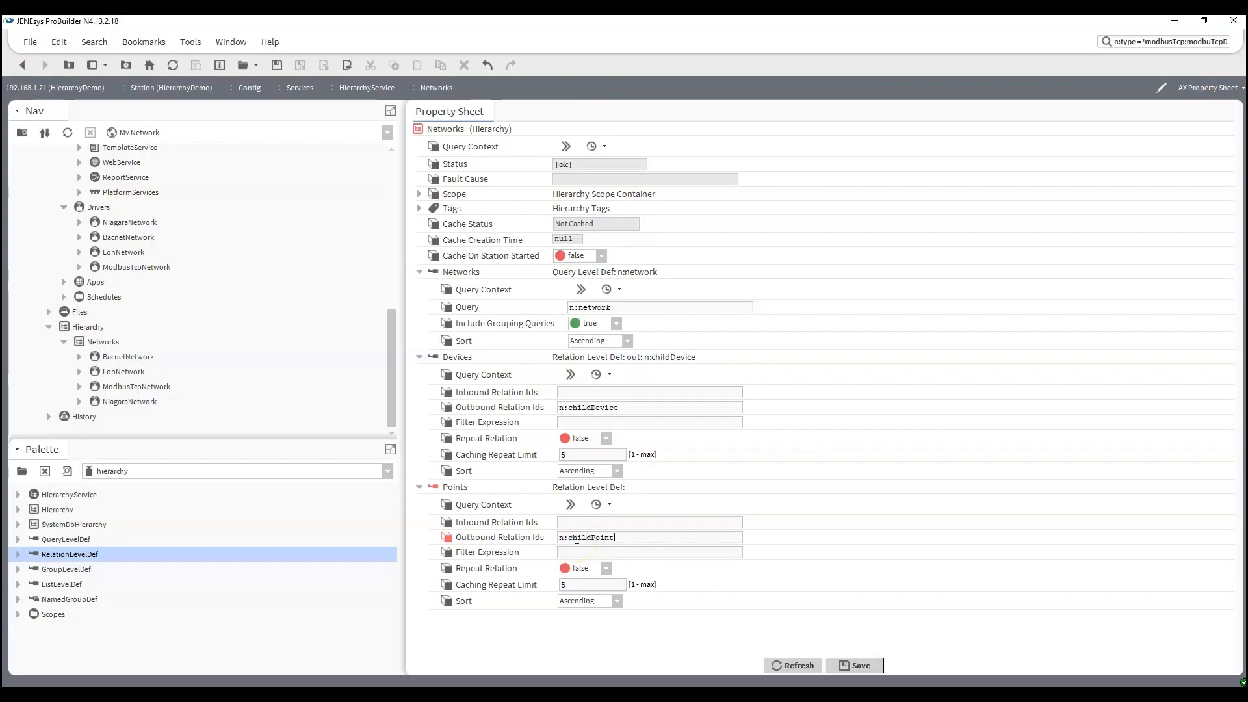
key("ctrl+s")
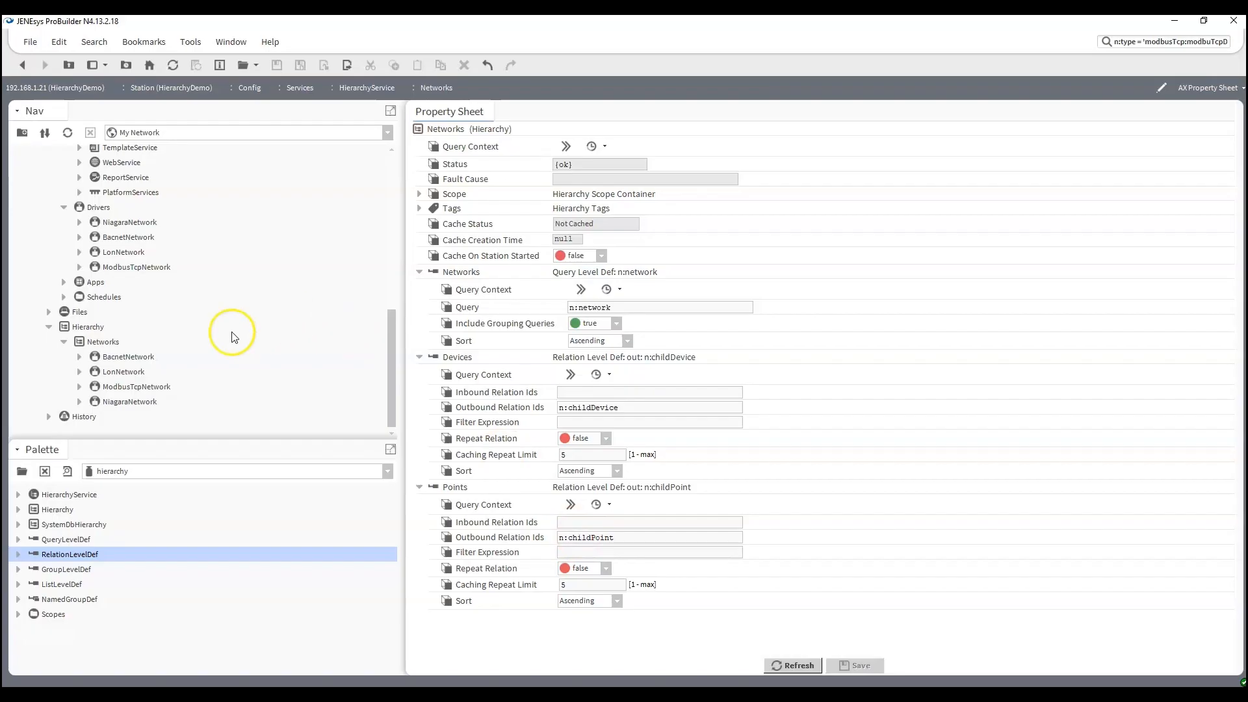
- Refresh the station's Hierarchy node and check the points under VAV01 in LonNetwork
right_click(87, 329)
left_click(91, 336)
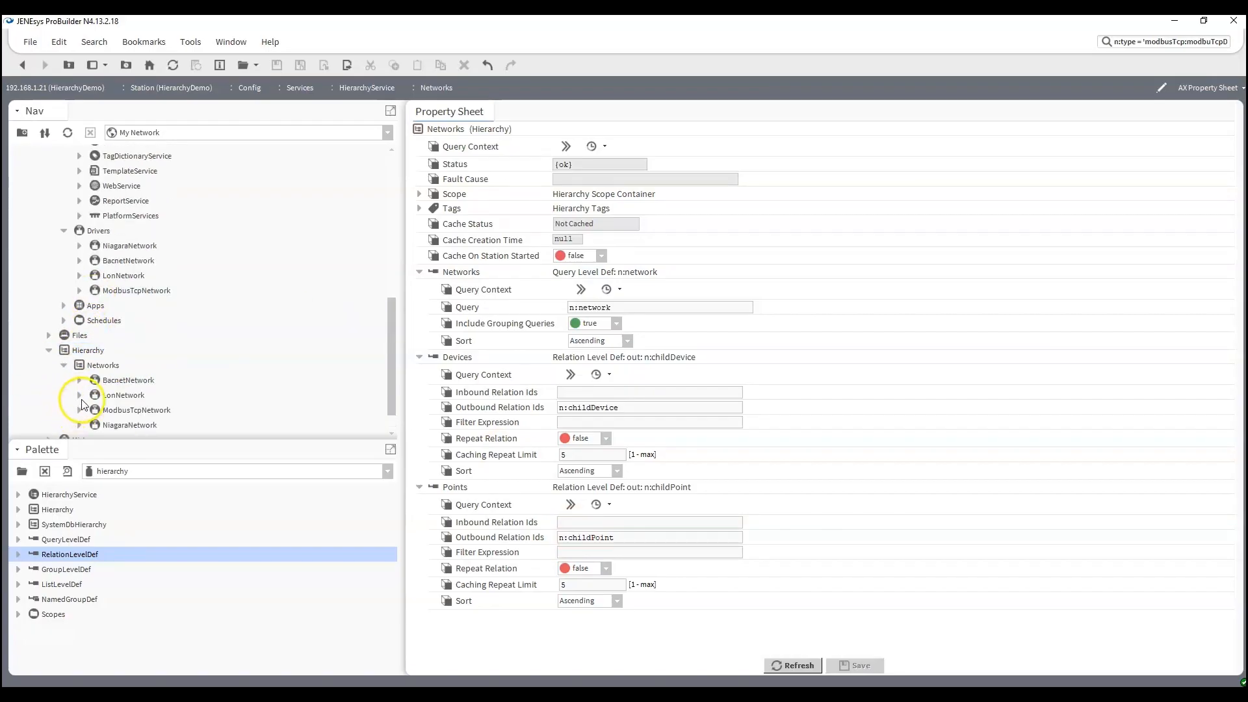
left_click(81, 396)
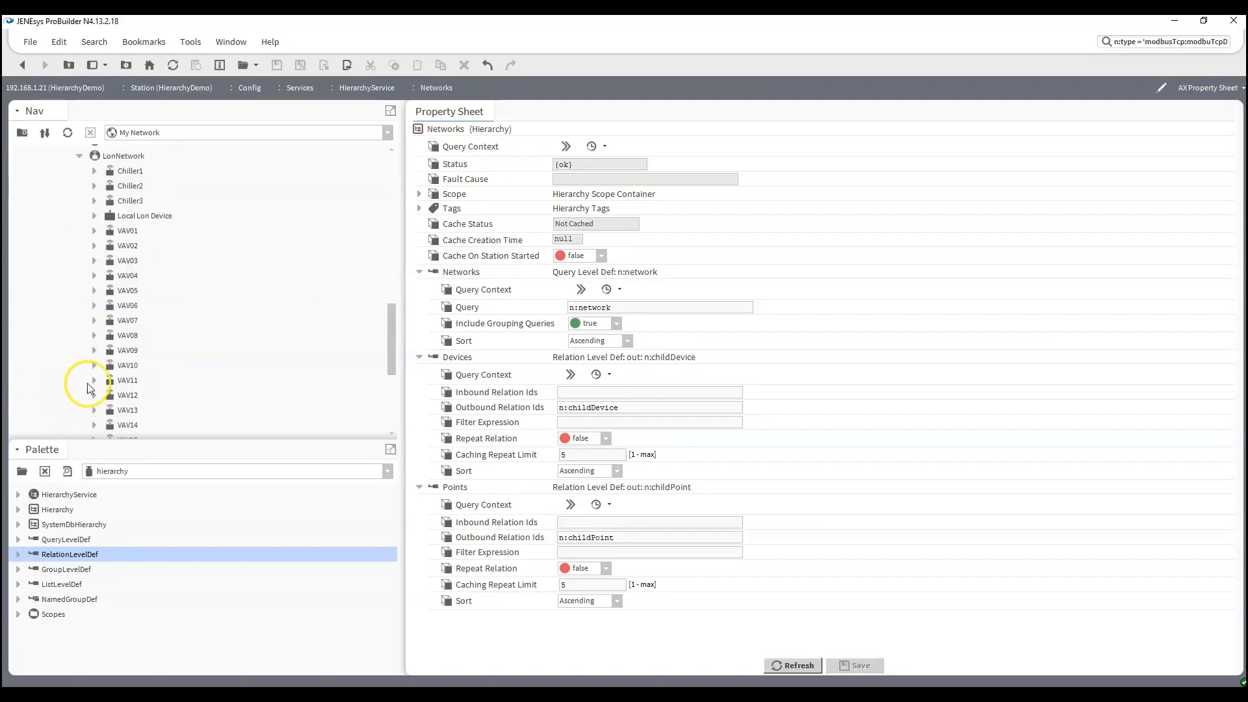
left_click(95, 231)
left_click(94, 231)
left_click(79, 156)
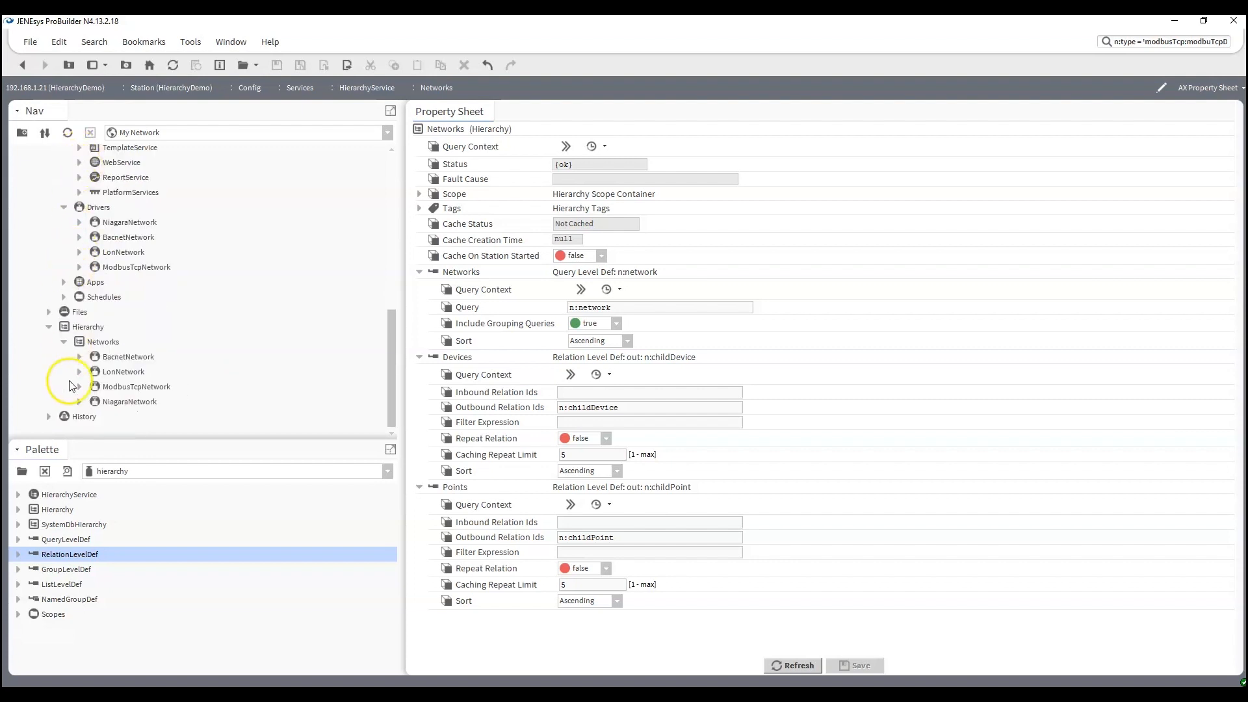
- Collapse the Networks hierarchy in the station tree and its Networks, Devices and Points levels in the property sheet
left_click(64, 341)
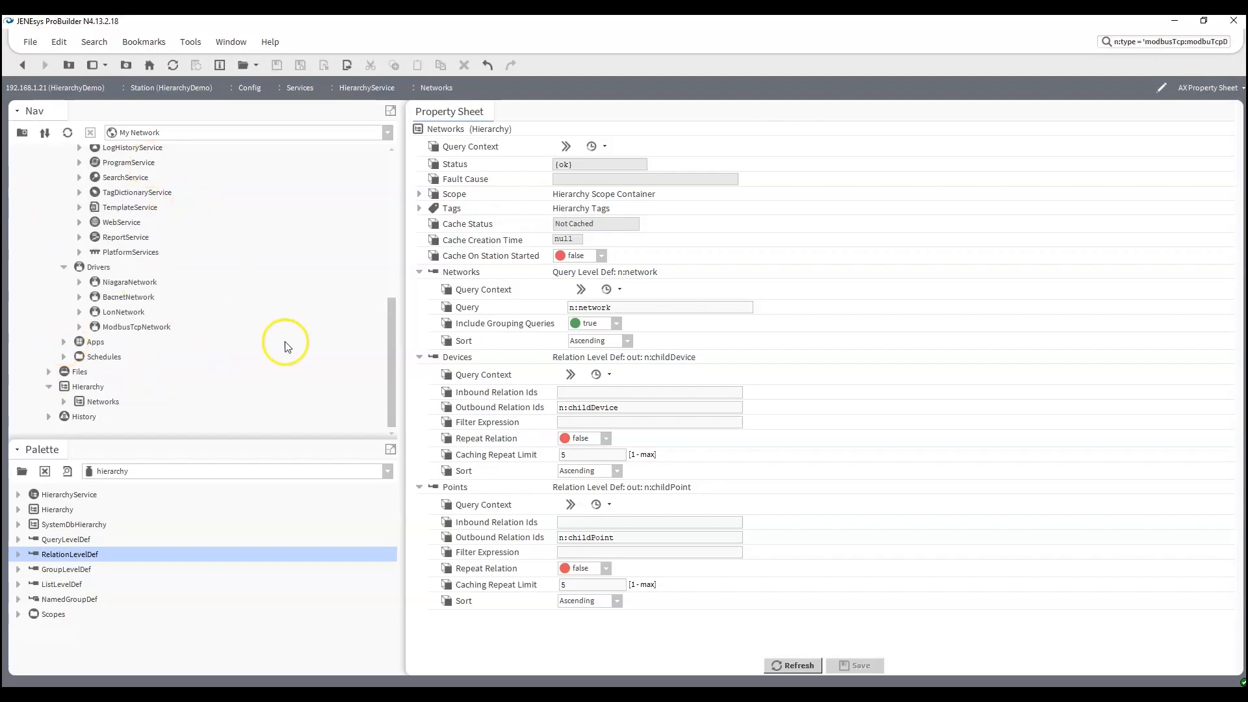
left_click(419, 272)
left_click(419, 286)
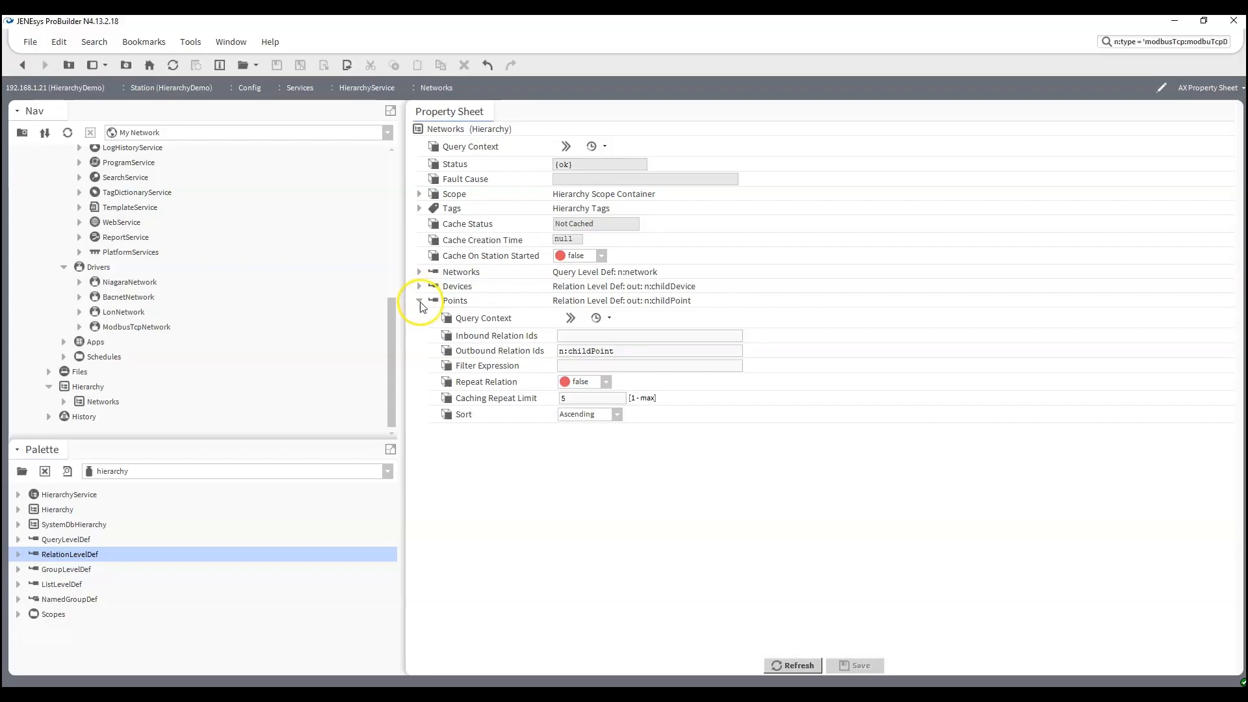
left_click(419, 300)
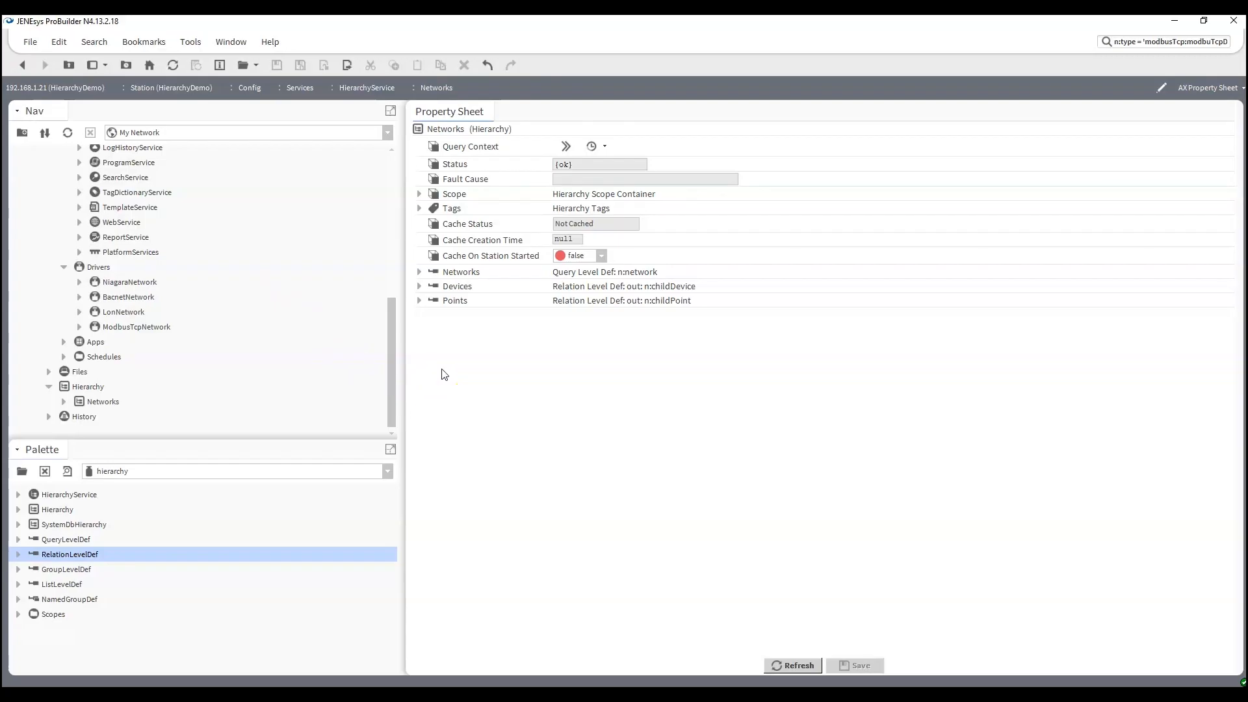
- Examine the implied tags of AHU01 in the BacnetNetwork's AirHandlers folder, leaving its tags unedited
scroll(171, 275, "up", 3)
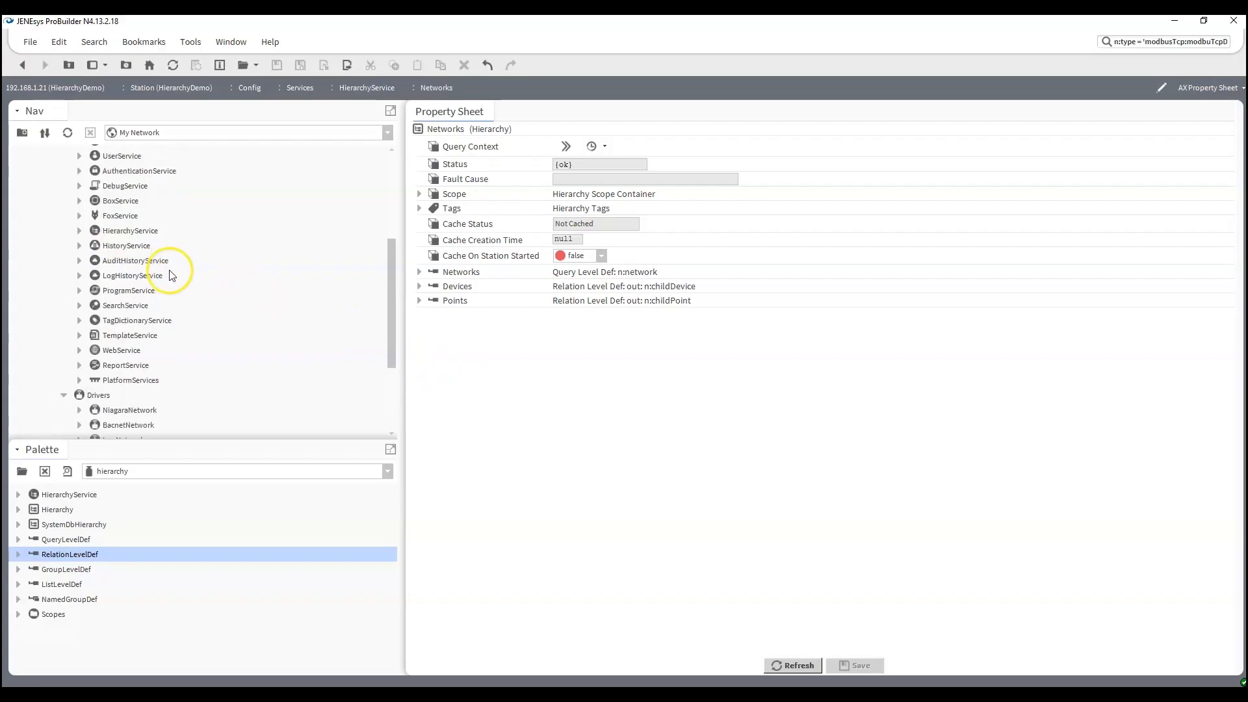
scroll(171, 275, "down", 3)
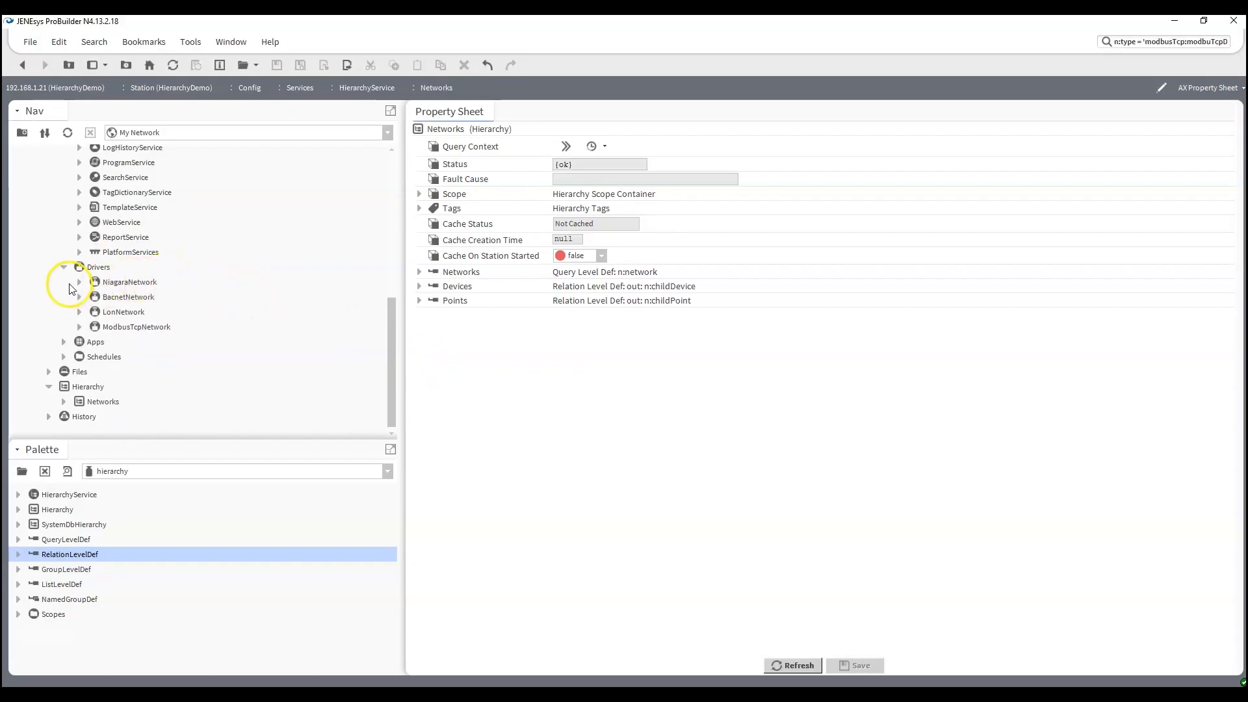
left_click(79, 297)
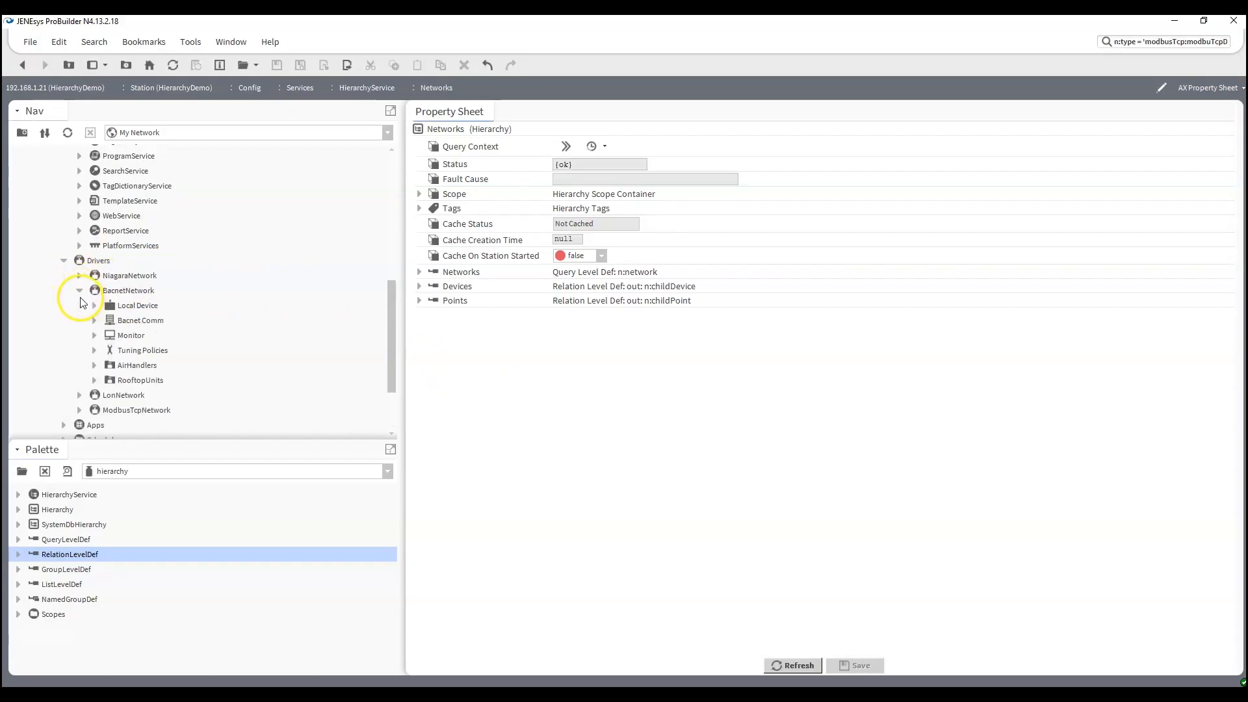
left_click(94, 370)
right_click(143, 290)
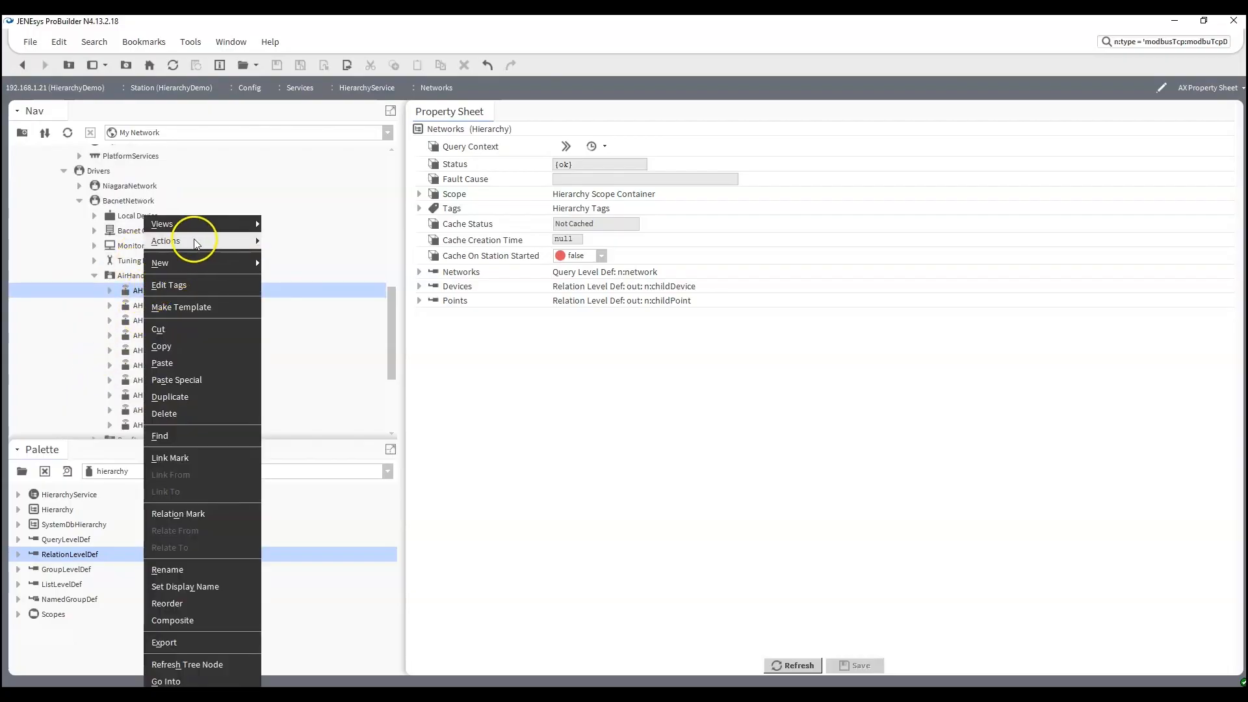
mouse_move(200, 228)
left_click(211, 285)
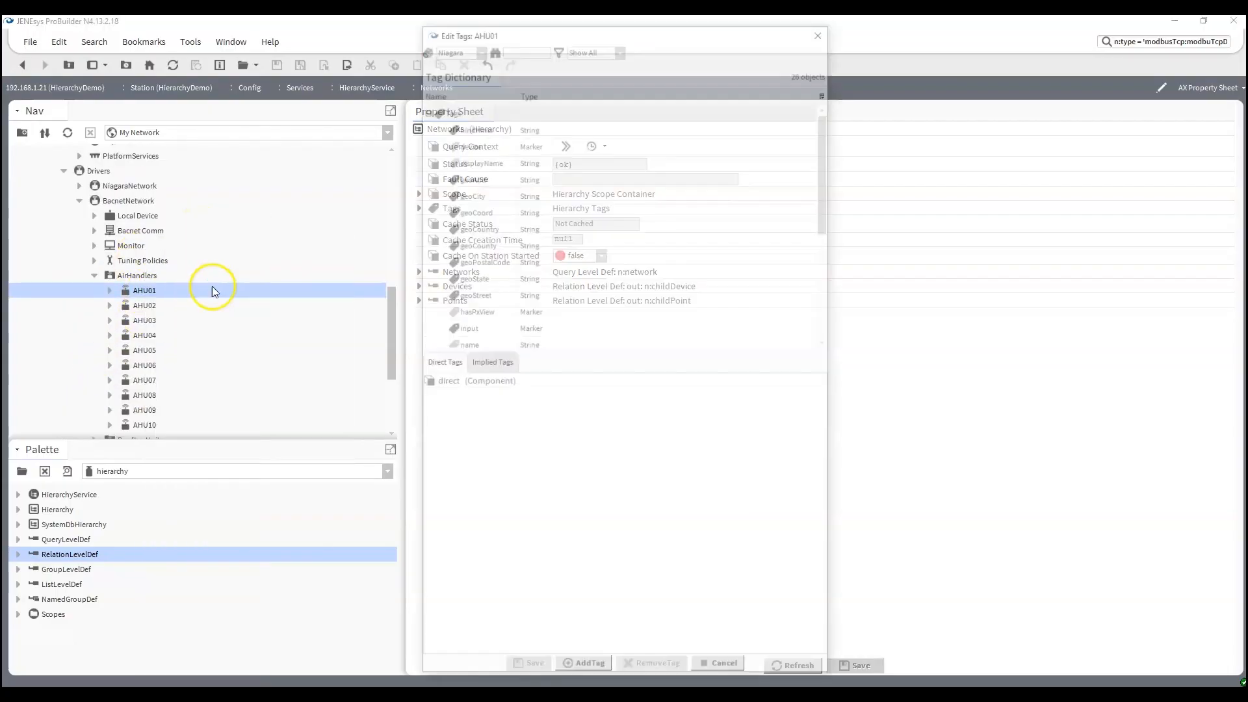
left_click(506, 363)
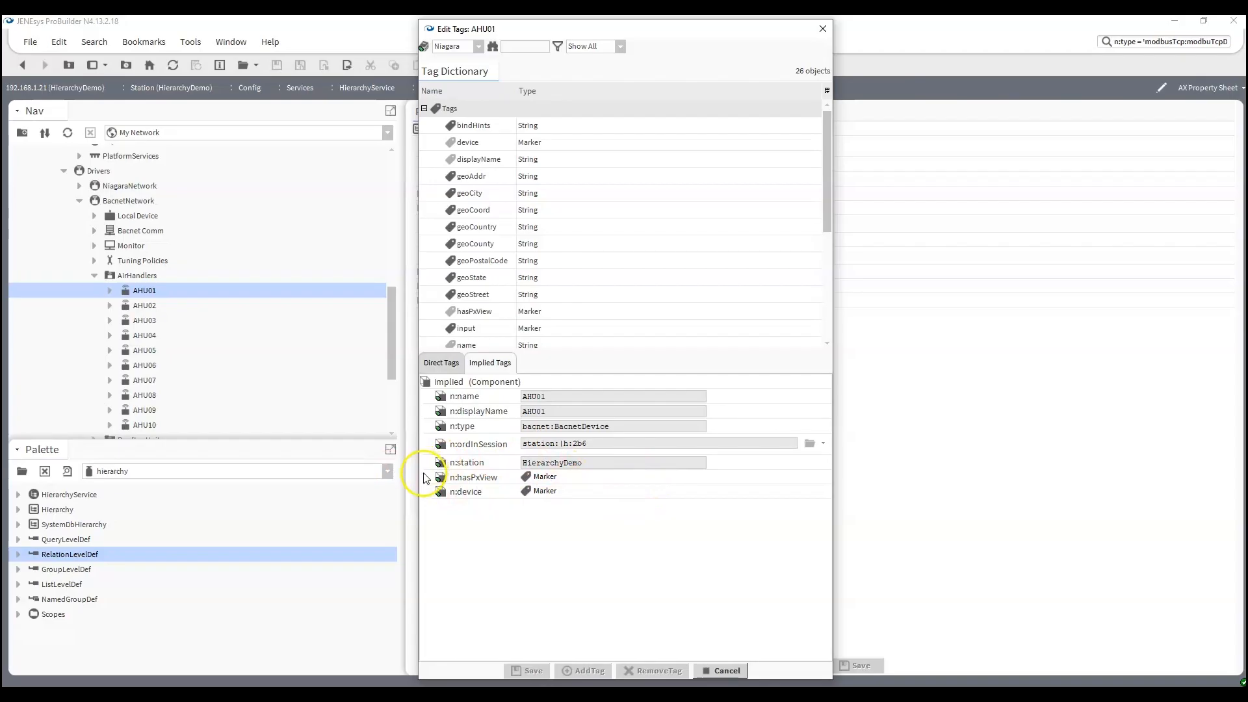
left_click(821, 28)
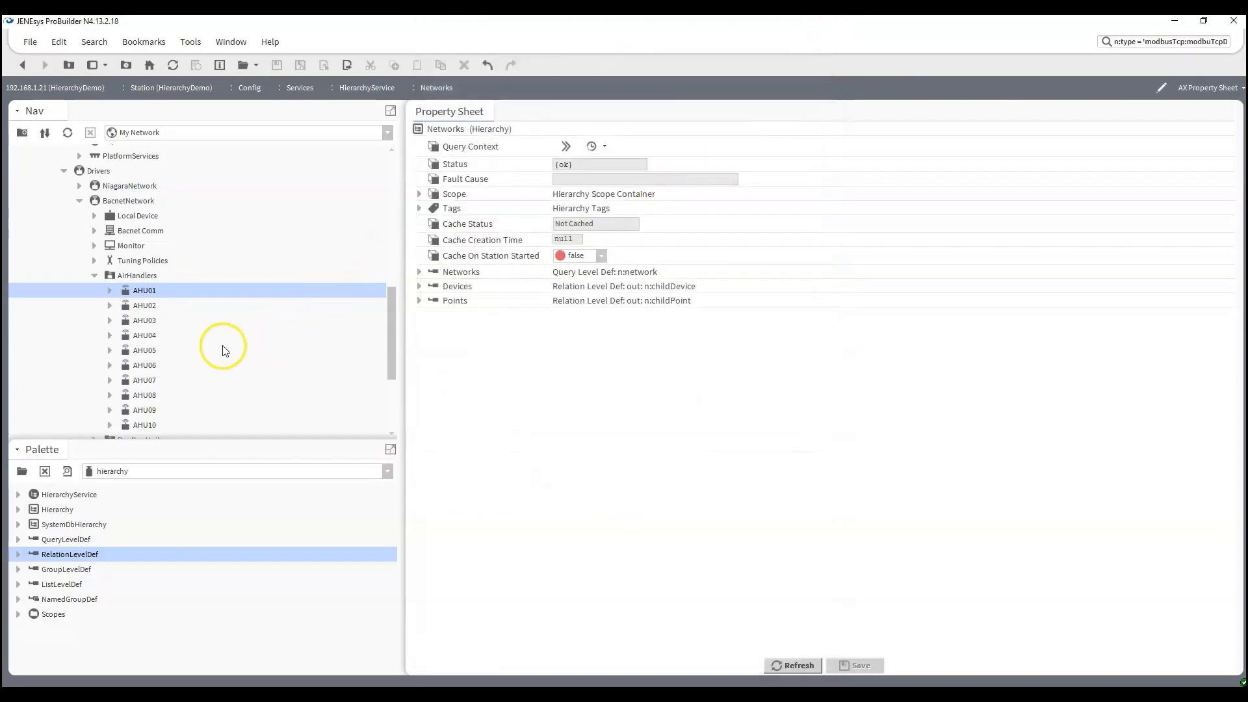
- Add a new Hierarchy named Graphics to the station's HierarchyService
scroll(209, 310, "up", 10)
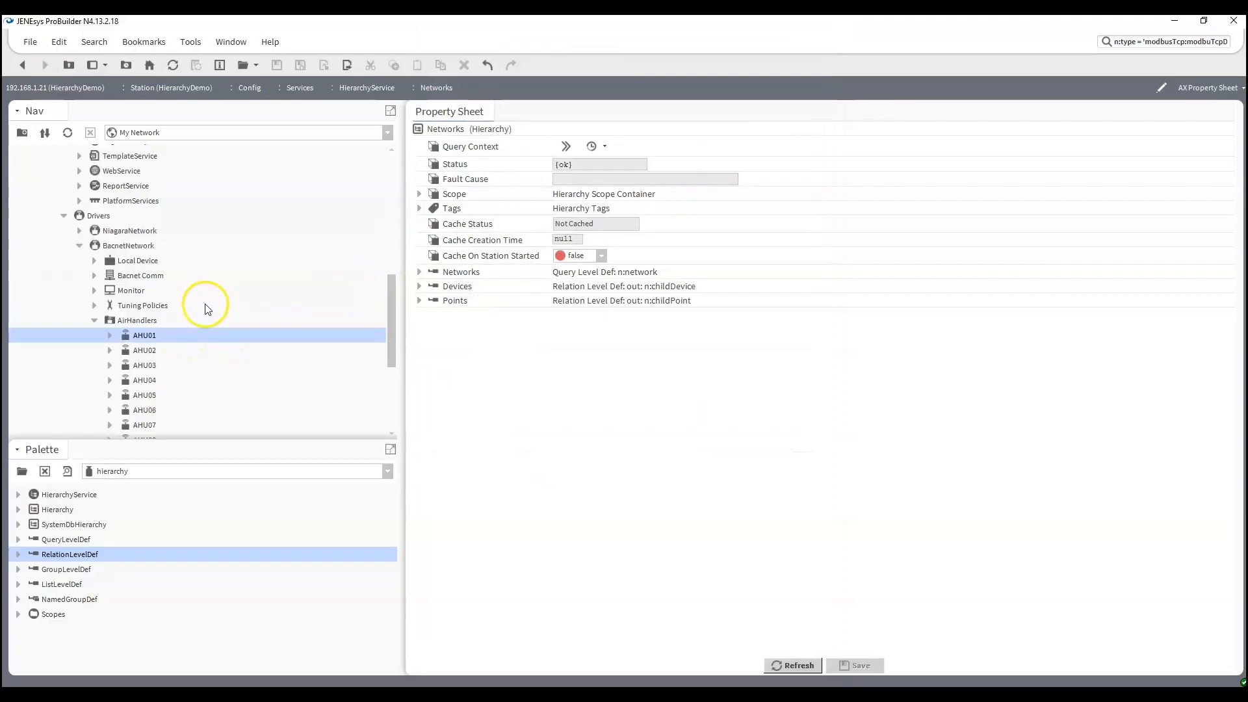
scroll(164, 309, "down", 2)
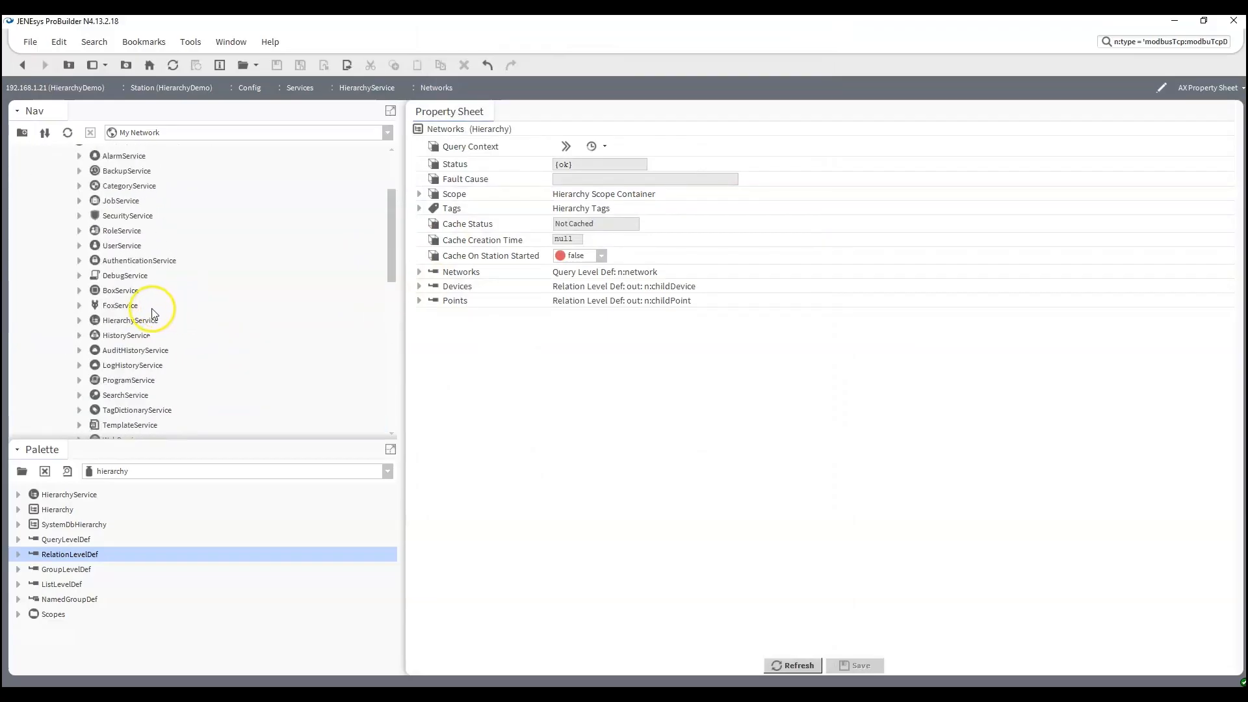
left_click(127, 322)
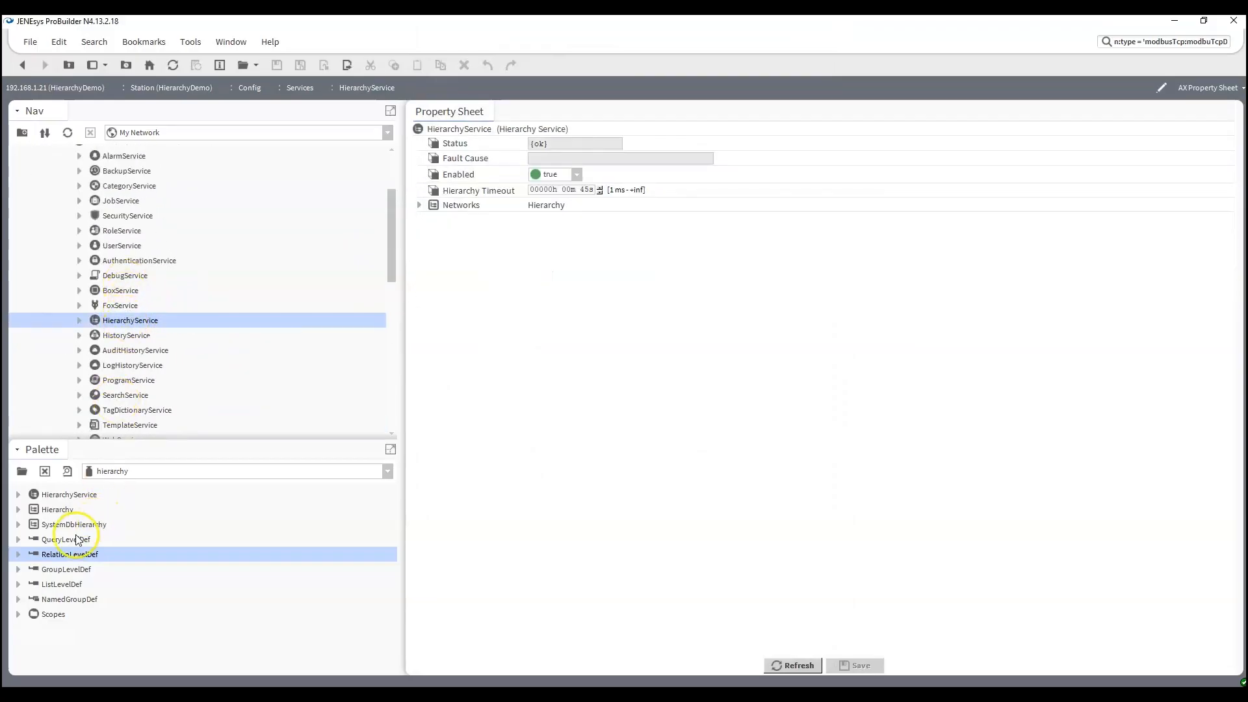
left_click(57, 510)
left_click_drag(57, 510, 654, 300)
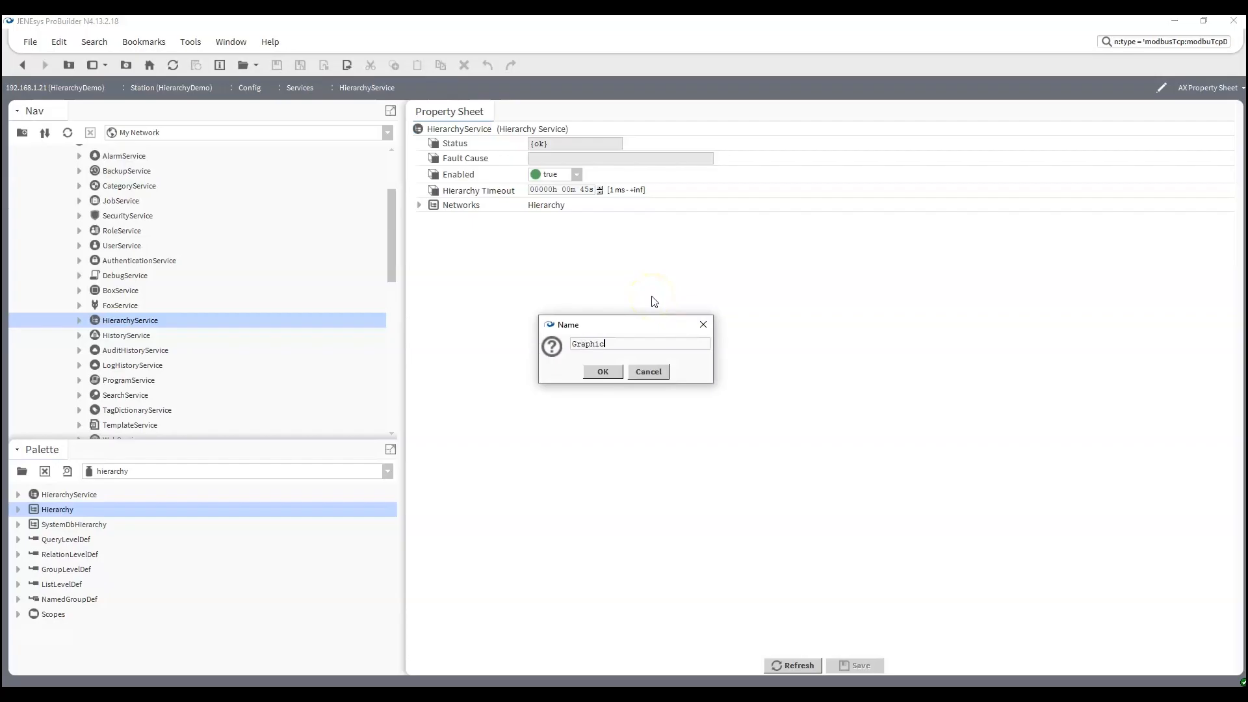
key("Return")
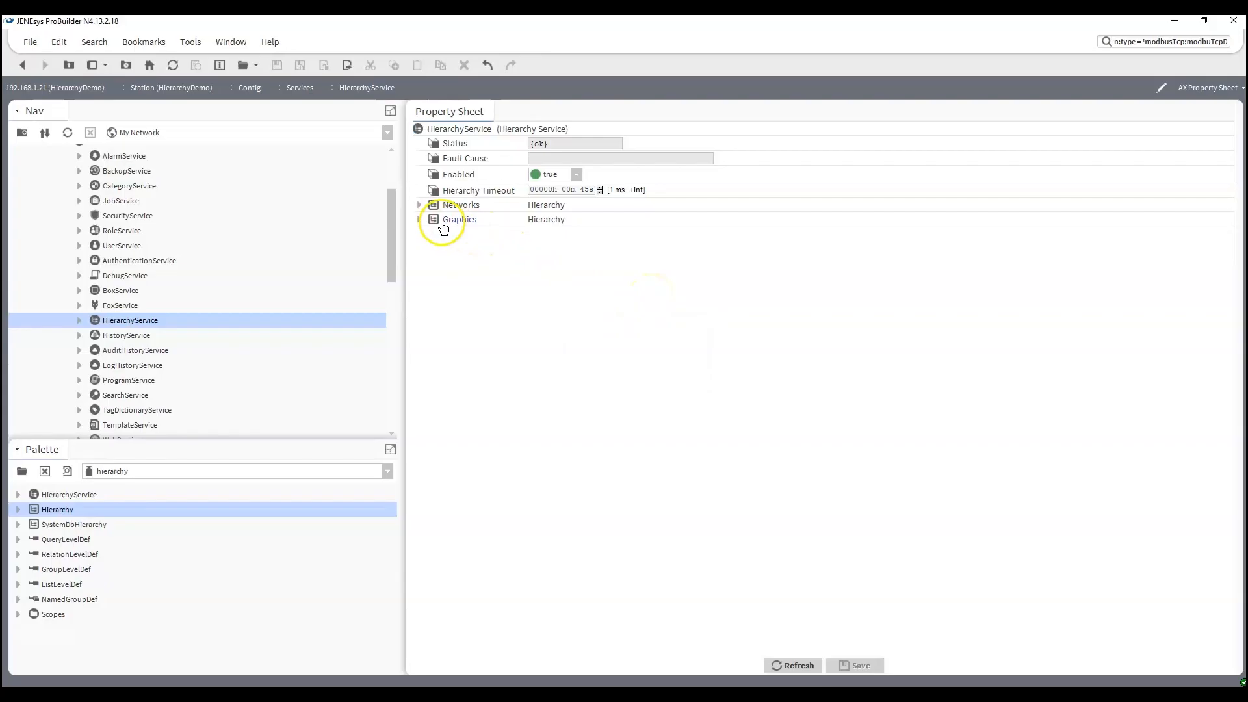
- Add a QueryLevelDef named GetGraphics to the Graphics hierarchy, set its query to n:hasPxView, and save
left_click(419, 220)
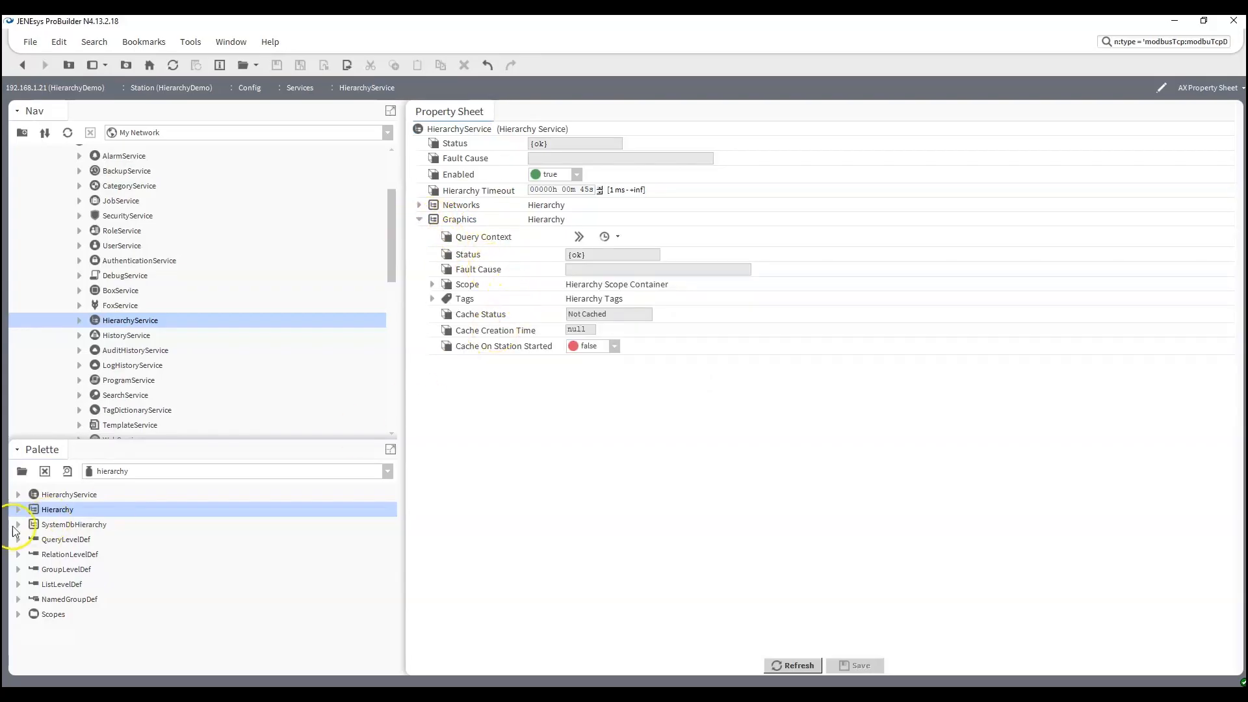
left_click_drag(52, 542, 475, 227)
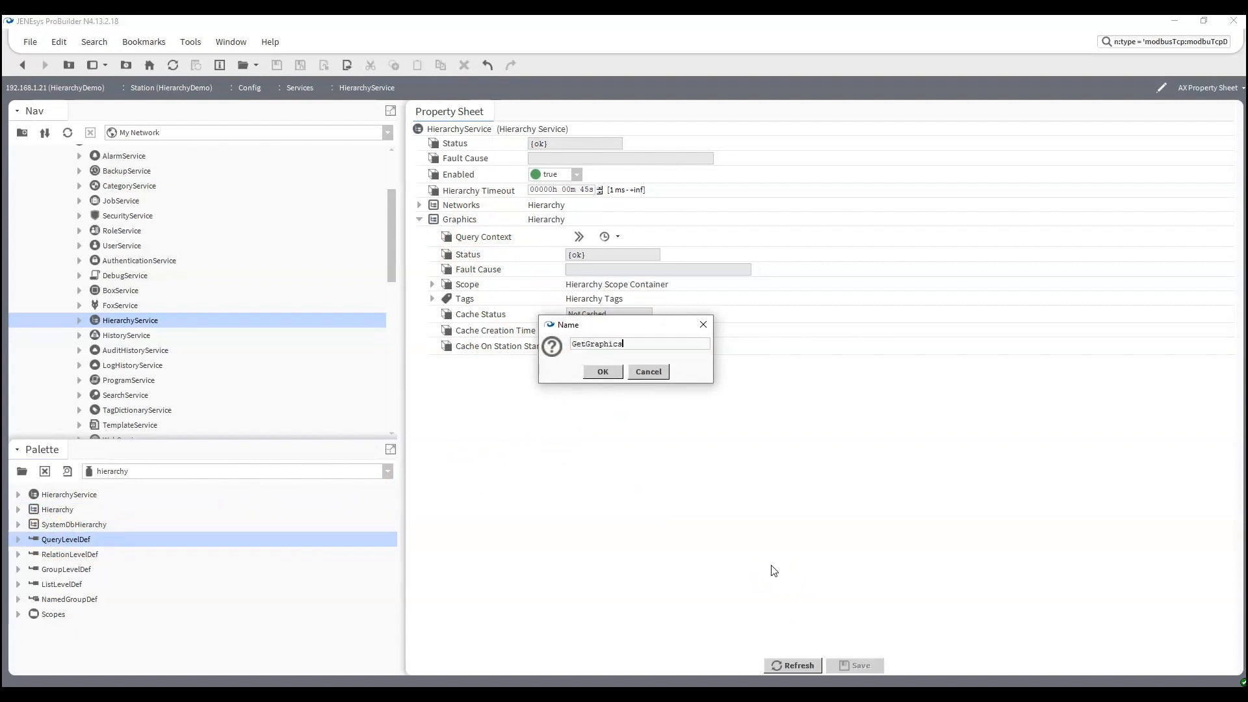
key("Return")
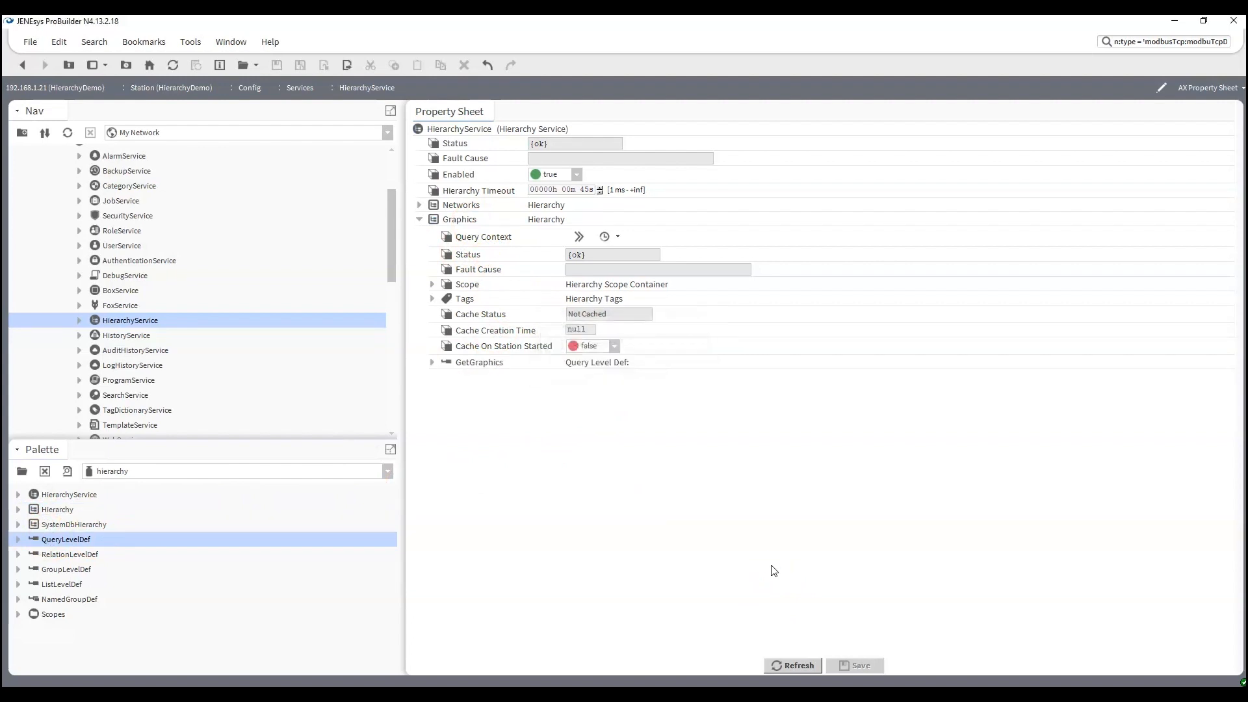
left_click(432, 362)
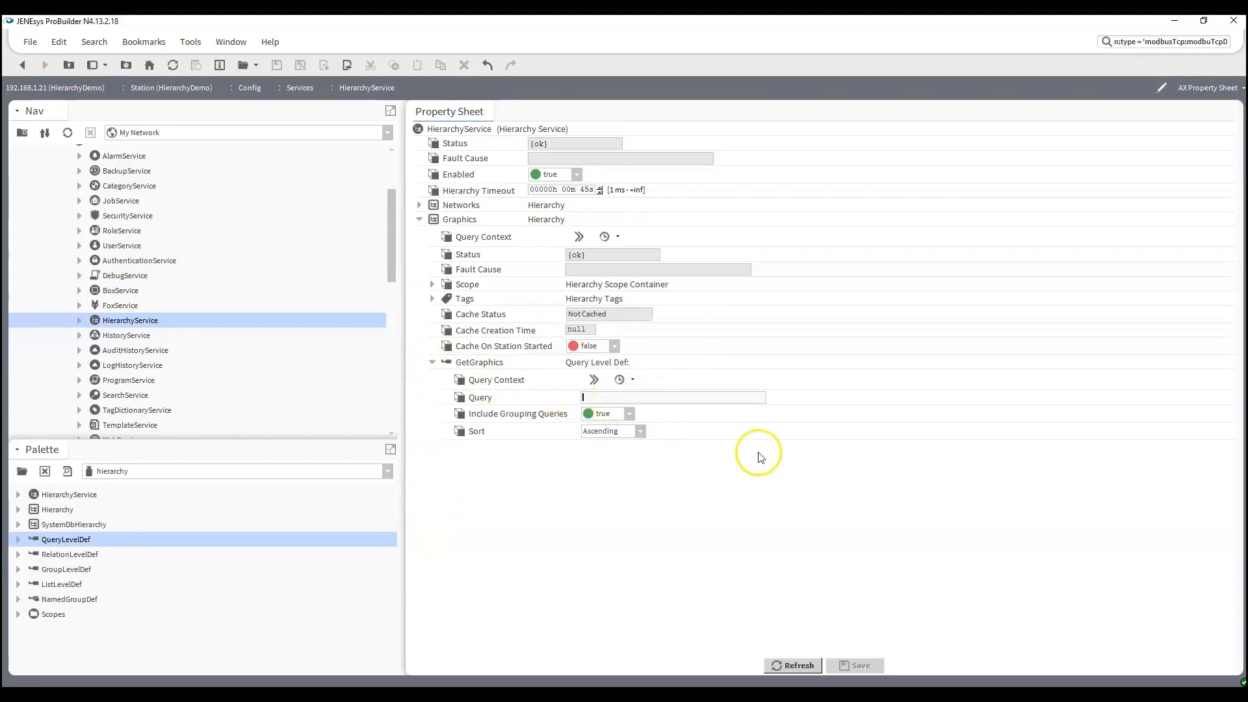
type("n:hasPxView")
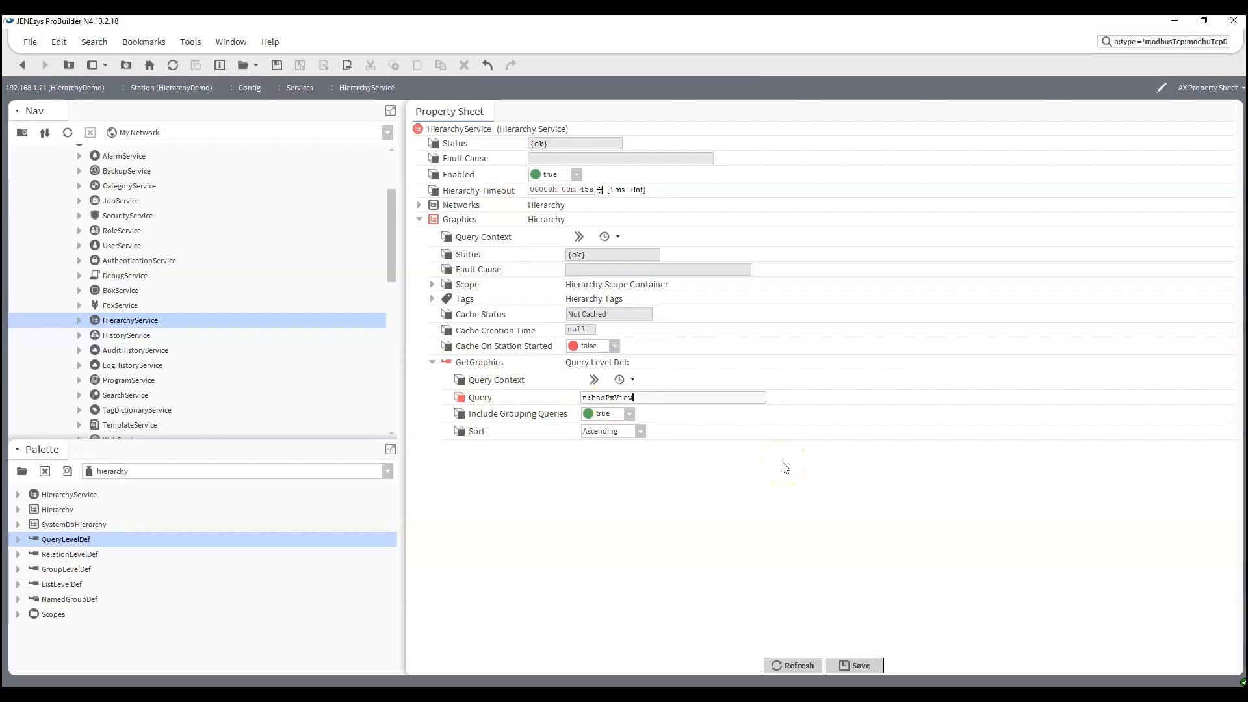
key("ctrl+s")
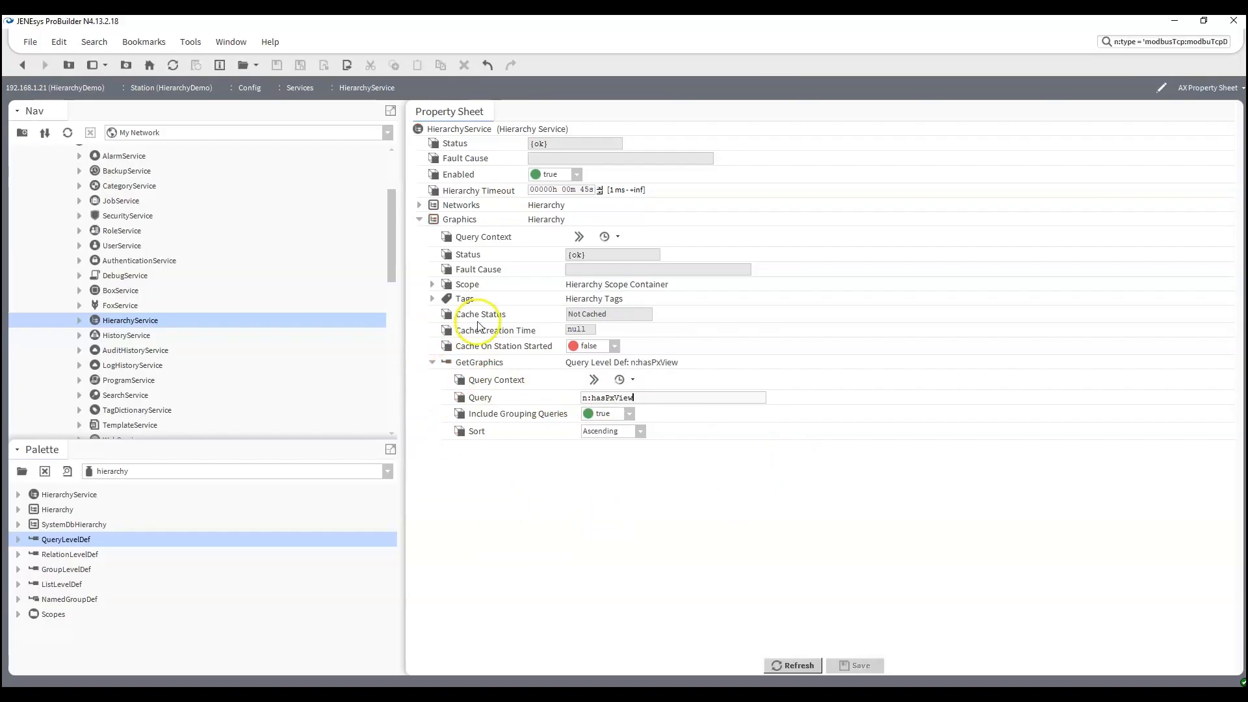
- Refresh the station's Hierarchy node and examine the devices listed under the Graphics hierarchy
scroll(141, 360, "down", 5)
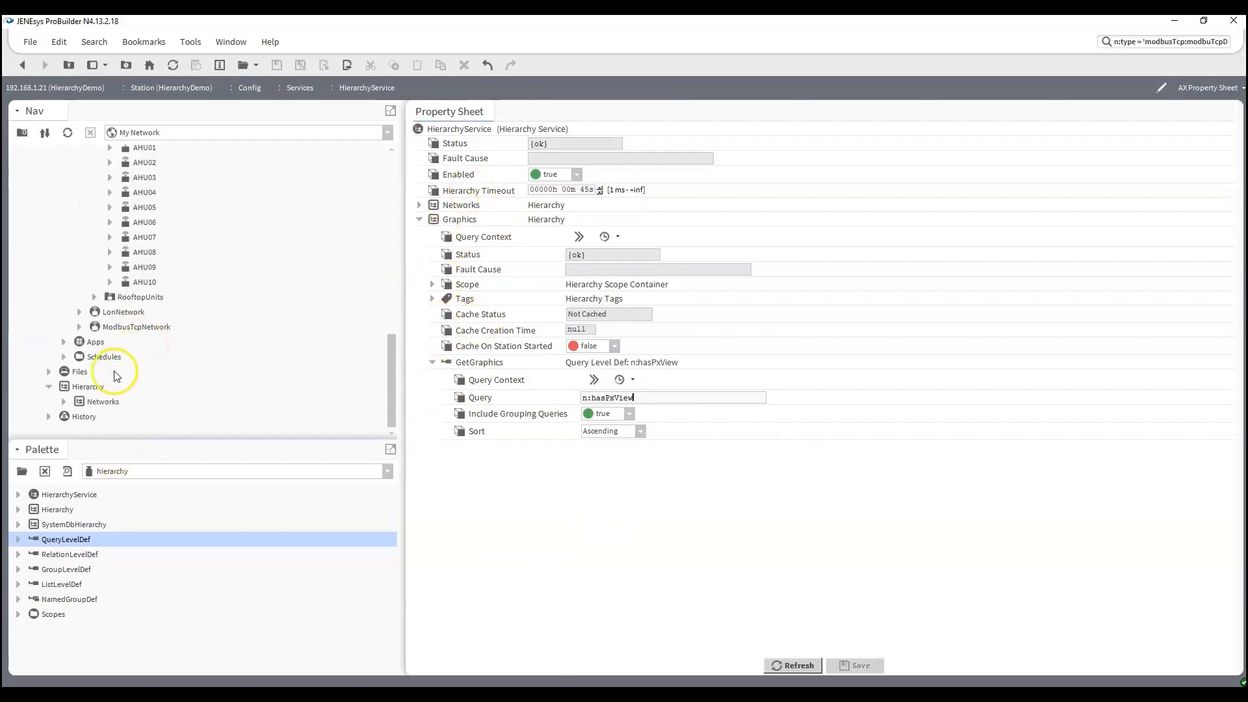
right_click(102, 390)
left_click(104, 395)
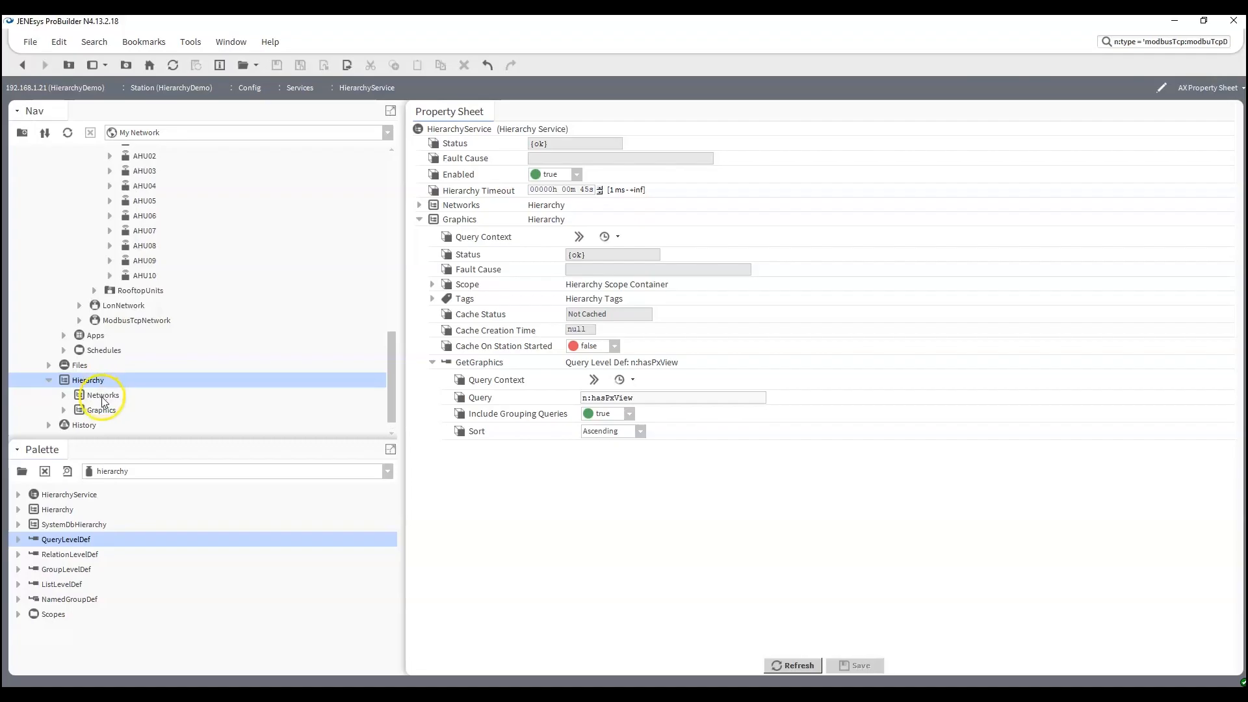
left_click(64, 410)
scroll(70, 384, "down", 2)
scroll(117, 382, "down", 9)
scroll(117, 381, "up", 10)
scroll(117, 381, "up", 5)
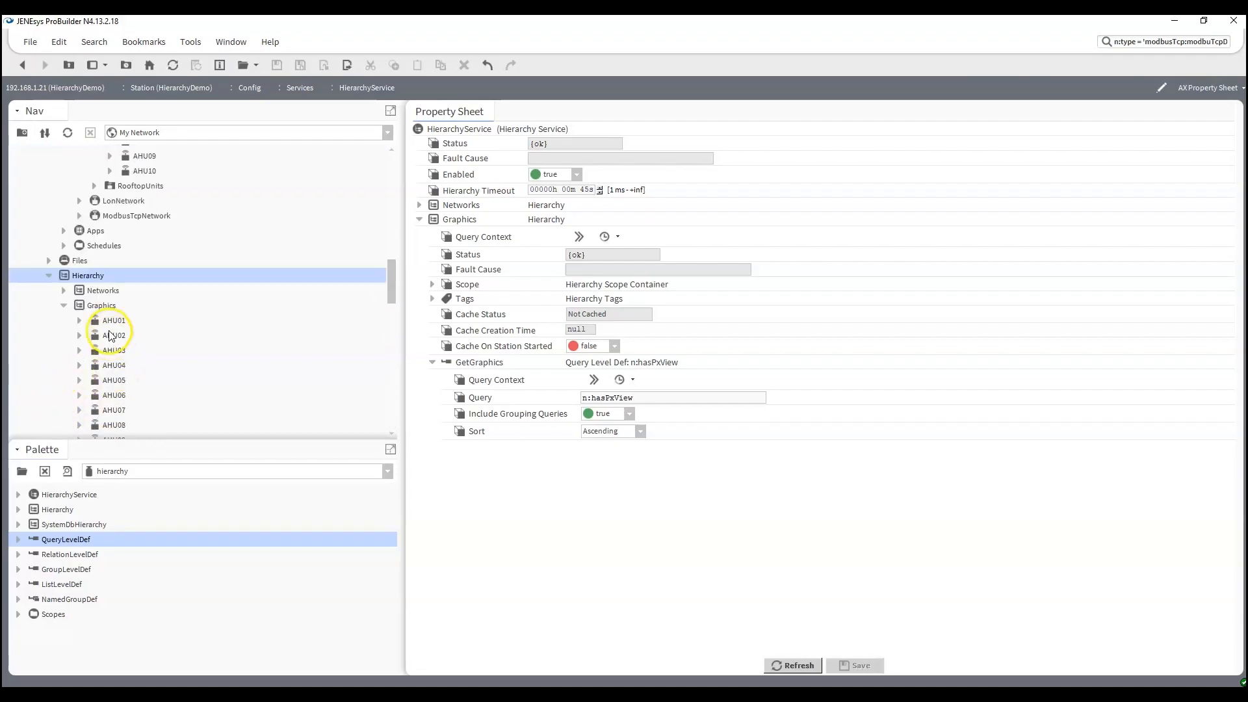
- Open the AHU01 graphic from the Graphics hierarchy and look through the other devices listed there
double_click(112, 321)
scroll(117, 351, "down", 4)
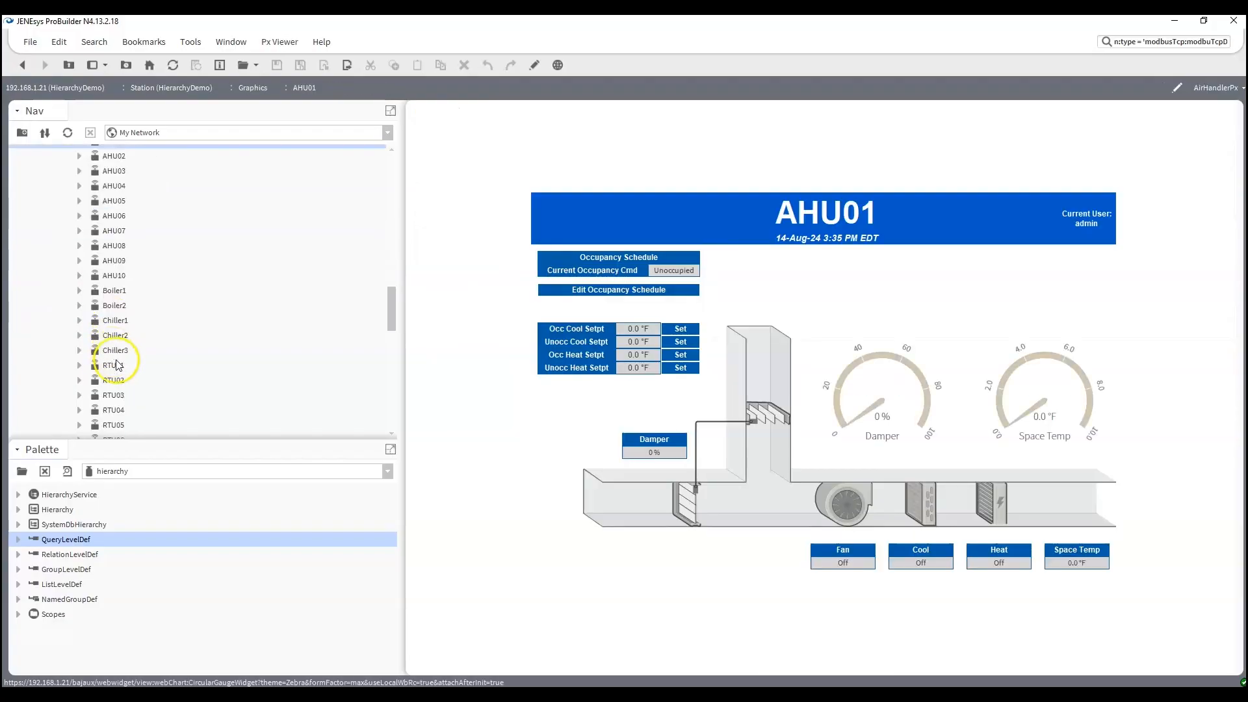
scroll(113, 370, "up", 6)
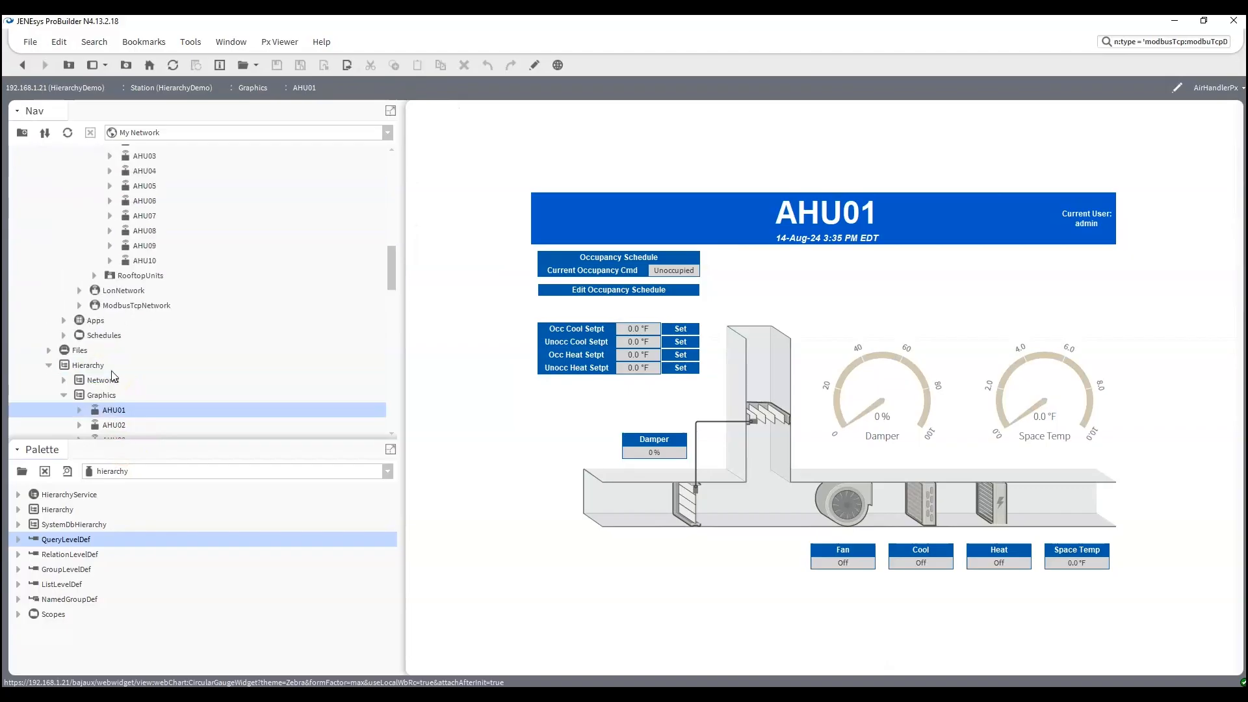
- Open the Tag Manager view for AHU01 in the BacnetNetwork's AirHandlers folder
scroll(112, 376, "up", 2)
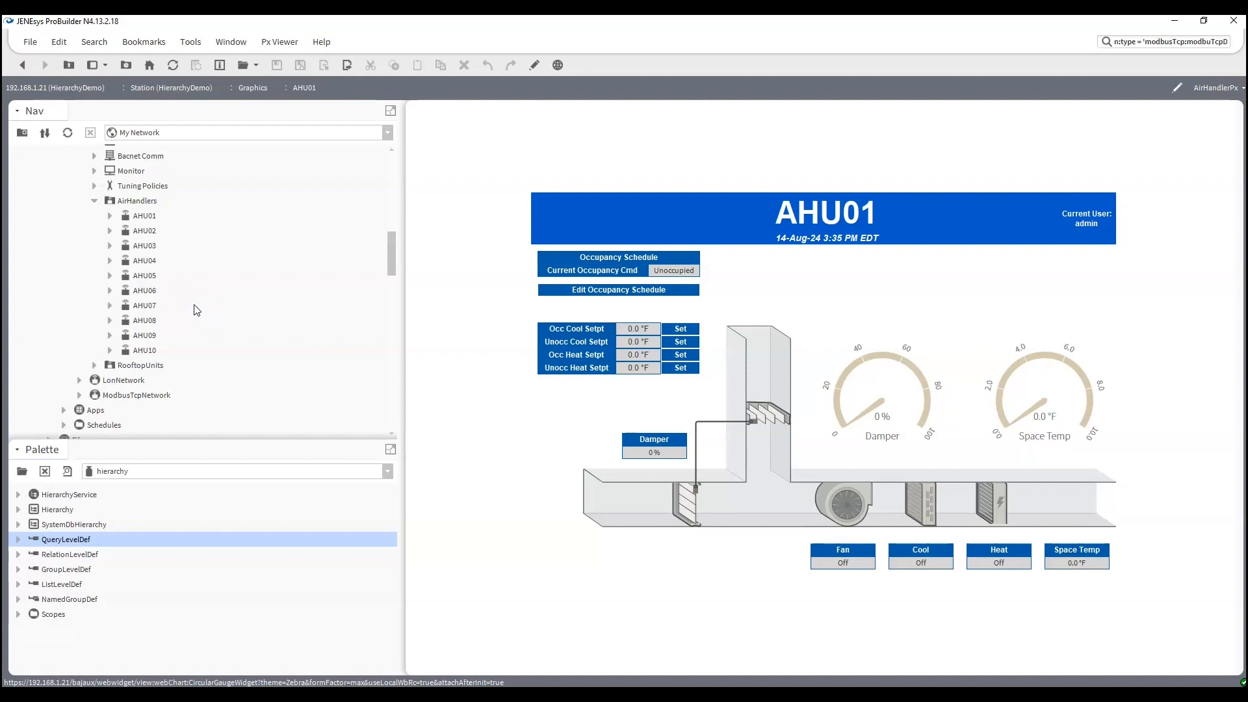
left_click(284, 321)
right_click(145, 215)
mouse_move(216, 222)
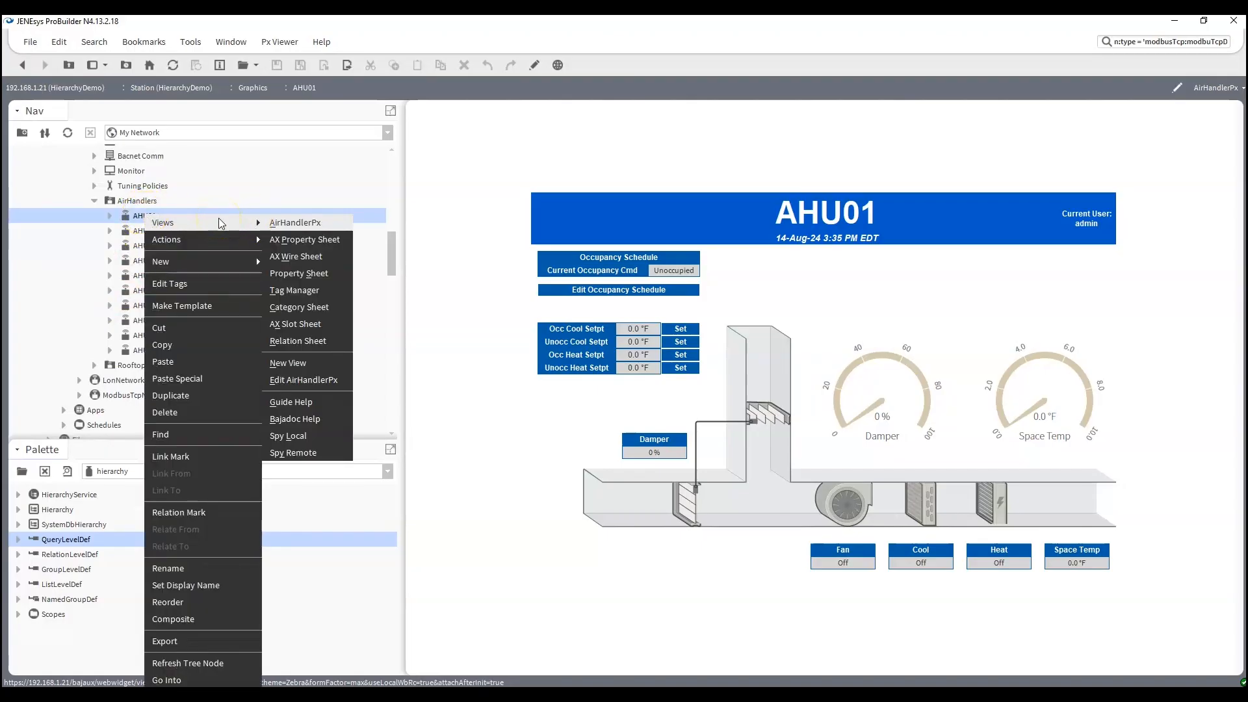
left_click(318, 290)
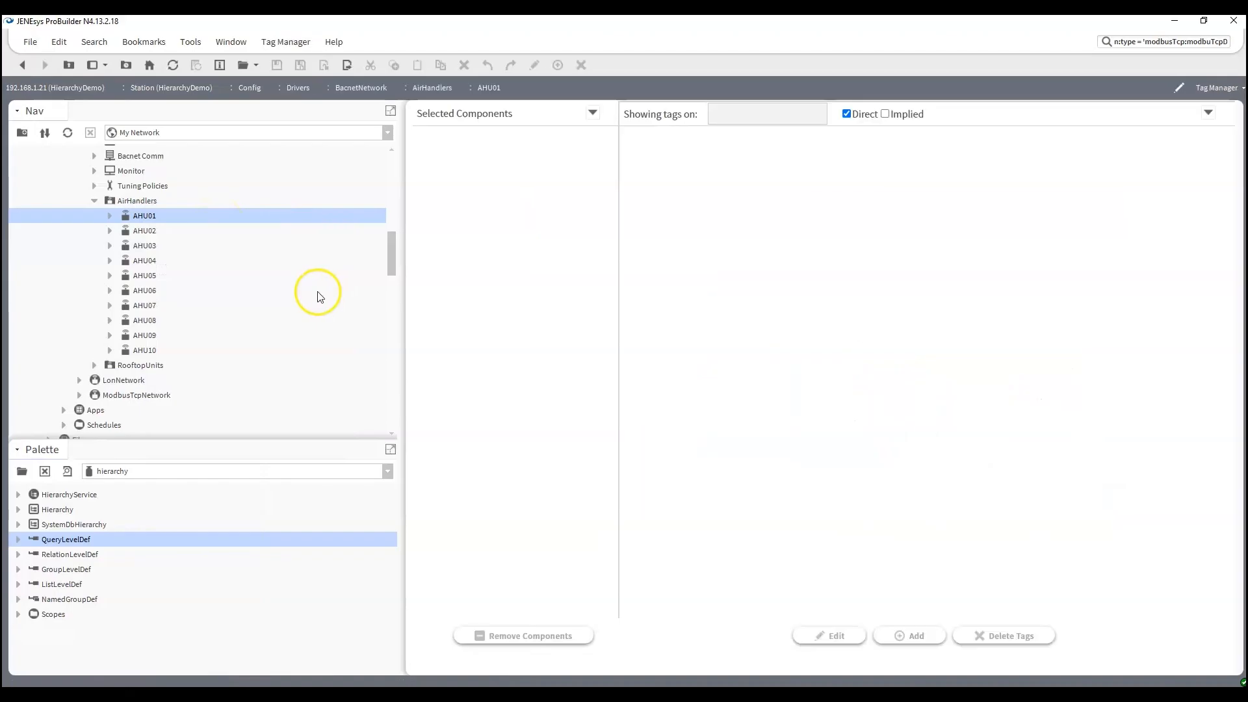
- Add AHU02 through AHU10 to the Tag Manager's selected components
left_click(144, 231)
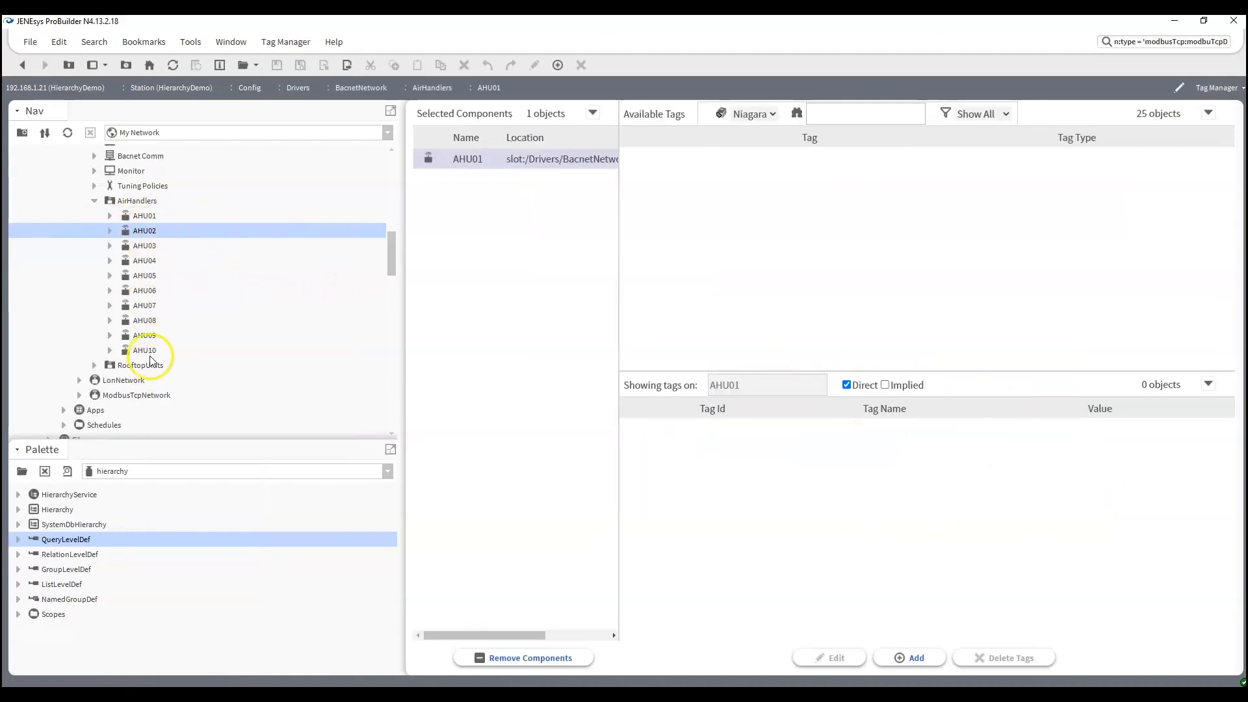
left_click(150, 355, "shift")
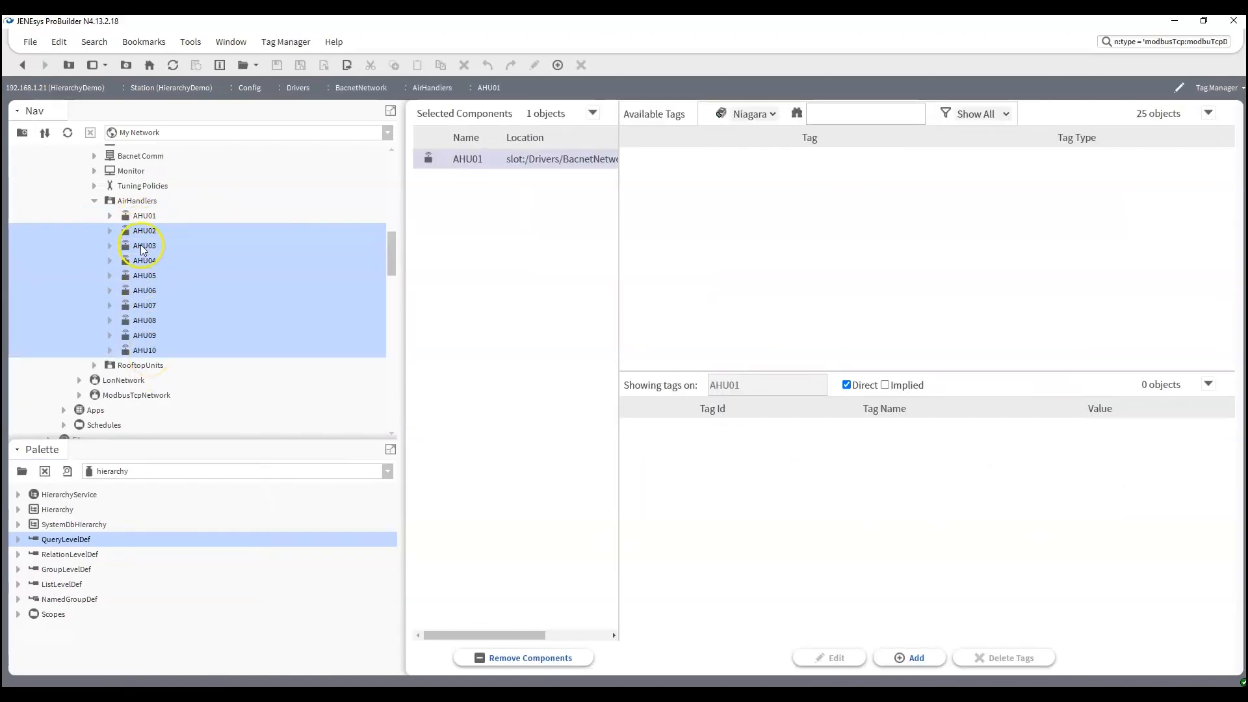
left_click_drag(144, 236, 460, 334)
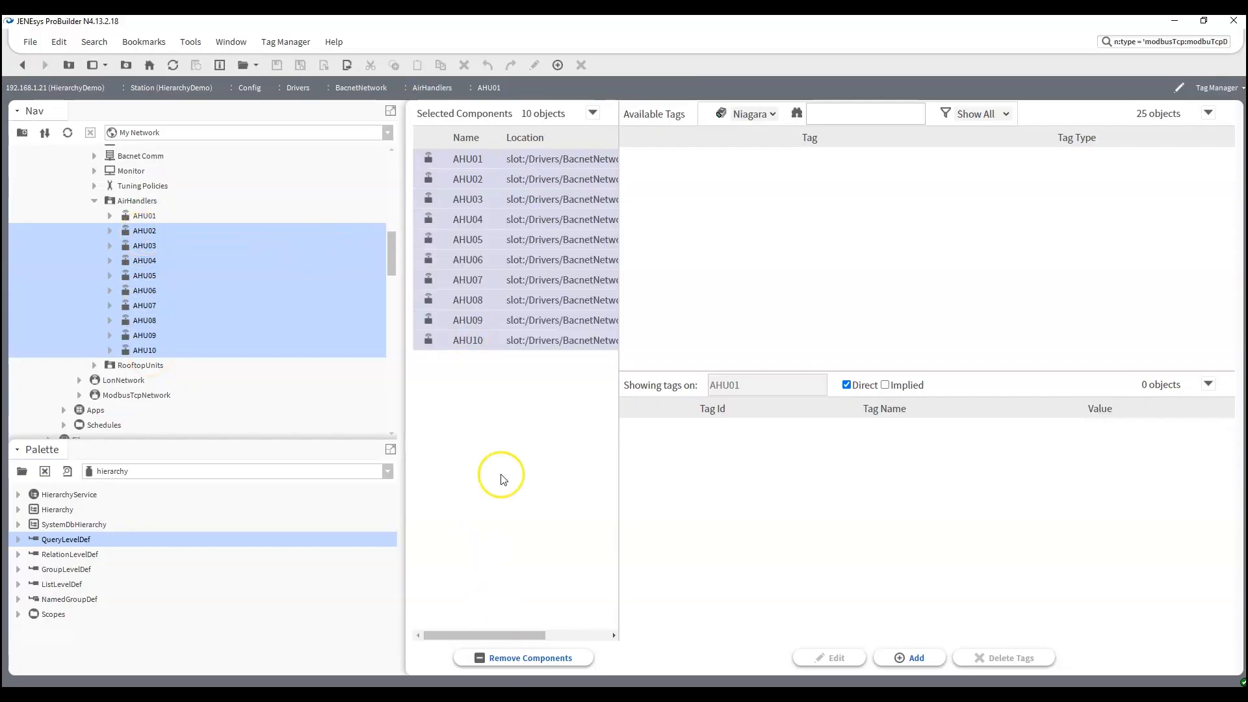
- Check the available tag dictionaries, keep Niagara, and toggle the direct and implied tag display for AHU01
left_click(773, 115)
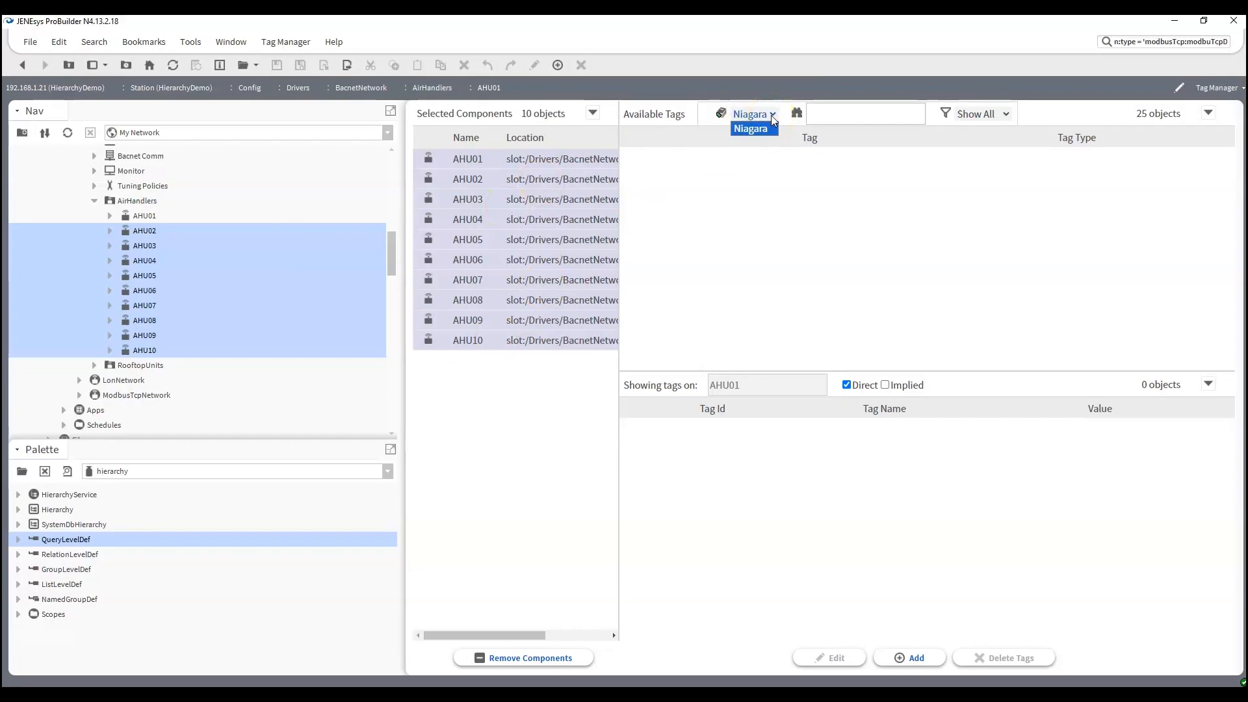
left_click(752, 129)
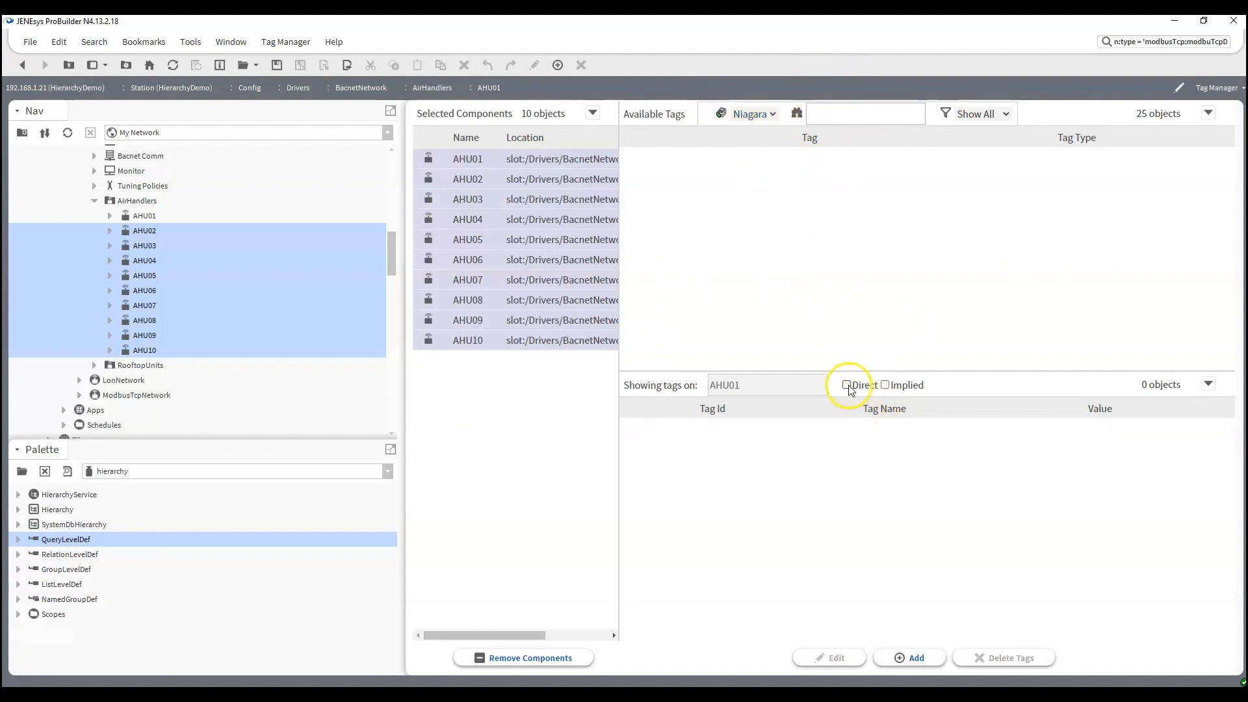
left_click(886, 385)
left_click(886, 386)
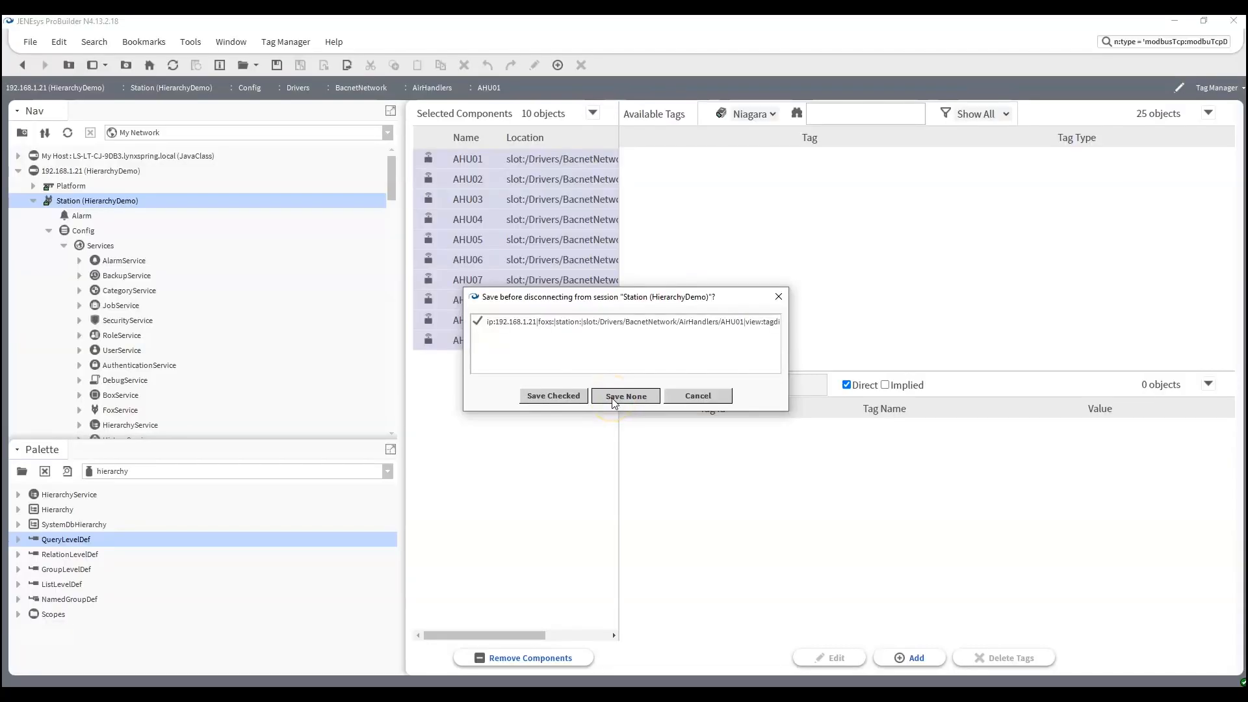
- Disconnect from the HierarchyDemo station without saving the Tag Manager changes, and reconnect to it
left_click(613, 398)
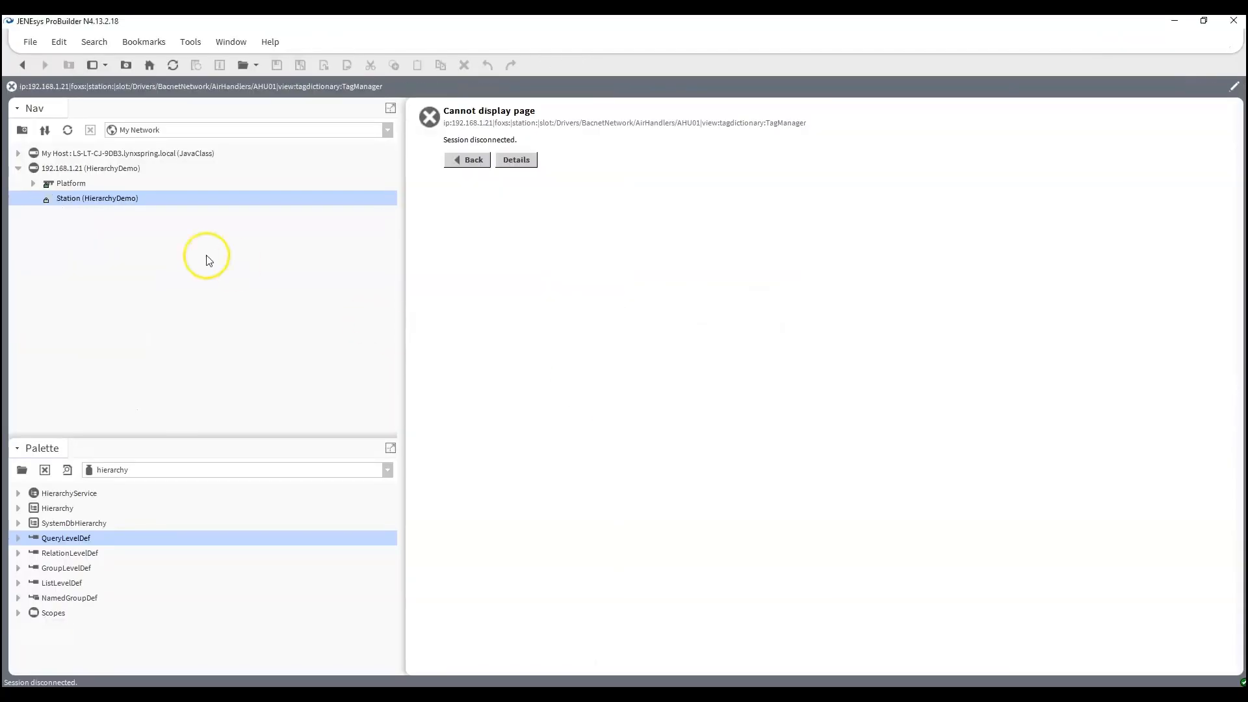
double_click(109, 202)
left_click(598, 434)
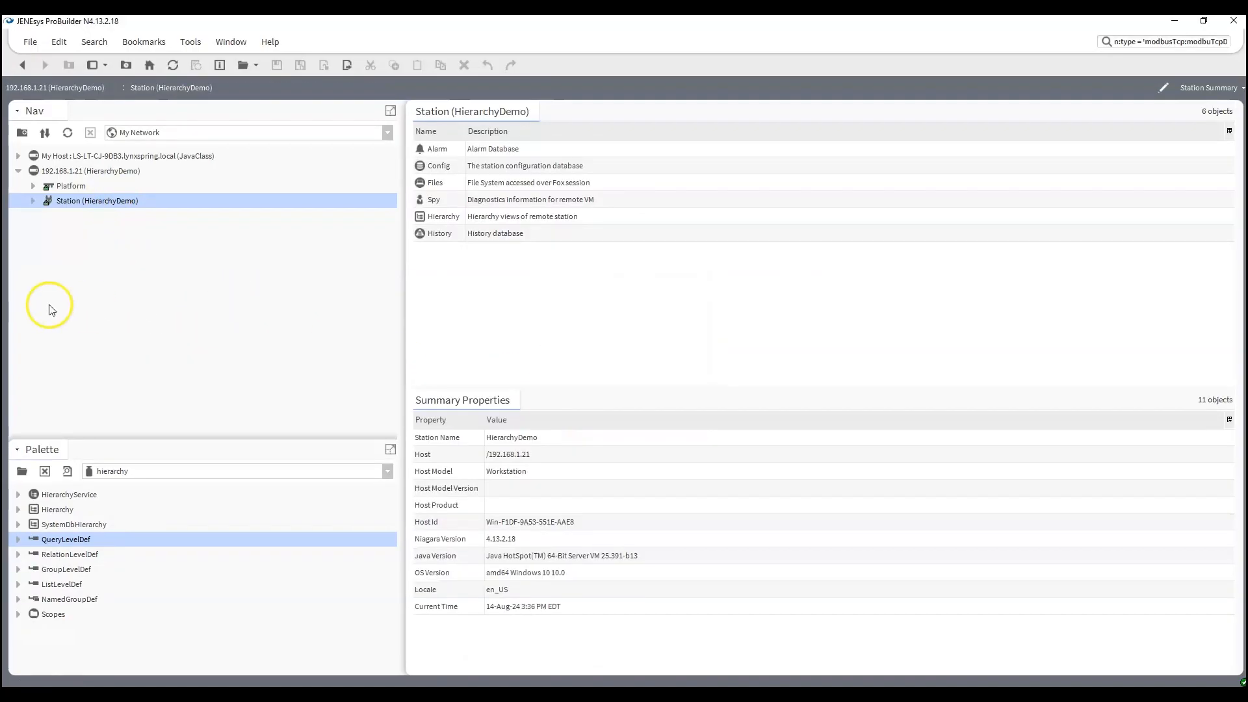
- Open the Tag Manager view for AHU01 in the BacnetNetwork's AirHandlers folder of the reconnected station
left_click(33, 200)
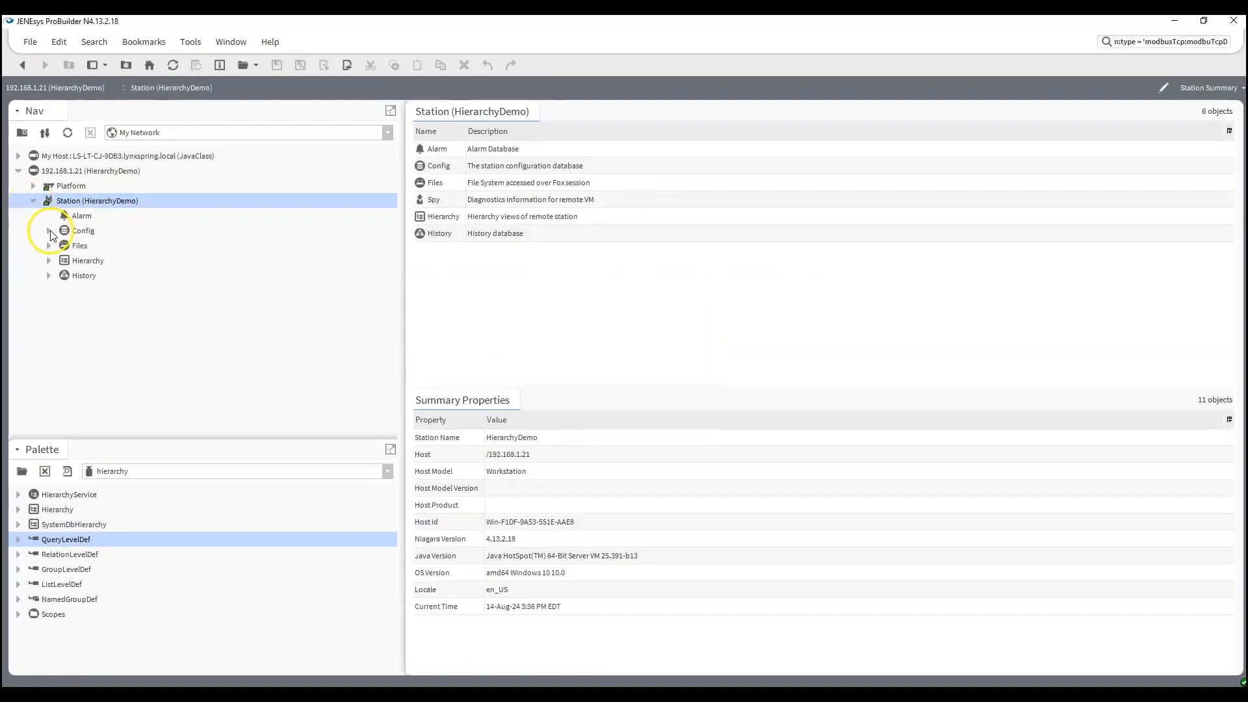
left_click(49, 231)
left_click(63, 261)
left_click(79, 291)
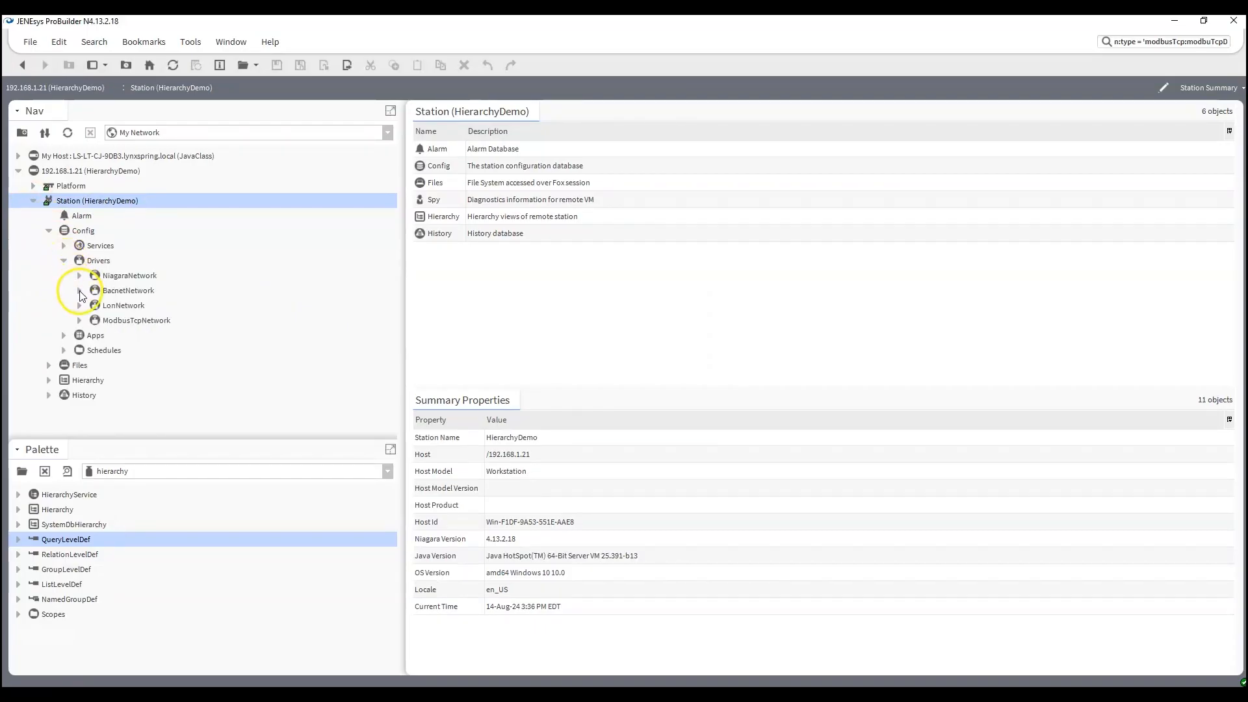
left_click(95, 365)
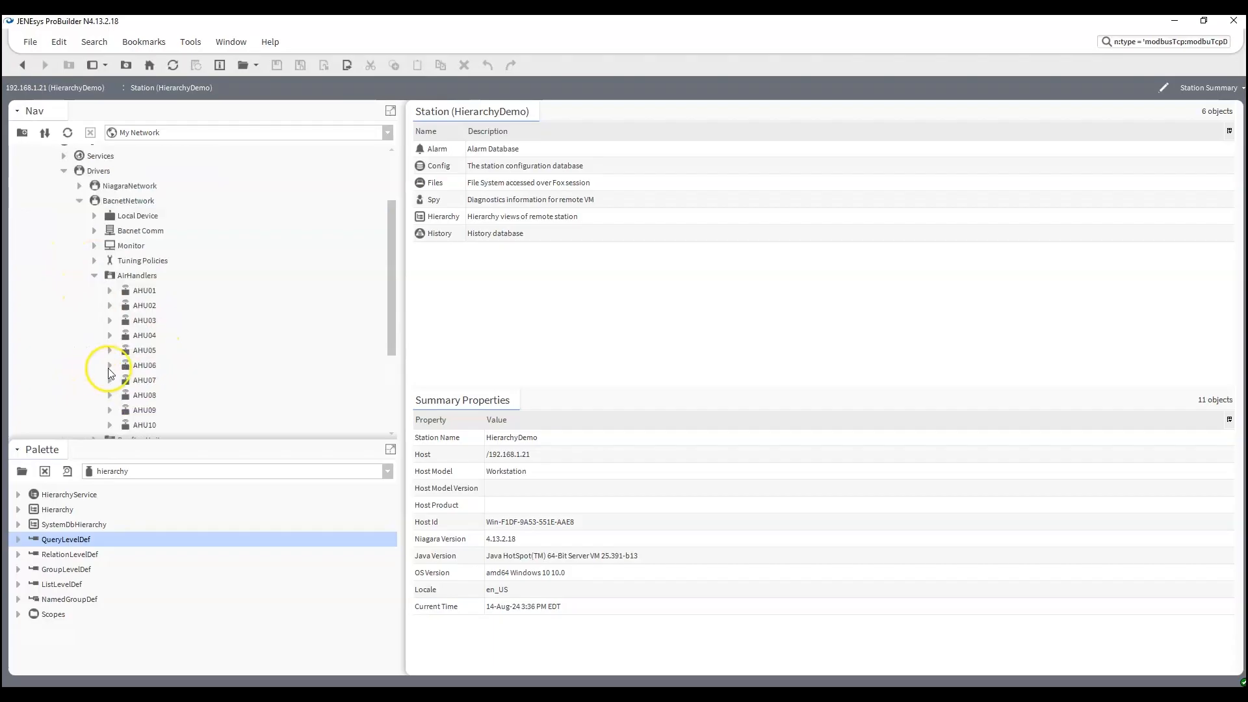
right_click(133, 298)
mouse_move(179, 227)
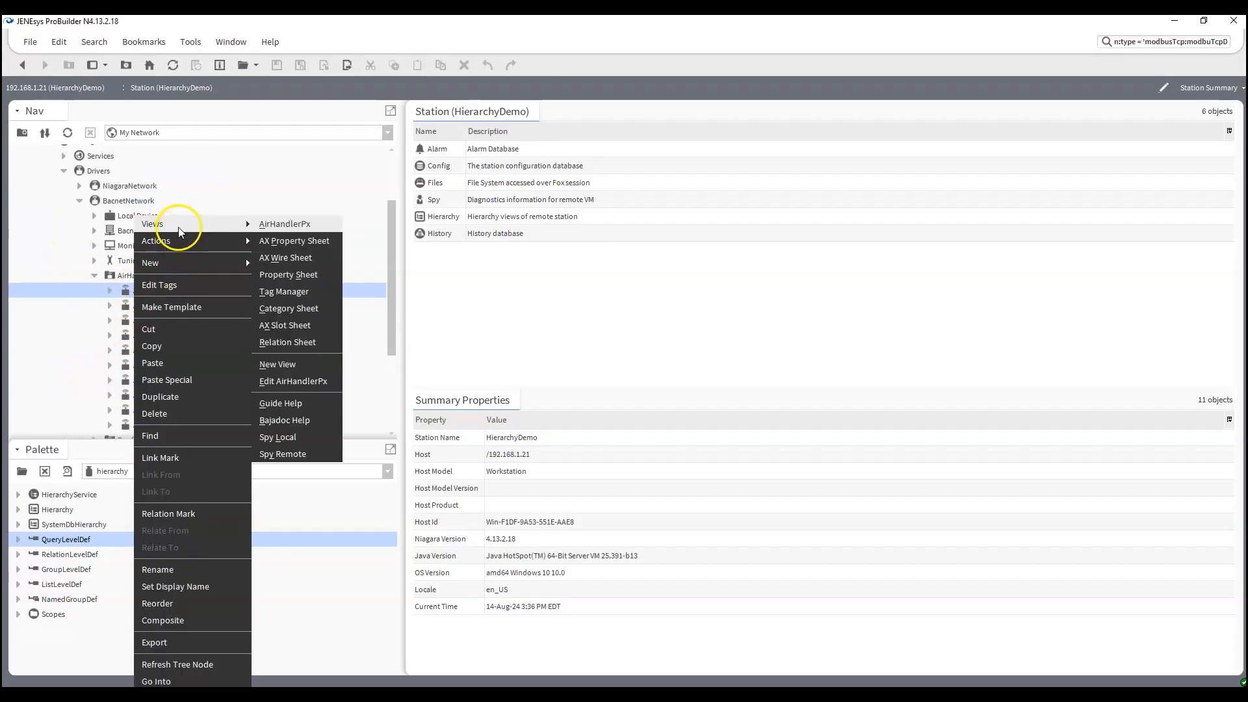
left_click(284, 291)
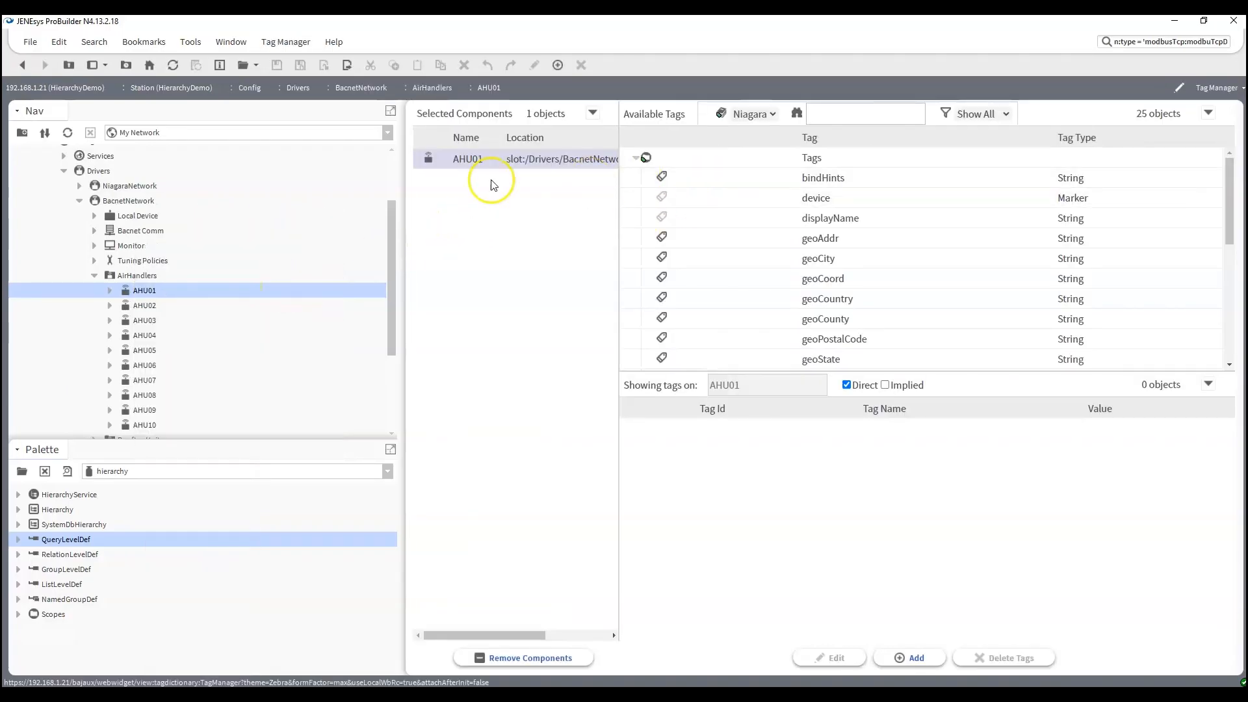
- Add AHU02 through AHU10 from the AirHandlers folder to the selected components alongside AHU01
left_click(144, 309)
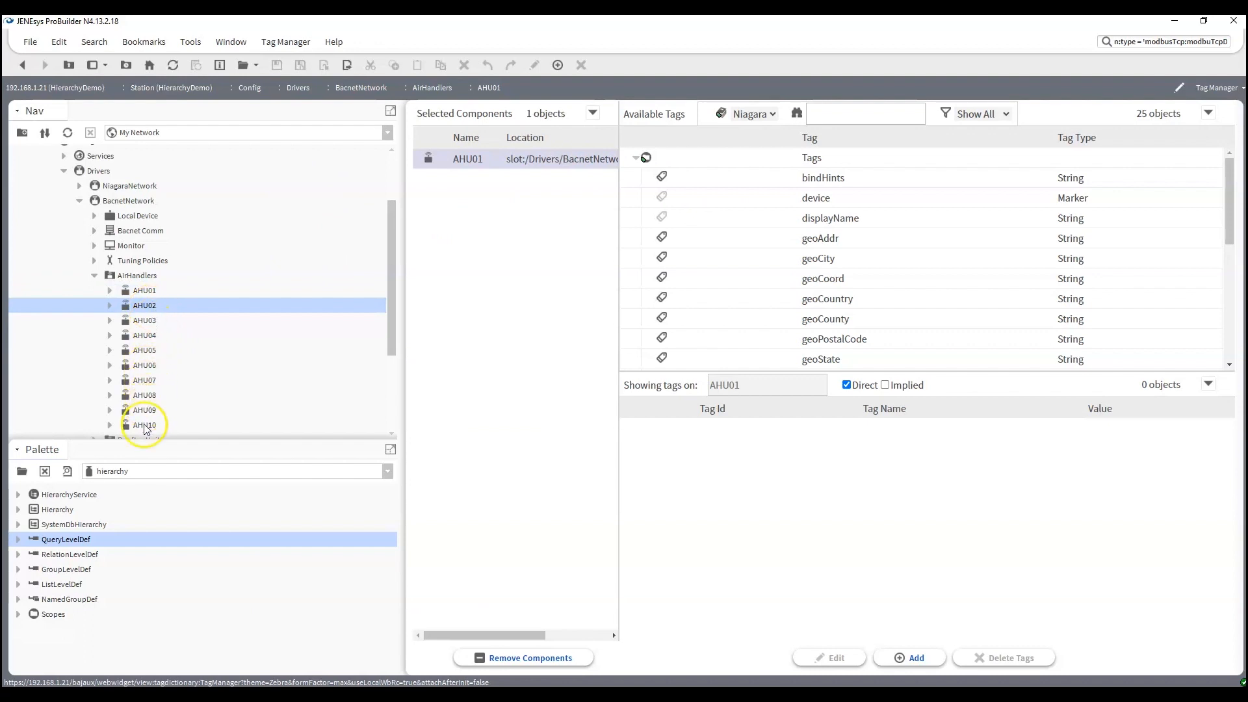
left_click(144, 426, "shift")
left_click_drag(139, 307, 493, 296)
- Add the Niagara vendor tag with the value AirHandlingUnits to all ten air handlers
scroll(758, 284, "down", 5)
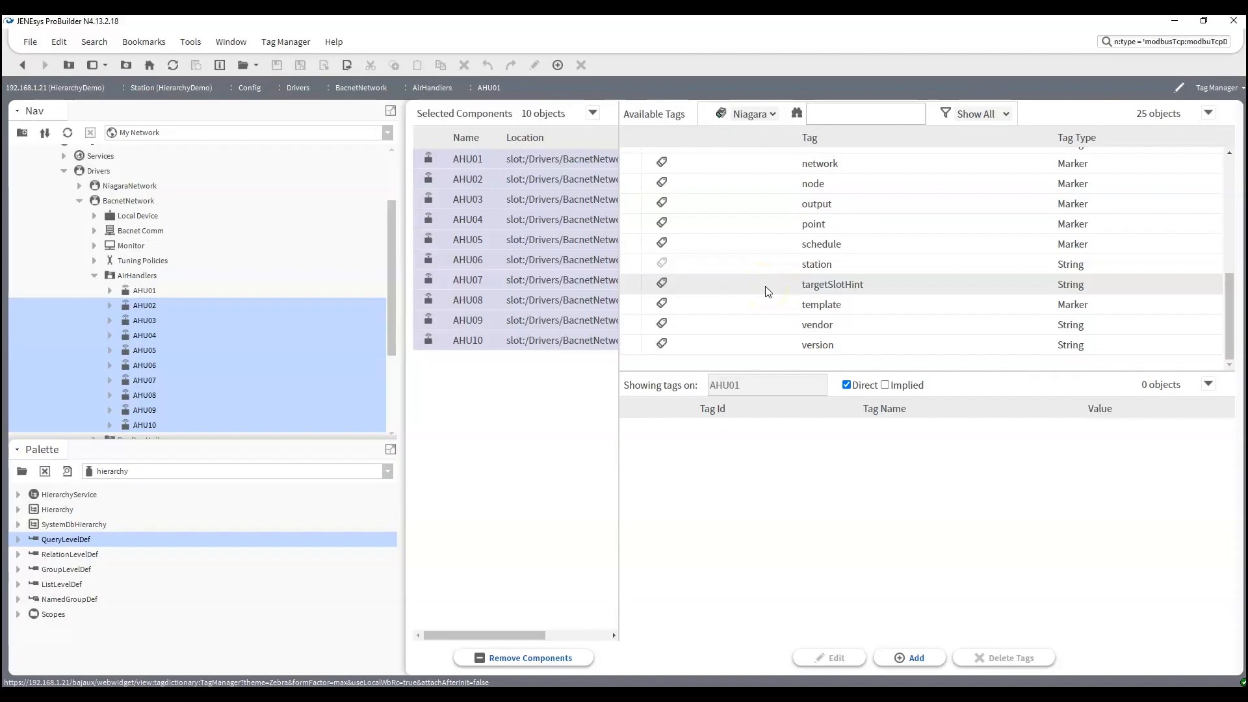
left_click(737, 328)
double_click(737, 329)
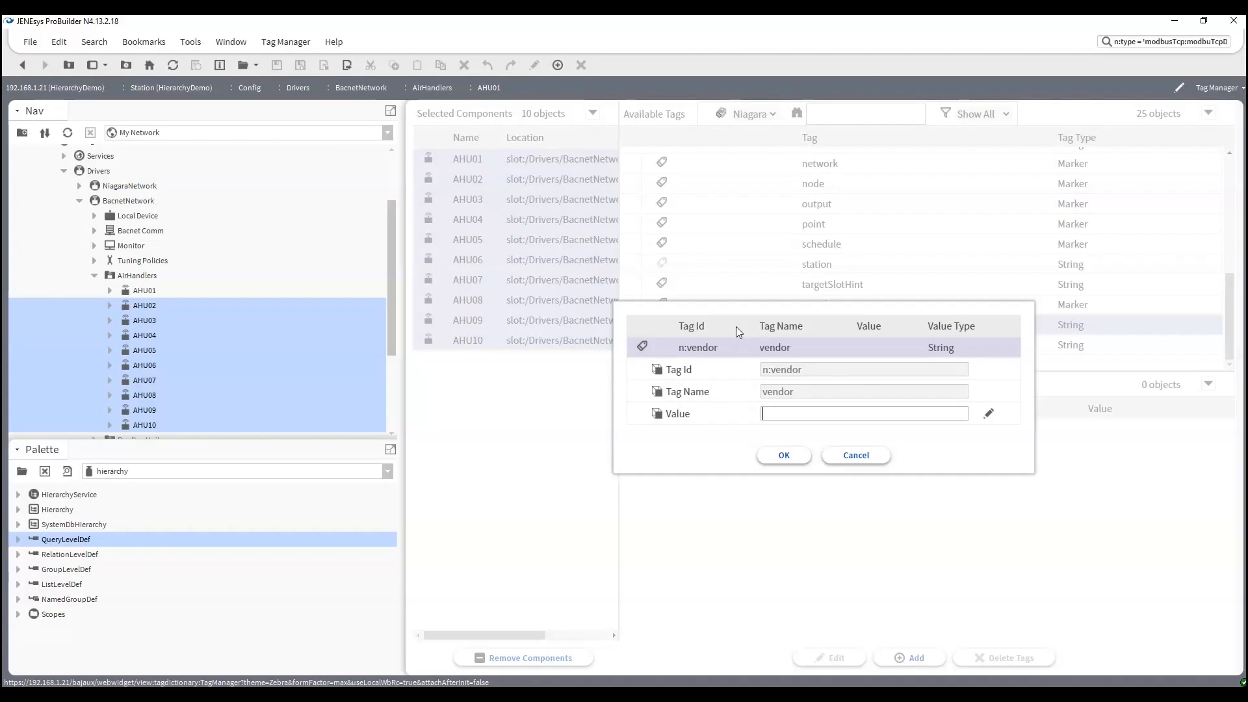
type("AirHandler")
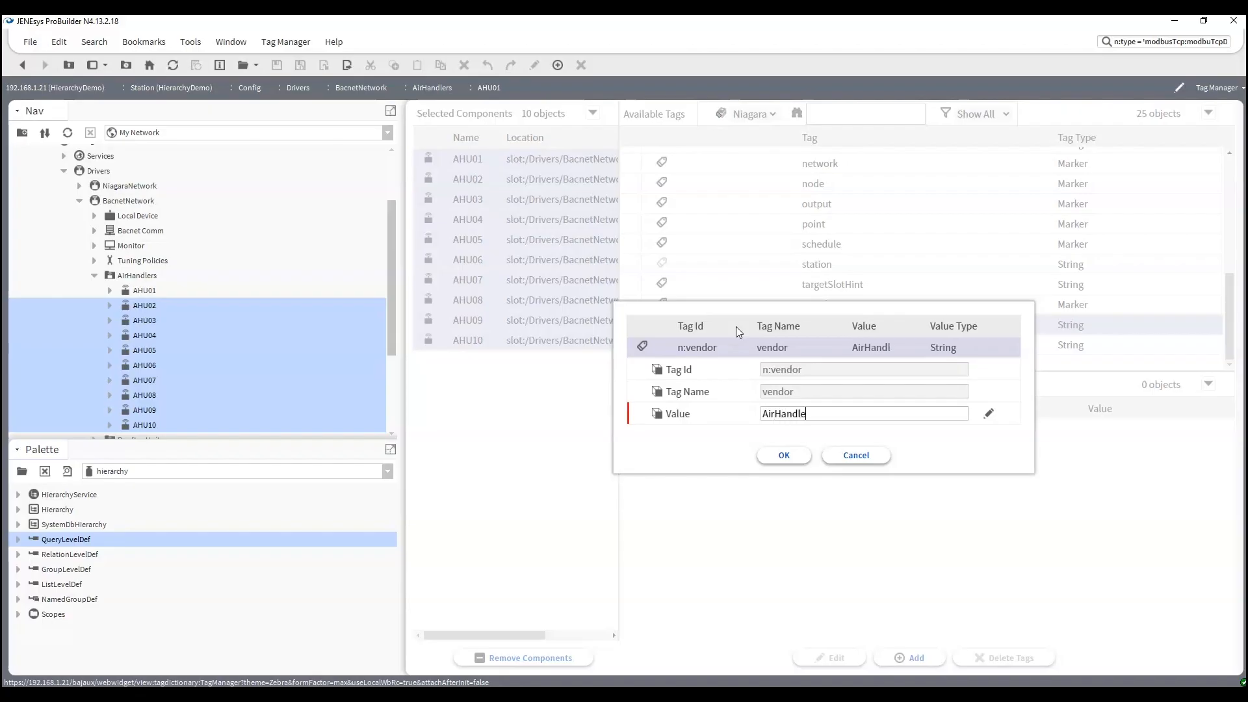
key("BackSpace")
key("BackSpace")
type("ingUnits")
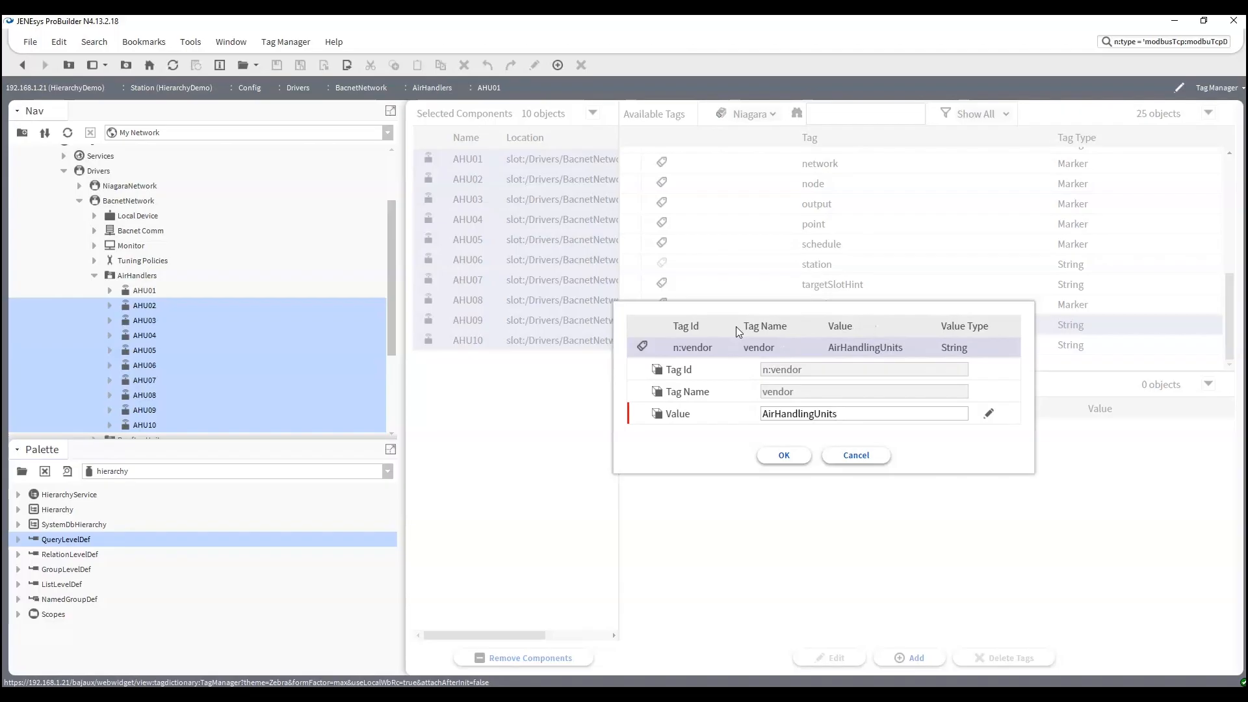
key("Return")
- Check the direct tags on AHU01, AHU02, AHU04 and AHU08, and remove all the air handlers from the selected components
left_click(559, 189)
left_click(475, 160)
left_click(473, 181)
left_click(465, 221)
left_click(442, 302)
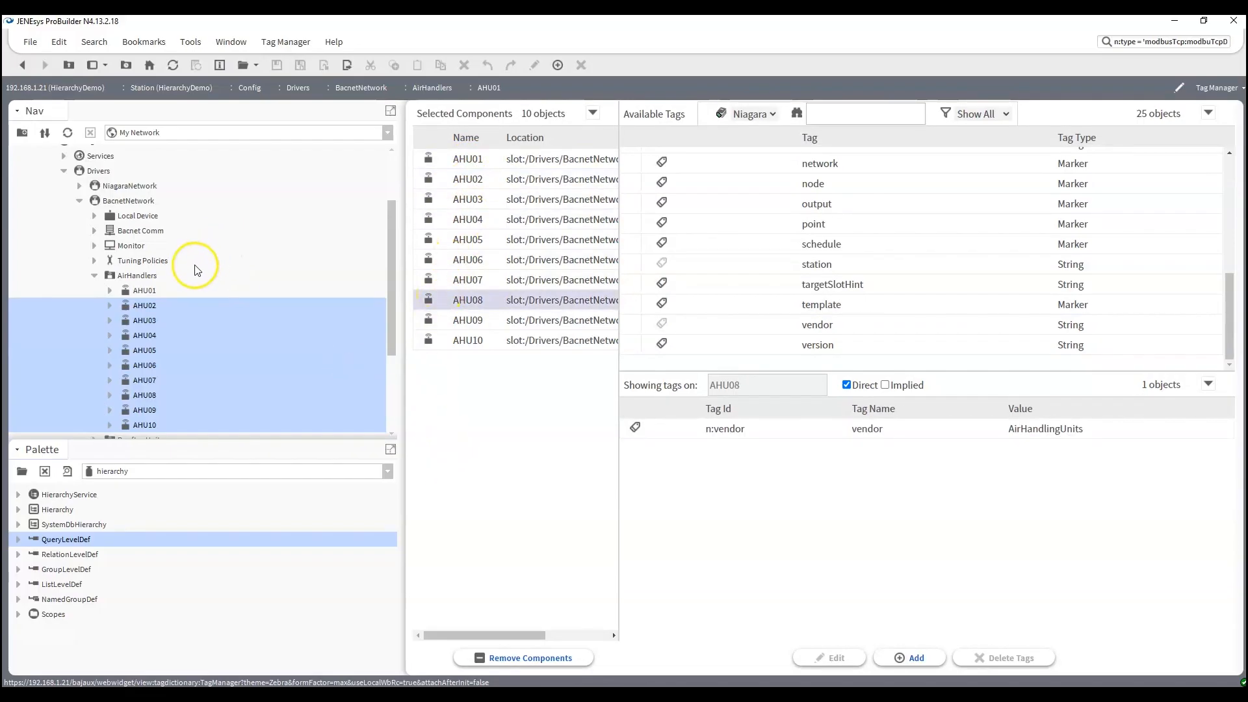
scroll(197, 270, "down", 6)
left_click(468, 159)
left_click(474, 340, "shift")
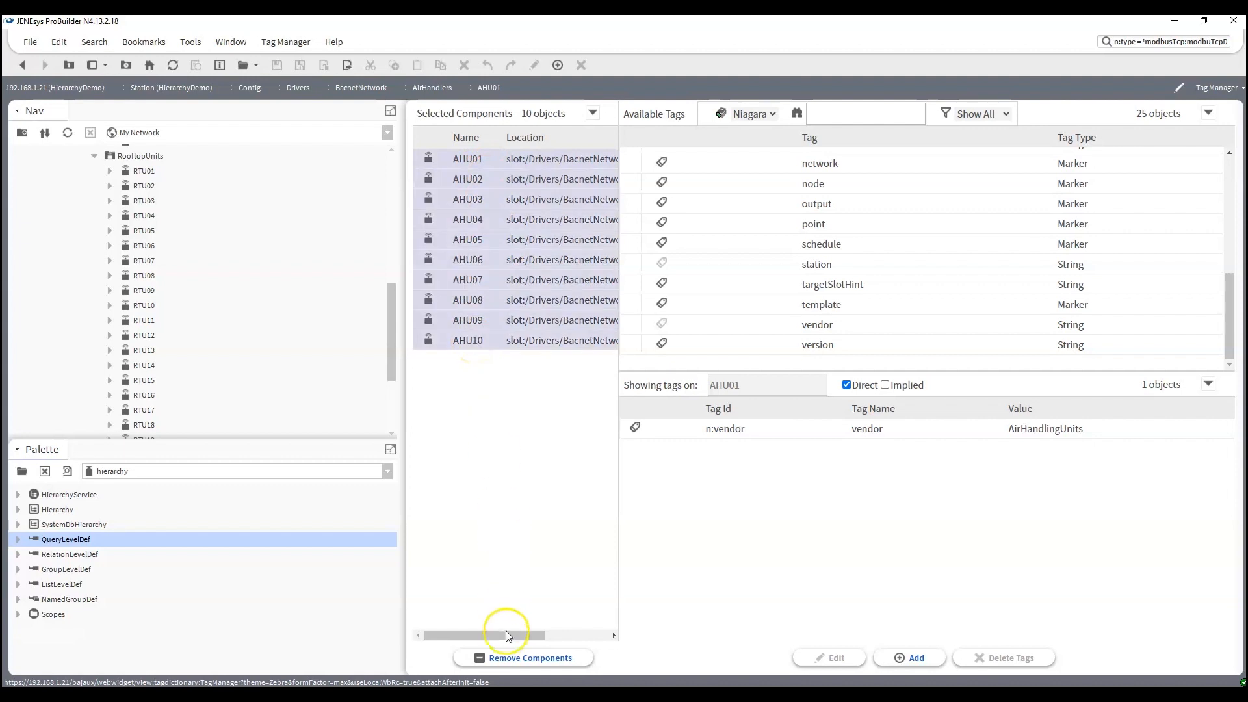
left_click(504, 658)
- Add RTU01 through RTU20 from the RooftopUnits folder to the Tag Manager's selected components
left_click(146, 175)
scroll(163, 302, "down", 3)
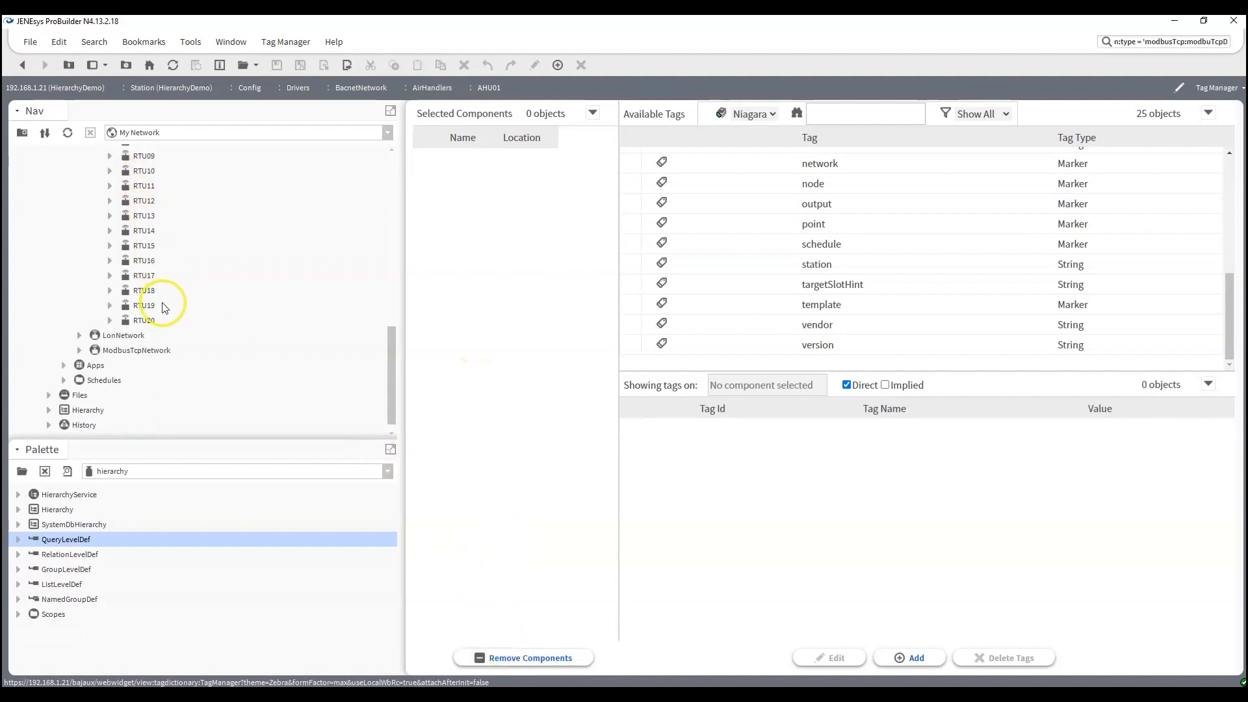
left_click(154, 319, "shift")
scroll(155, 319, "up", 3)
left_click_drag(146, 171, 485, 202)
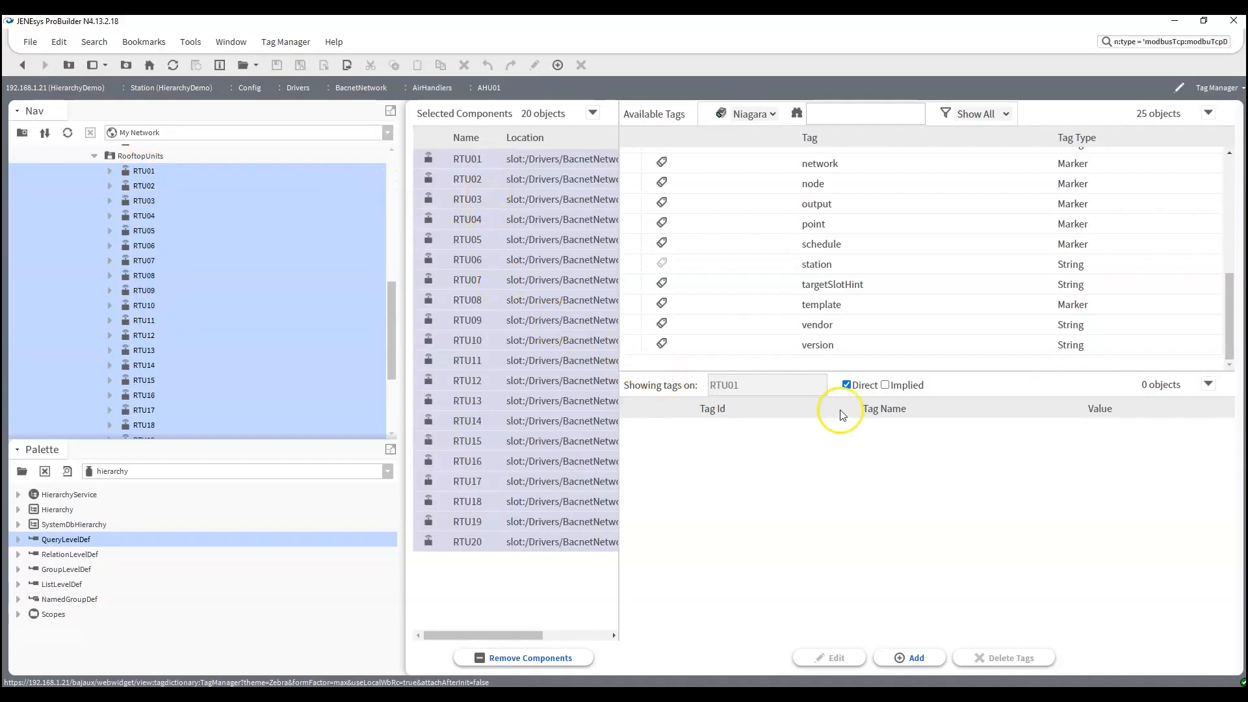
- Add the Niagara vendor tag with the value RoofTopUnits to all the selected rooftop units
double_click(824, 326)
type("R")
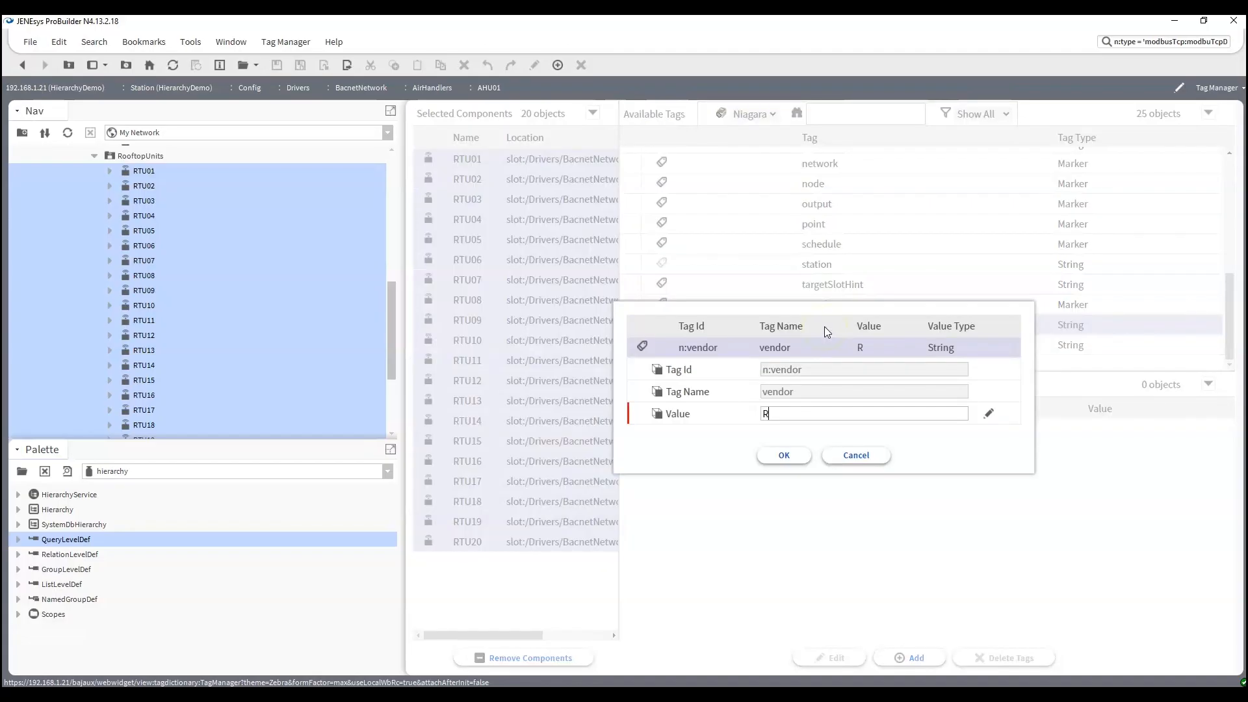
type("oofTopUnits")
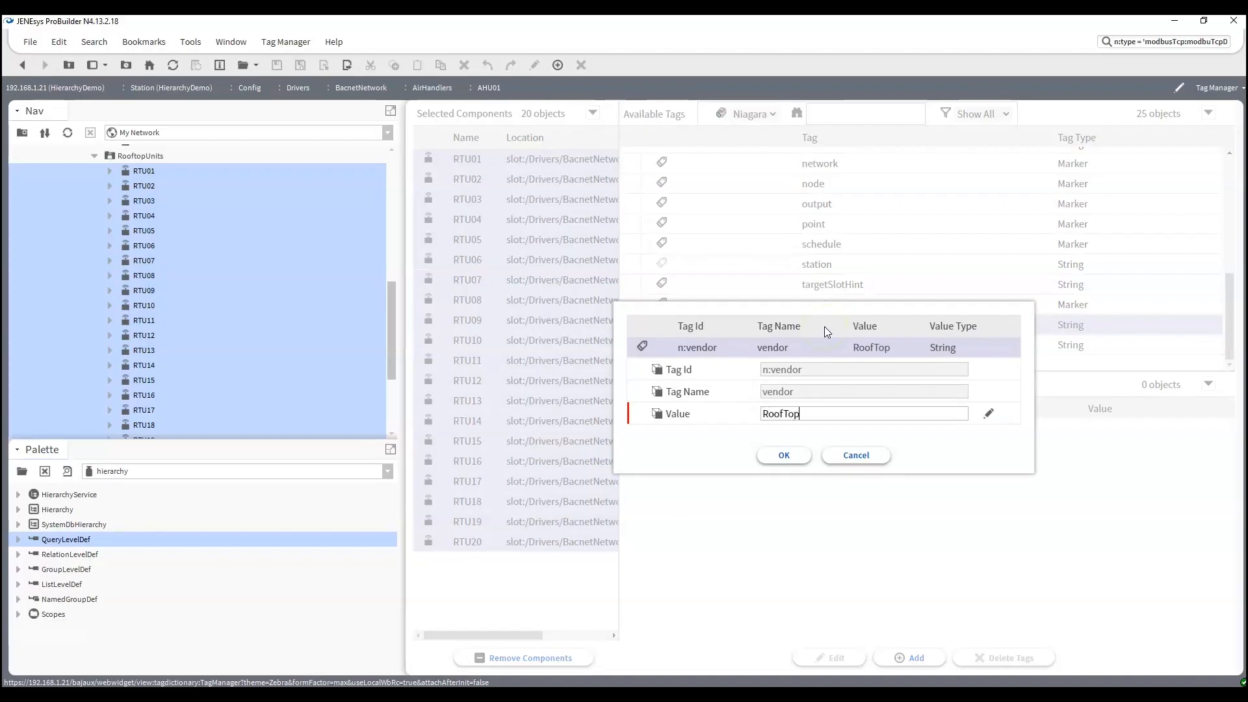
key("Return")
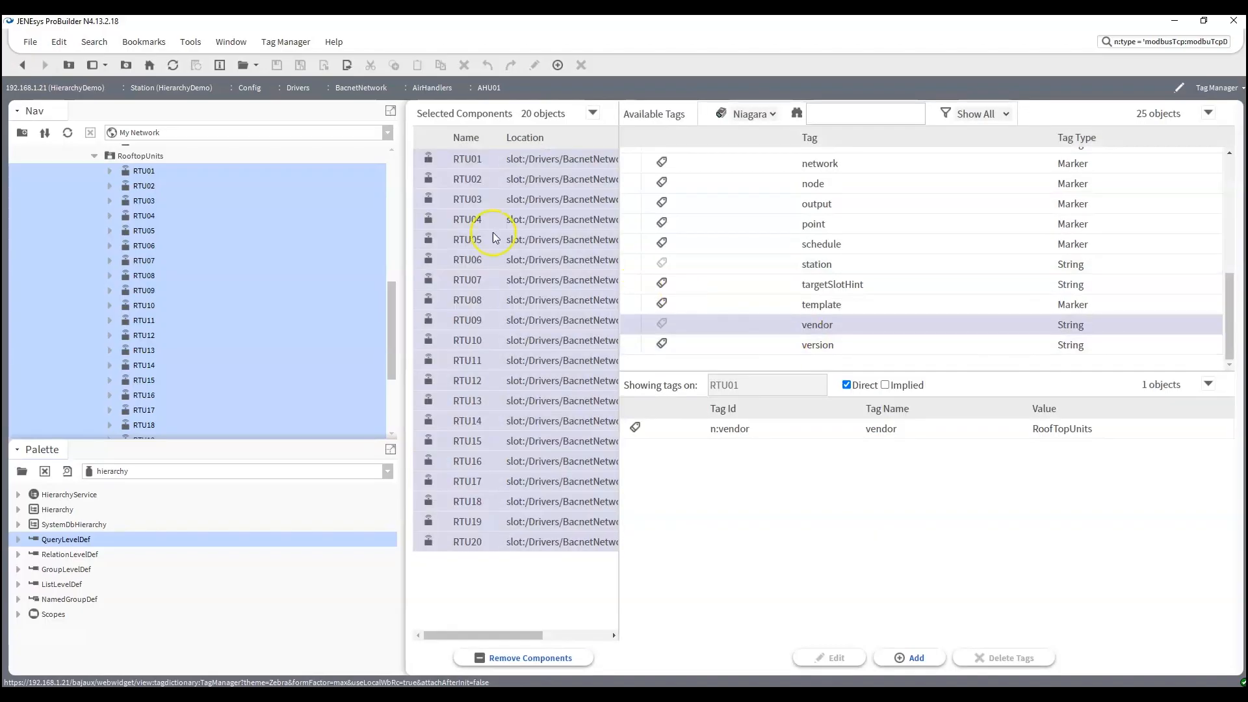
- Remove the rooftop units from the selected components, and collapse the RooftopUnits and AirHandlers folders in the navigation tree
left_click(93, 157)
left_click(503, 658)
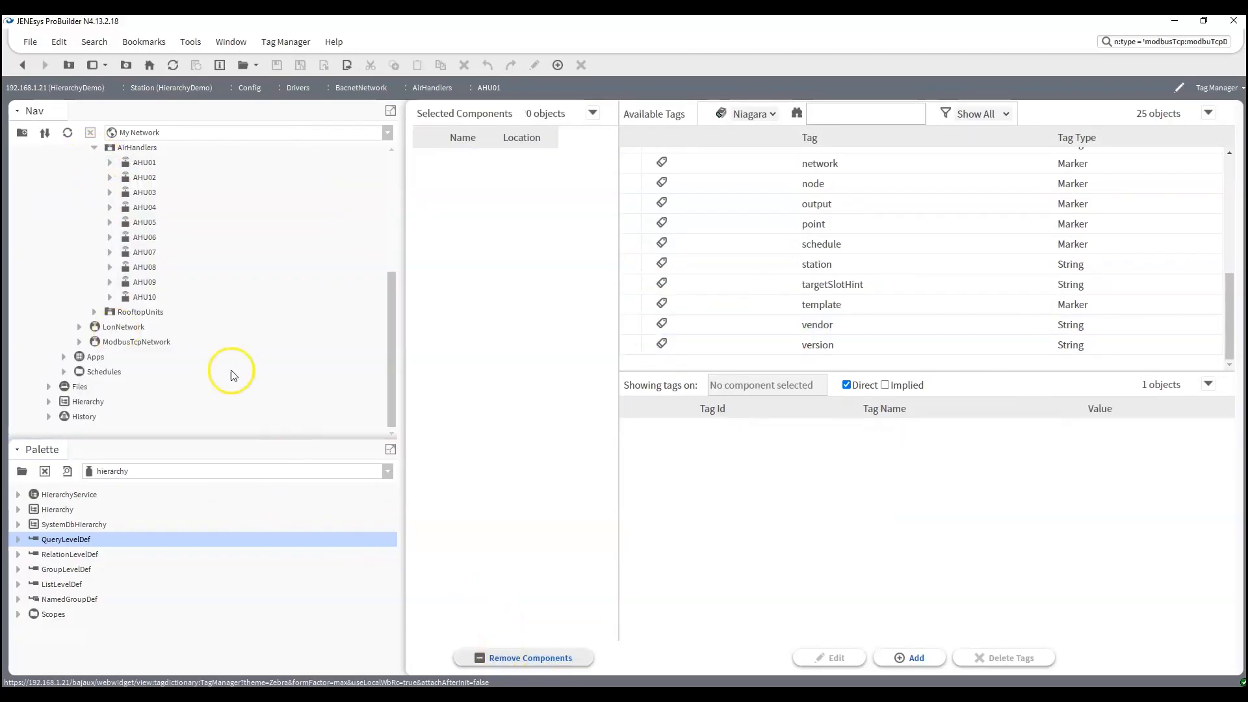
scroll(195, 325, "up", 2)
left_click(96, 232)
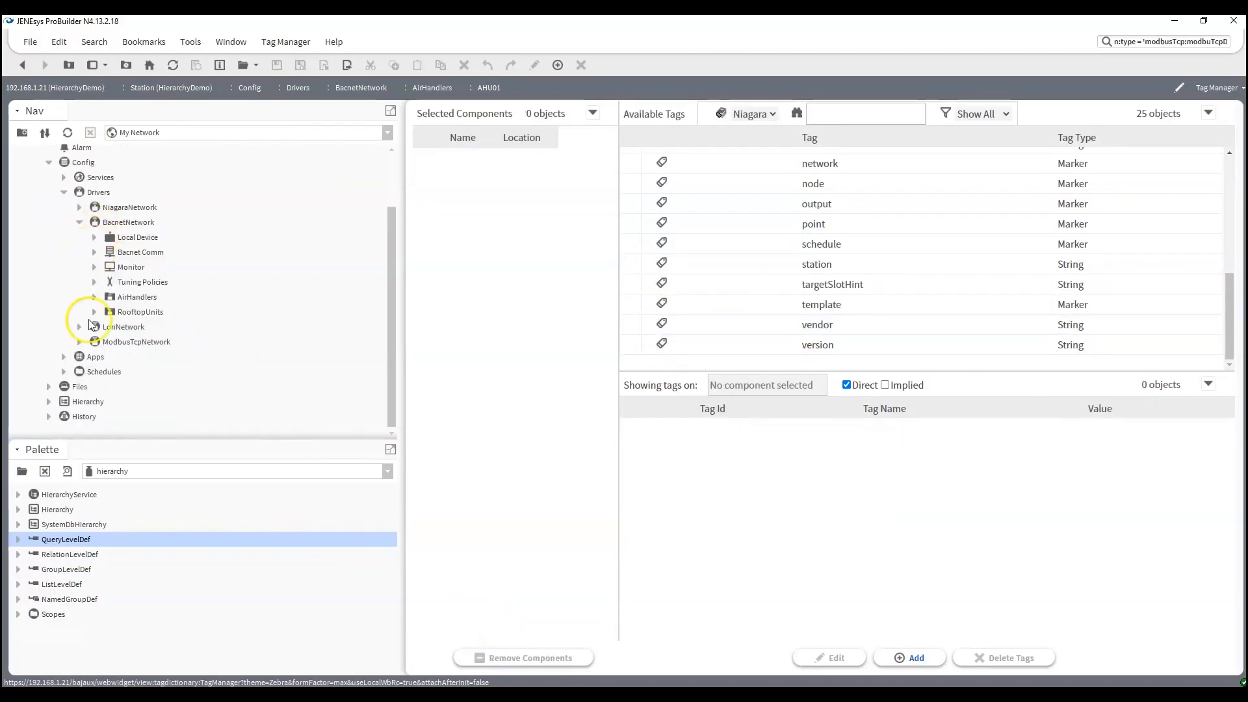
- Add VAV01 through VAV25 from the LonNetwork's VAVs folder to the Tag Manager's selected components
left_click(79, 320)
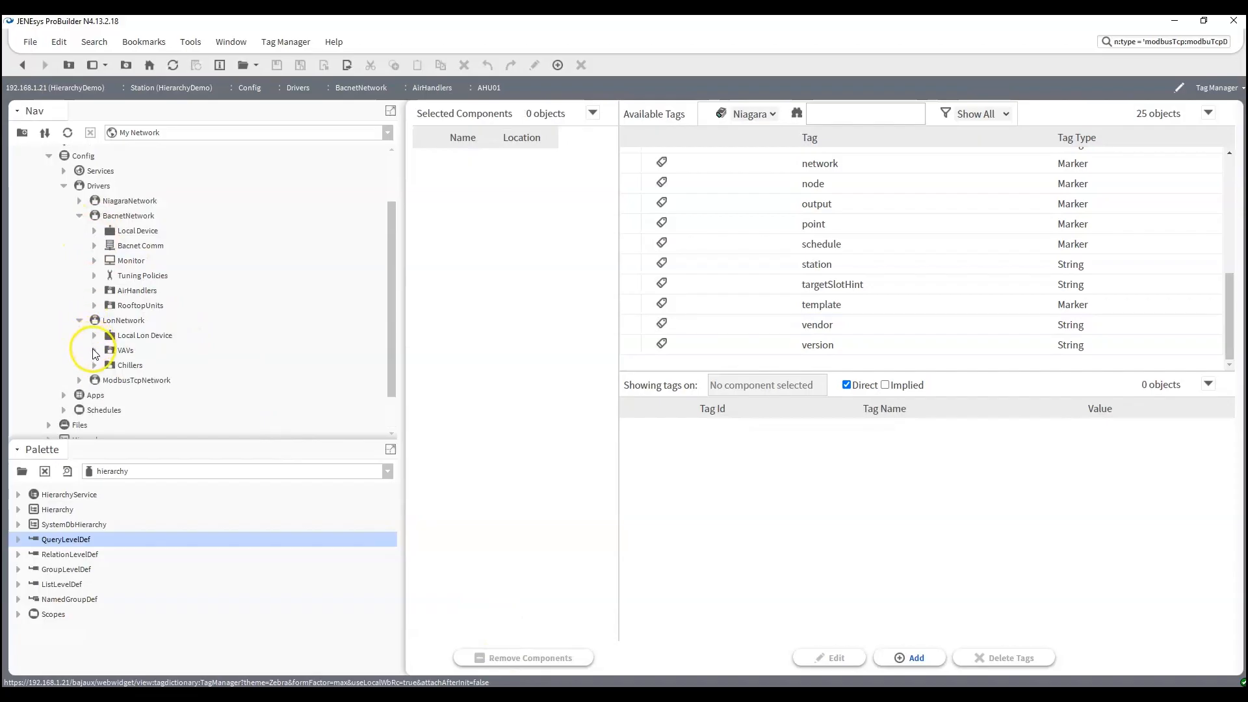
left_click(95, 350)
left_click(146, 173)
scroll(146, 292, "down", 4)
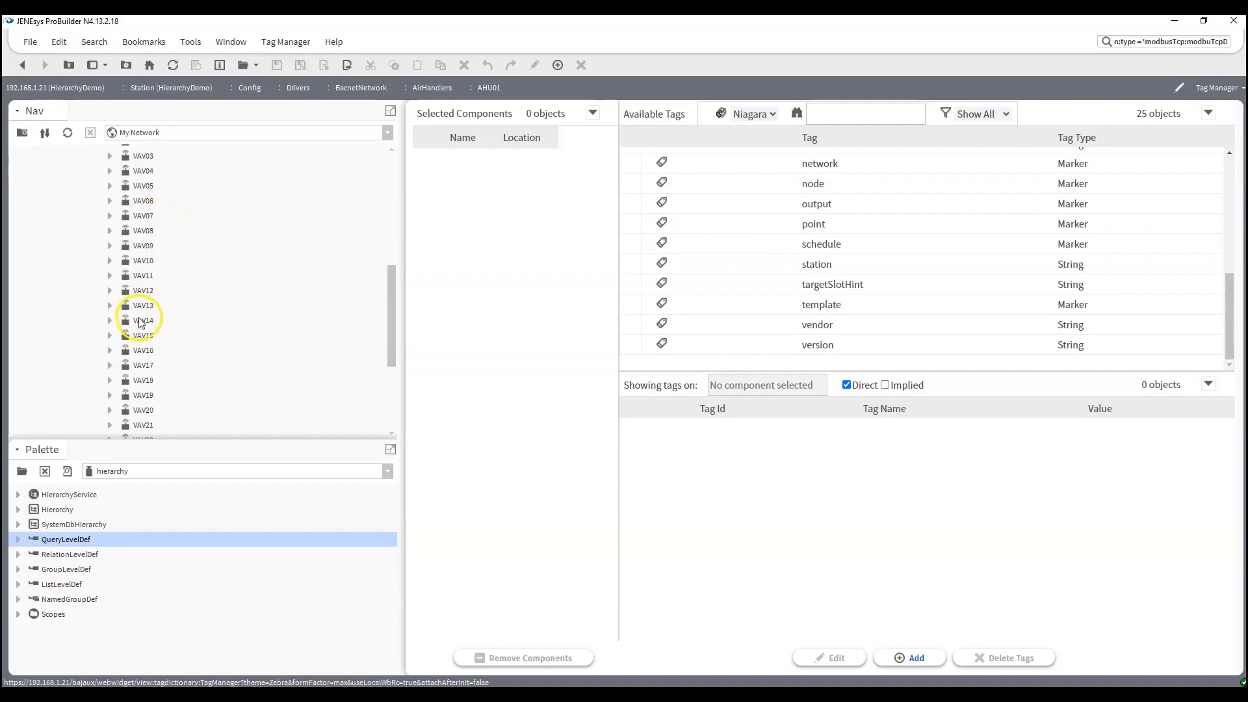
left_click(149, 353, "shift")
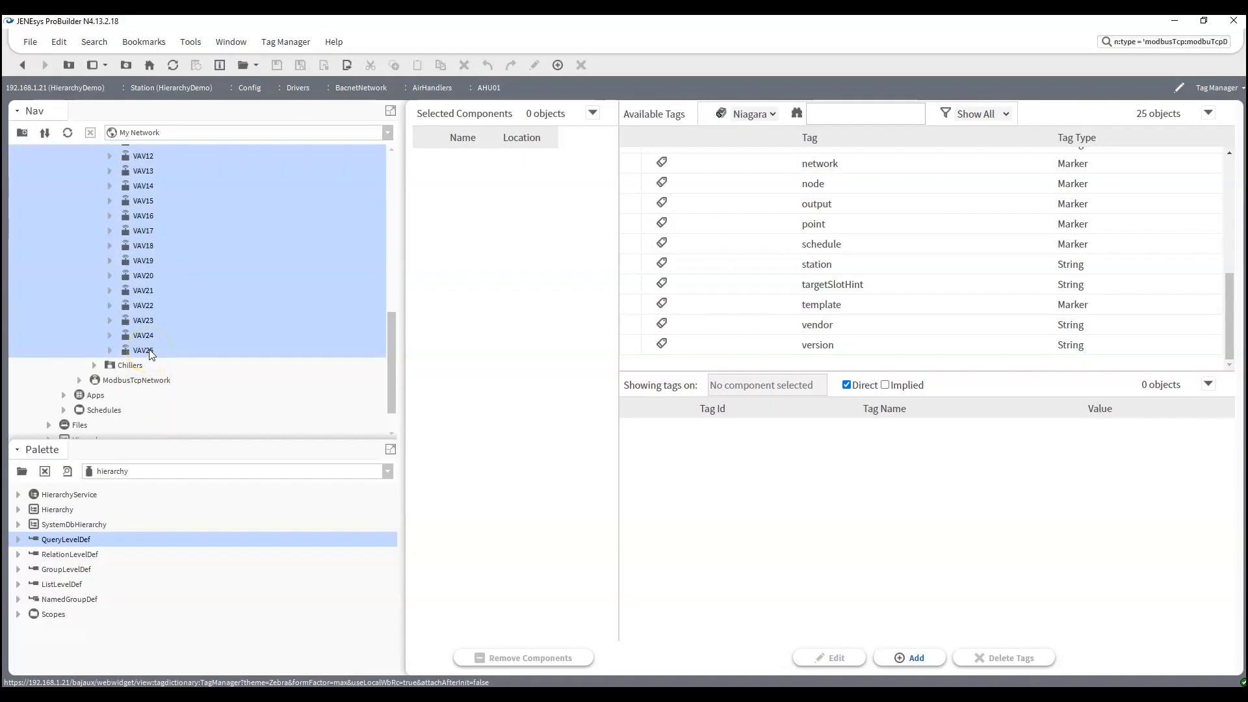
scroll(156, 312, "up", 6)
left_click_drag(148, 267, 511, 268)
- Add the Niagara vendor tag with the value VAVs to all the VAV devices, and clear them from the selected components
double_click(762, 322)
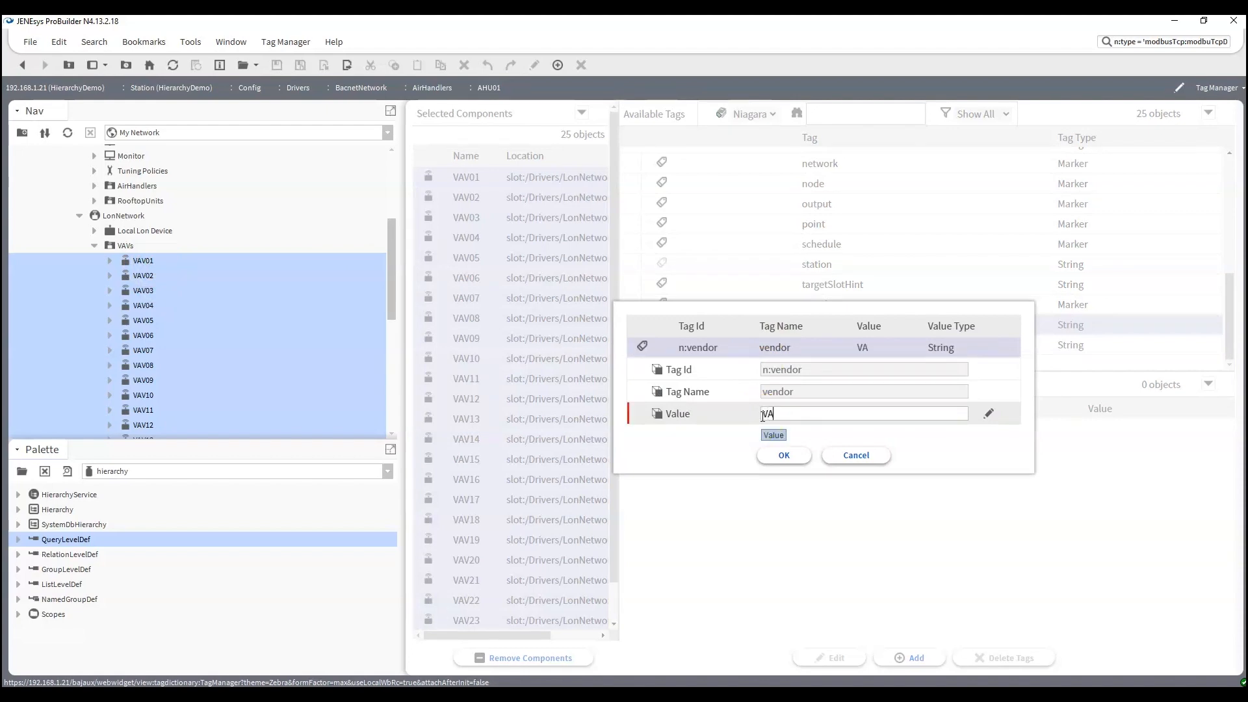
type("VAVs")
key("Return")
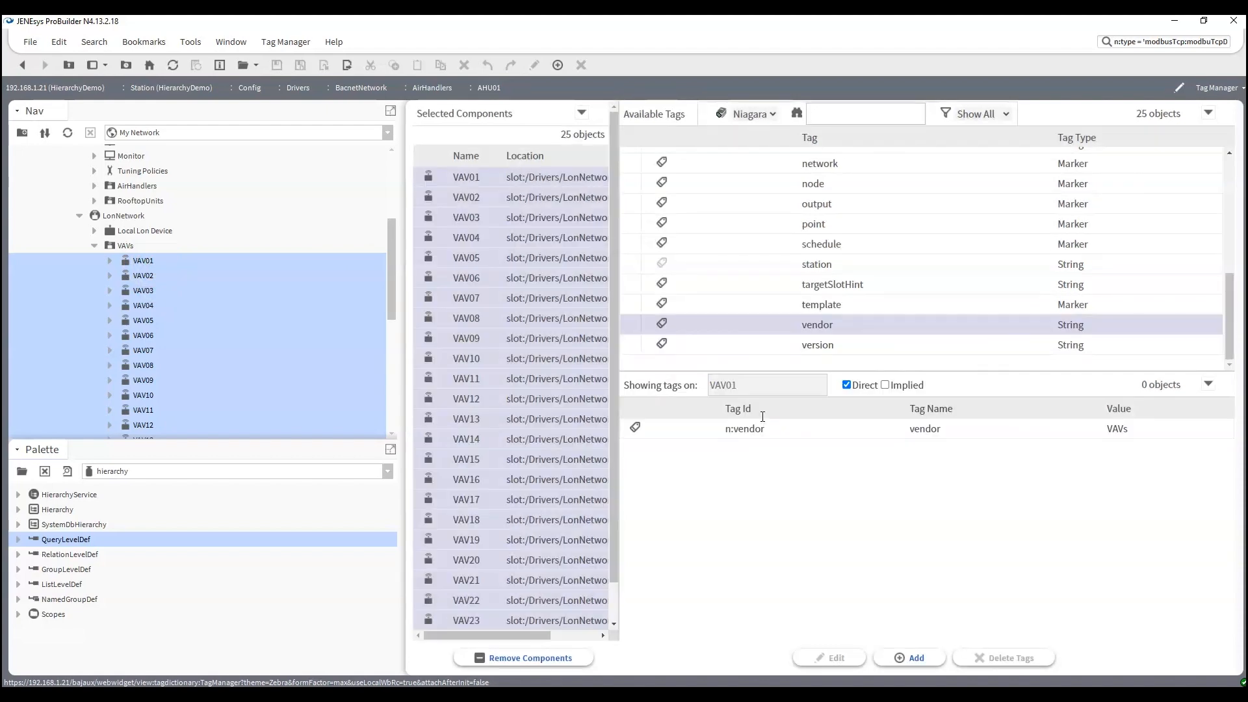
scroll(177, 205, "down", 5)
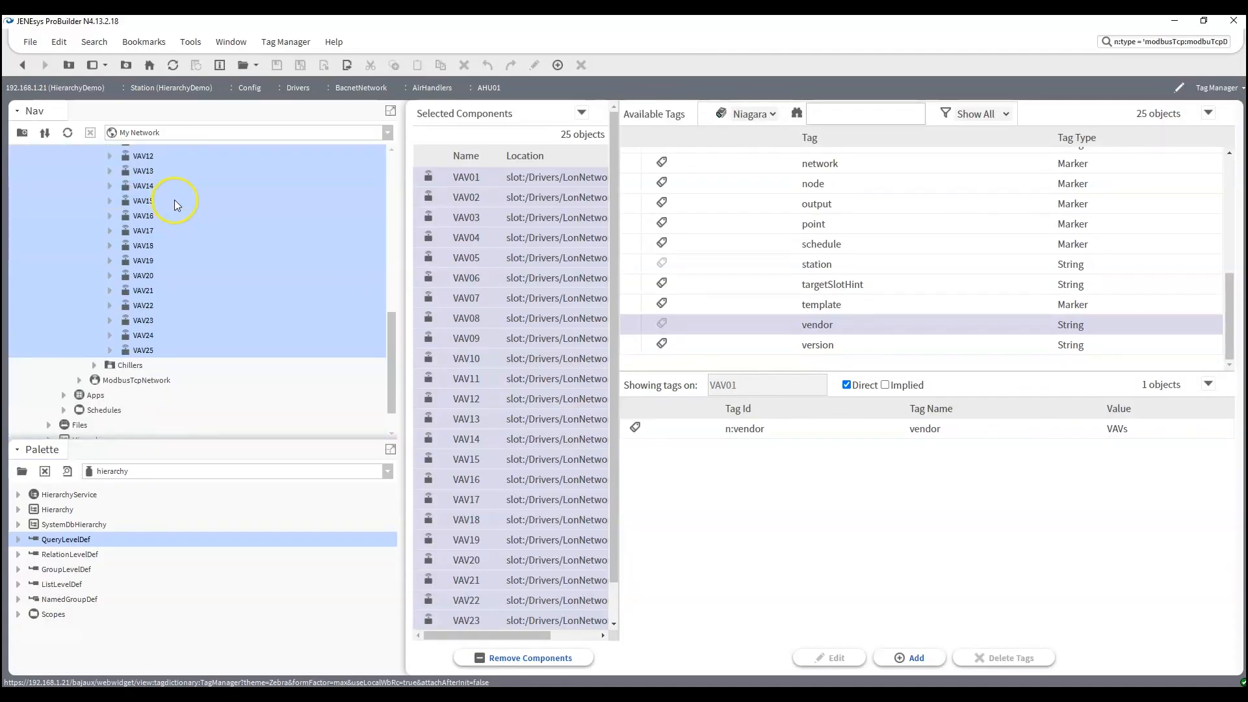
scroll(169, 227, "down", 1)
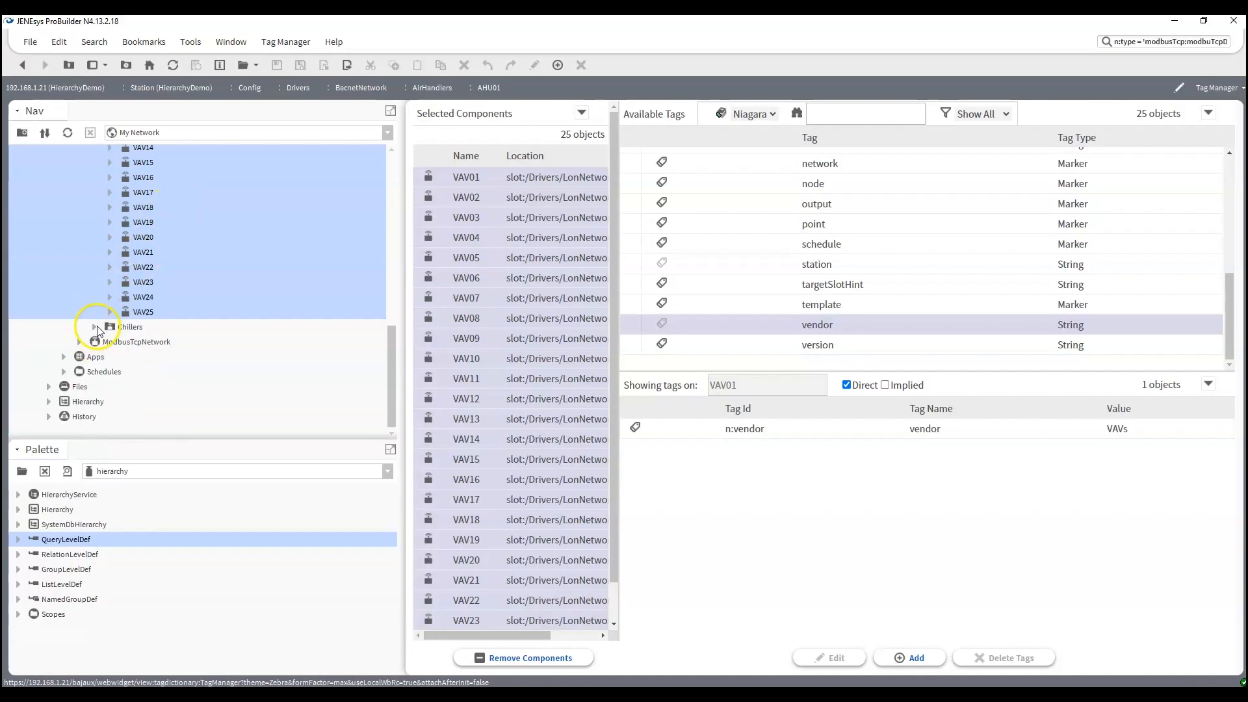
left_click(587, 658)
- Add Chiller1, Chiller2 and Chiller3 from the LonNetwork's Chillers folder to the Tag Manager's selected components
left_click(93, 327)
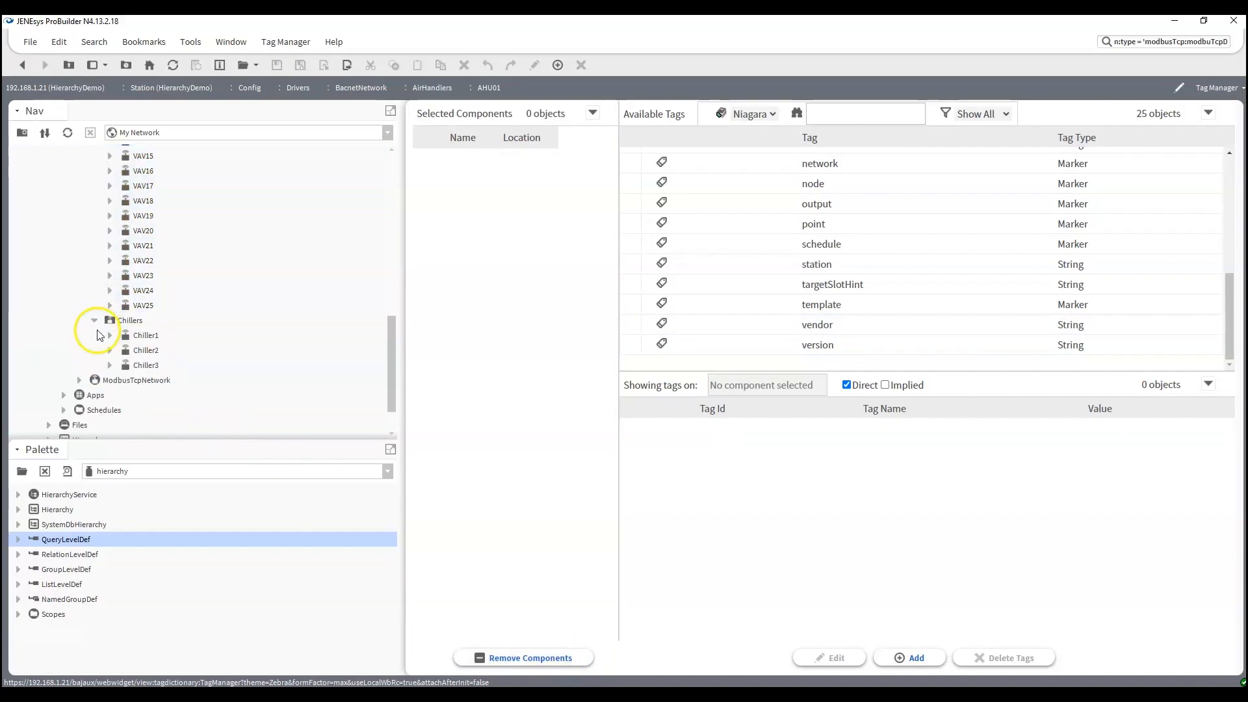
left_click(145, 334)
left_click(146, 365, "shift")
left_click_drag(148, 349, 524, 315)
- Add the Niagara vendor tag with the value Chillers to the three chillers, and clear them from the selected components
double_click(841, 331)
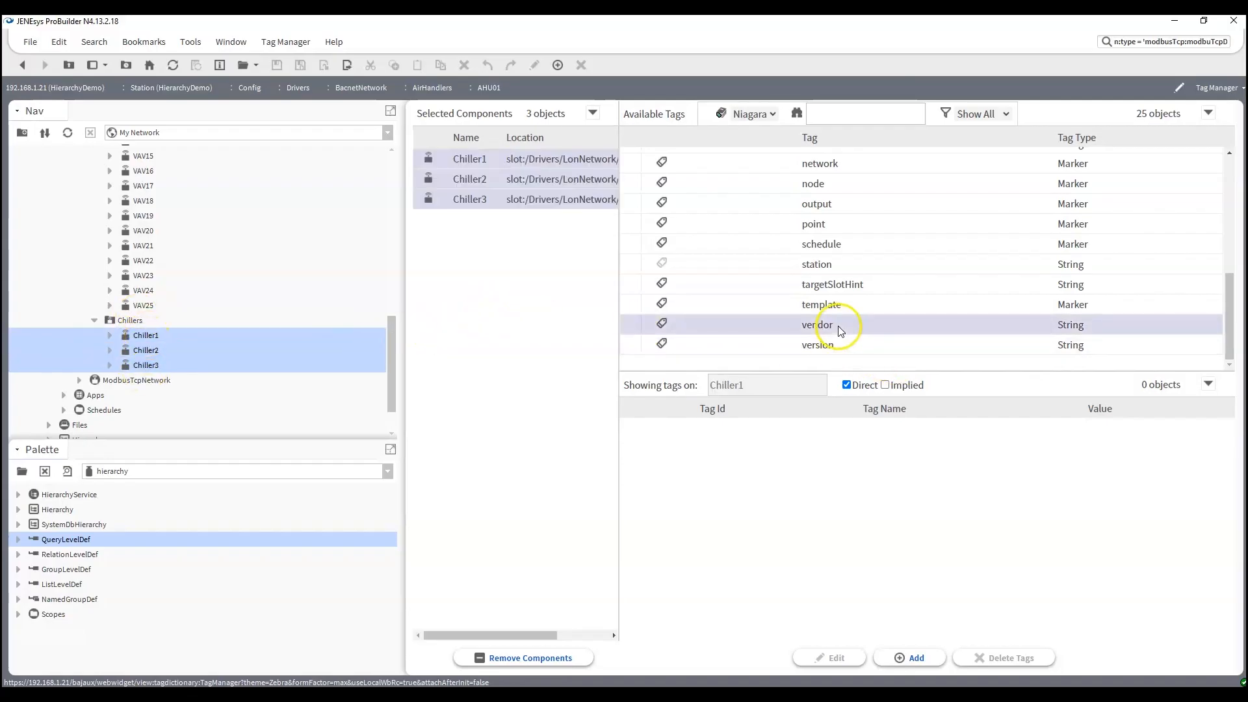
type("Chillers")
key("Return")
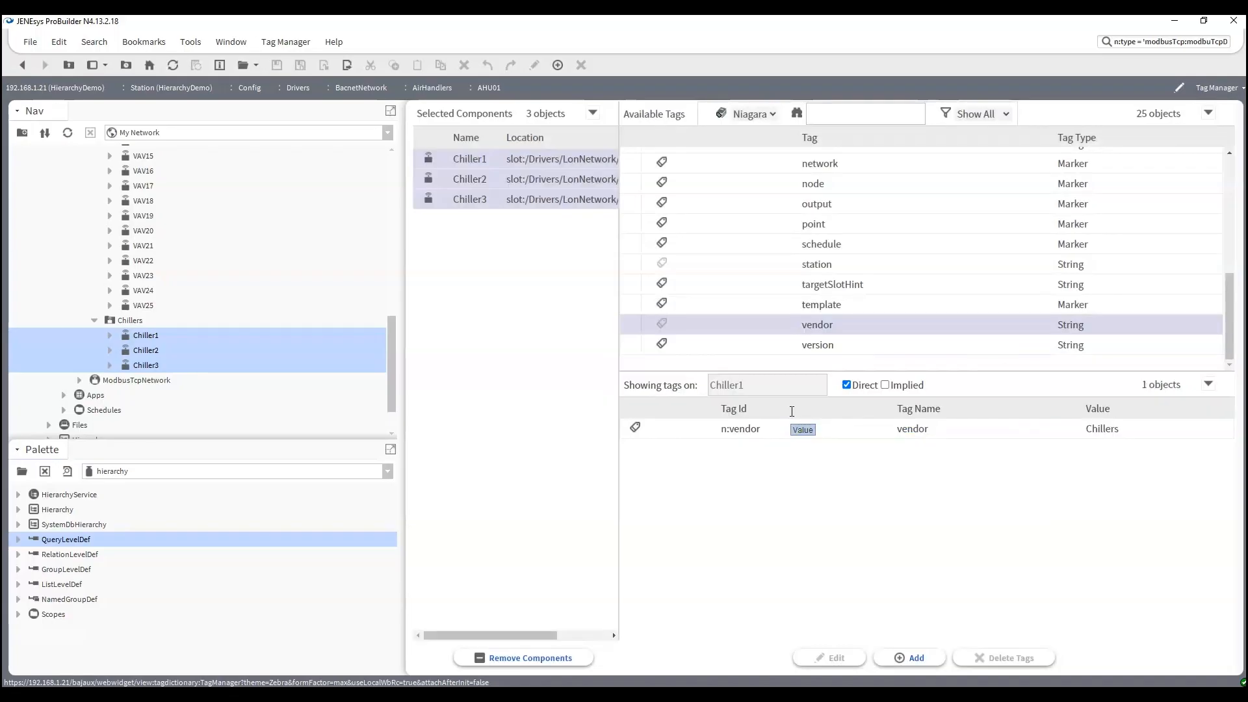
left_click(530, 657)
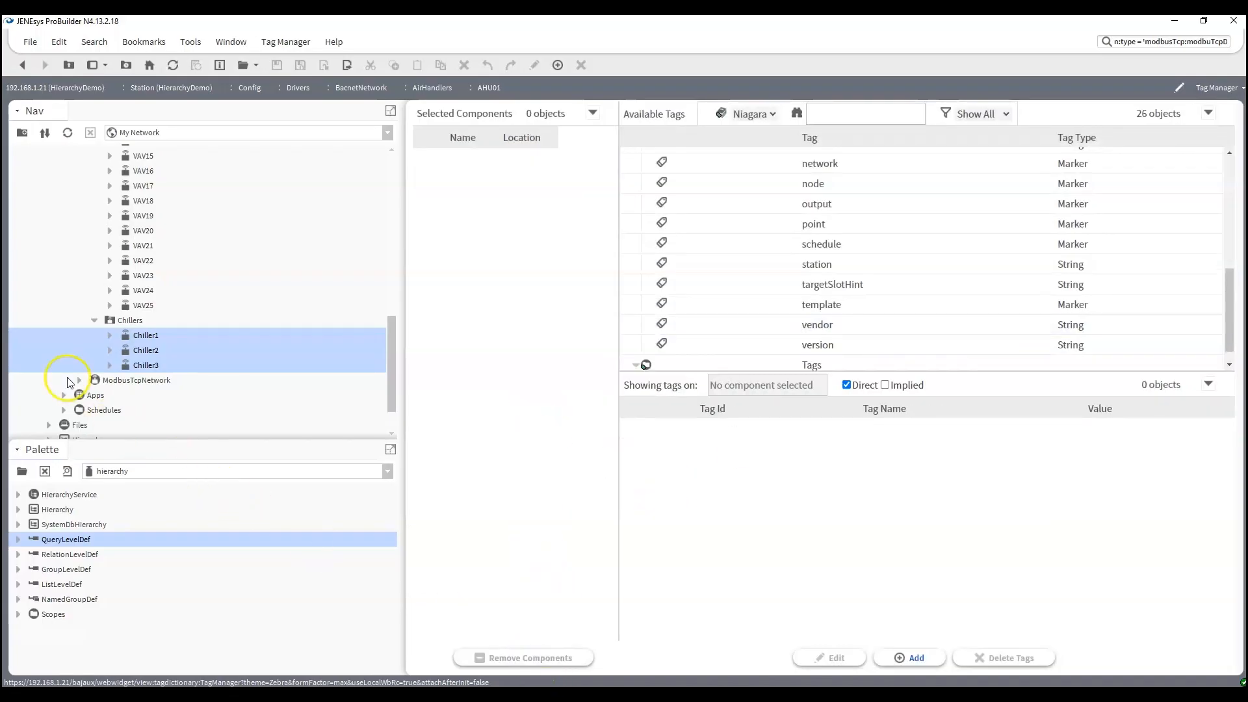
- Add Boiler1 and Boiler2 from the ModbusTcpNetwork's Boilers folder to the Tag Manager's selected components
left_click(80, 381)
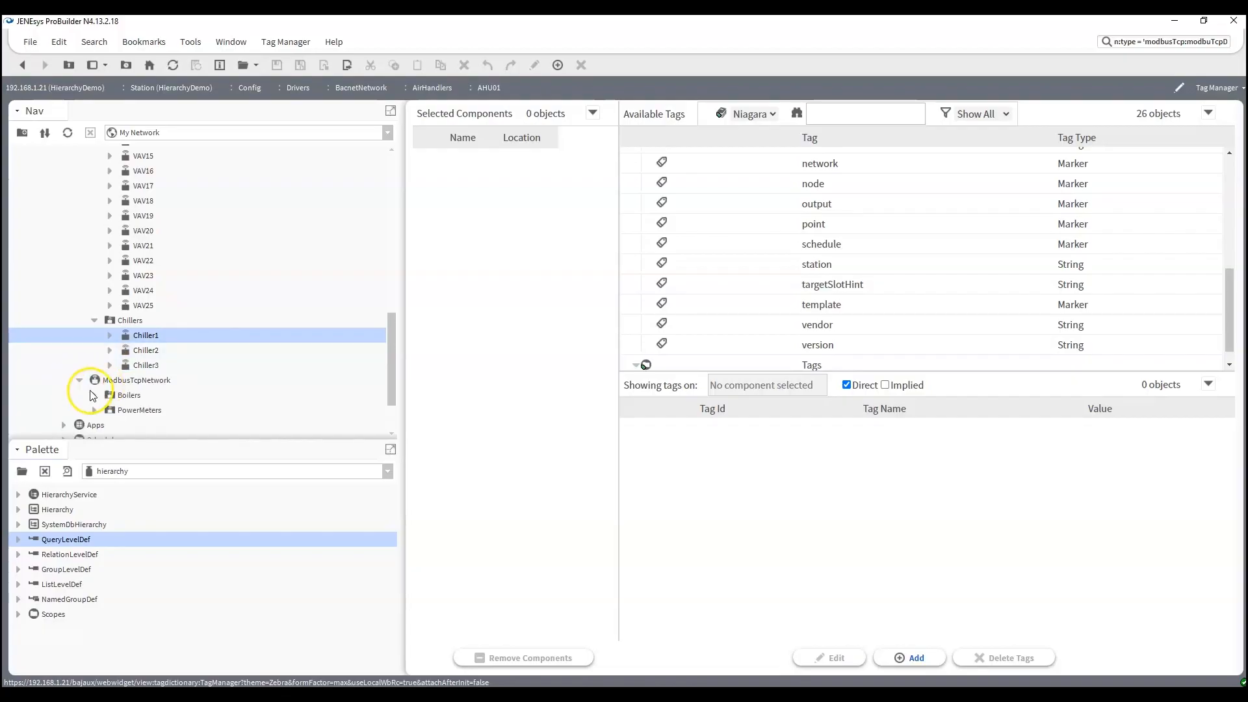
left_click(152, 411)
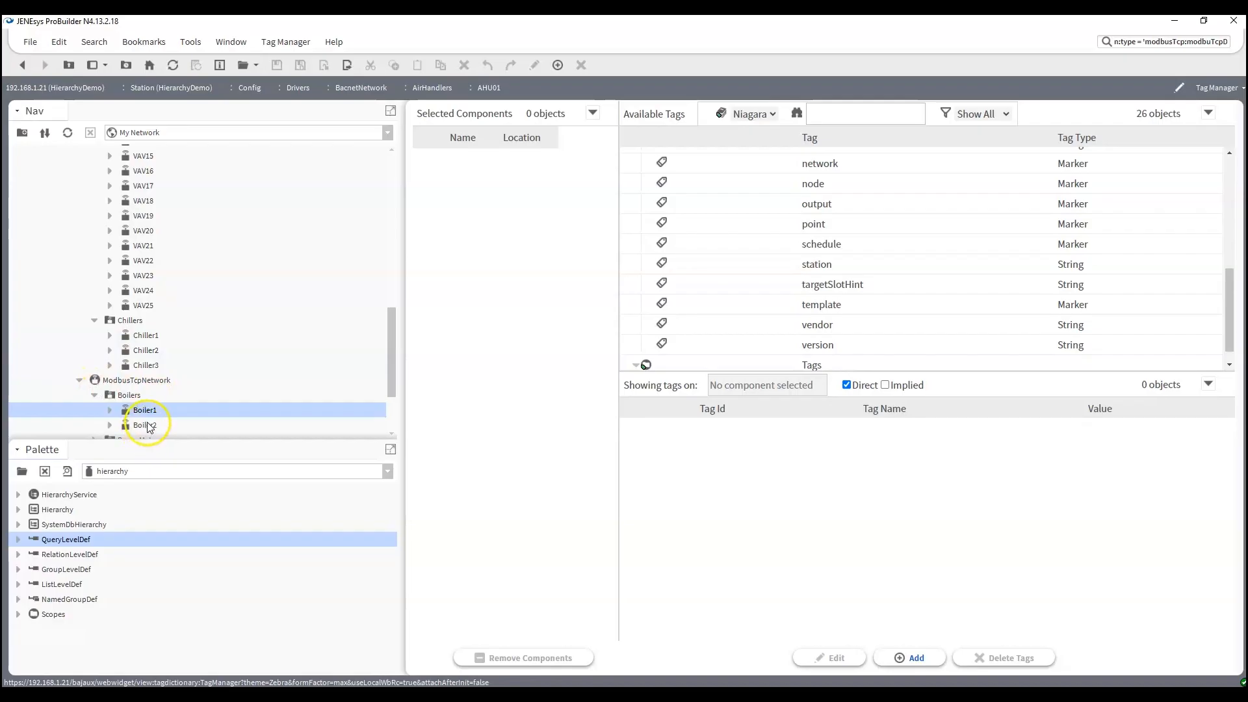
left_click(144, 424, "shift")
left_click_drag(145, 410, 514, 364)
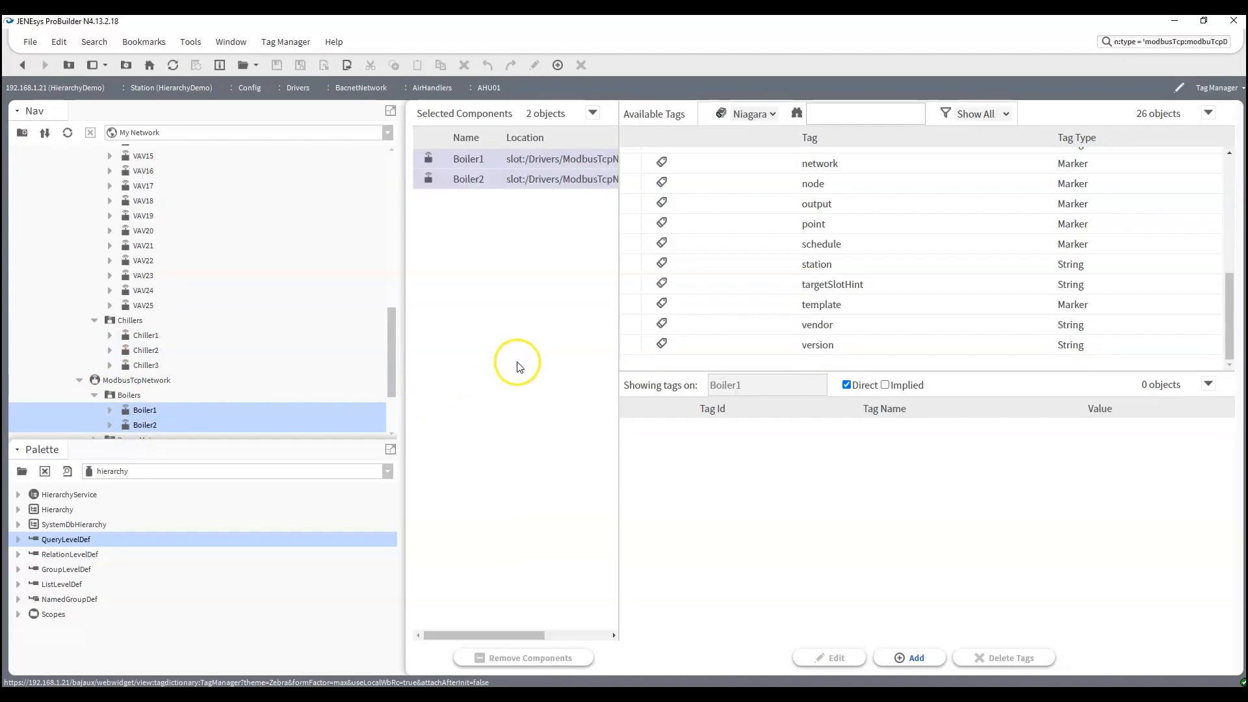
- Add the Niagara vendor tag with the value Boilers to both boilers, and clear them from the selected components
double_click(832, 327)
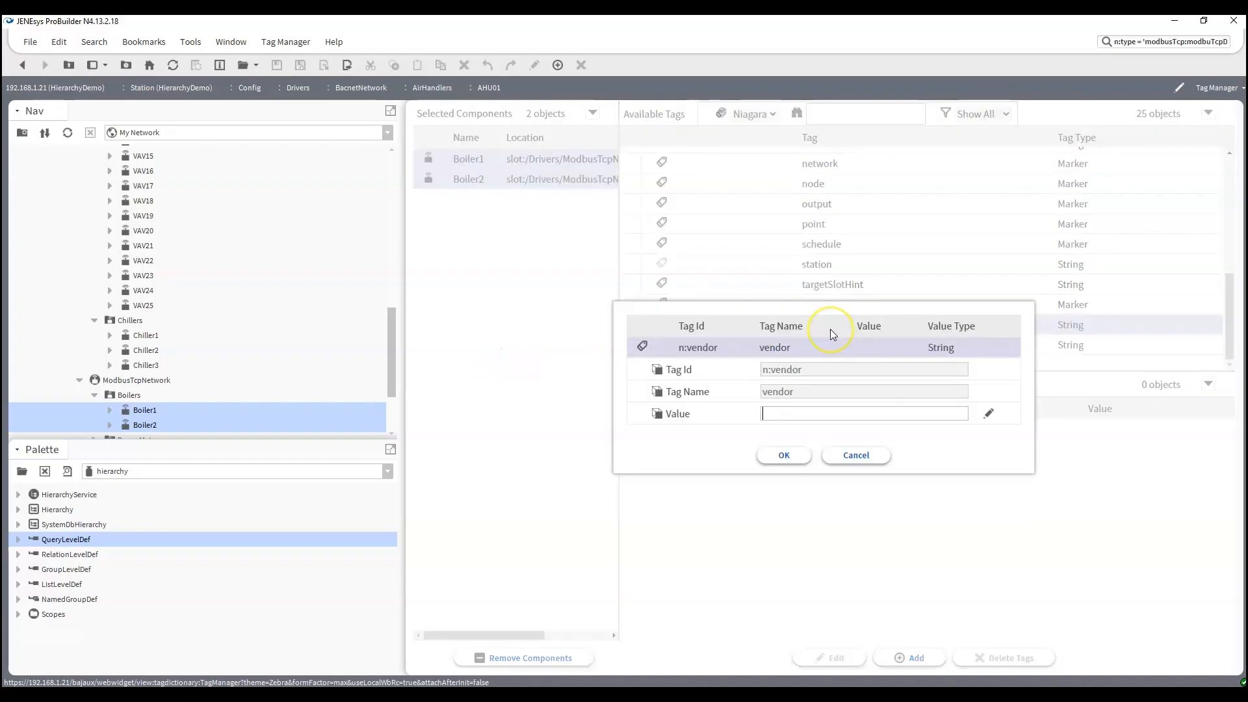
type("Boilres")
key("Return")
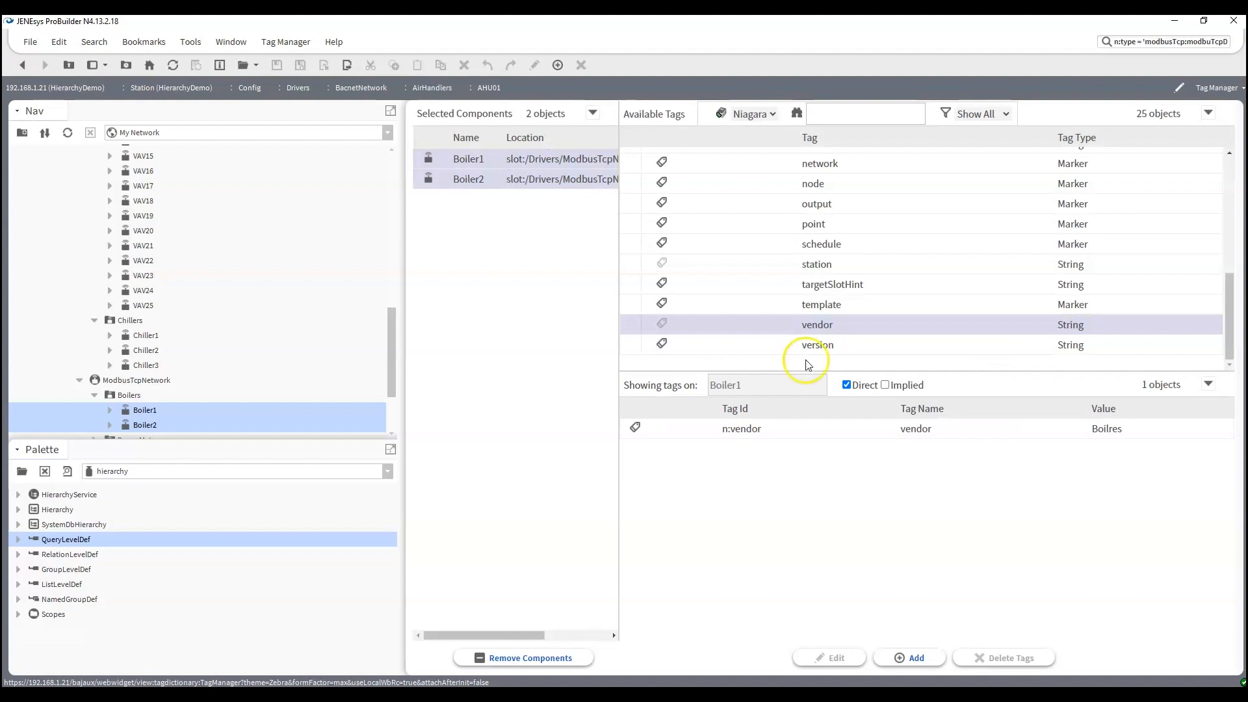
double_click(953, 438)
key("BackSpace")
key("BackSpace")
key("BackSpace")
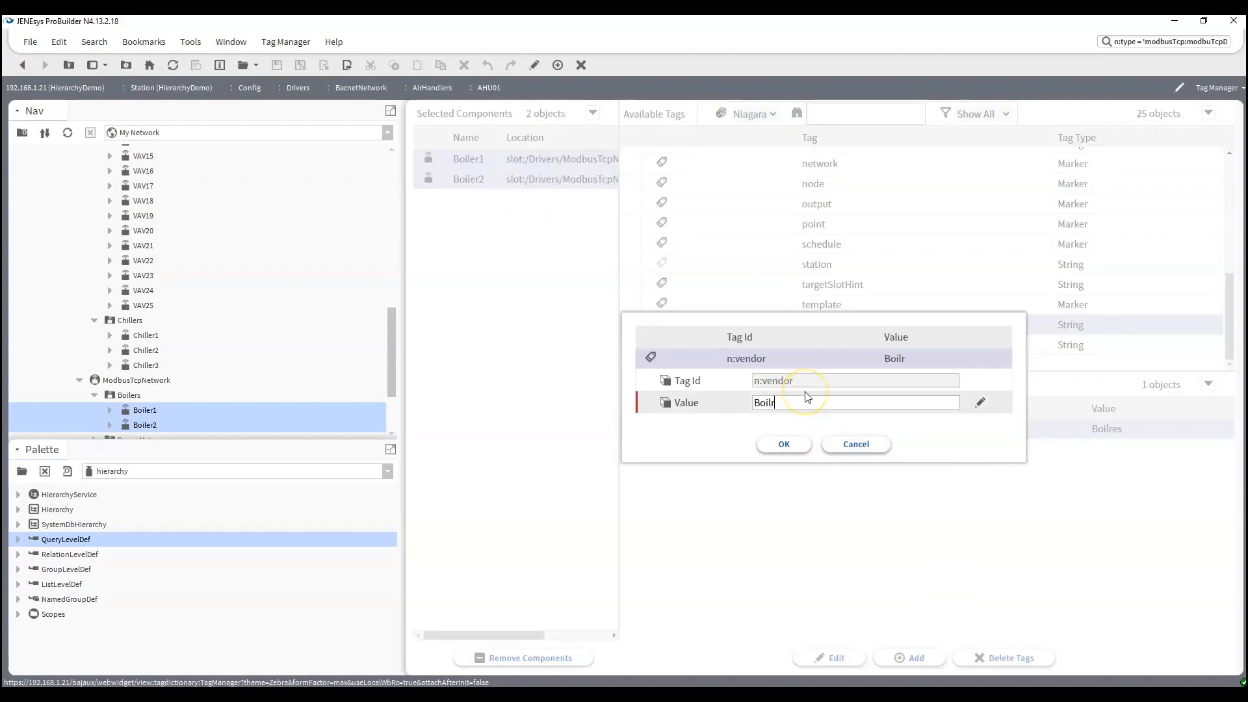
type("ers")
key("Return")
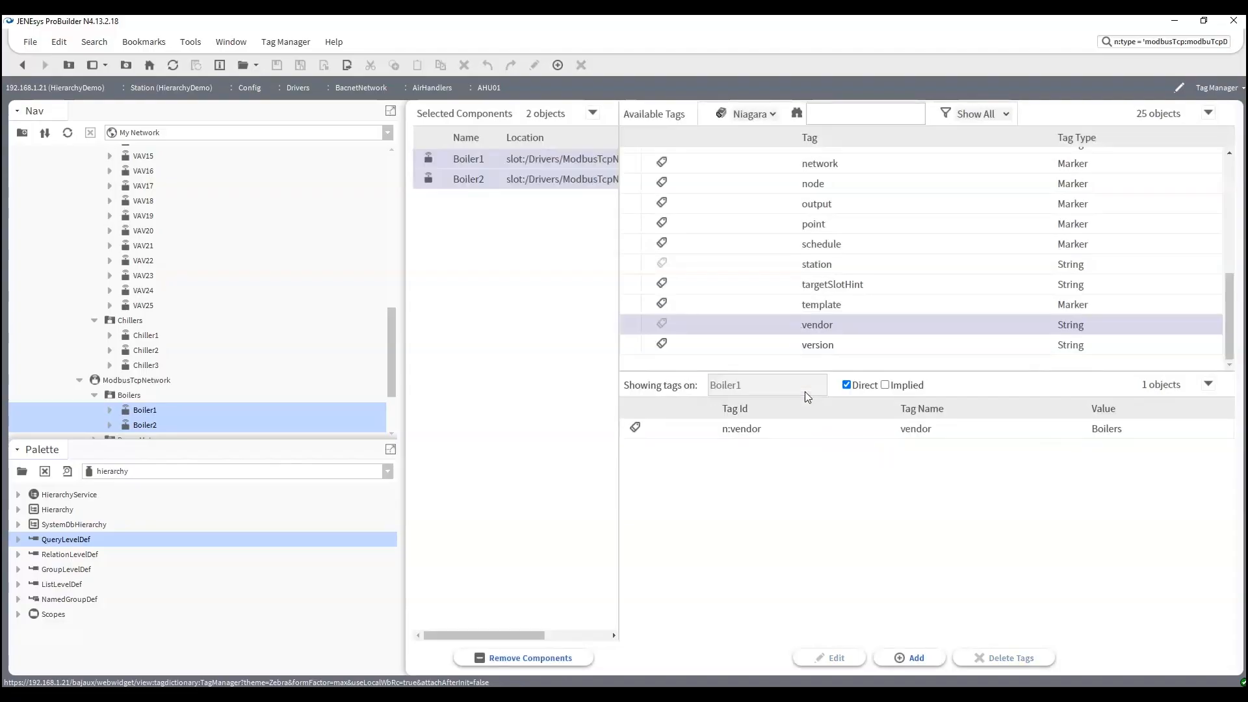
scroll(137, 357, "down", 3)
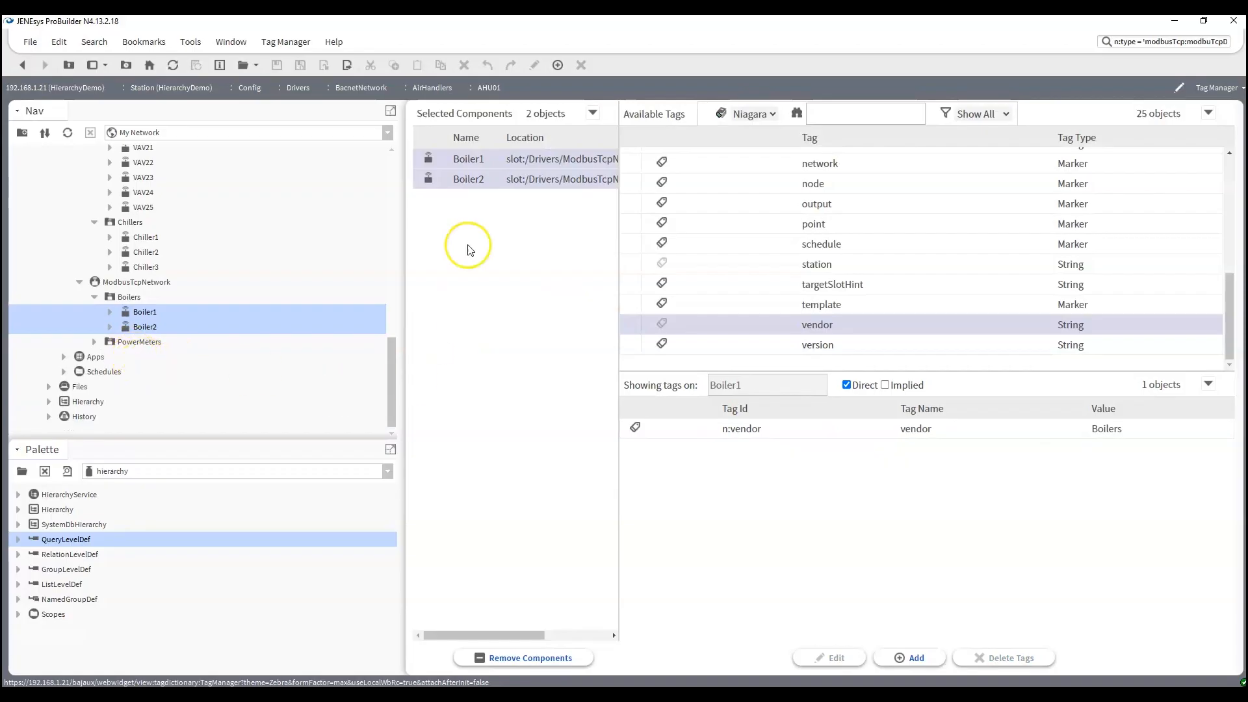
left_click(523, 658)
- Add PwrMeter01 through PwrMeter06 from the ModbusTcpNetwork's PowerMeters folder to the Tag Manager's selected components
left_click(94, 341)
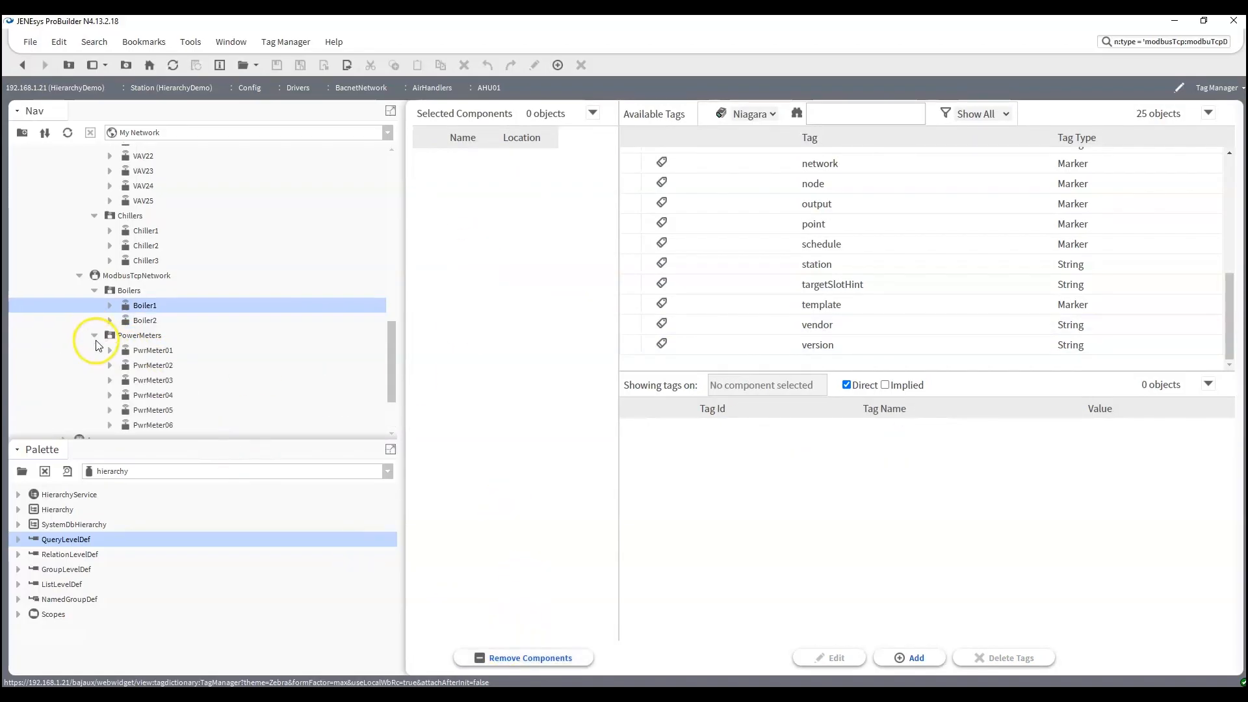
left_click(150, 351)
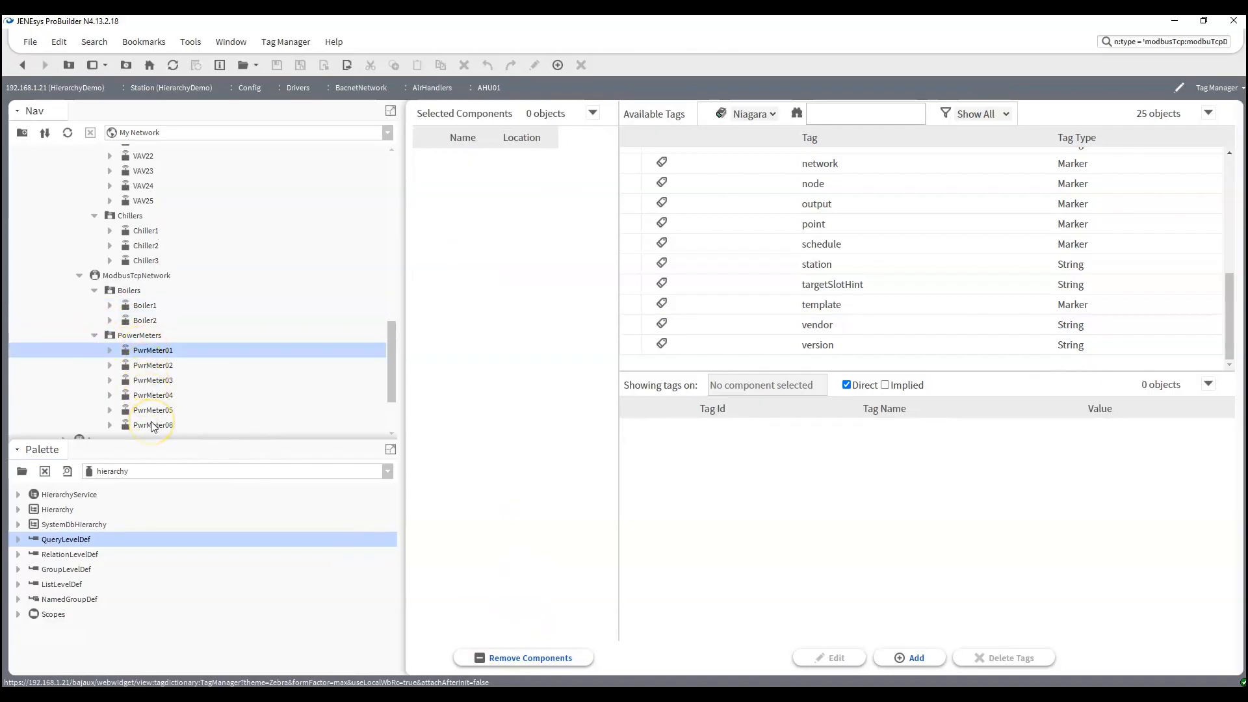
left_click(152, 426, "shift")
left_click_drag(159, 353, 477, 351)
- Add the Niagara vendor tag with the value PowerMeters to all six power meters
double_click(848, 327)
type("power")
key("BackSpace")
key("BackSpace")
key("BackSpace")
key("BackSpace")
key("BackSpace")
type("PowerMeters")
key("Return")
left_click(740, 431)
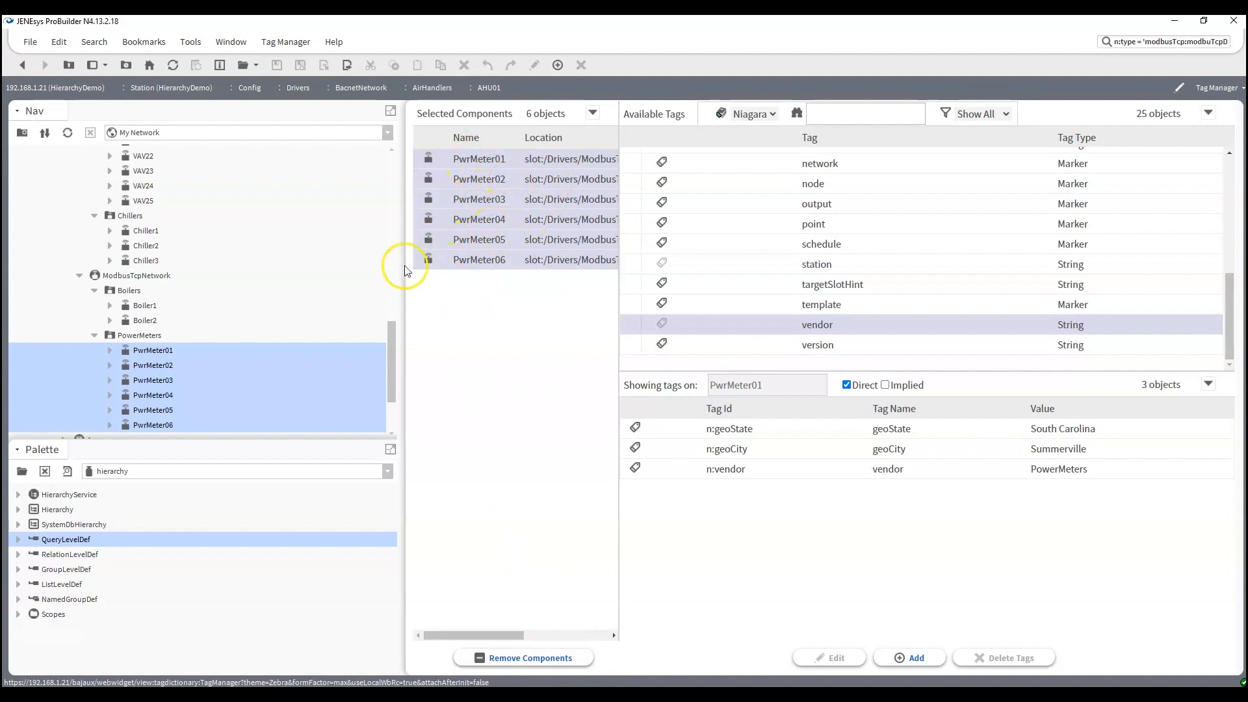
- Collapse the driver networks in the station tree and open the HierarchyService property sheet with its Graphics hierarchy collapsed
left_click(94, 335)
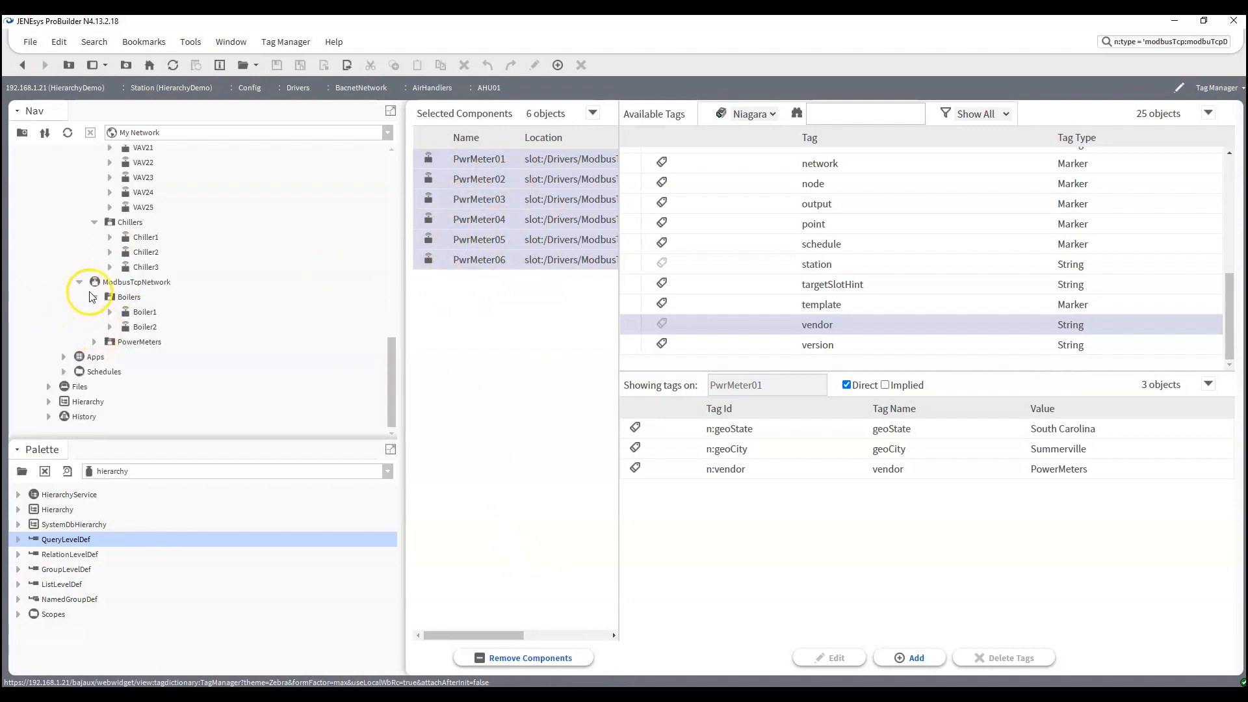
scroll(163, 326, "up", 6)
scroll(159, 322, "up", 6)
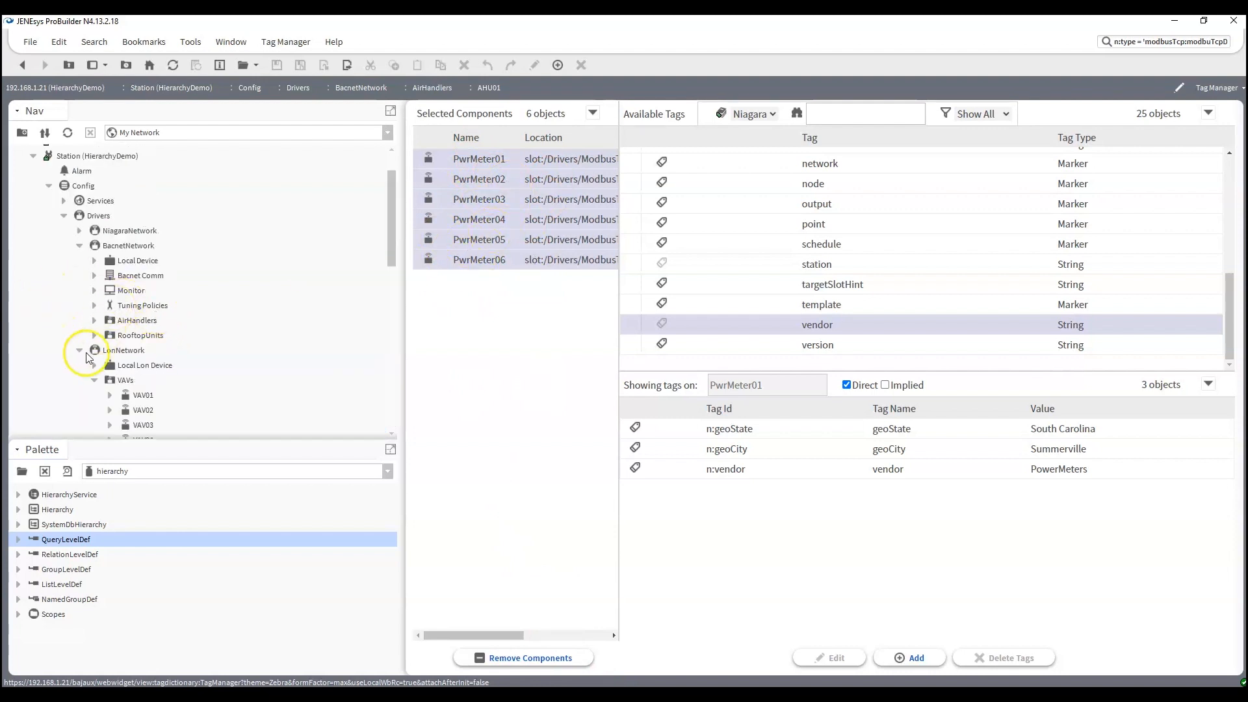
left_click(79, 350)
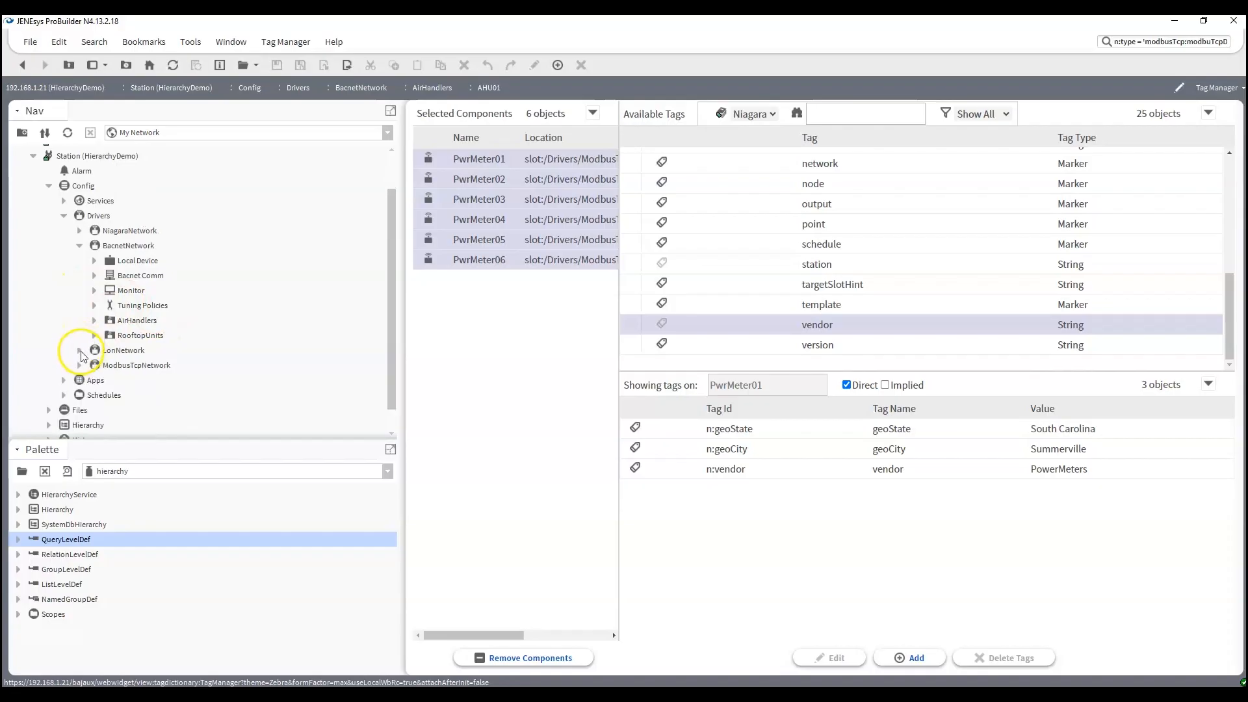
left_click(80, 245)
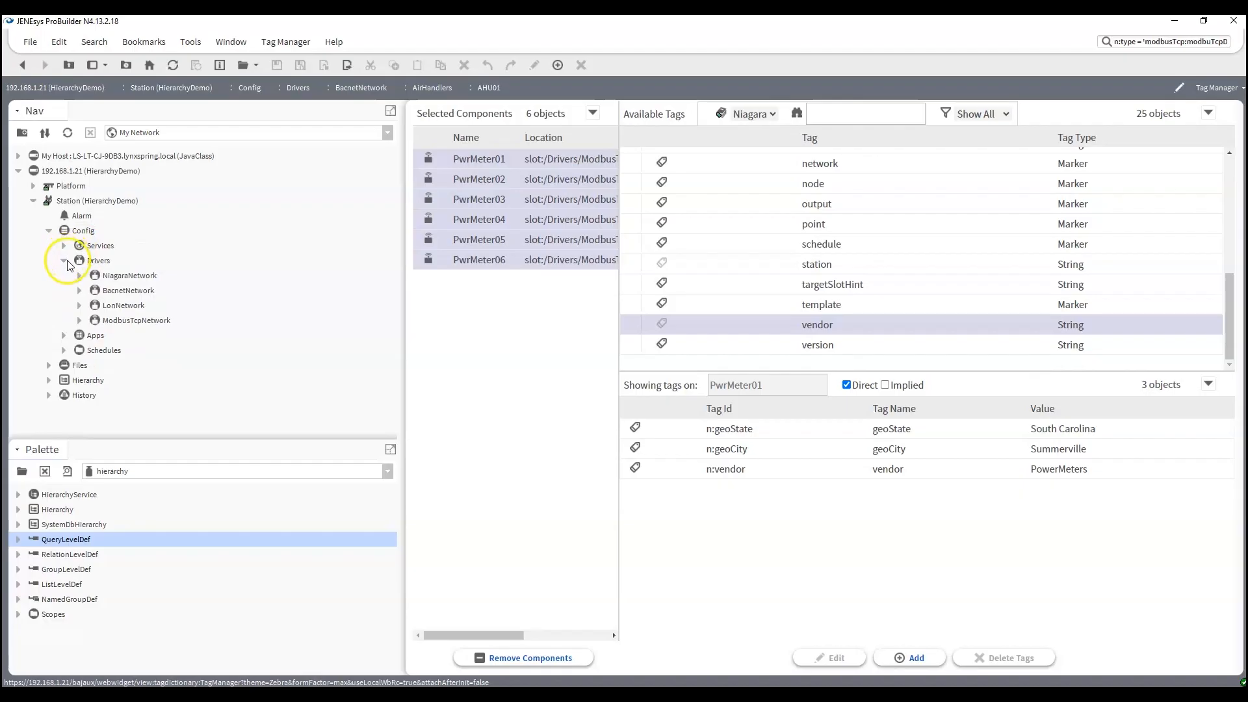
left_click(64, 260)
left_click(64, 246)
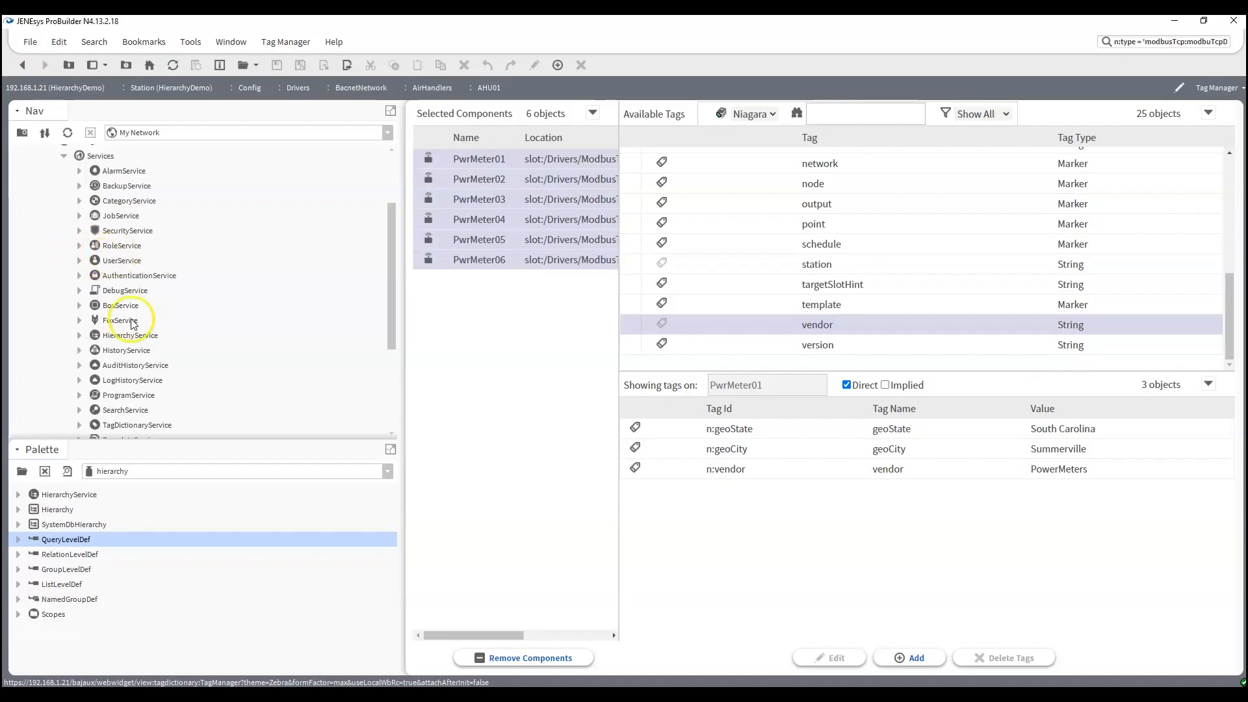
double_click(130, 334)
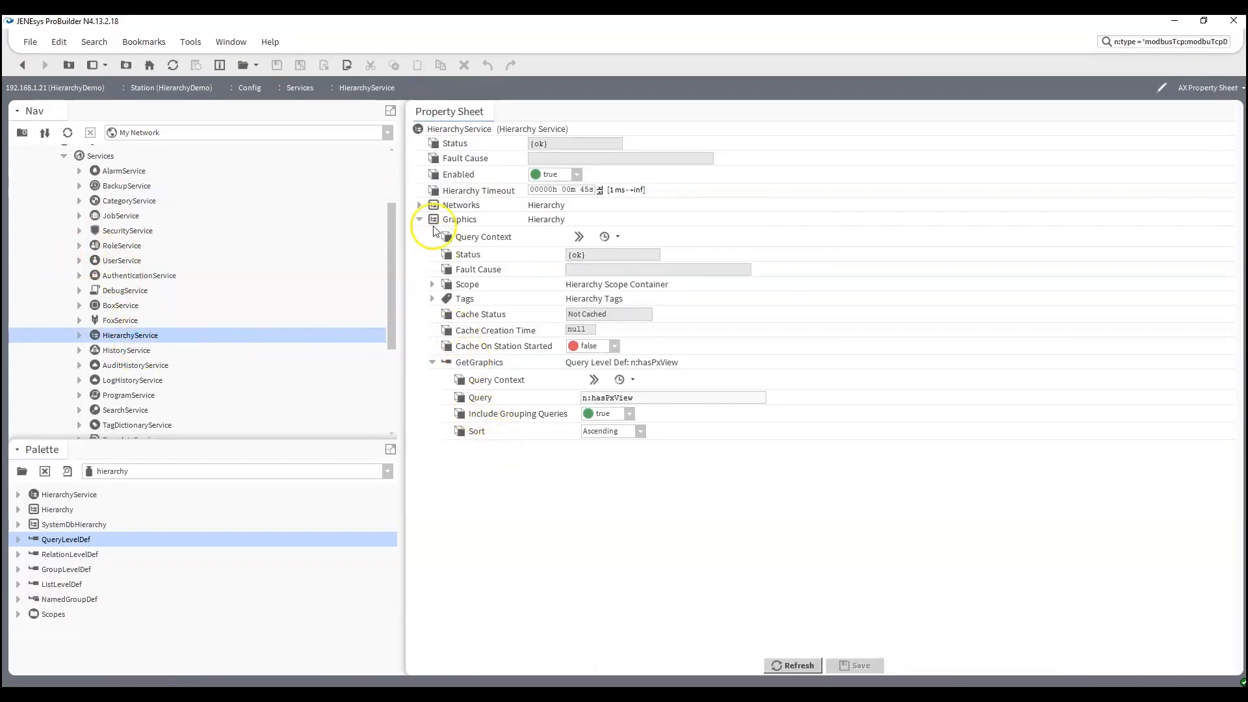
left_click(419, 220)
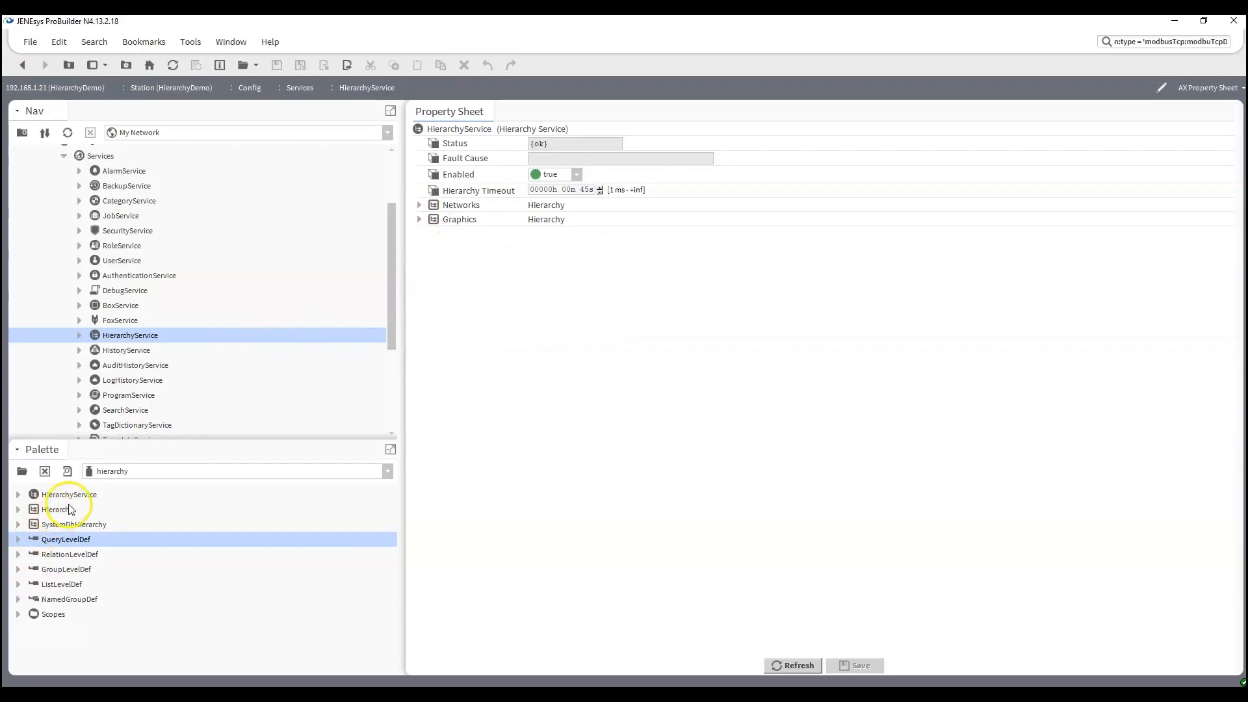
- Add a new Hierarchy named GraphicsByDeviceType to the HierarchyService and open its property sheet
left_click_drag(70, 512, 556, 359)
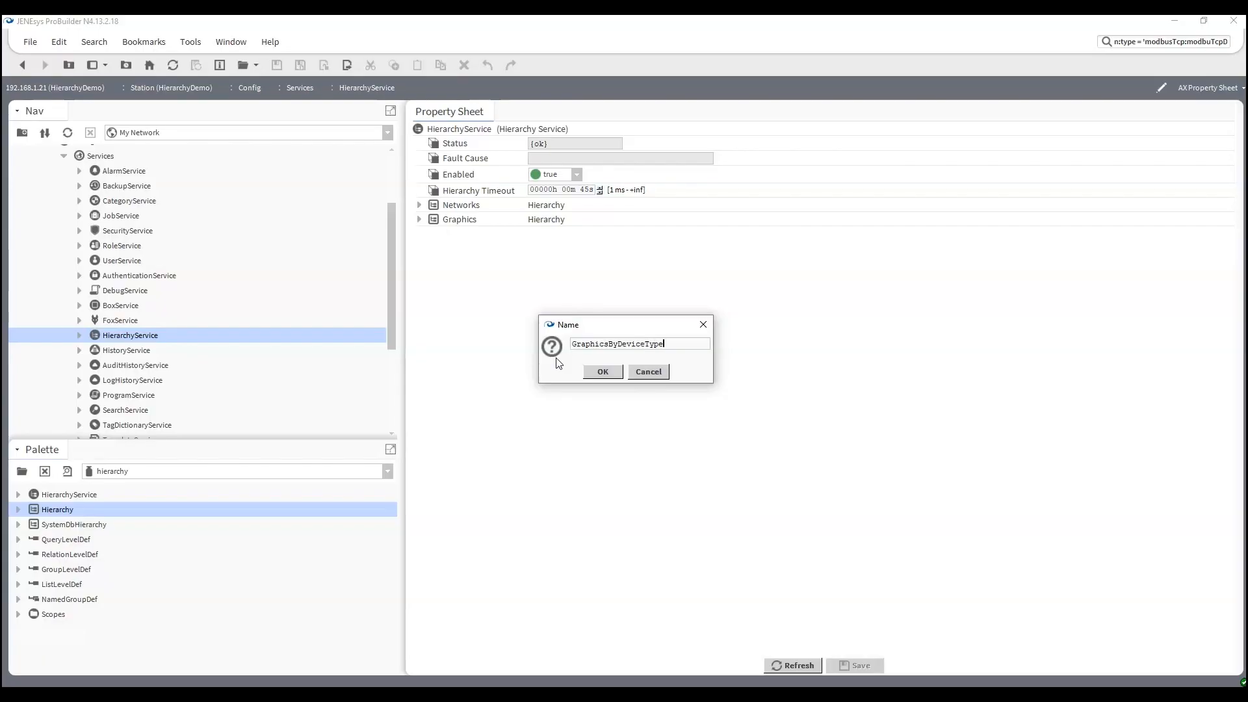
key("Return")
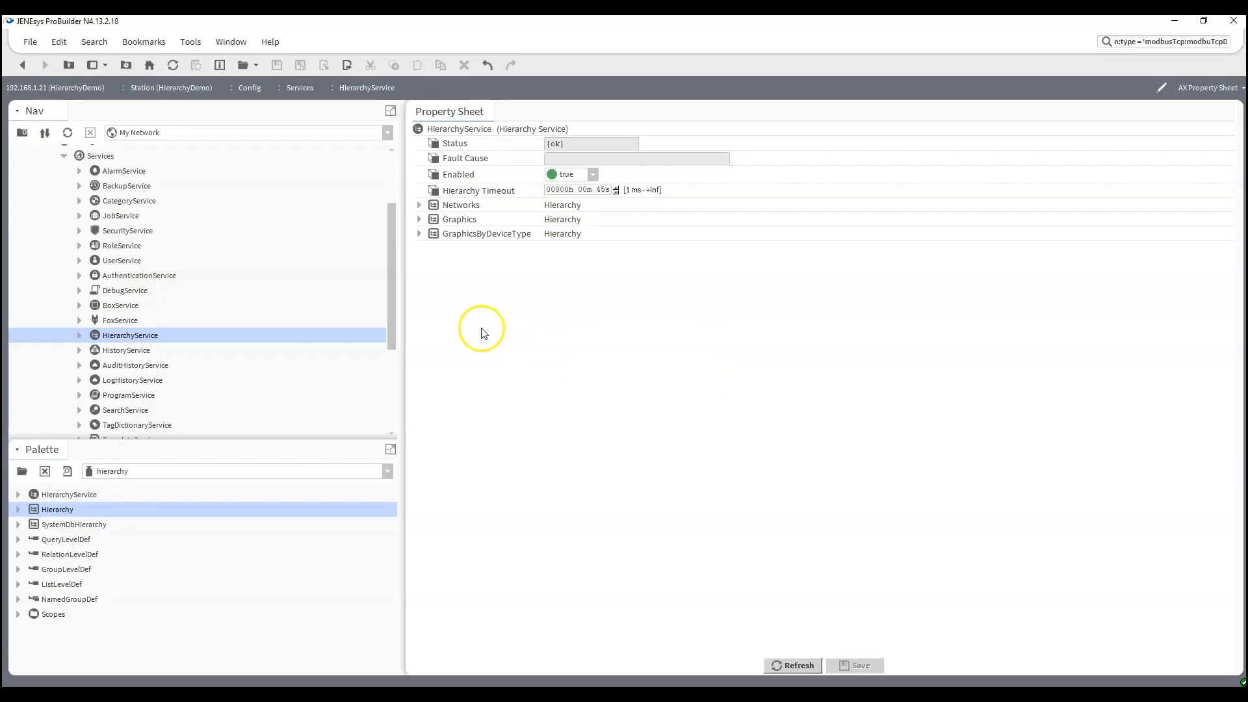
double_click(487, 234)
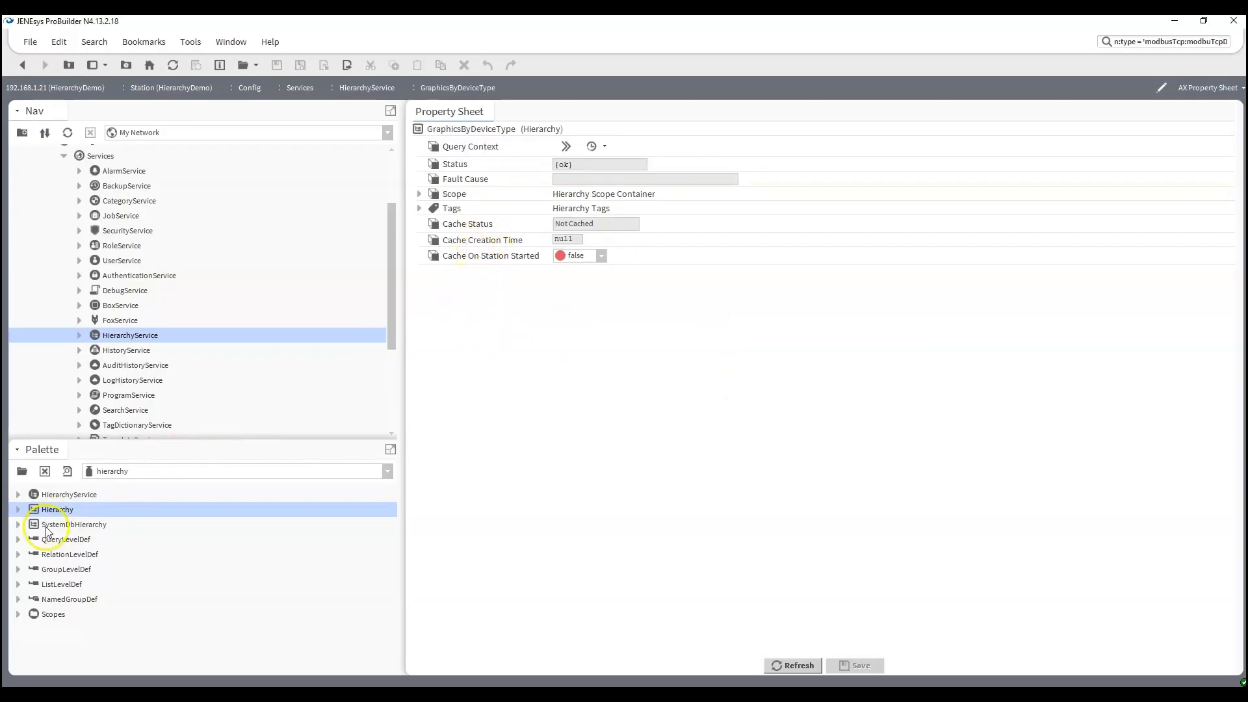
- Add a GroupLevelDef named Devices to GraphicsByDeviceType, set it to group by n:vendor, and save
left_click_drag(59, 569, 504, 355)
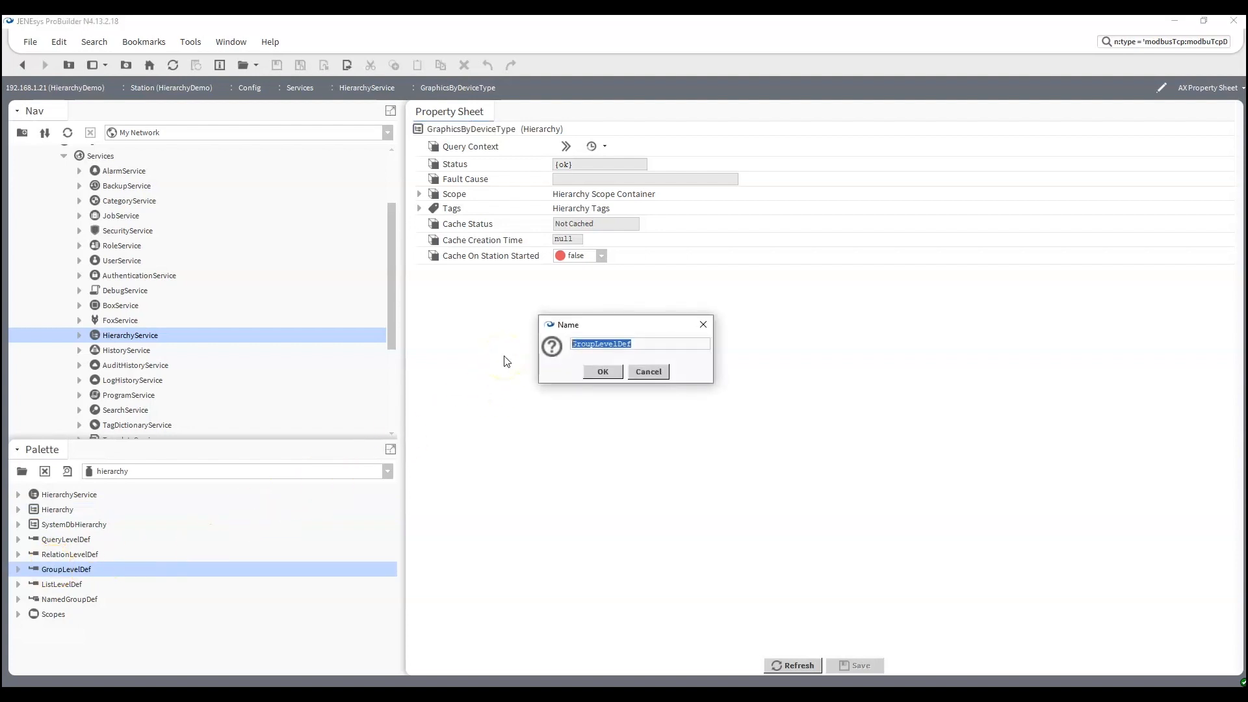
type("Devices")
key("Return")
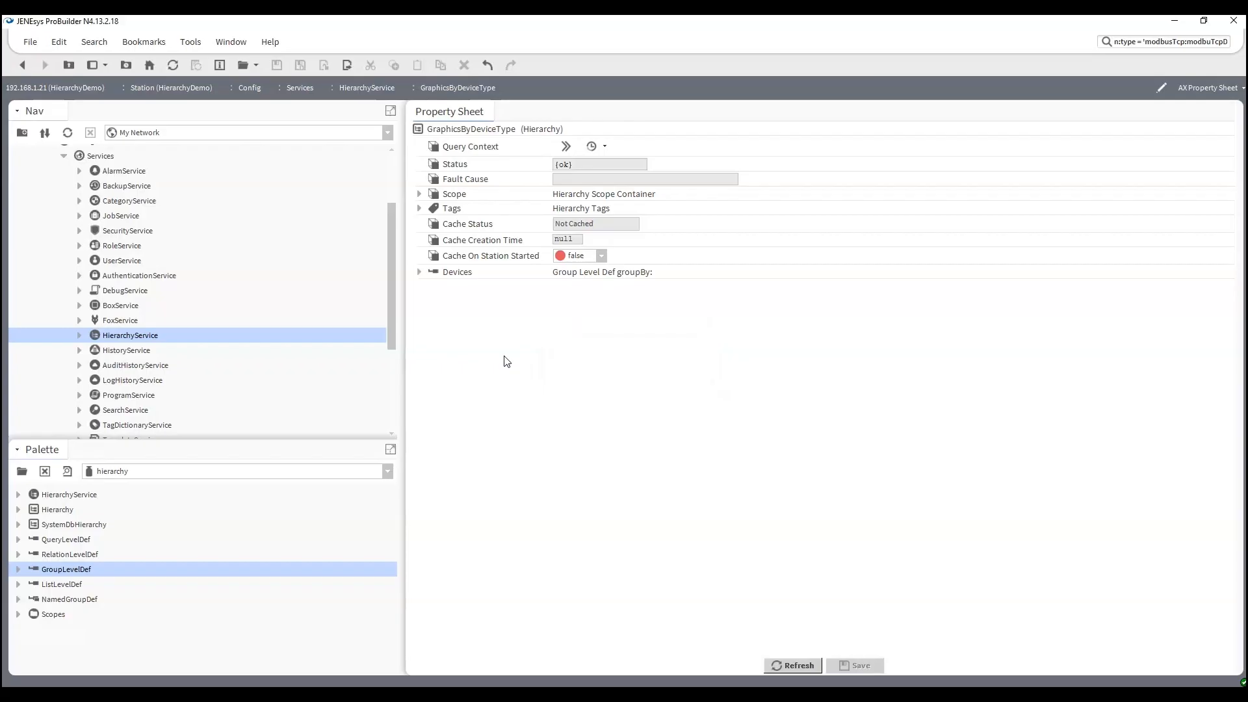
left_click(420, 271)
left_click(595, 308)
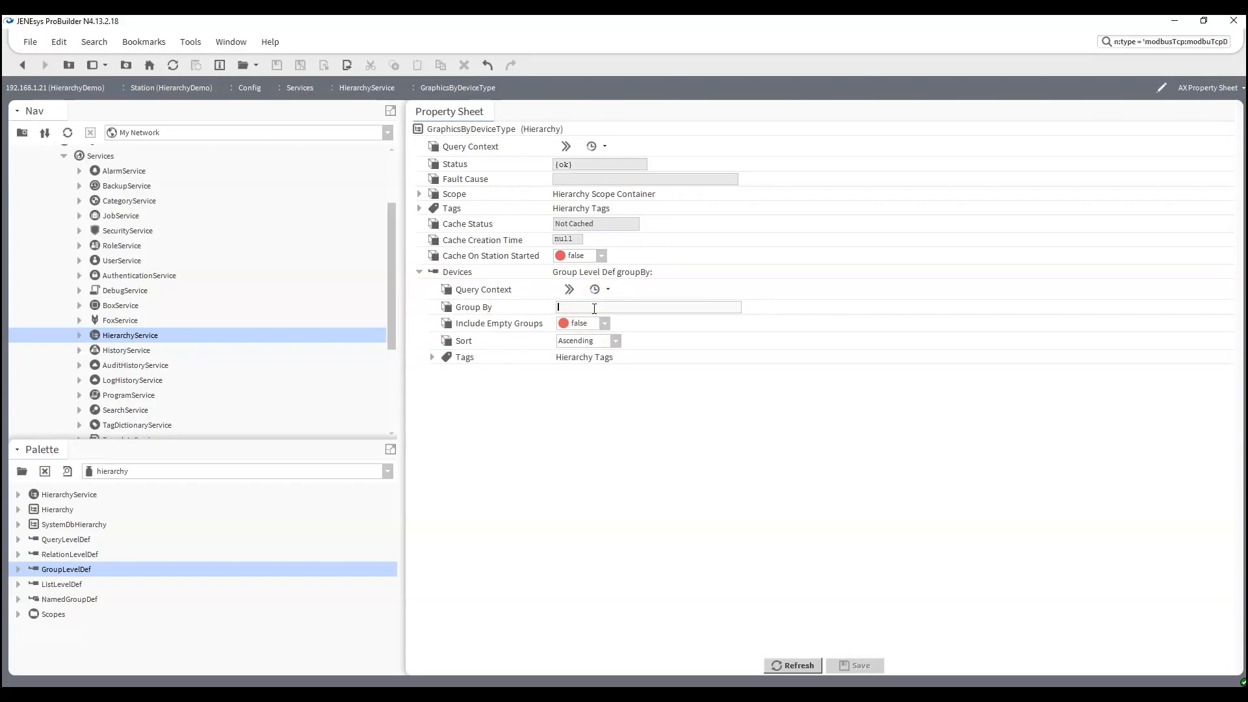
type("n:ven")
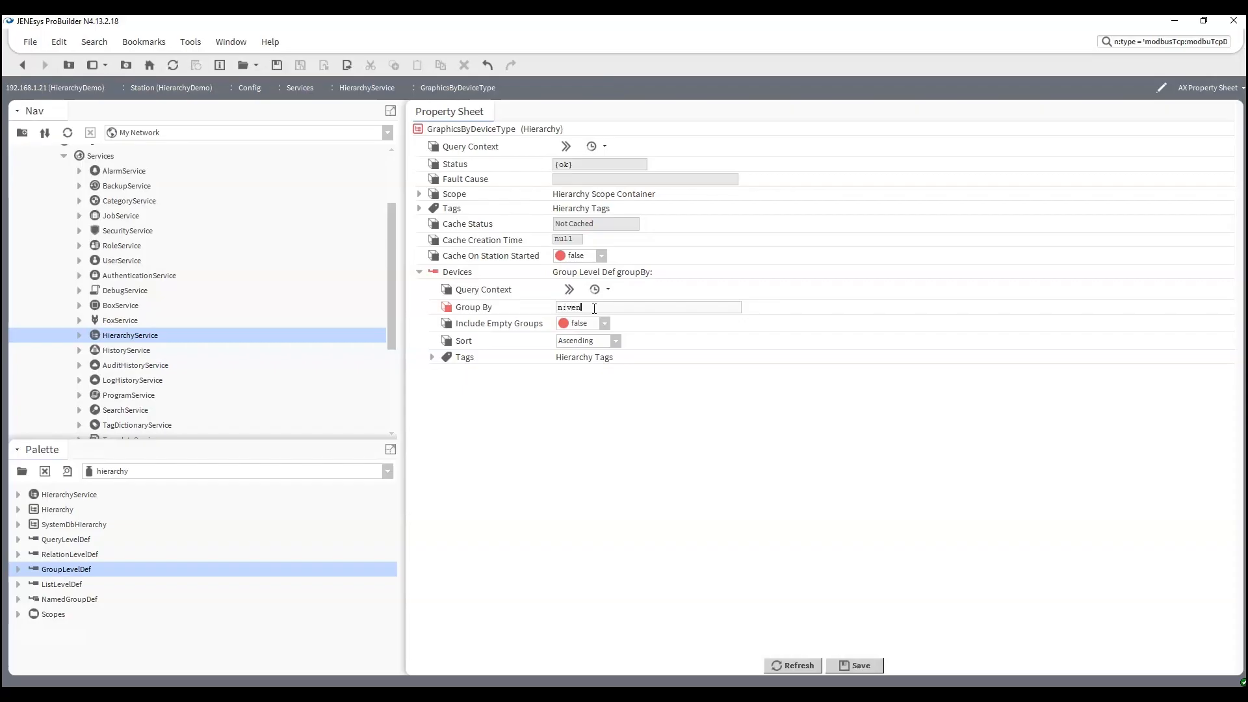
key("ctrl+s")
left_click(419, 272)
- Add a QueryLevelDef named Retrieve to GraphicsByDeviceType, set its query to n:device, and save
left_click_drag(65, 539, 495, 454)
left_click_drag(527, 411, 527, 410)
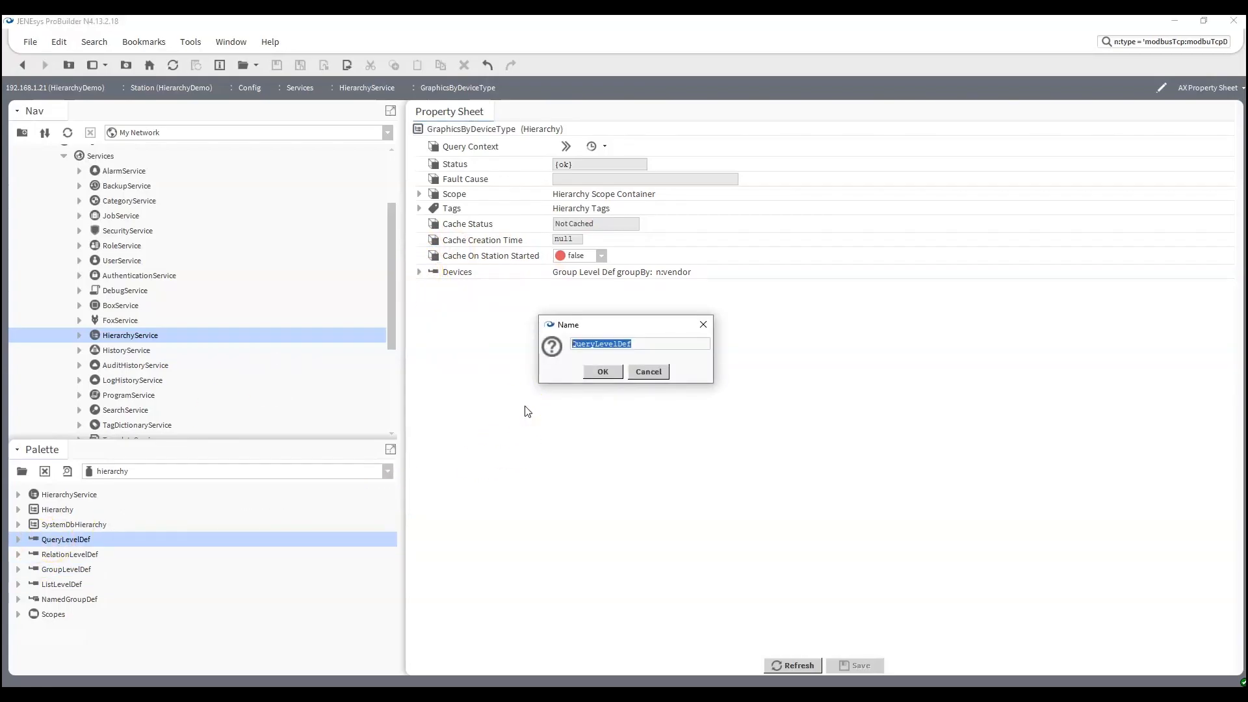
type("D")
type("etrieve")
key("Return")
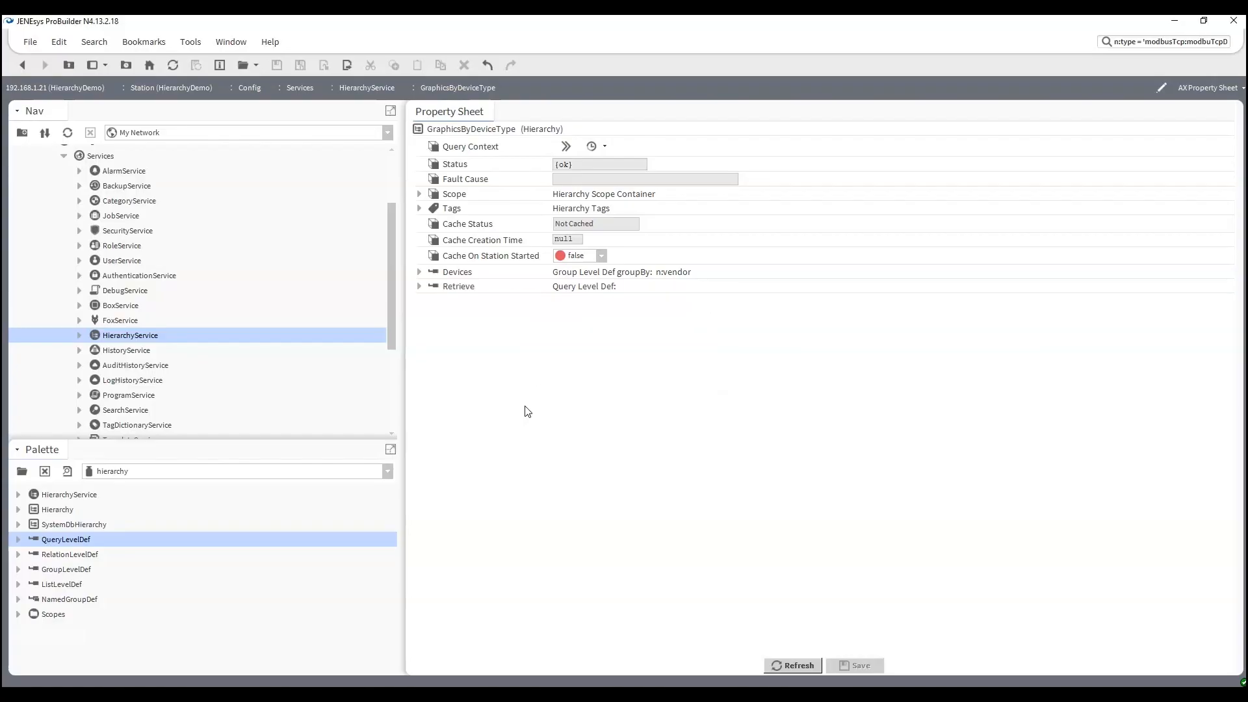
left_click(420, 287)
type("n")
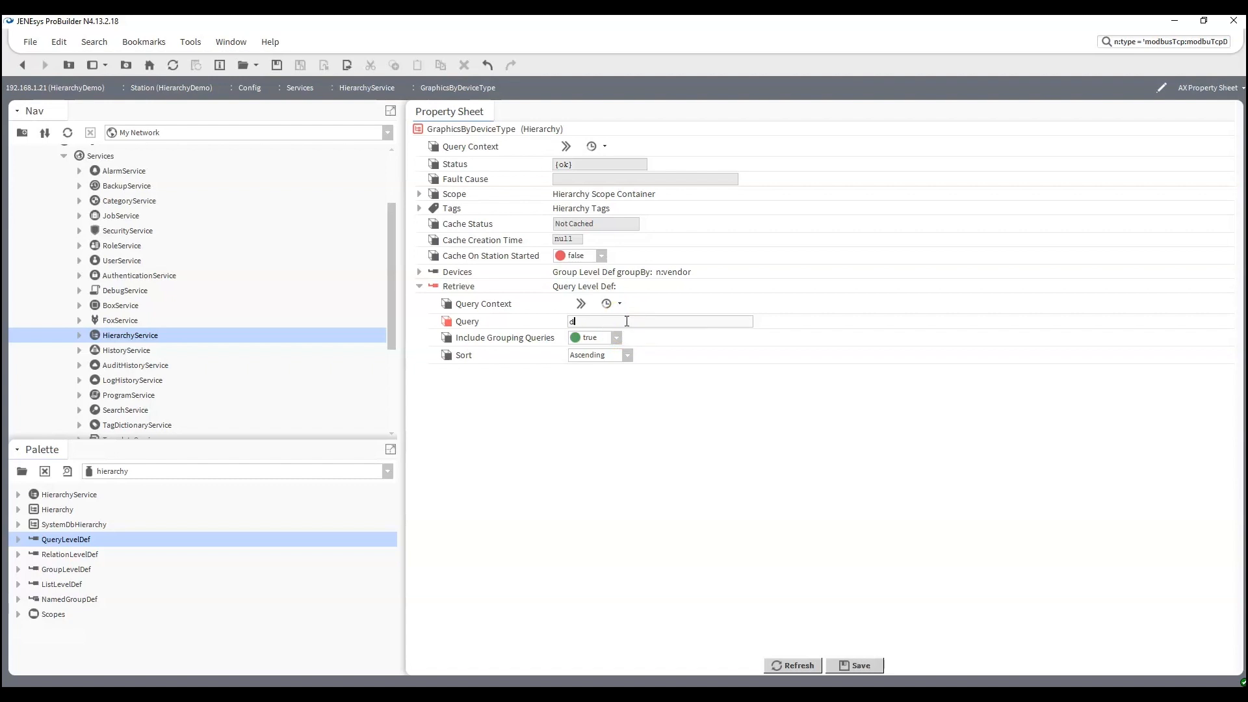
type(":device")
key("ctrl+s")
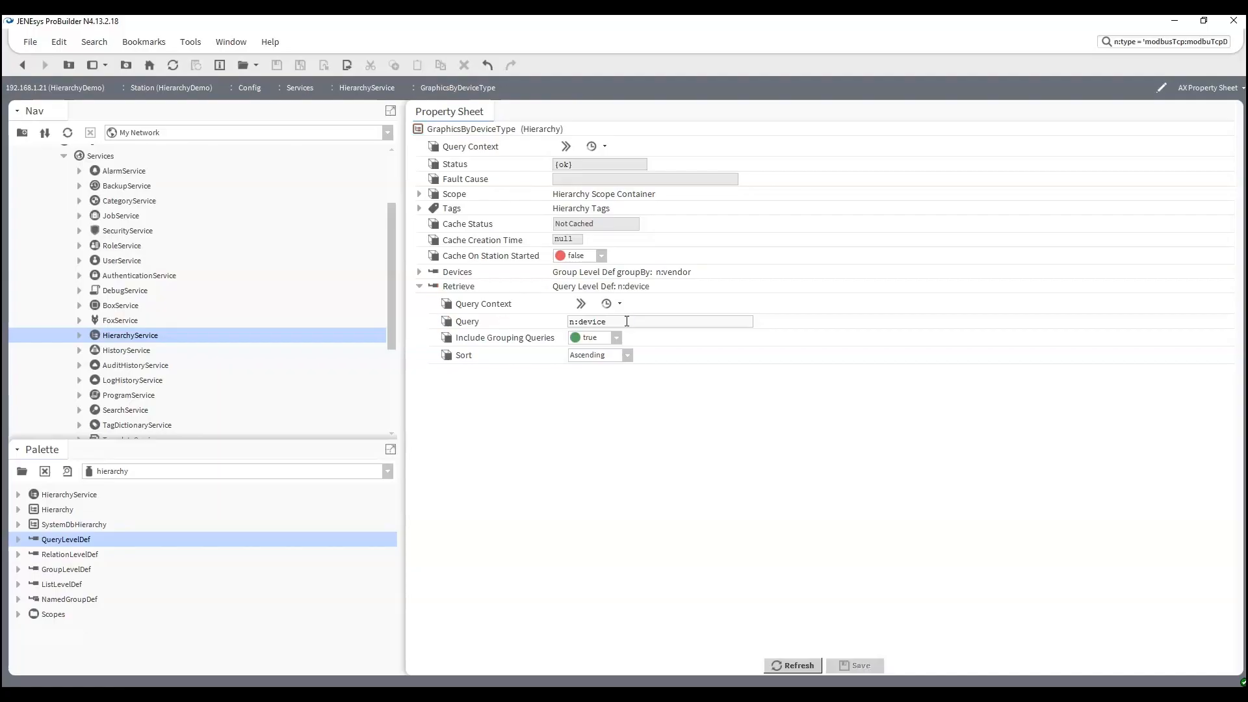
- Expand GraphicsByDeviceType under the station's Hierarchy and view AHU01's graphic from the AirHandlingUnits group, then collapse the hierarchy
scroll(181, 334, "down", 4)
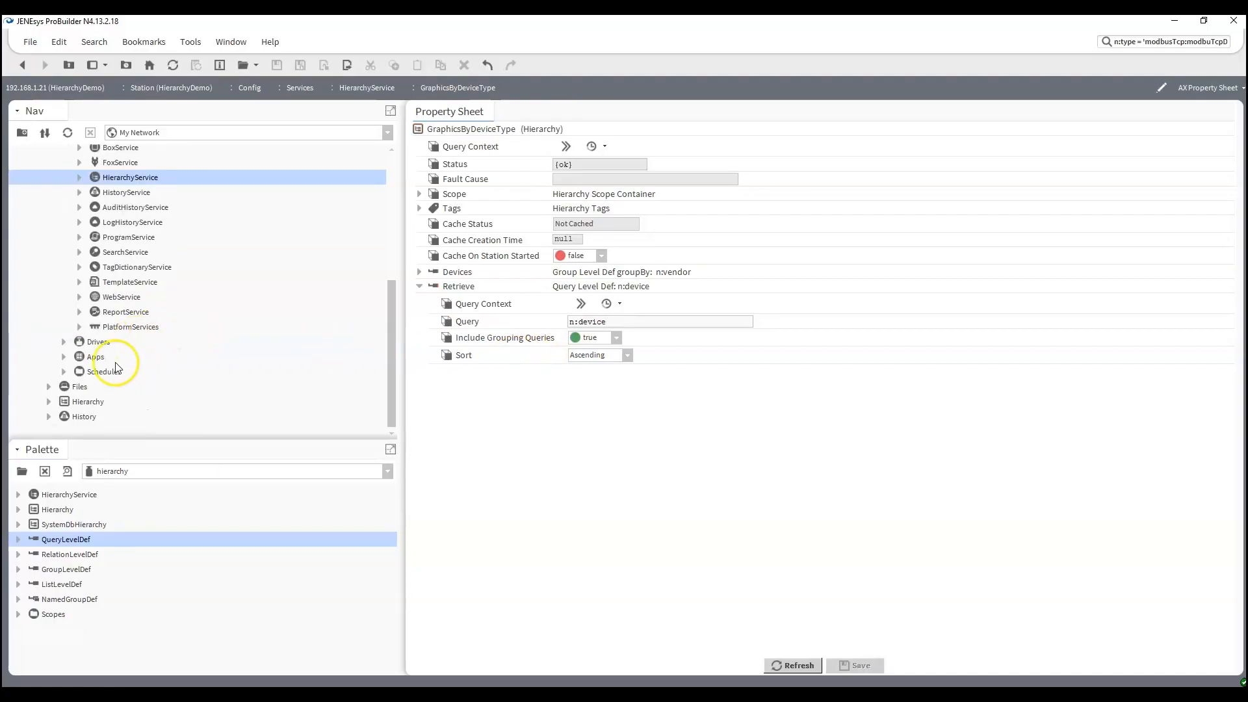
right_click(82, 403)
left_click(49, 401)
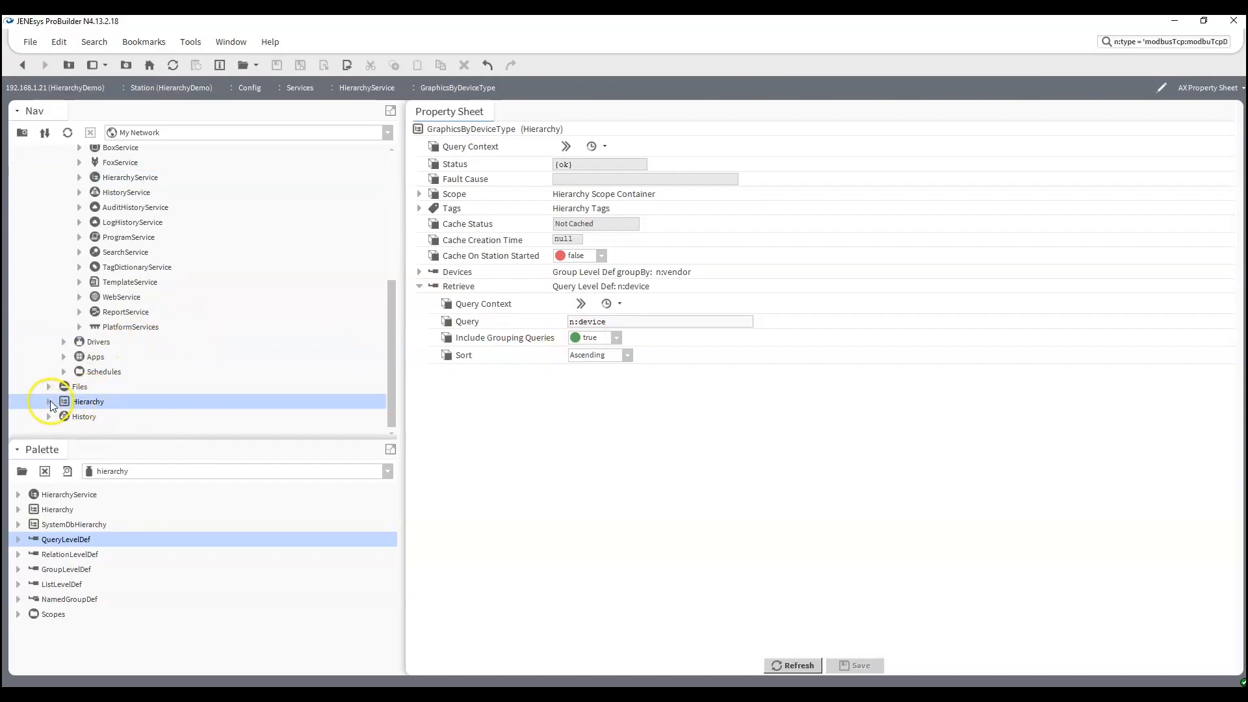
left_click(49, 401)
left_click(64, 425)
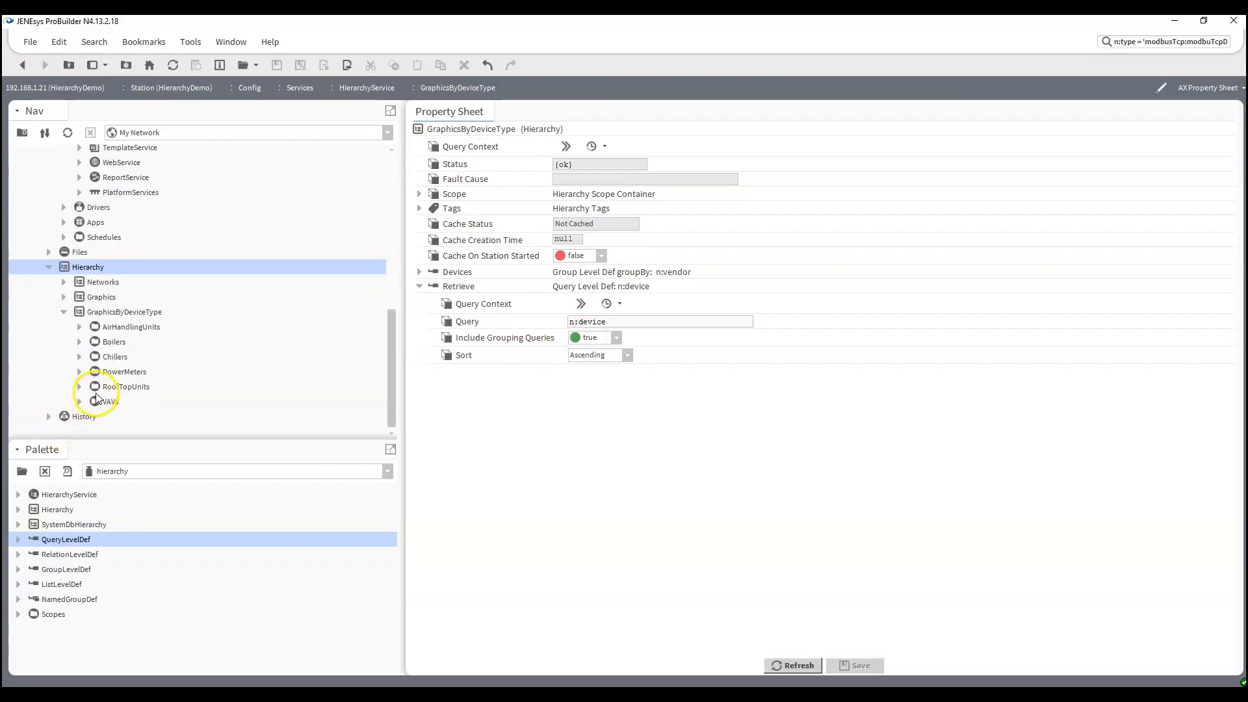
left_click(78, 327)
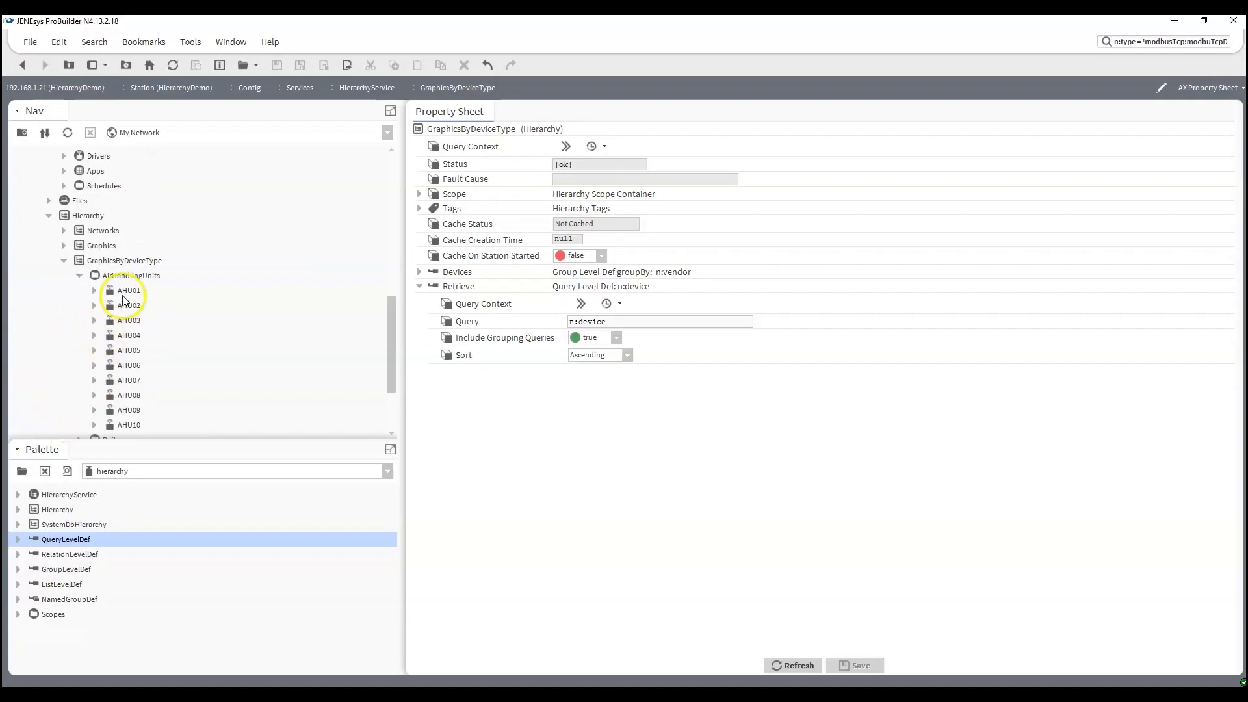
double_click(122, 291)
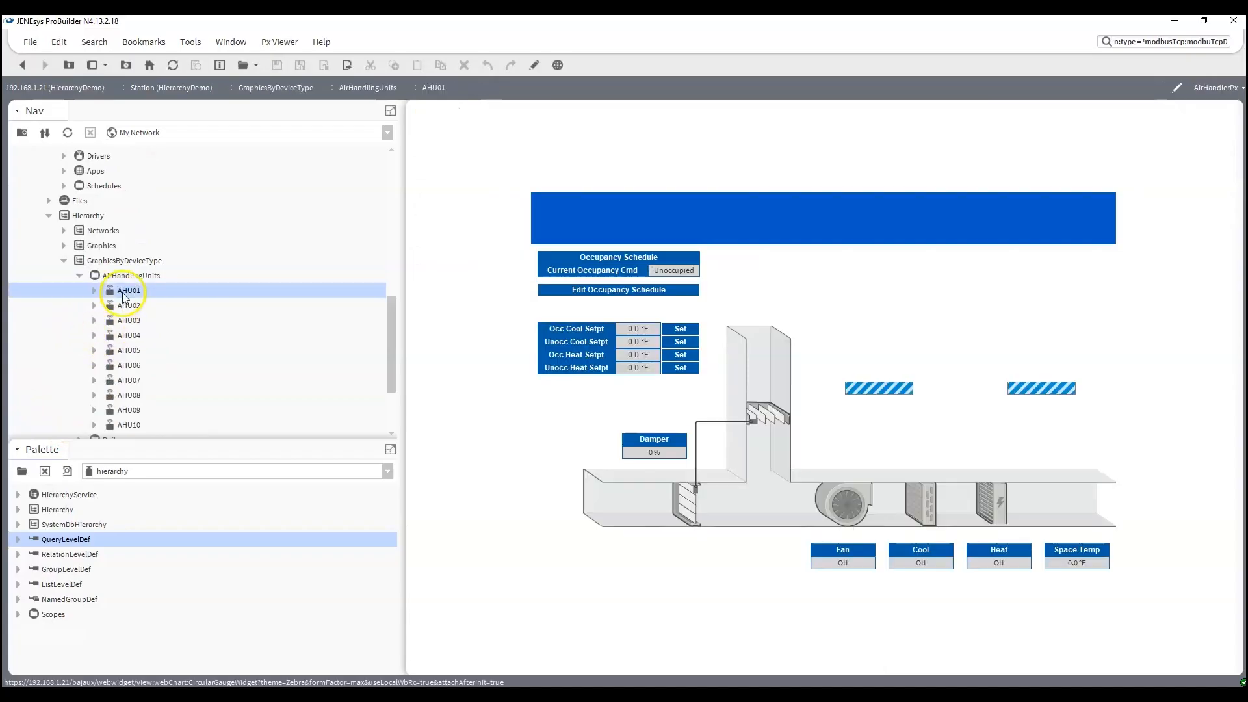
left_click(79, 275)
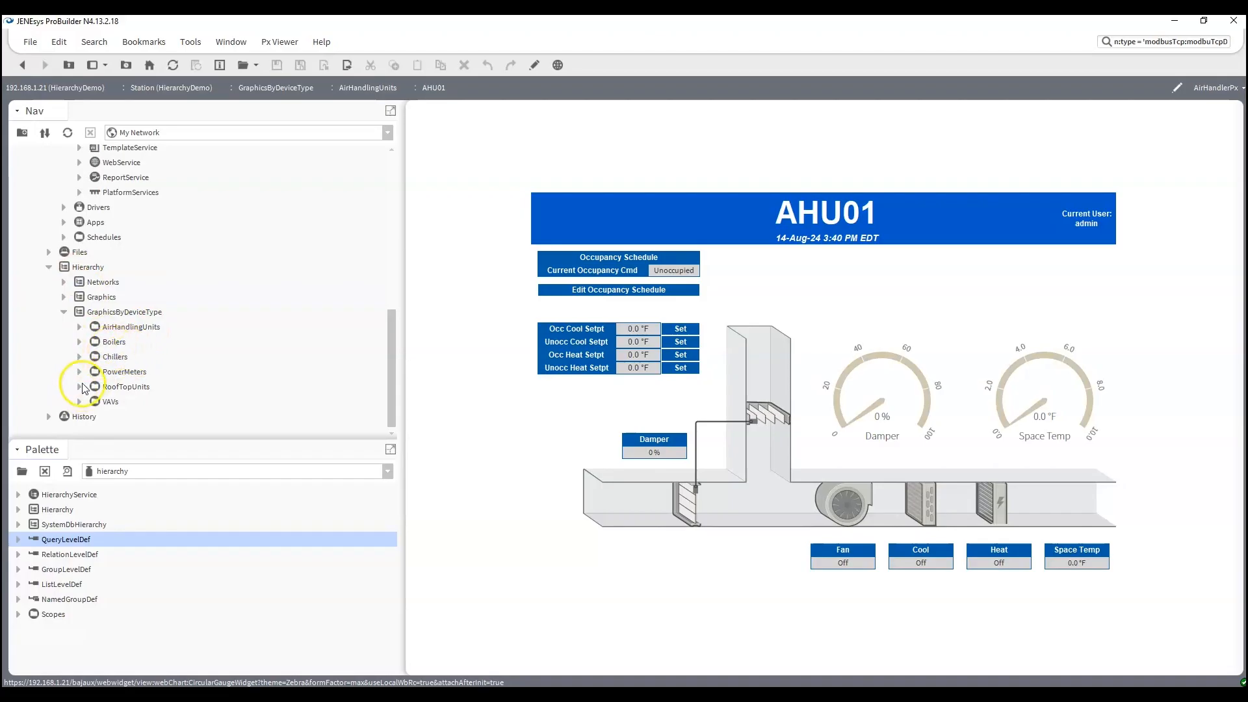
left_click(65, 314)
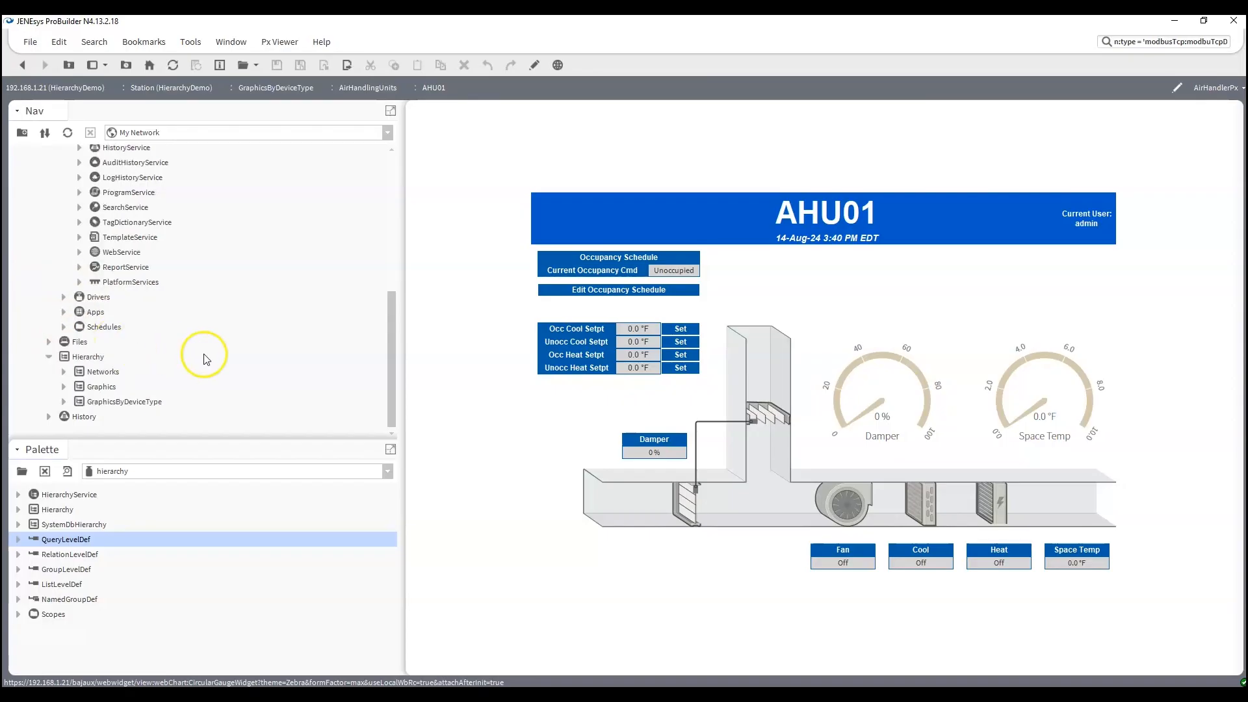
- Expand the station's Schedules folder and examine its schedules alongside the services and existing hierarchies in the station tree
left_click(64, 326)
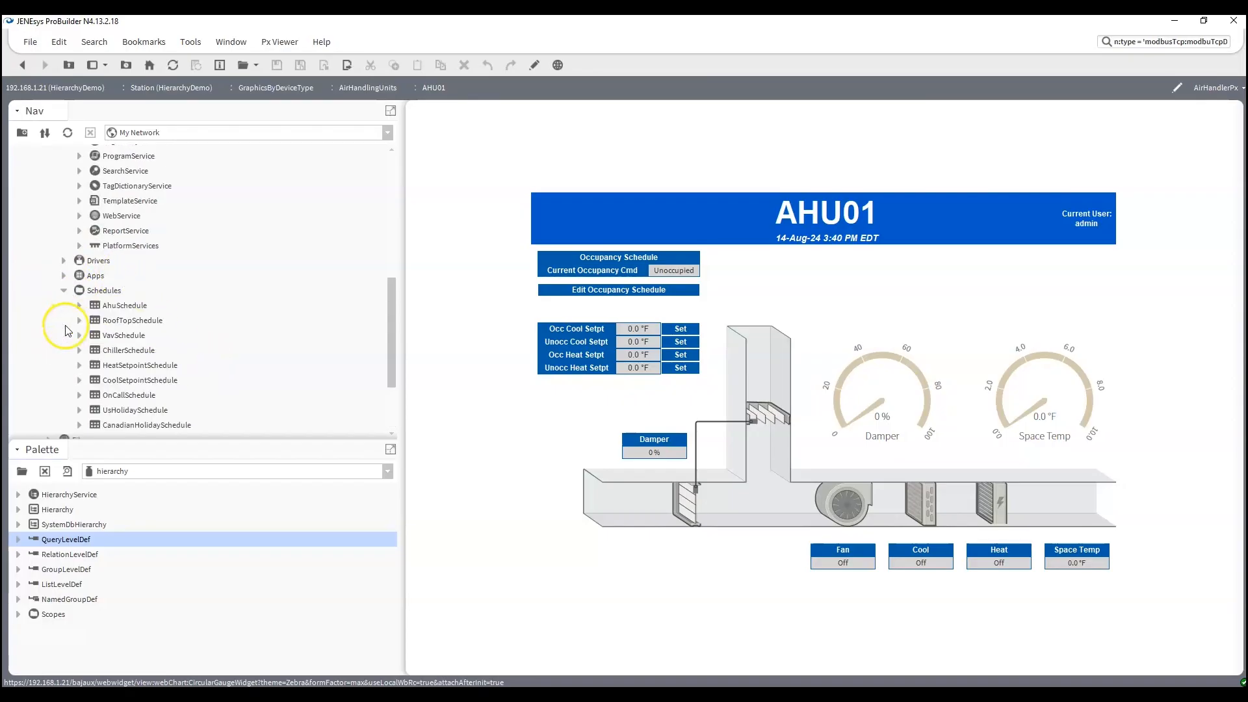
scroll(159, 395, "up", 2)
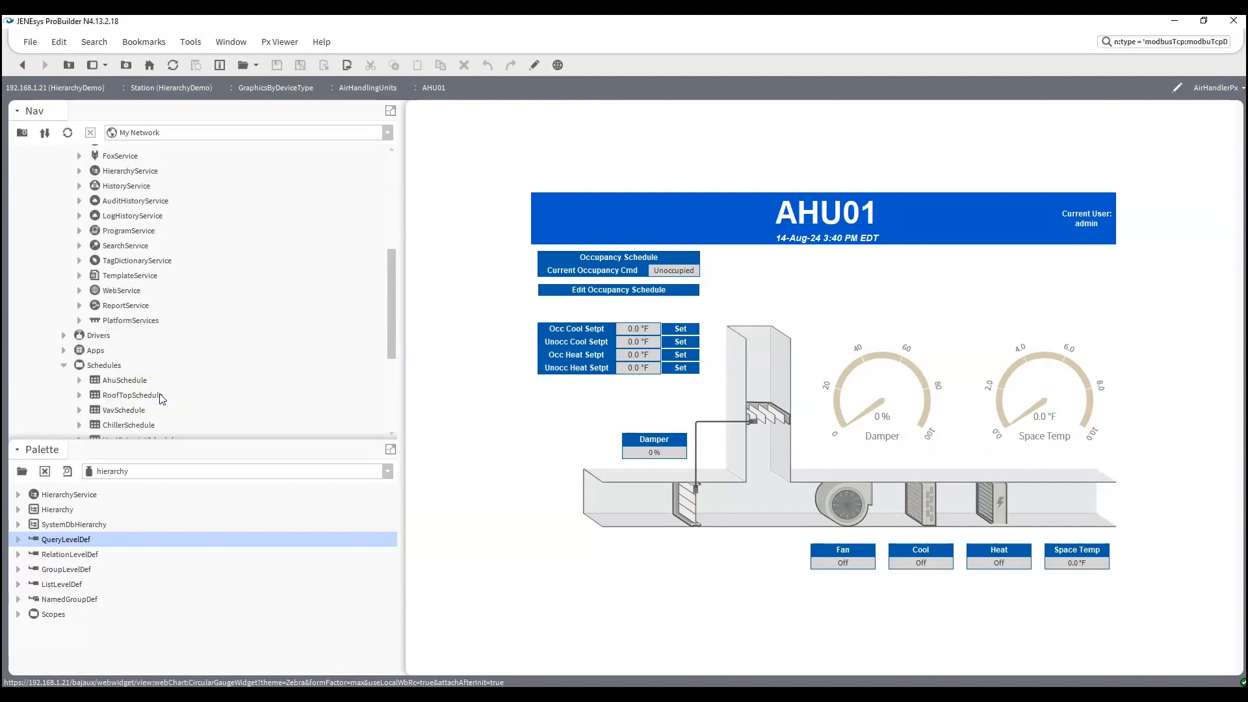
scroll(225, 331, "up", 6)
scroll(189, 300, "down", 3)
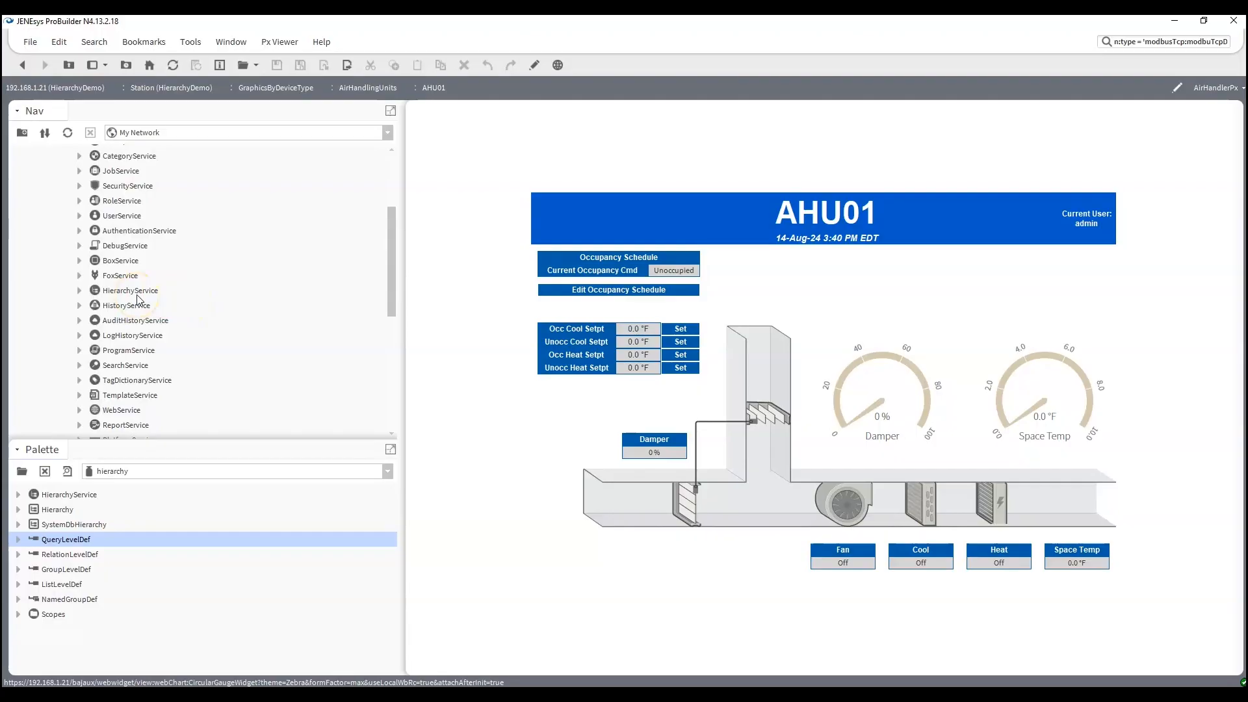
scroll(162, 351, "down", 3)
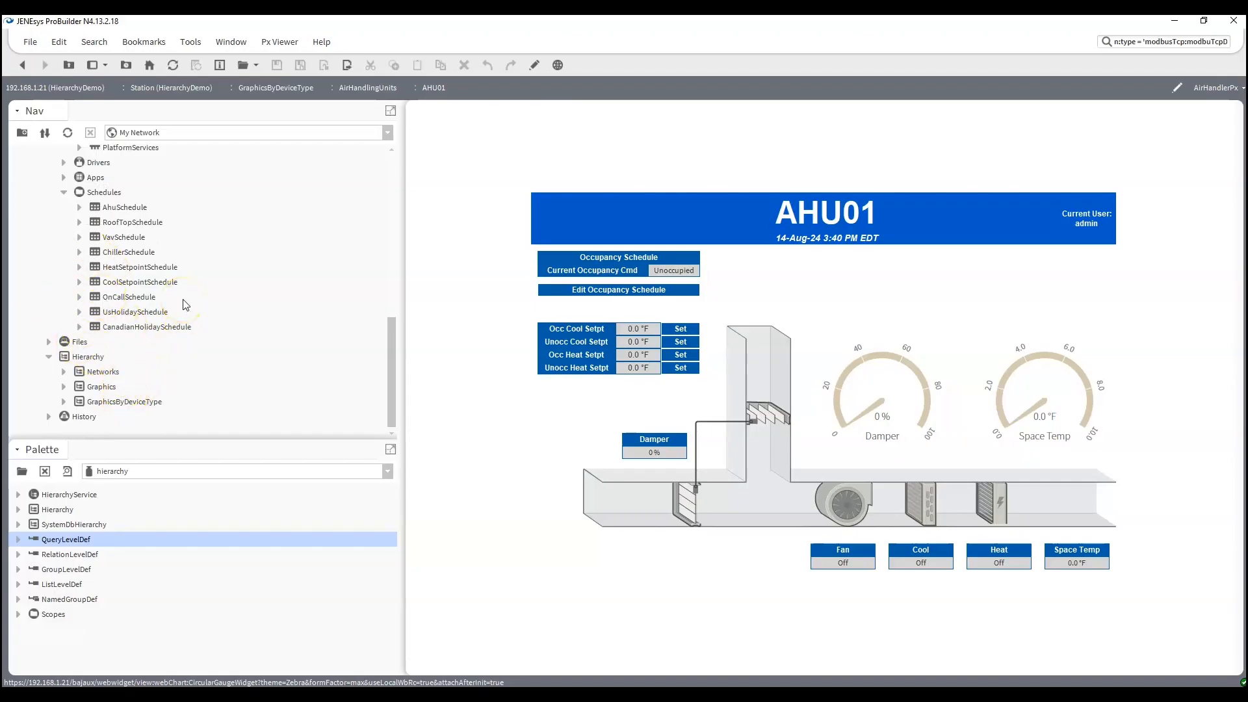
scroll(185, 305, "up", 6)
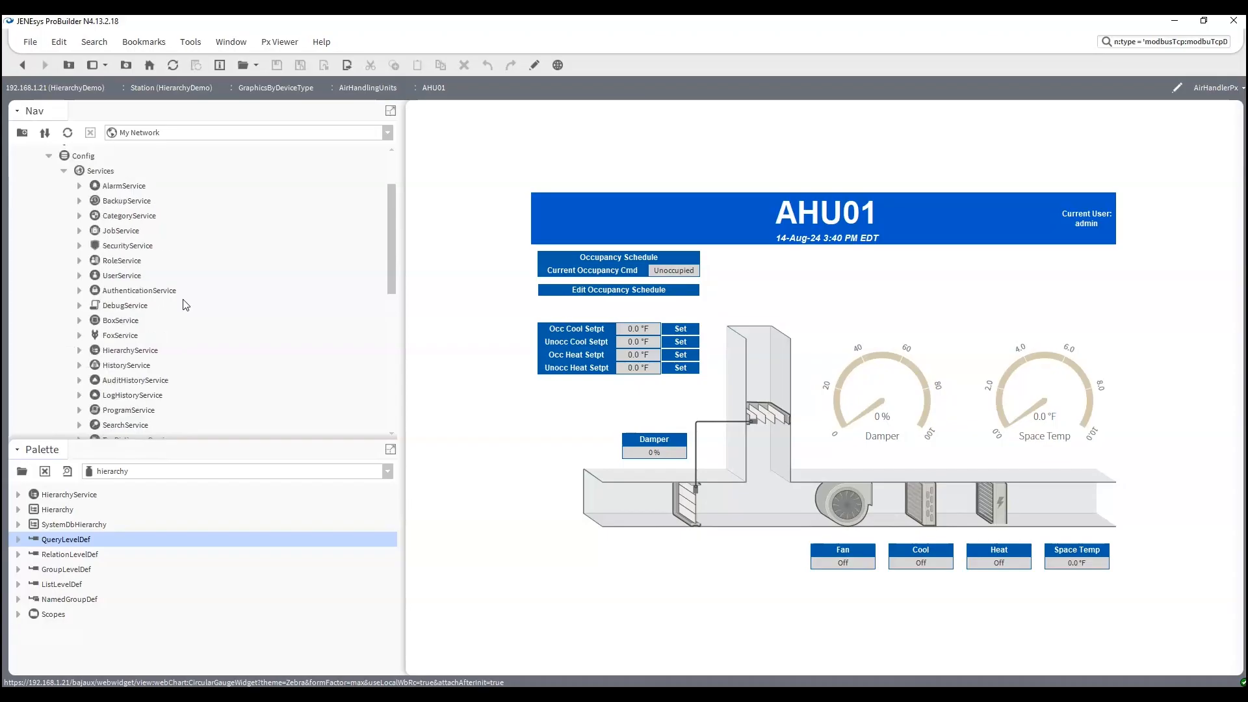
scroll(184, 299, "down", 6)
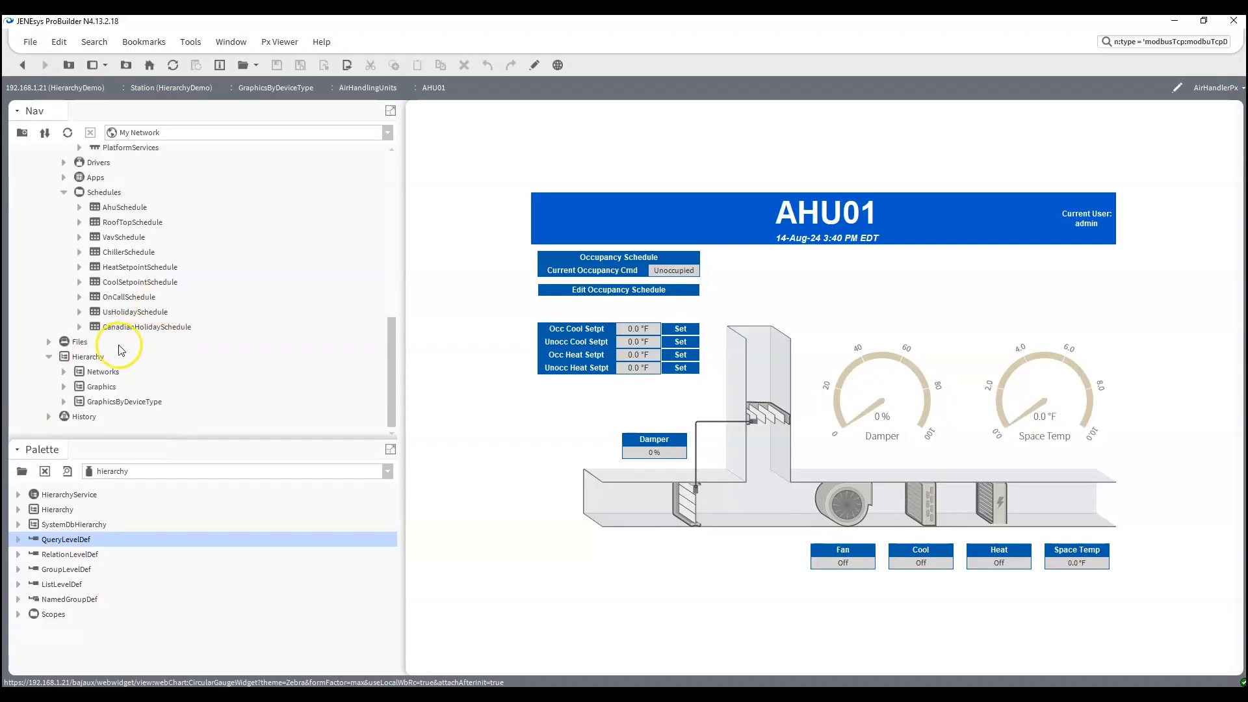
scroll(123, 338, "up", 6)
scroll(125, 340, "up", 10)
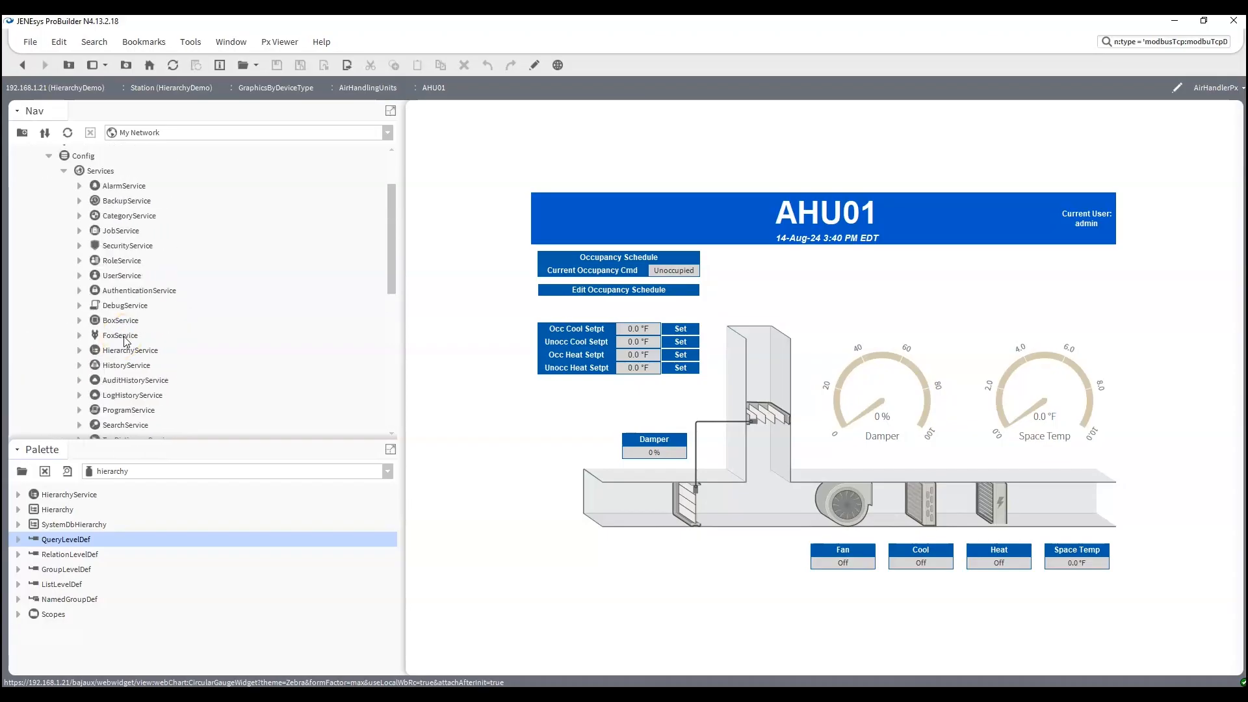
scroll(125, 340, "down", 4)
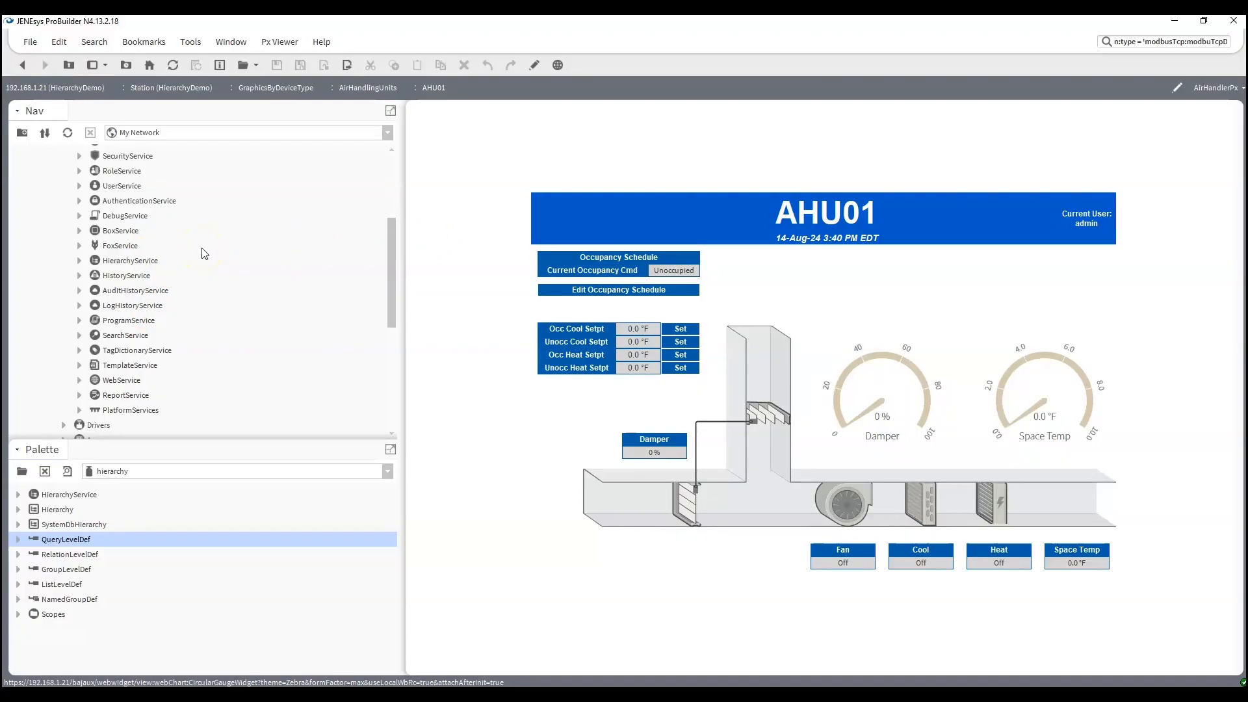
scroll(202, 254, "down", 6)
double_click(91, 357)
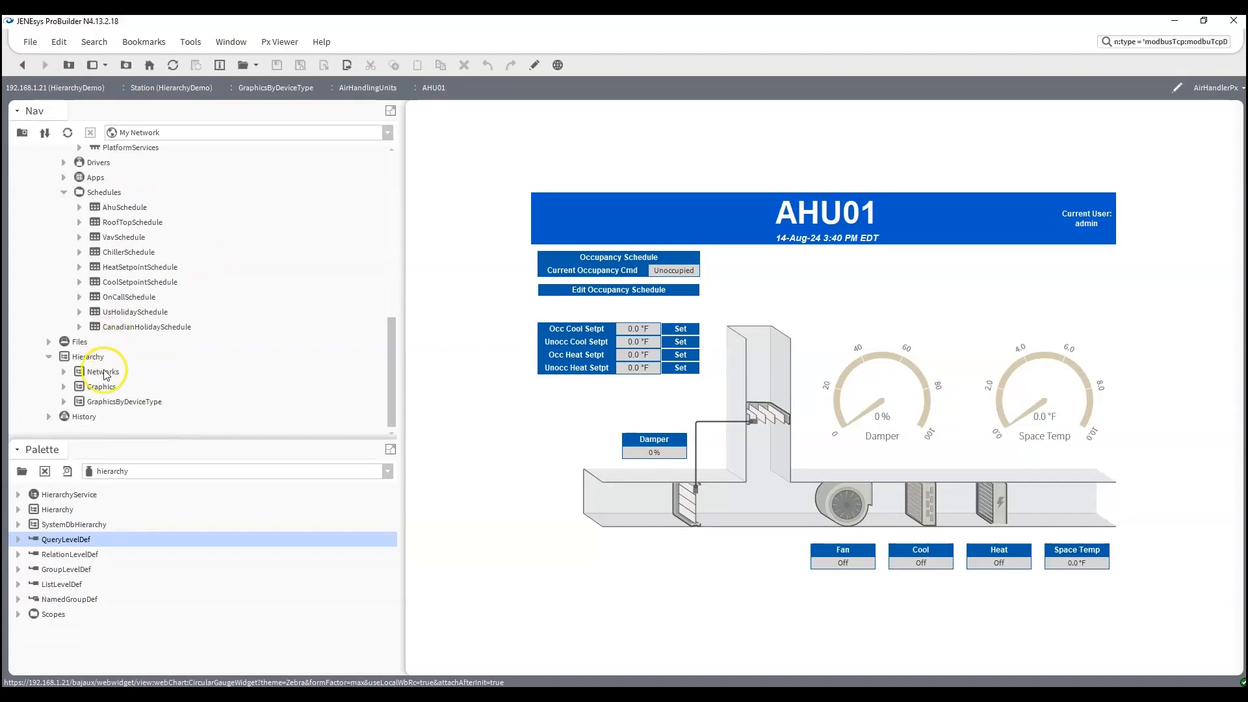
- View AhuSchedule's implied tags, including n:type and n:schedule, and close the tag editor without changes
right_click(120, 210)
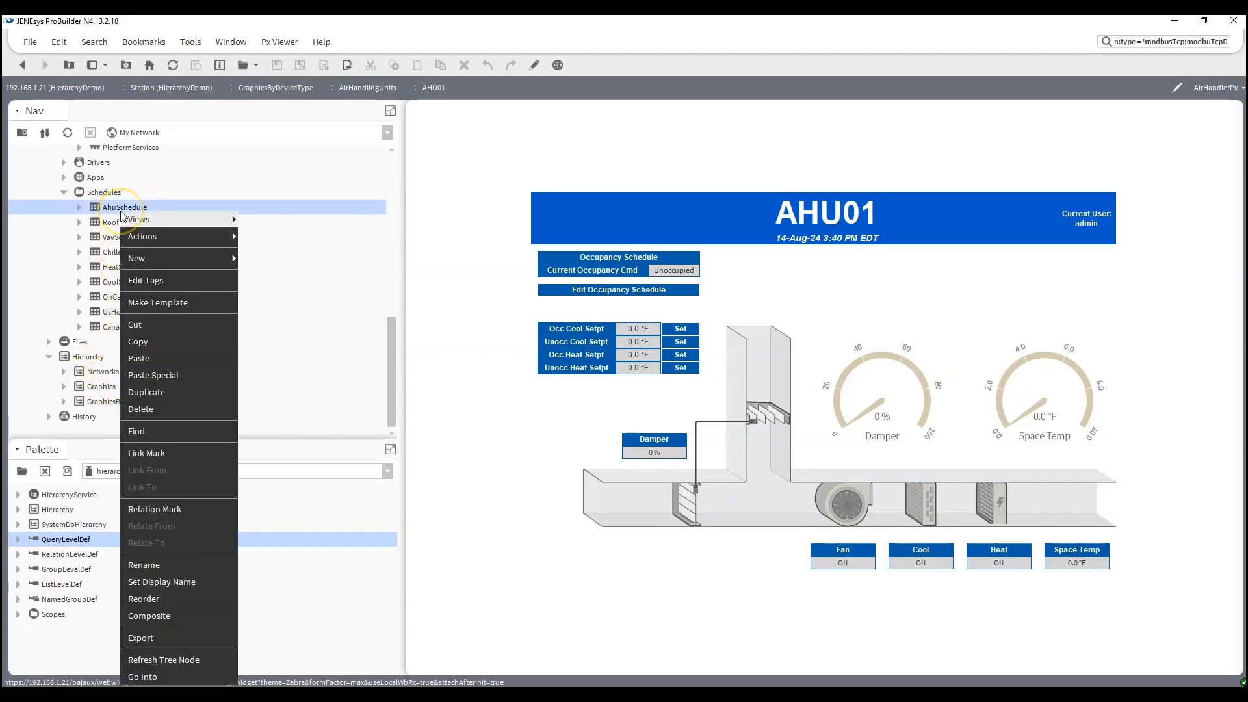
mouse_move(120, 210)
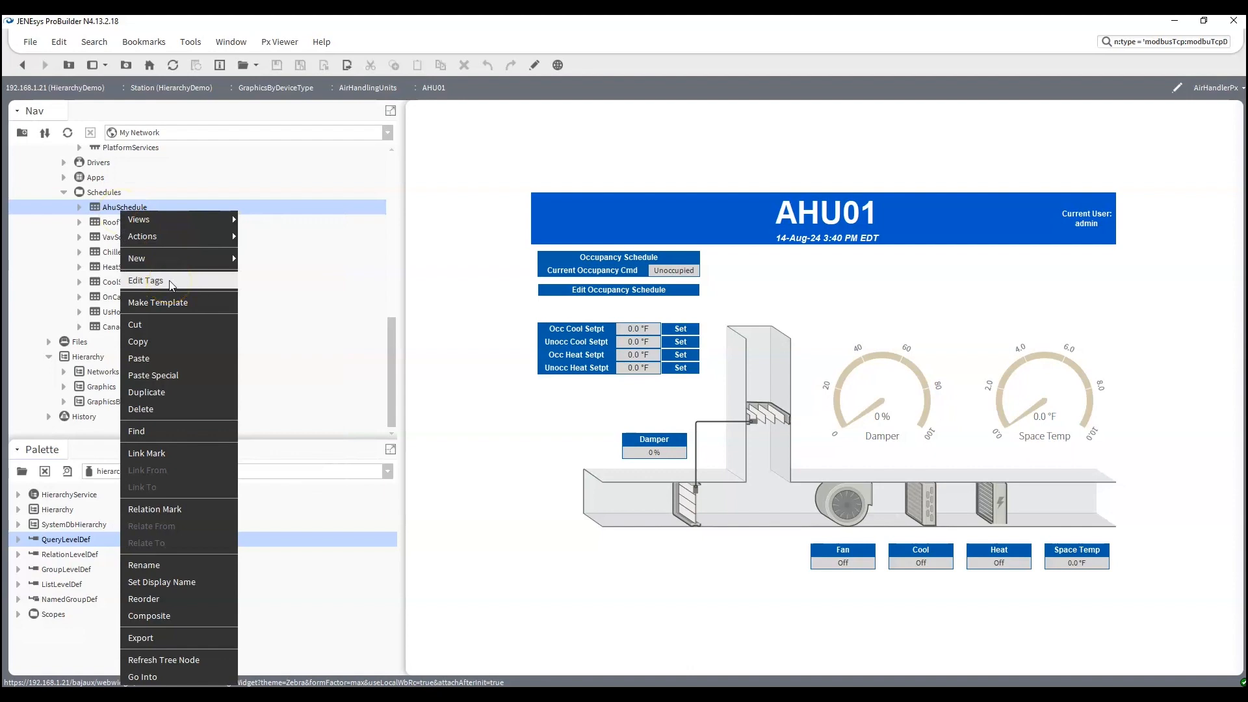
left_click(171, 281)
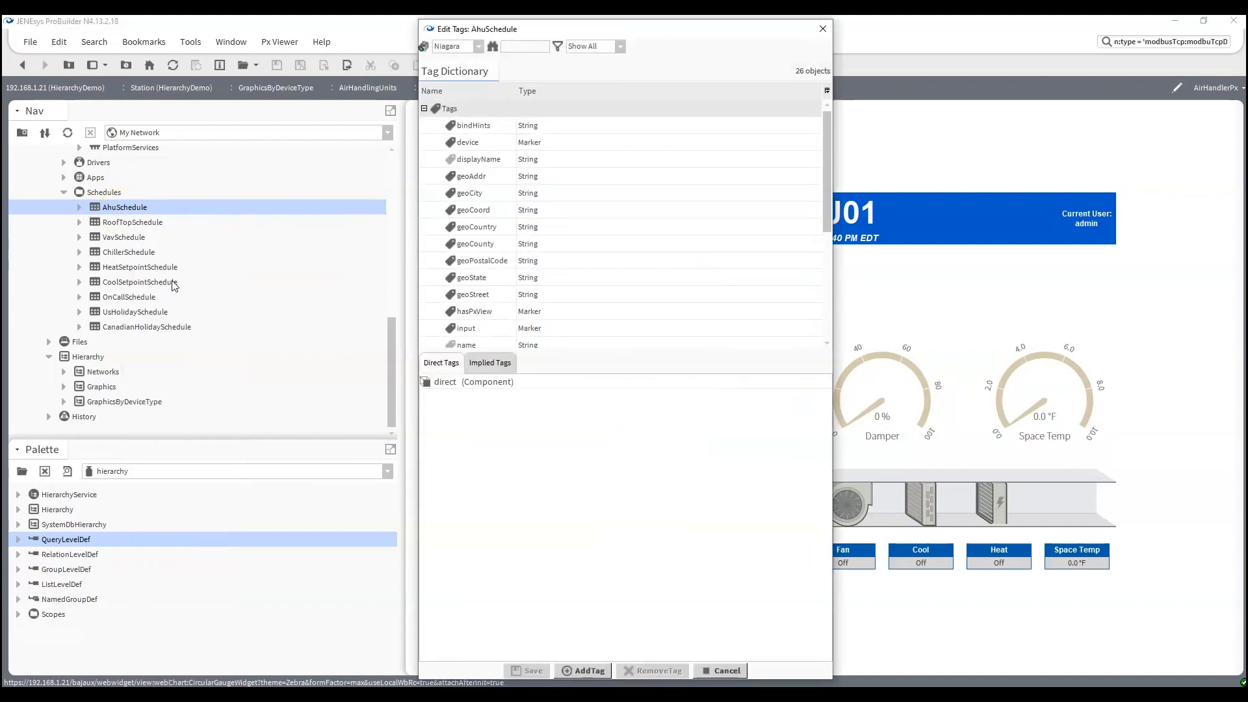
left_click(475, 368)
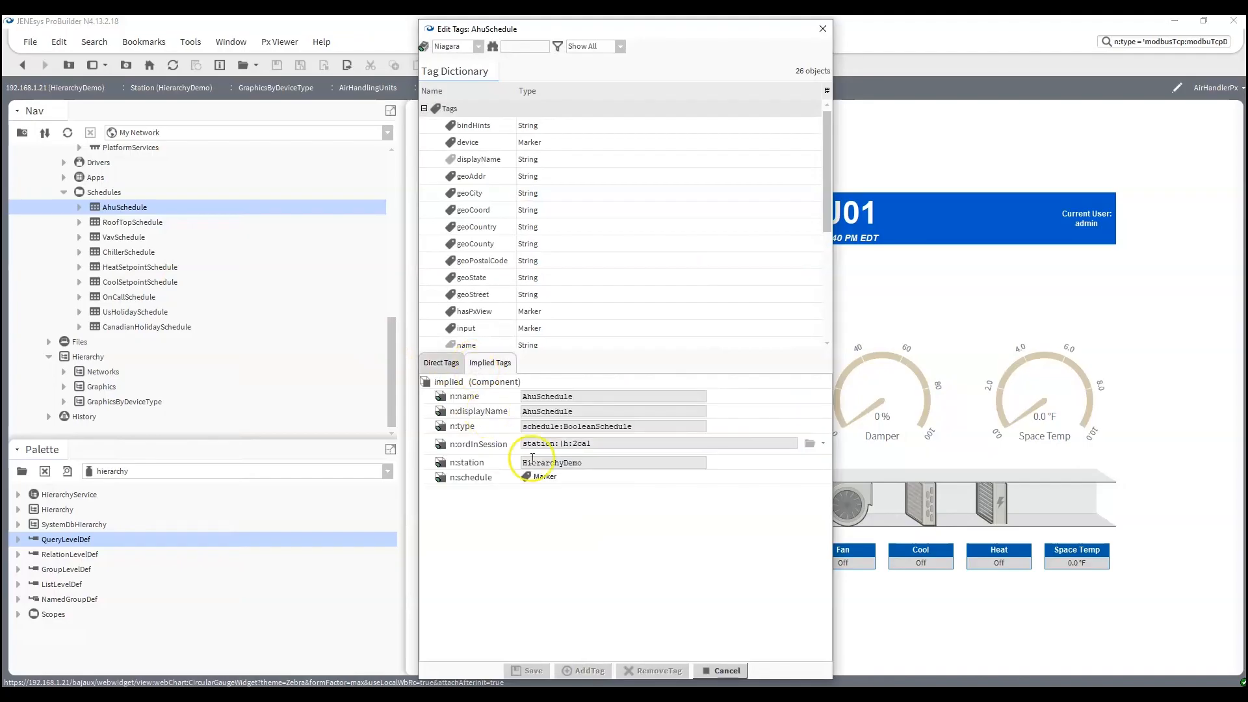
left_click_drag(650, 426, 323, 423)
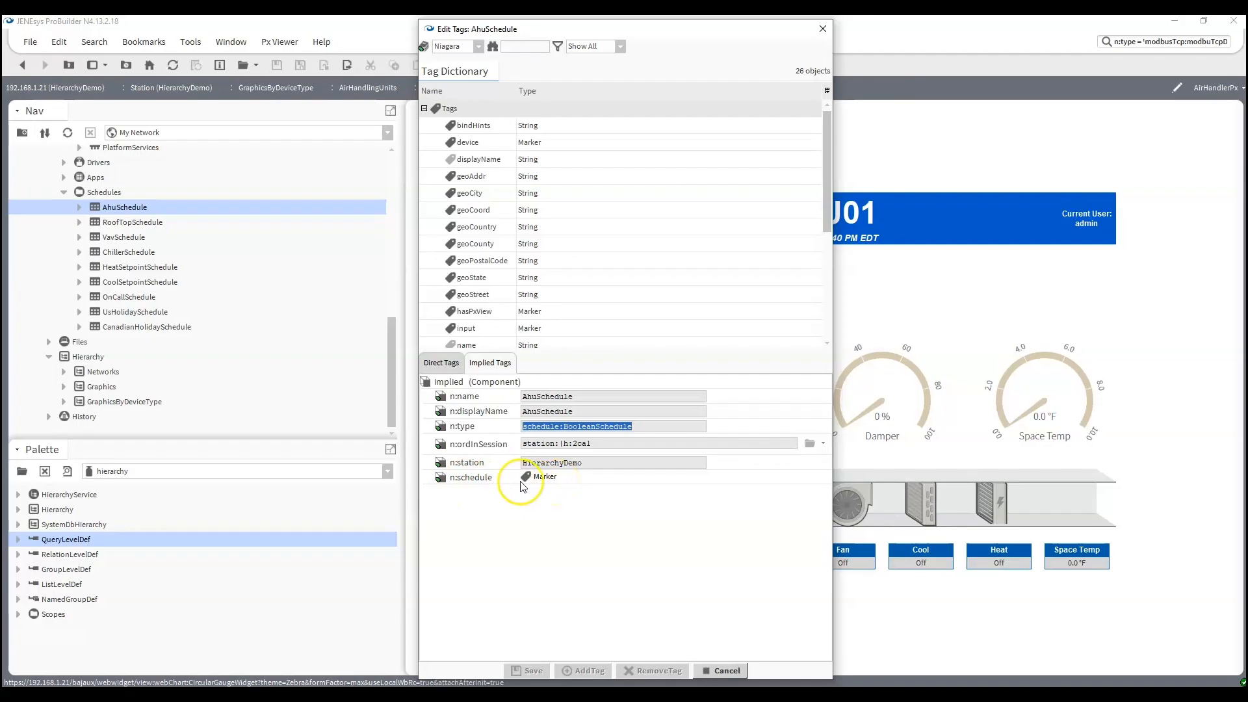
left_click(823, 29)
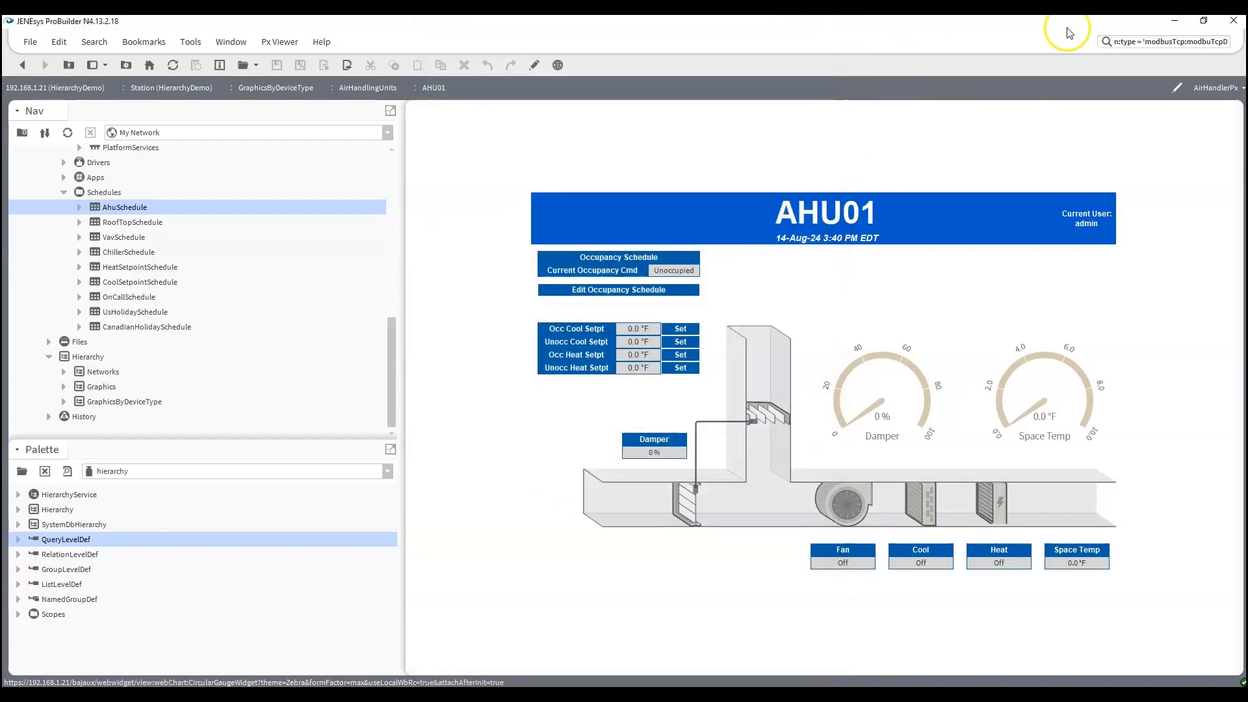
- Search the station for n:schedule and look through the first page of results
triple_click(1116, 40)
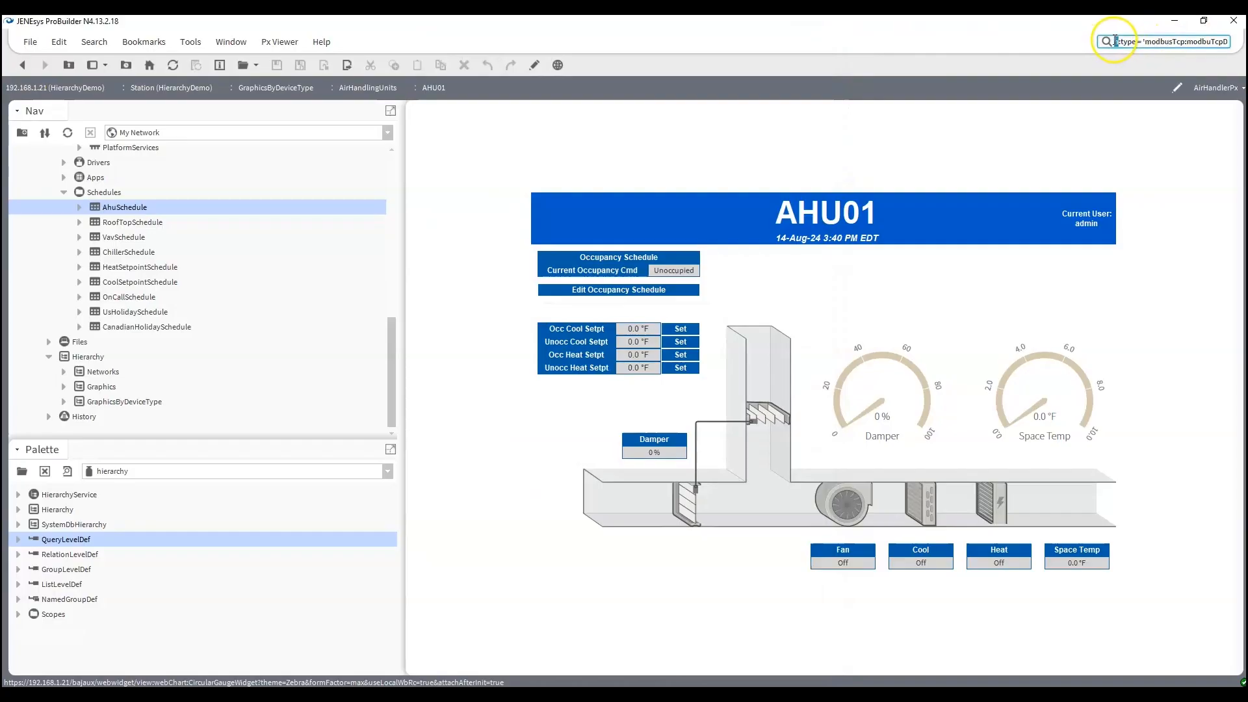
key("BackSpace")
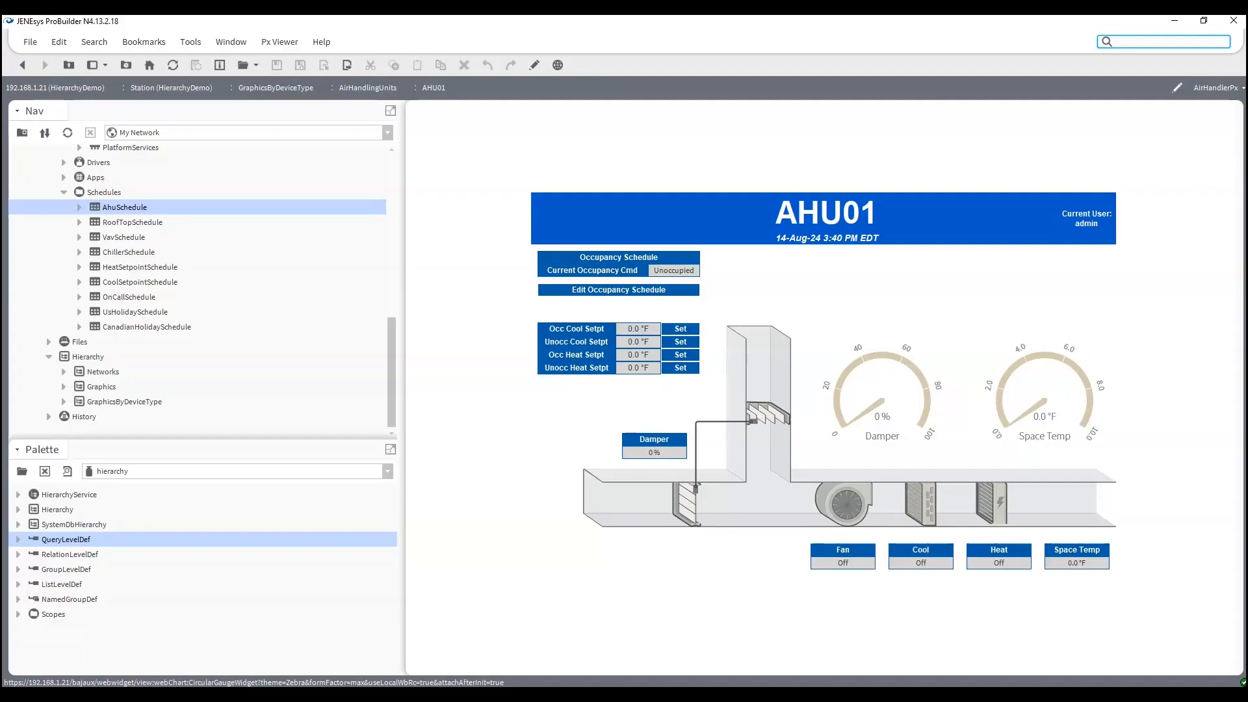
type("n:schedule")
key("Return")
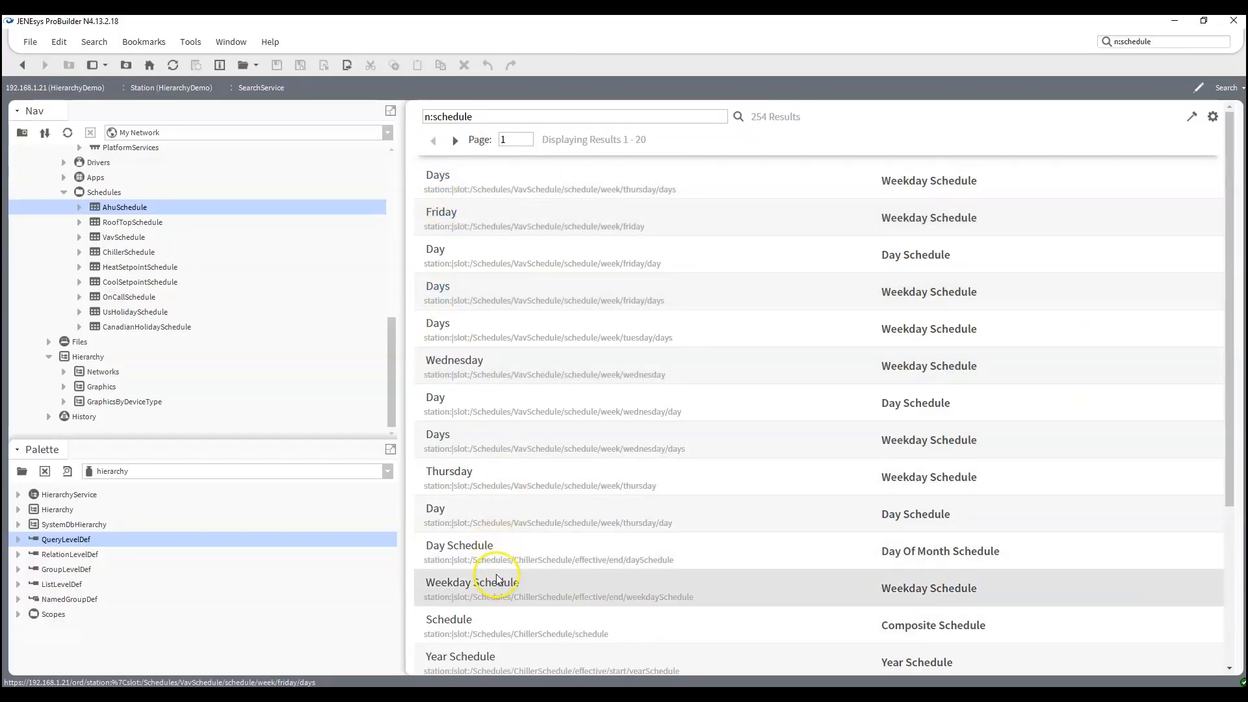
scroll(513, 567, "down", 3)
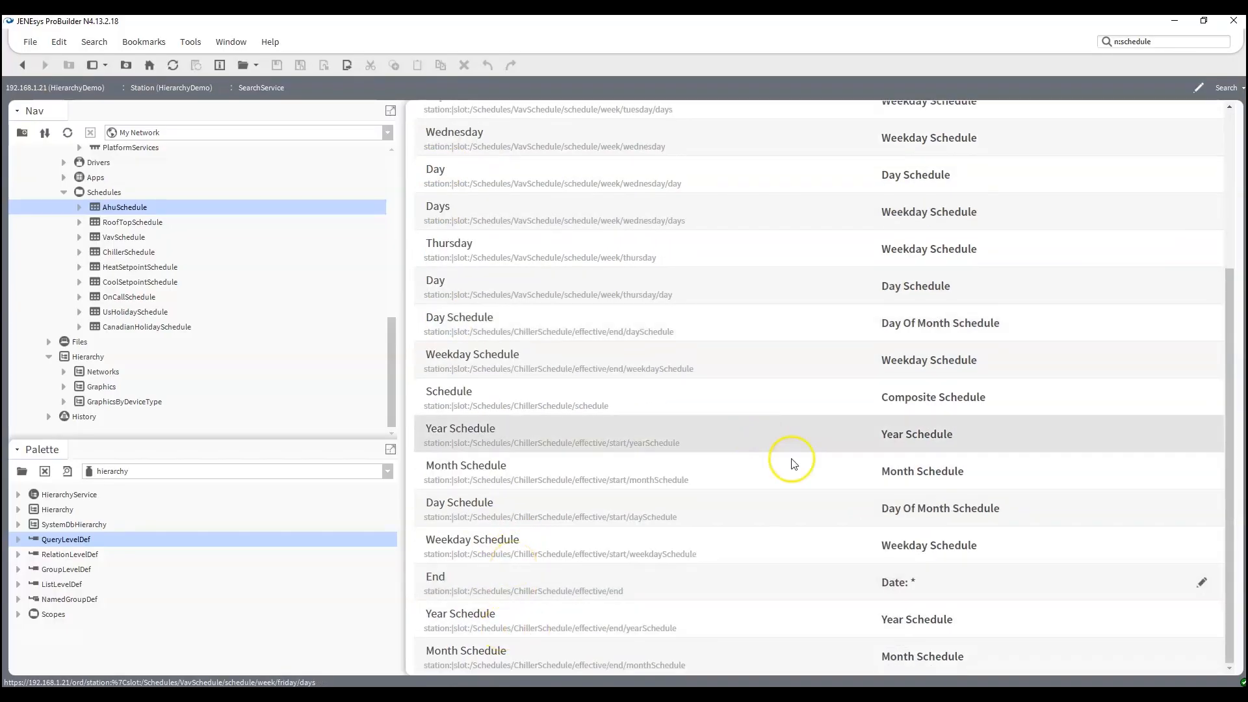
scroll(650, 494, "up", 3)
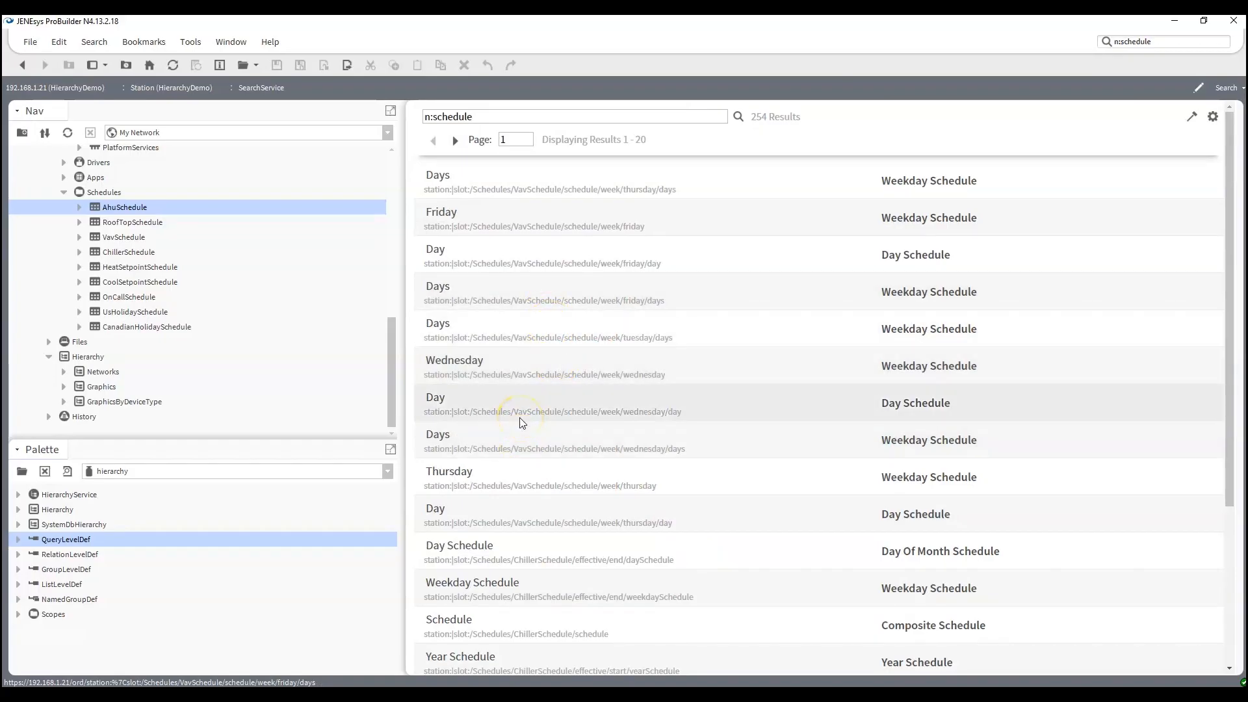
- Try to open AhuSchedule in the Tag Manager view
scroll(179, 328, "up", 3)
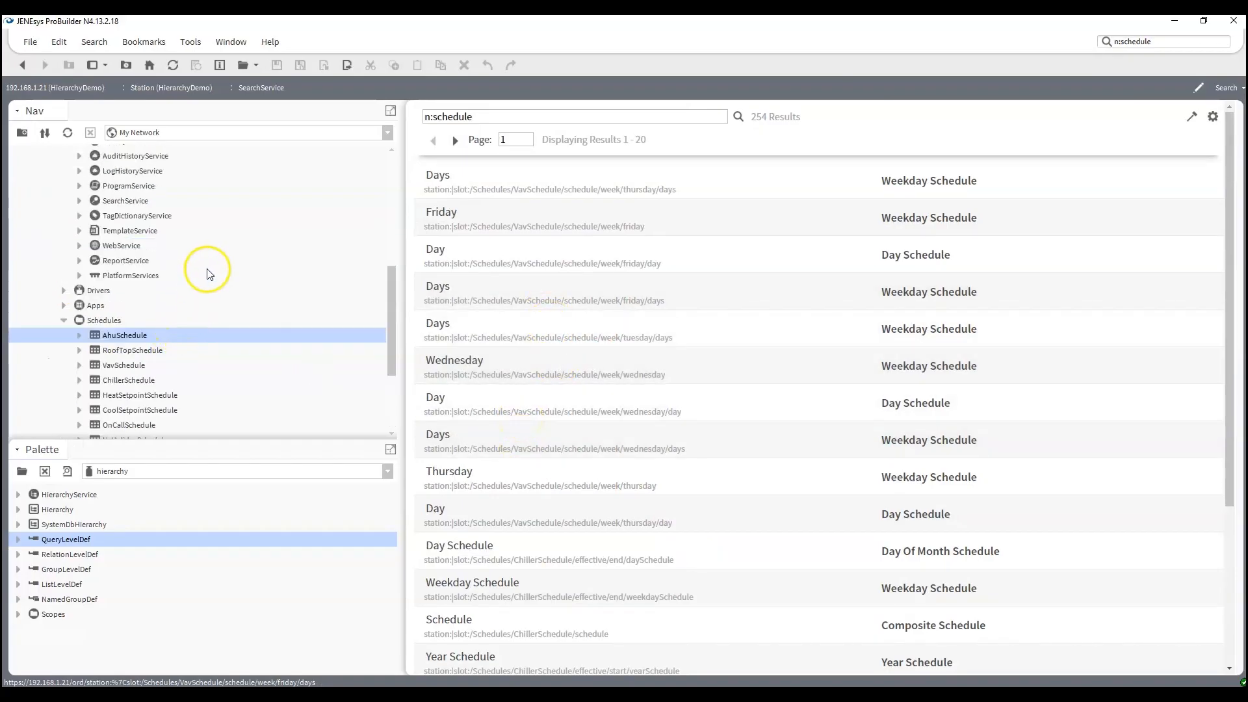
right_click(153, 333)
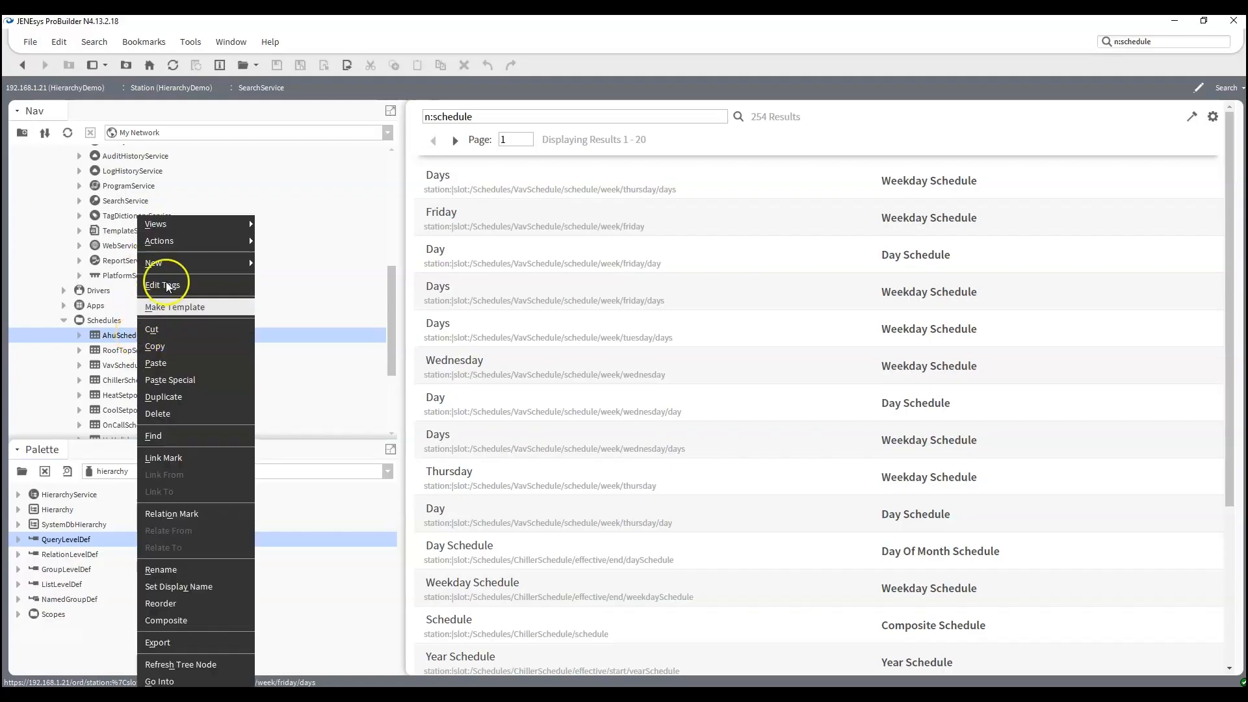
mouse_move(188, 229)
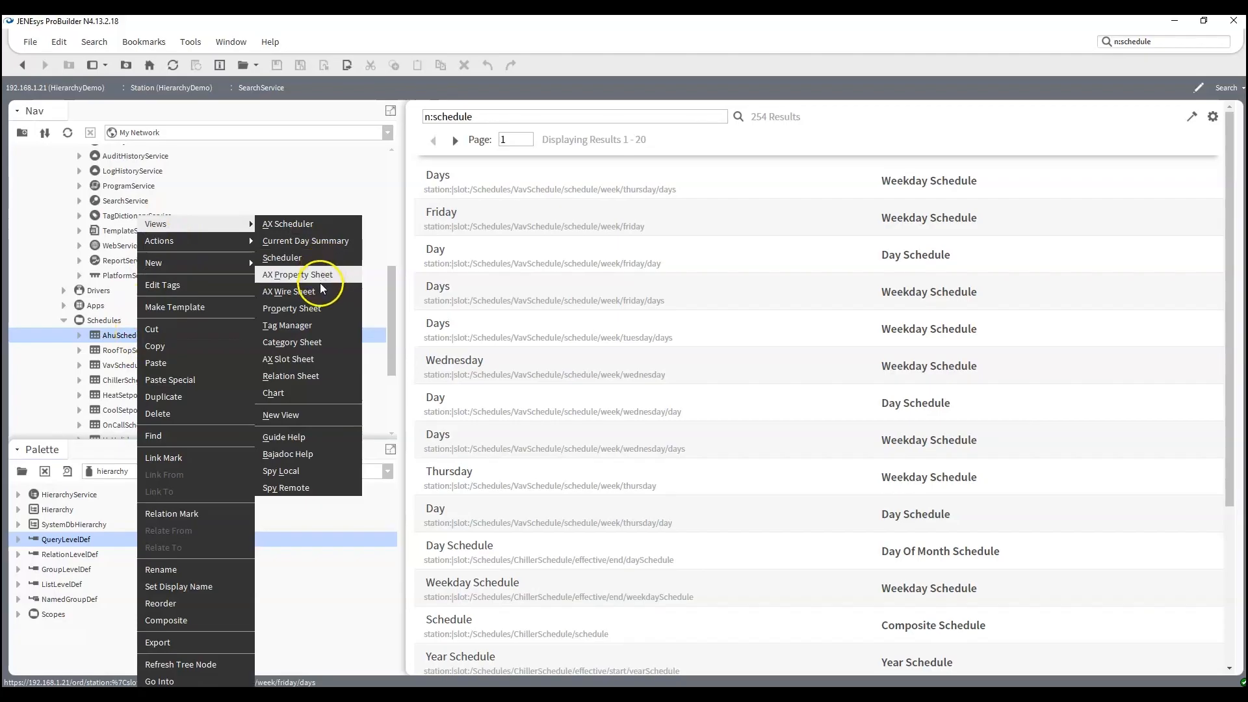
left_click(315, 325)
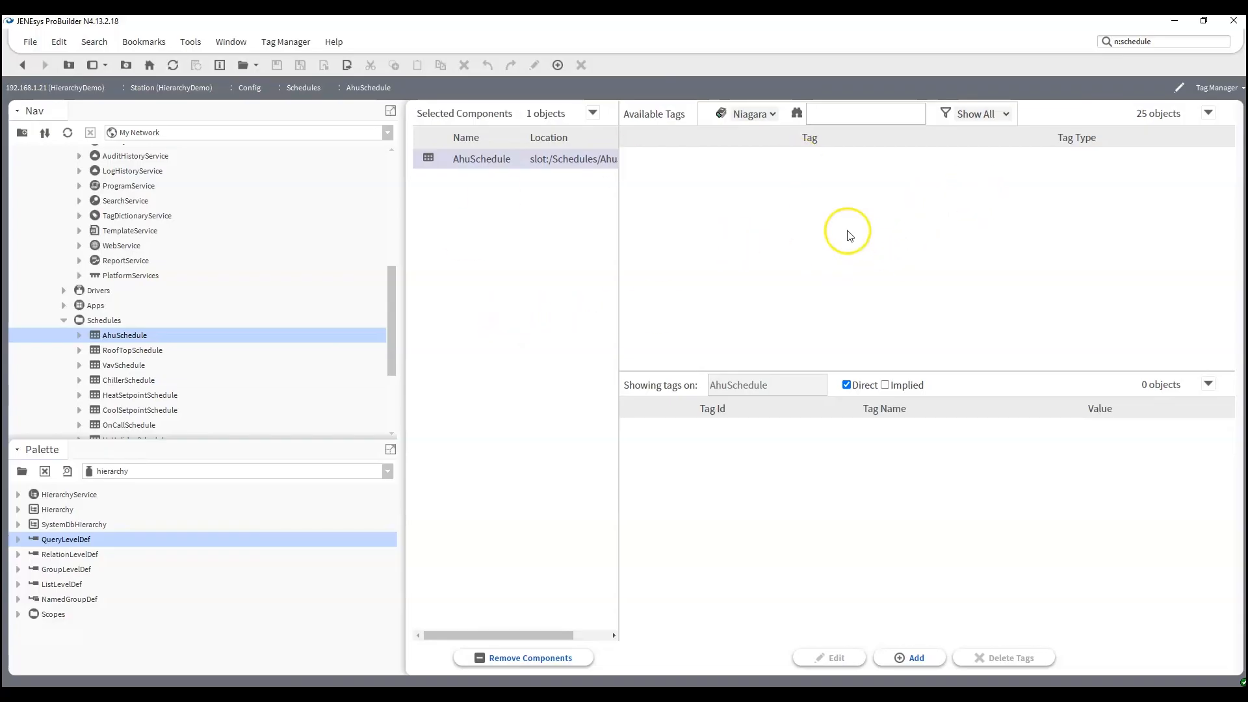
- Disconnect from the HierarchyDemo station and reconnect to it with the remembered credentials
scroll(121, 279, "up", 10)
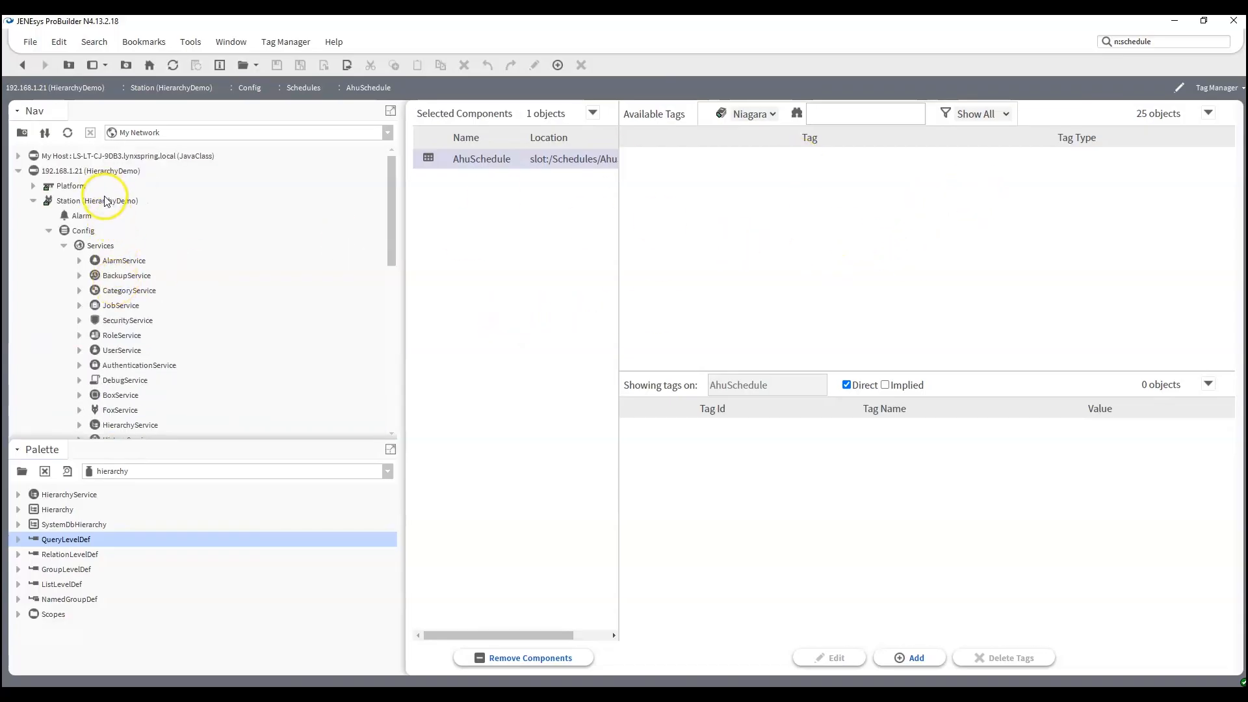
right_click(106, 200)
left_click(131, 244)
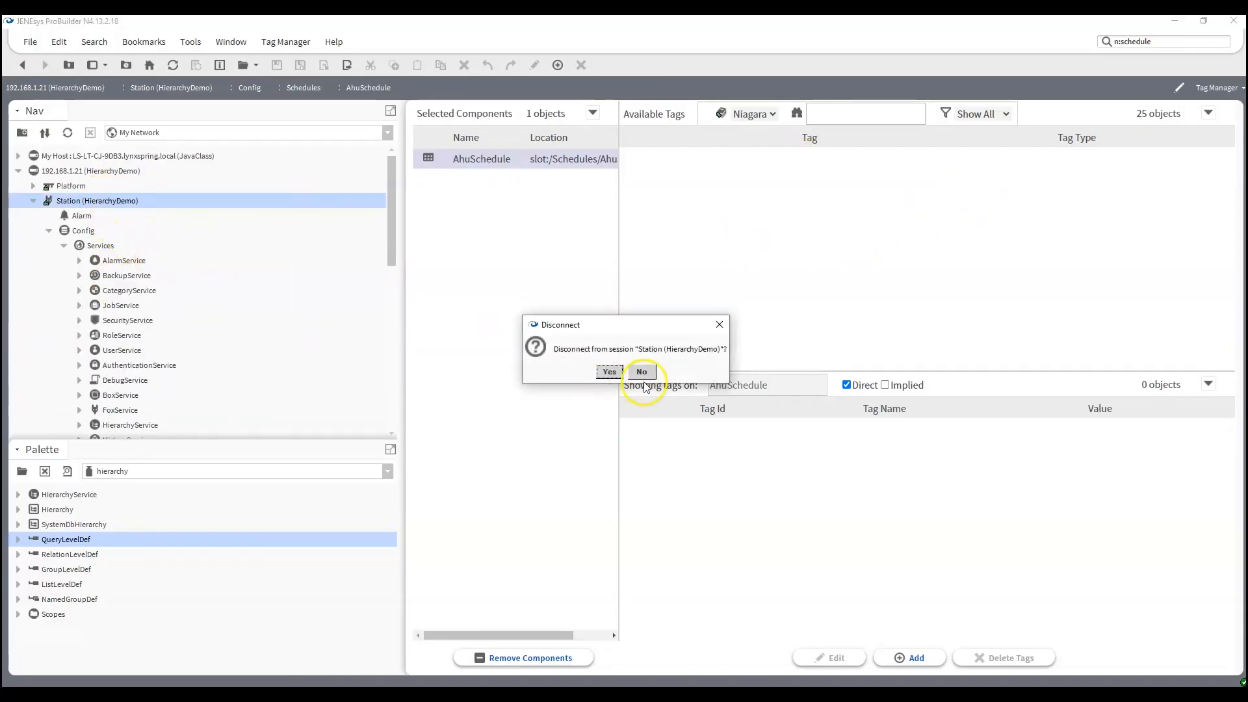
left_click(608, 372)
double_click(78, 200)
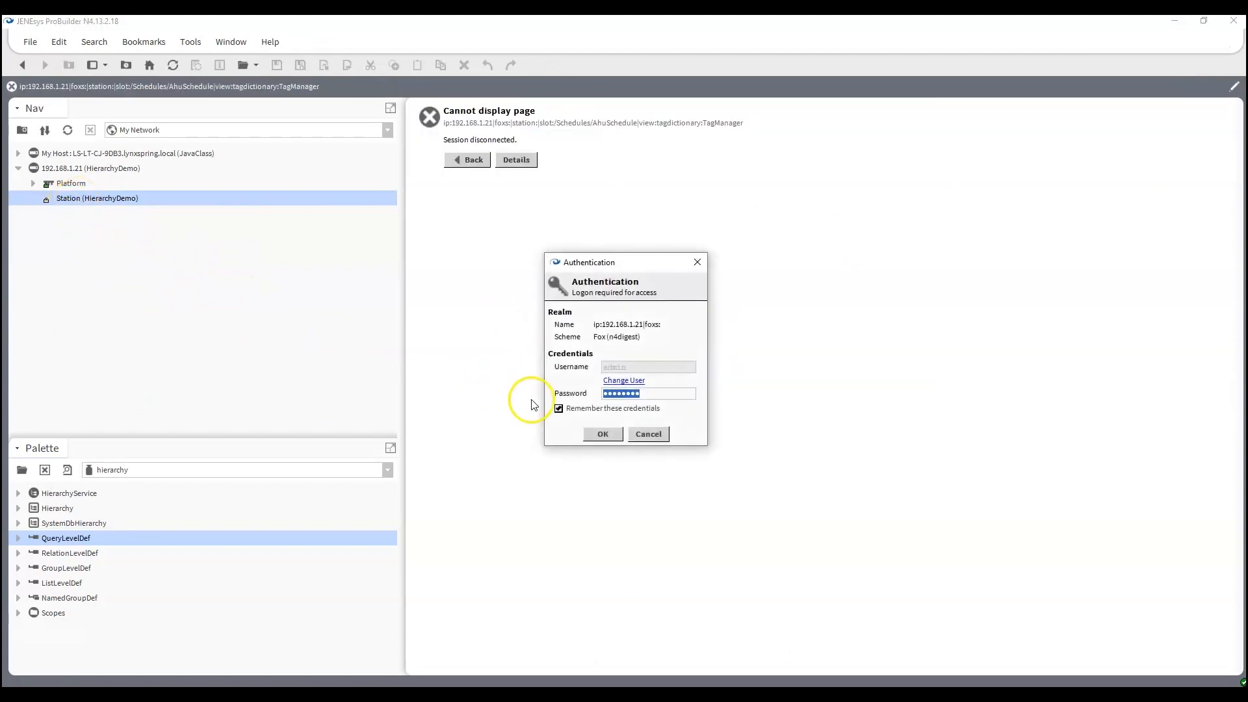
left_click(601, 433)
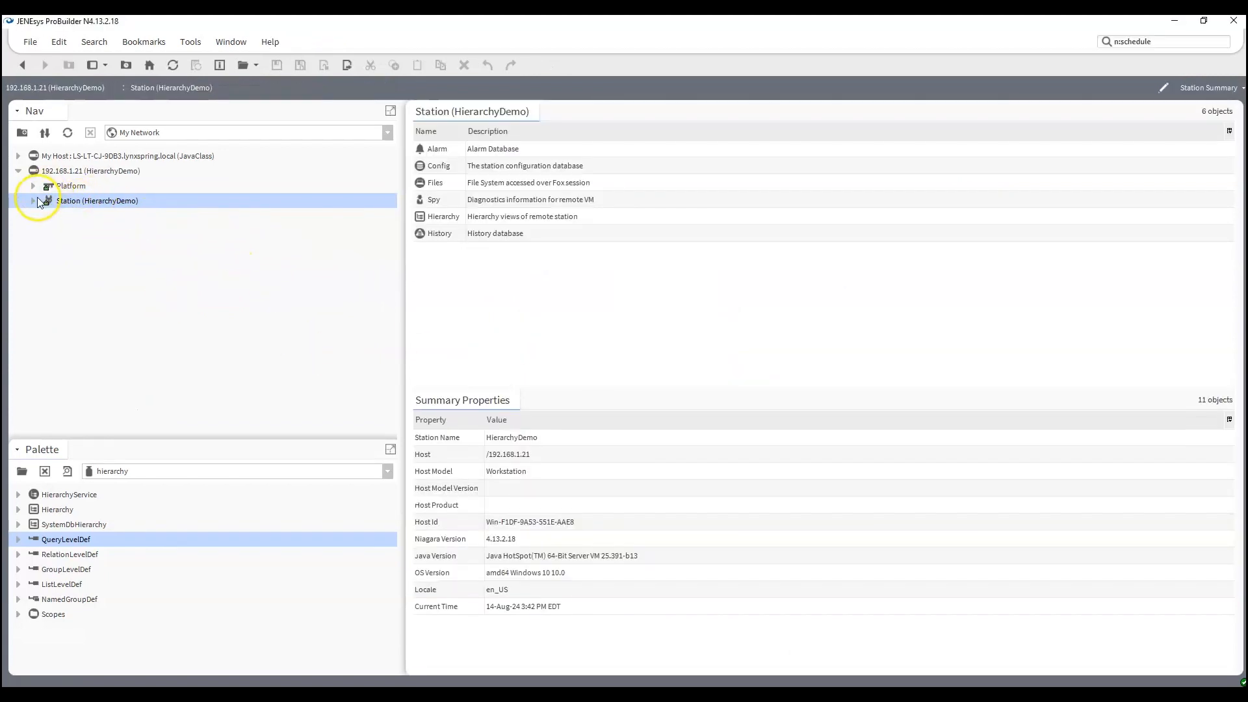
- Expand the station's Config and Schedules folders and open AhuSchedule in the Tag Manager view
left_click(34, 201)
left_click(49, 230)
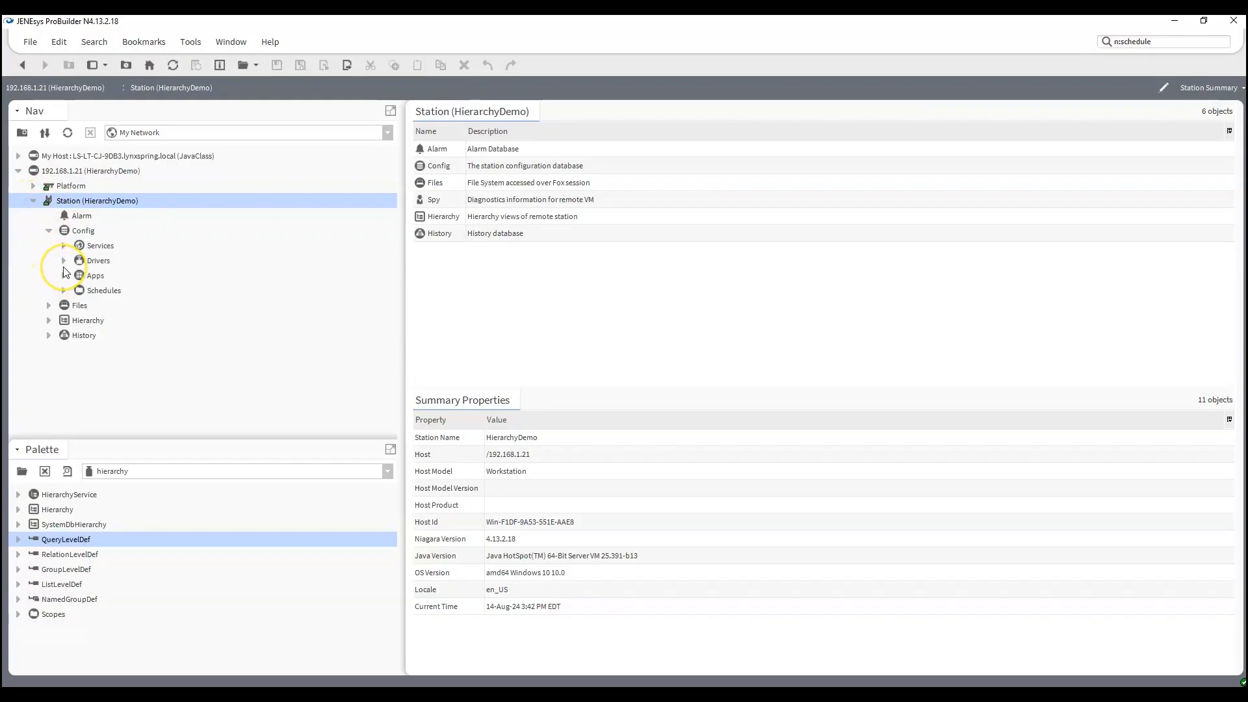
left_click(64, 290)
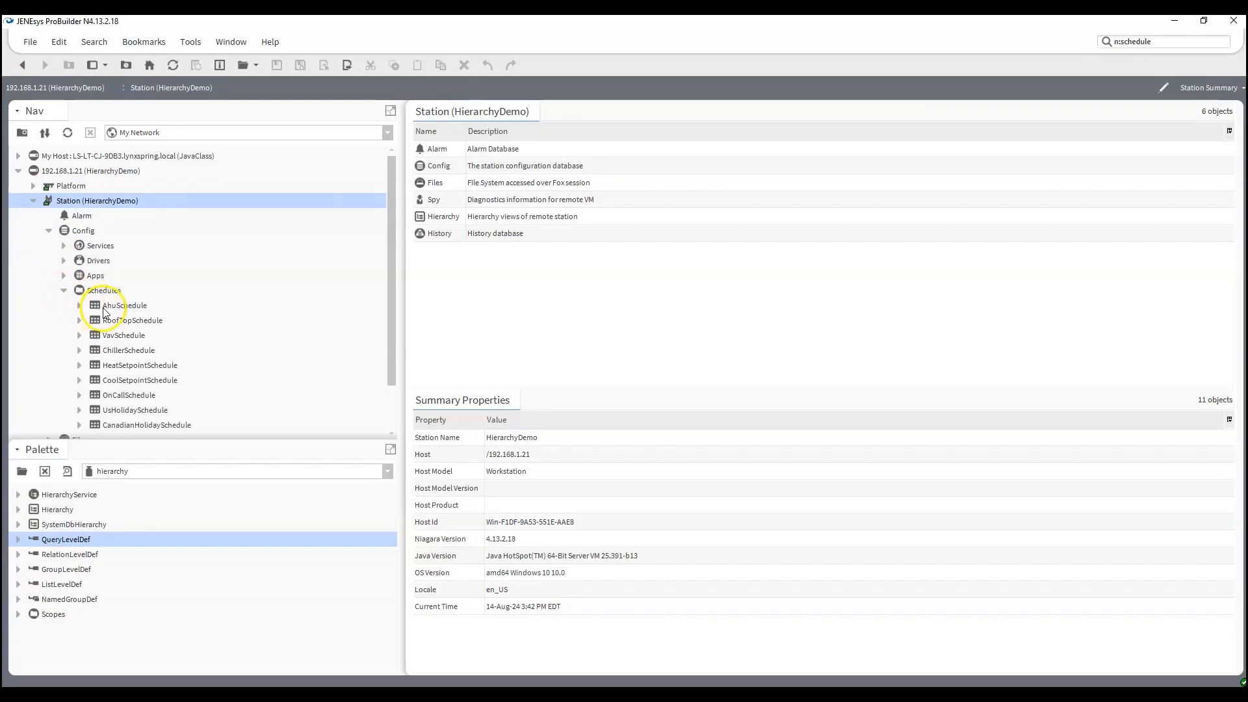
right_click(103, 305)
mouse_move(166, 226)
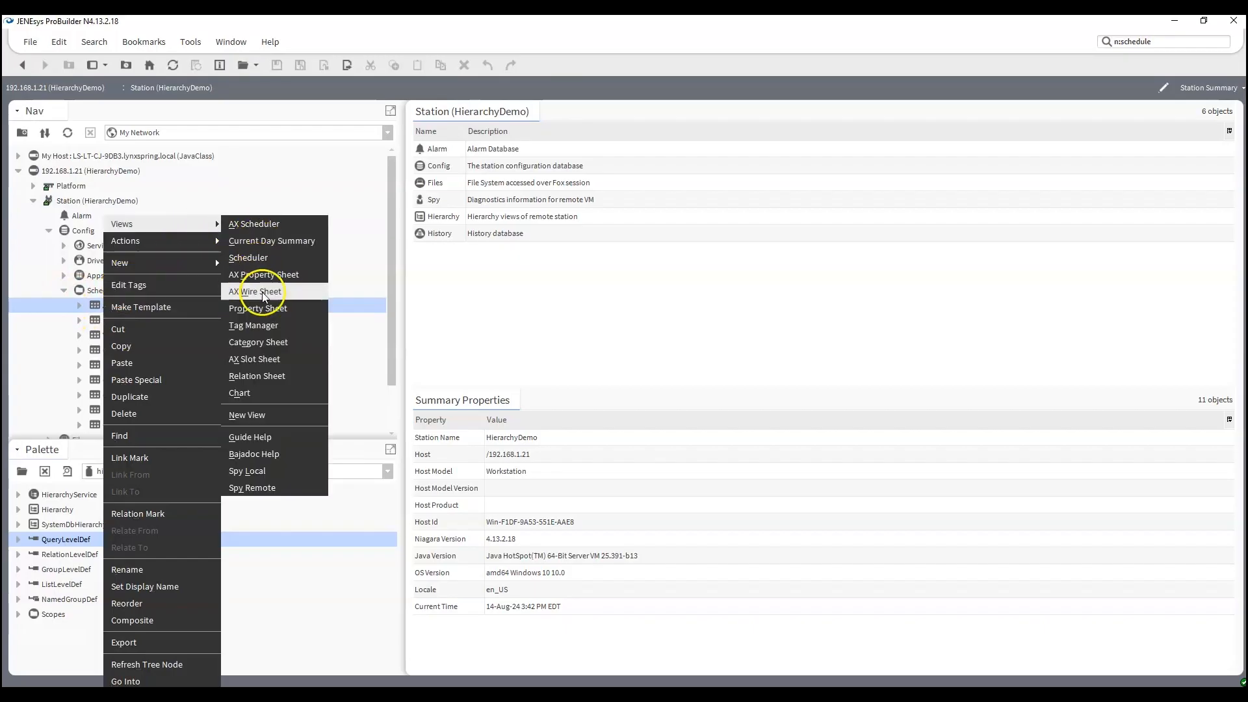
left_click(269, 328)
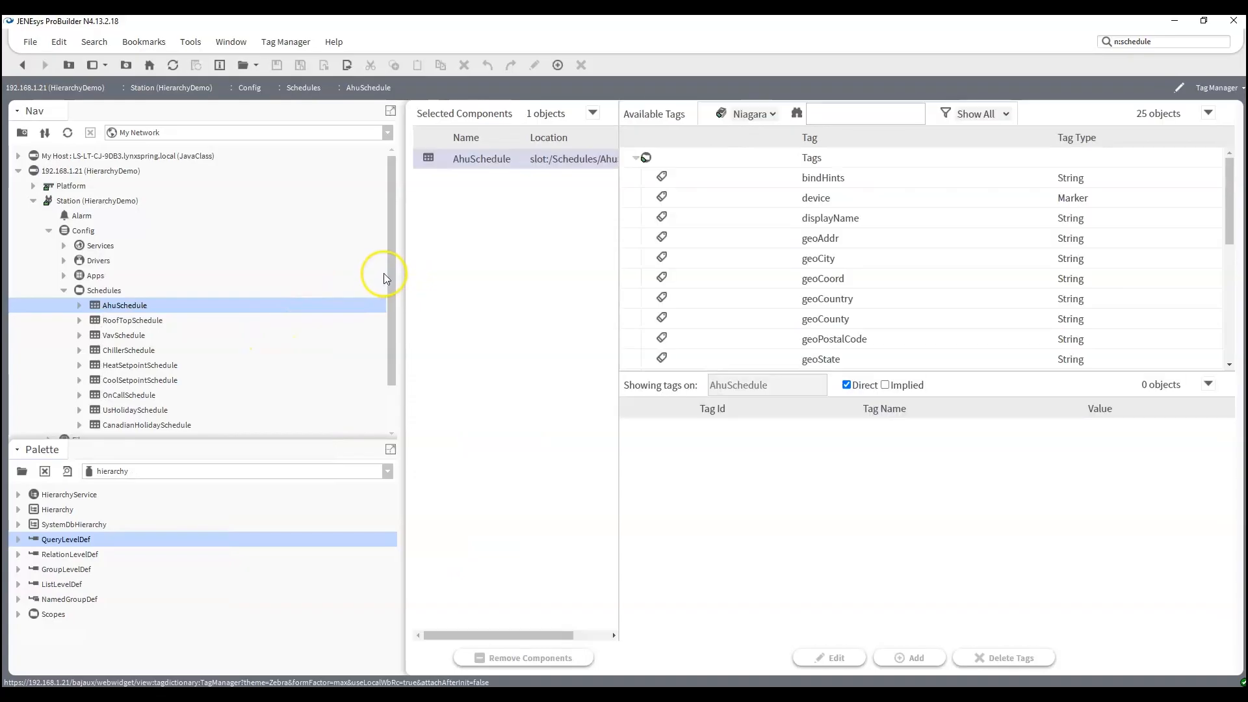
- Add all the schedules from RoofTopSchedule through CanadianHolidaySchedule to the Tag Manager's selected components and bring the end of the Niagara tag list into view
left_click(120, 322)
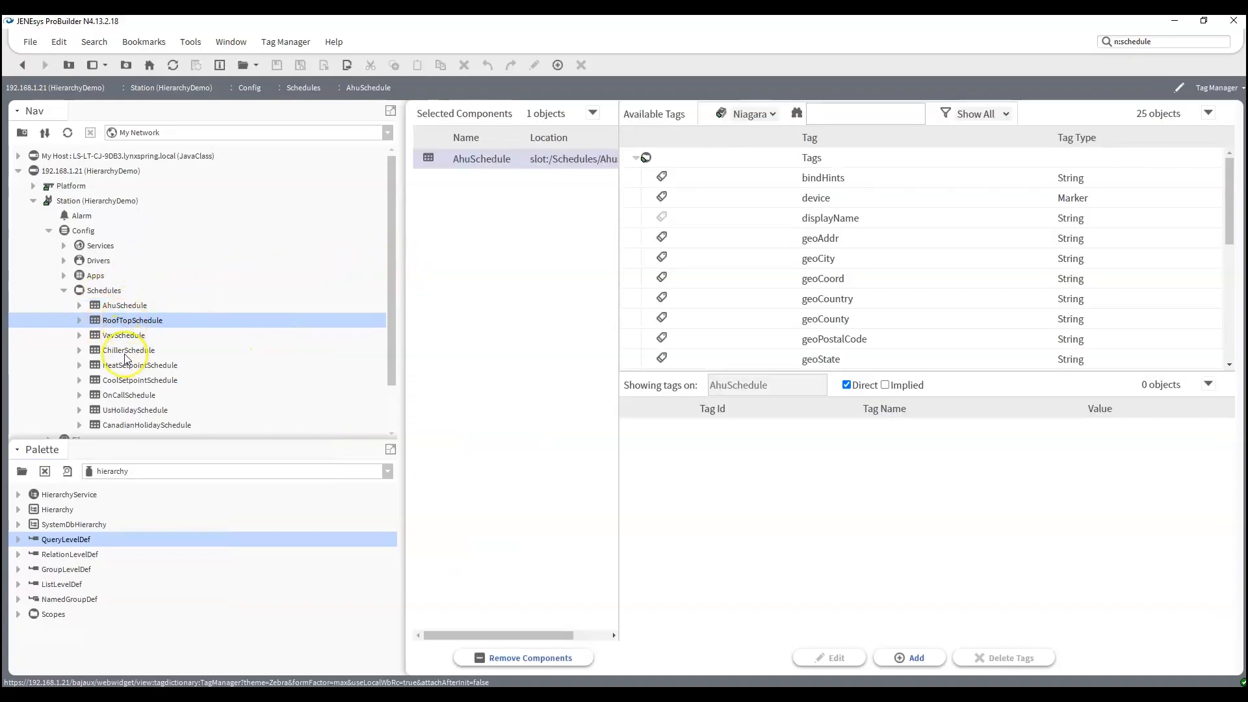
left_click(133, 424, "shift")
left_click_drag(137, 322, 510, 338)
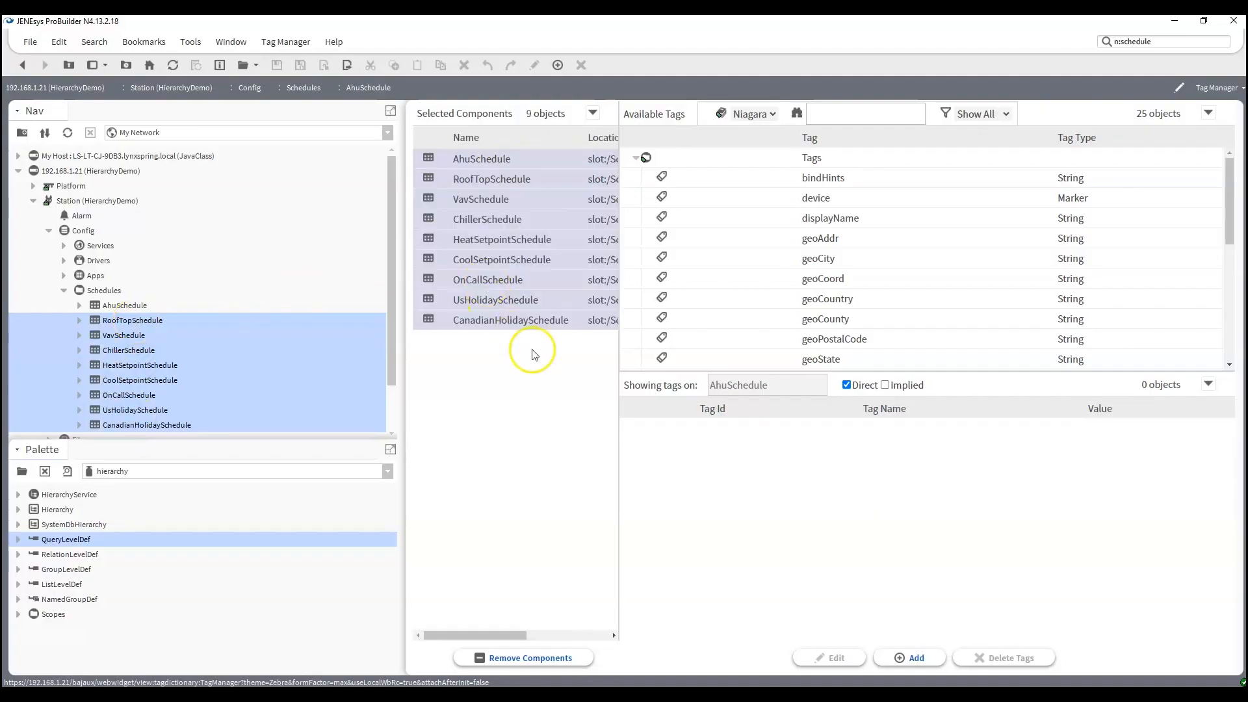
scroll(803, 297, "down", 5)
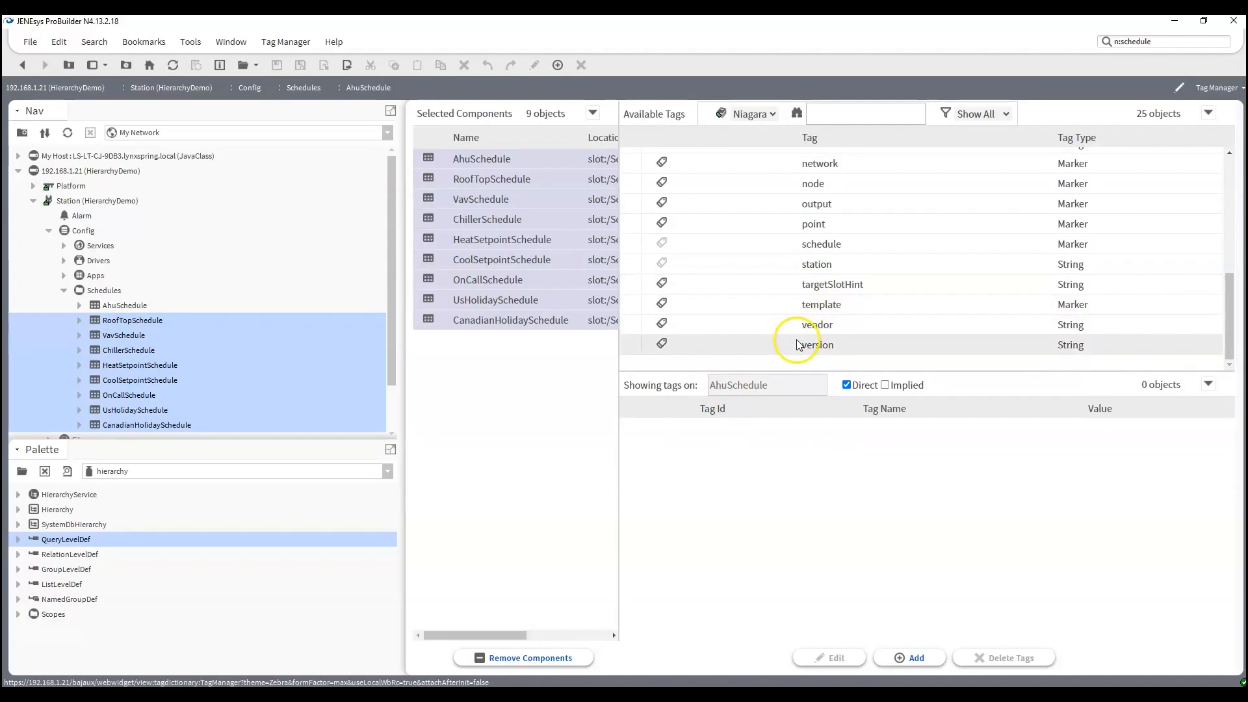
- Add the Niagara version tag with the value Schedule to all the selected schedules in the Tag Manager
scroll(802, 332, "up", 5)
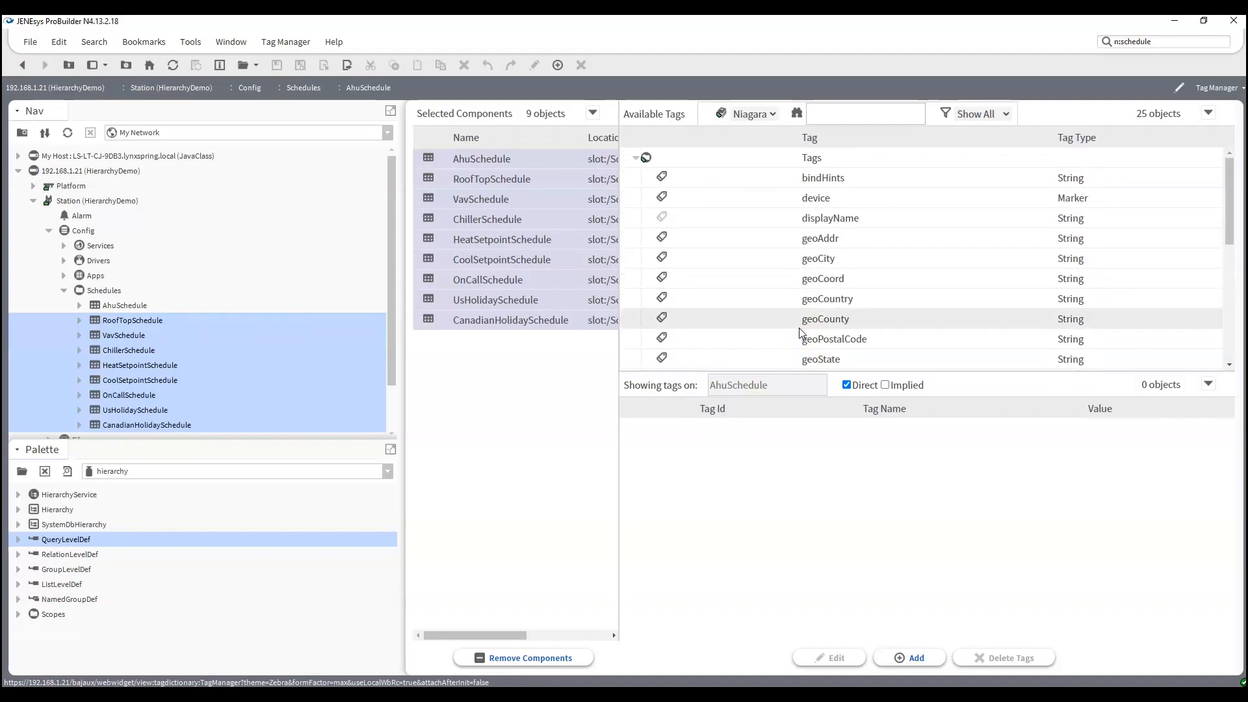
scroll(800, 331, "down", 5)
scroll(804, 339, "up", 2)
scroll(804, 340, "up", 3)
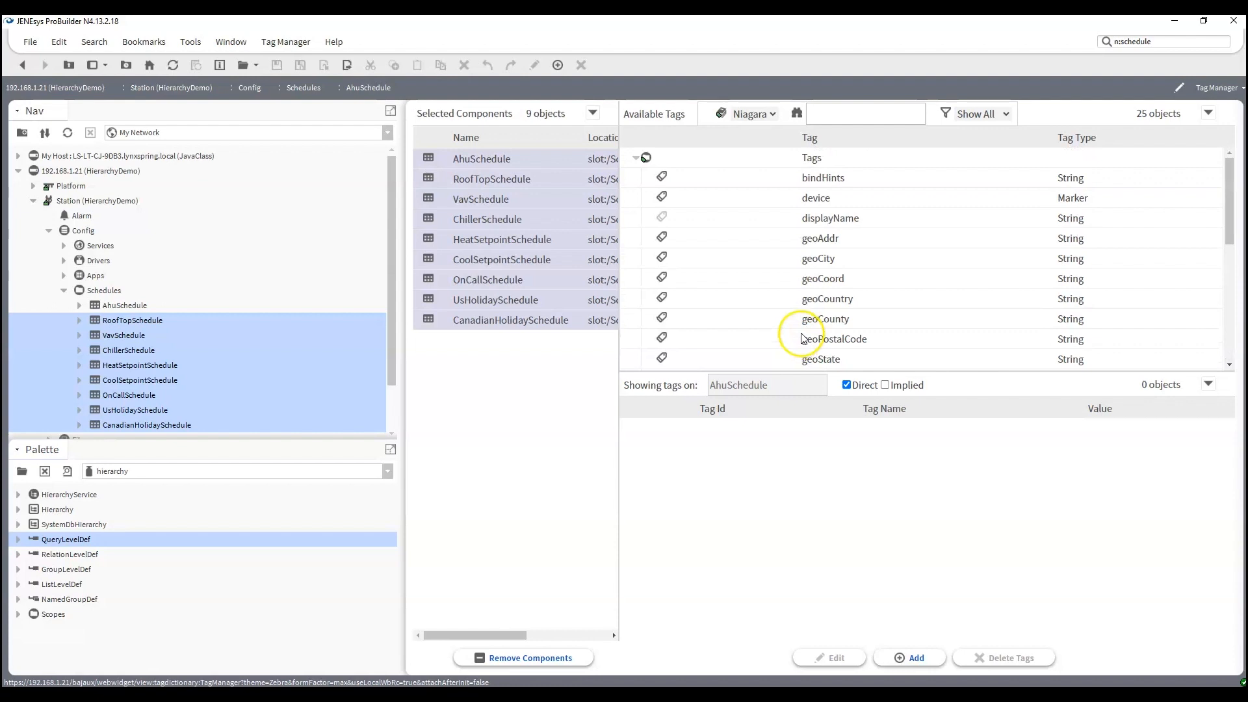
scroll(794, 192, "down", 6)
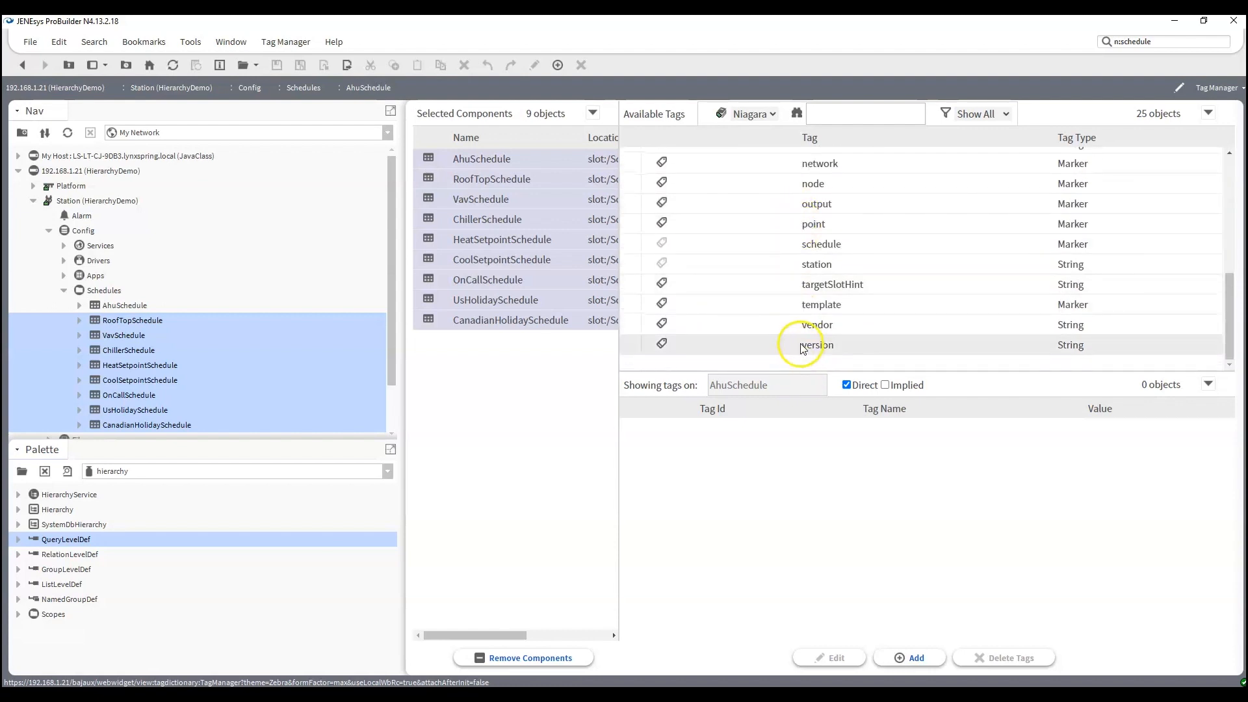
left_click_drag(802, 348, 801, 467)
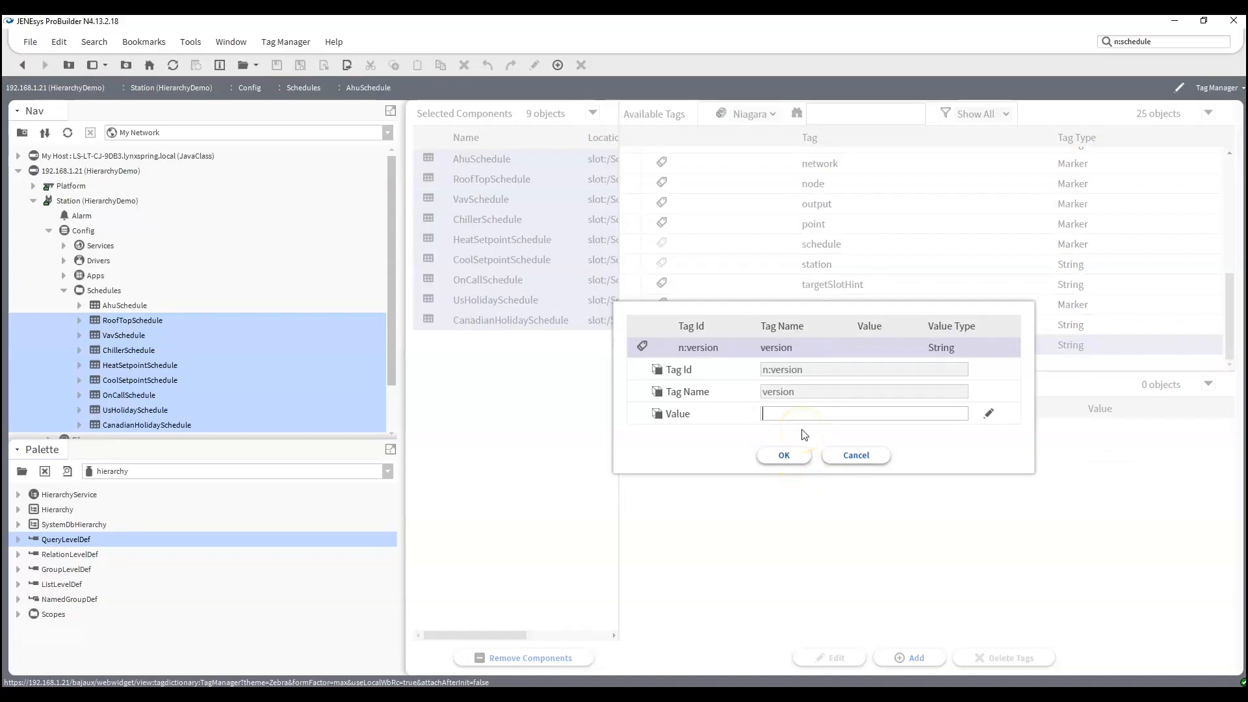
type("Schedule")
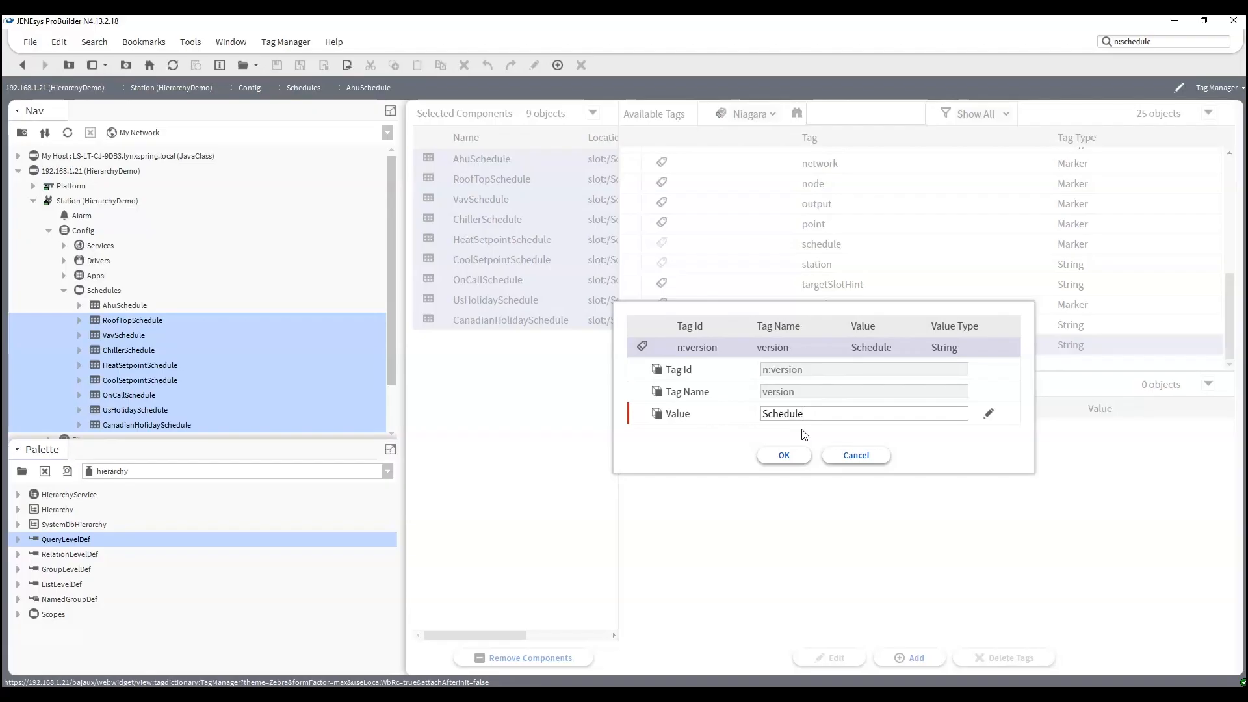
key("Return")
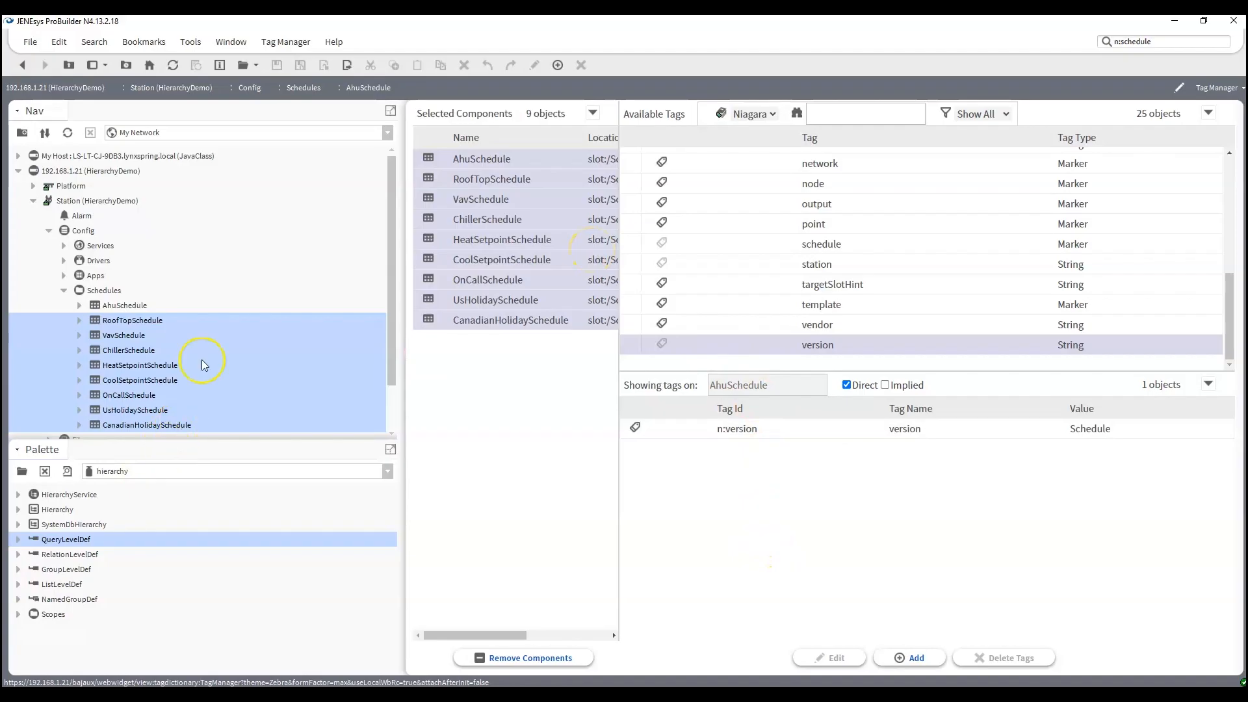
- Open the station's HierarchyService property sheet and add a Hierarchy named Schedules from the hierarchy palette
scroll(202, 278, "down", 2)
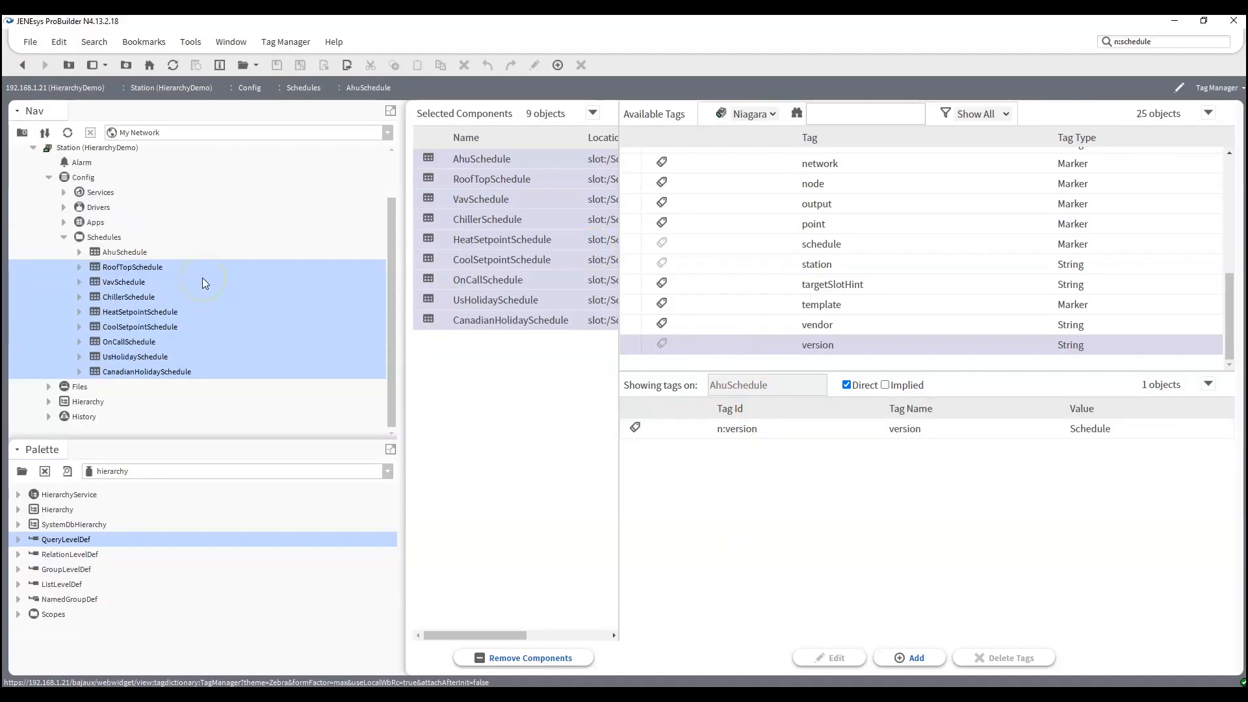
scroll(201, 278, "up", 2)
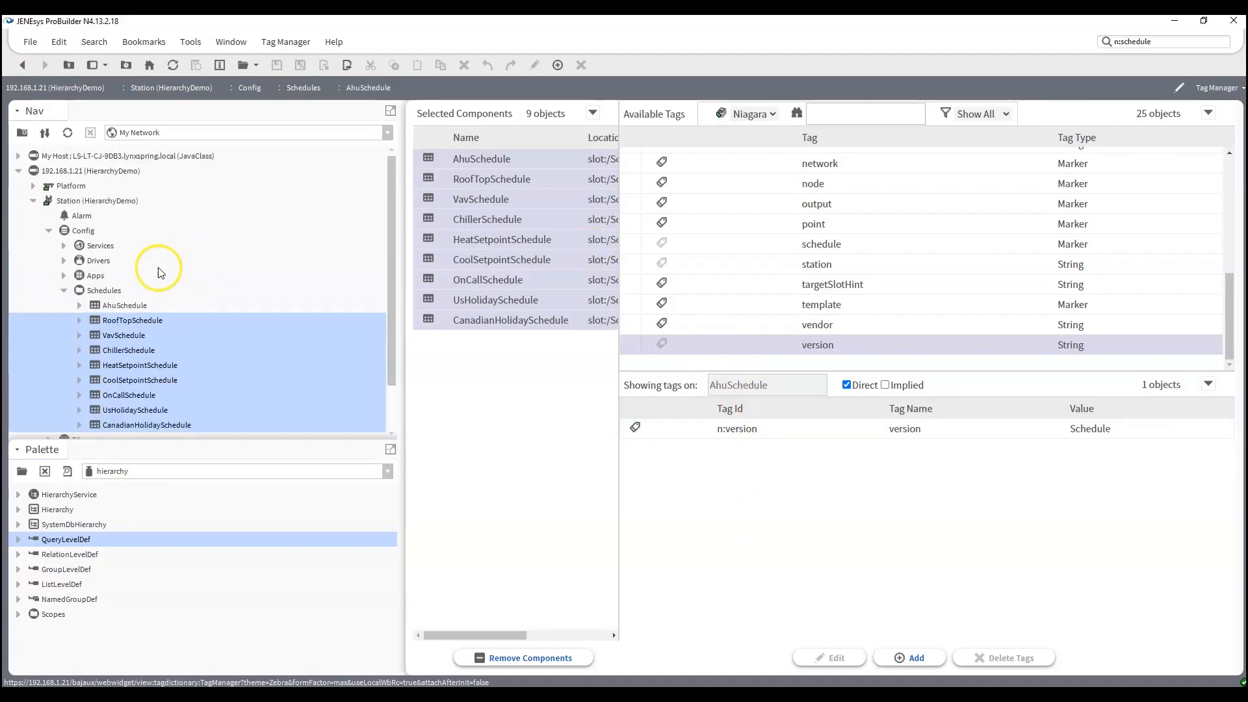
left_click(63, 251)
scroll(124, 214, "down", 4)
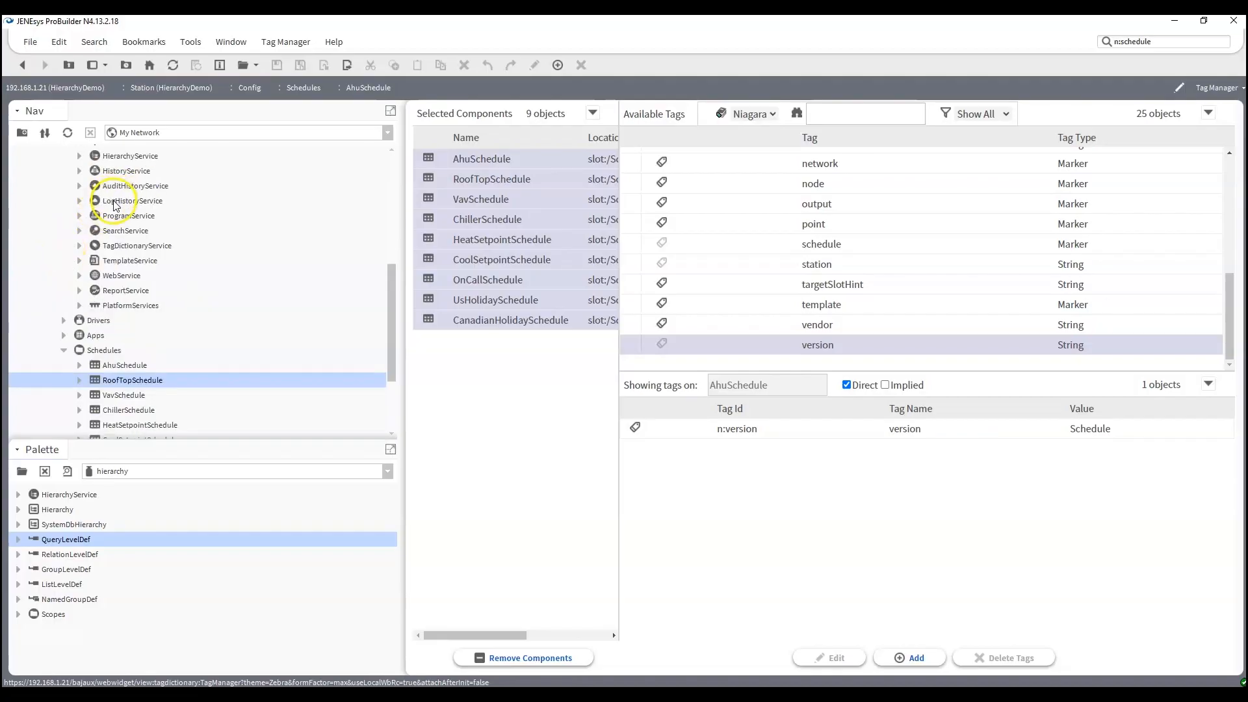
double_click(130, 156)
left_click_drag(57, 509, 668, 405)
type("Sche")
key("Return")
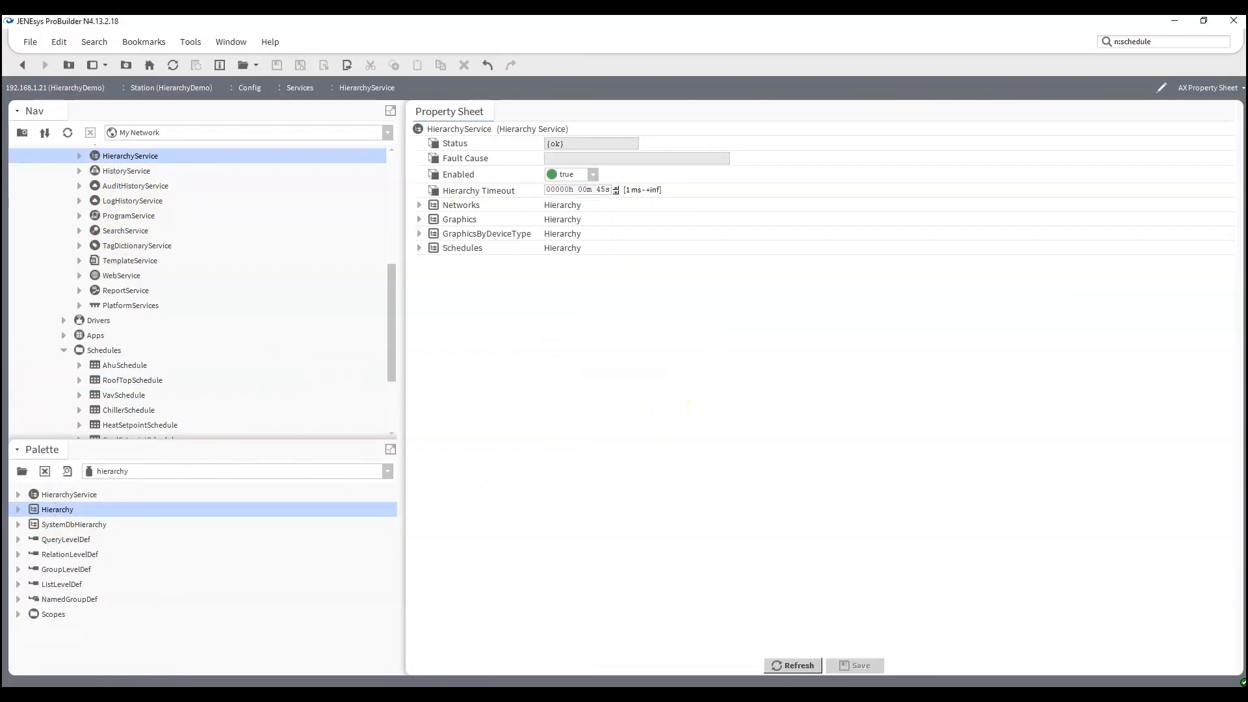
- Expand the Schedules hierarchy and add a QueryLevelDef named GetSchedules to it
left_click(420, 248)
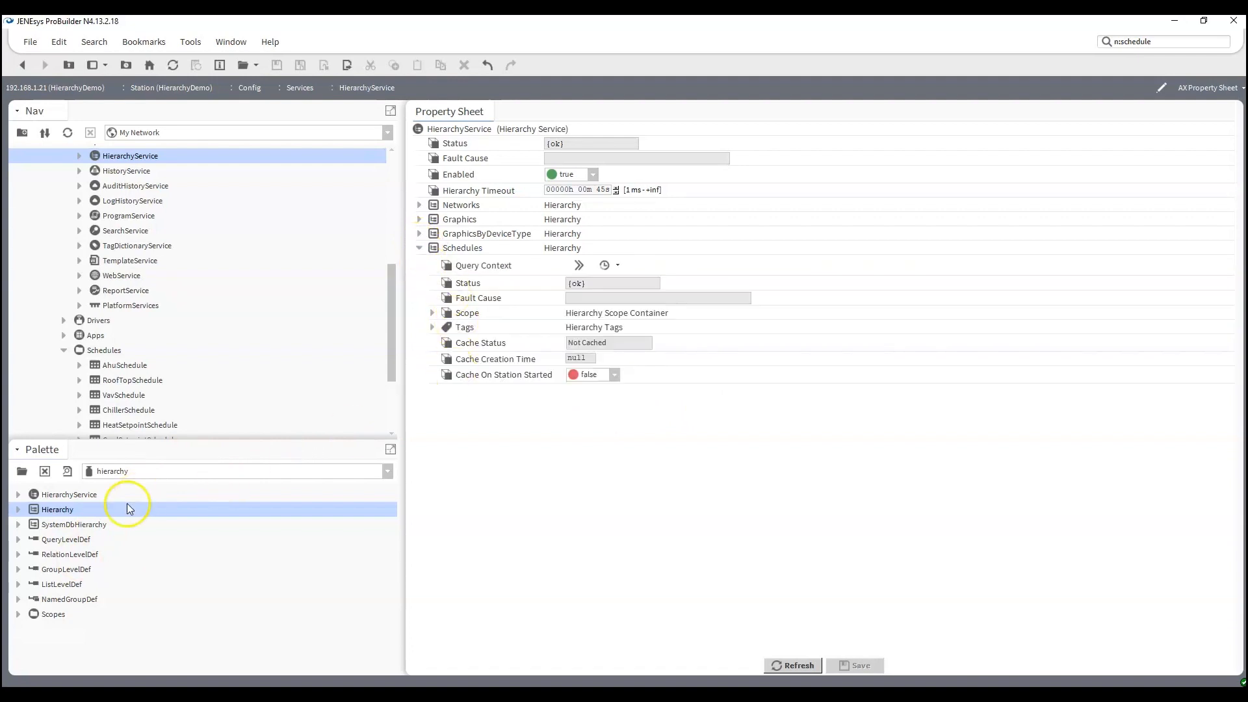
left_click_drag(65, 540, 463, 248)
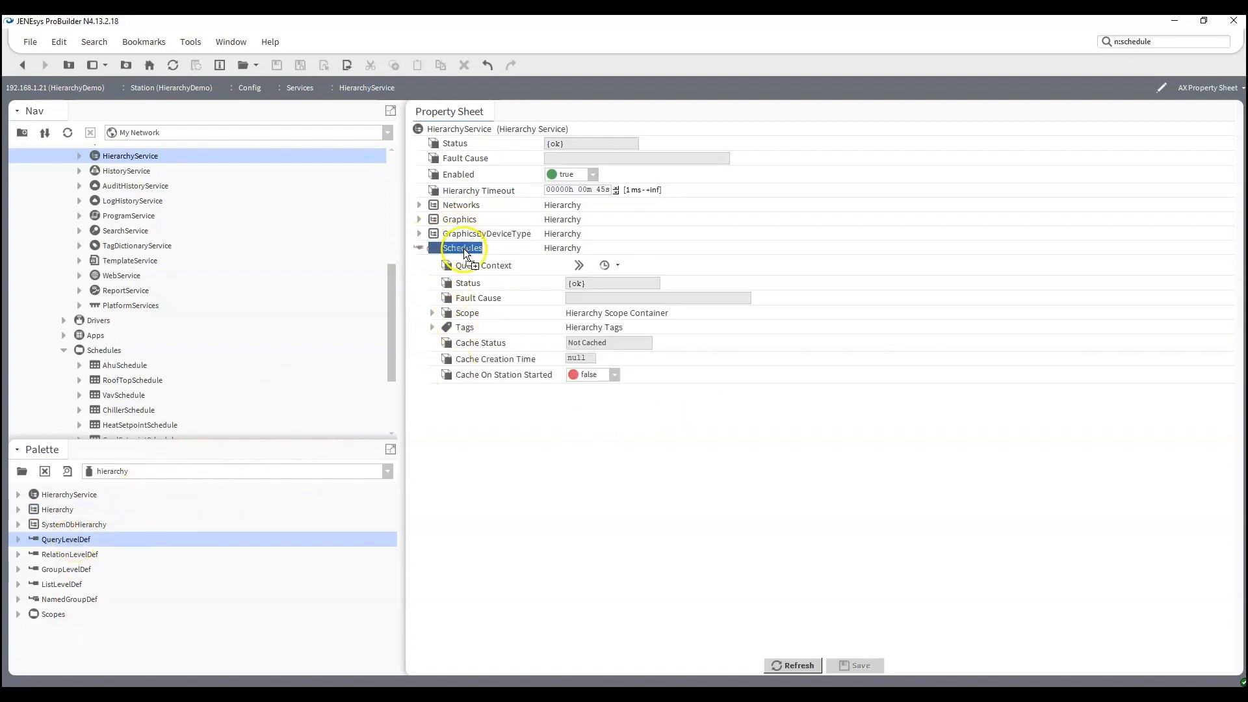
type("Get")
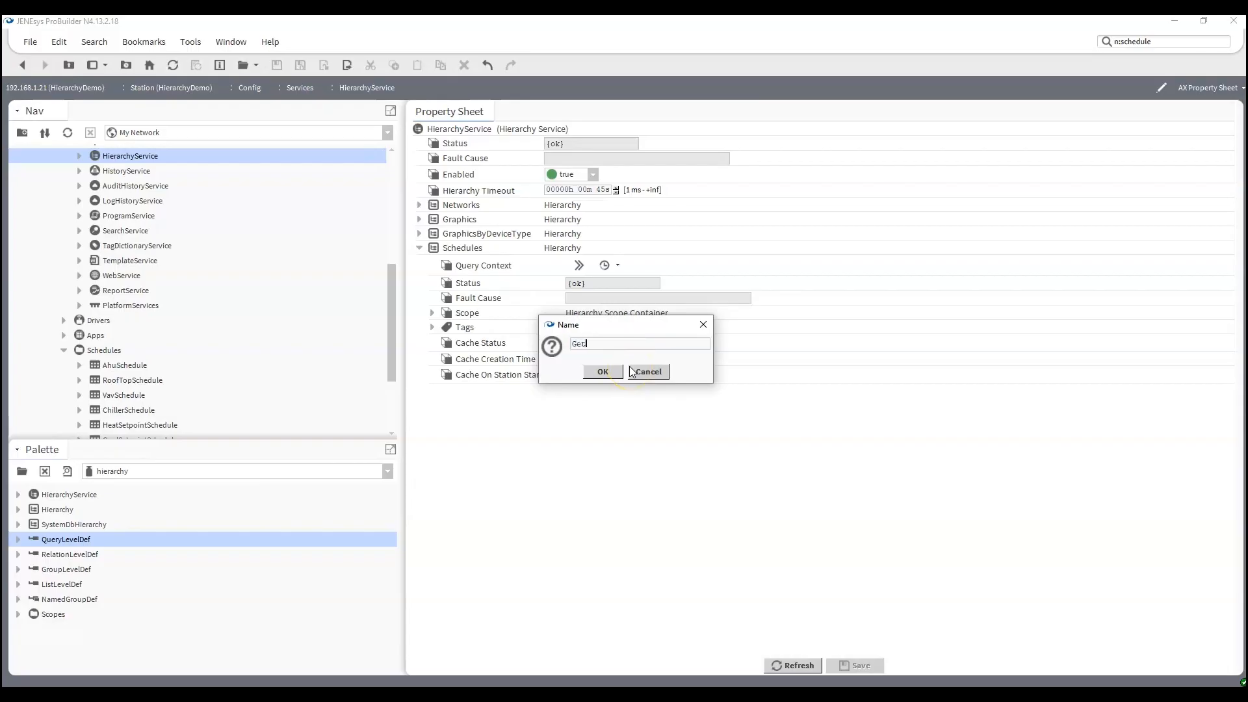
type("Schedules")
key("Return")
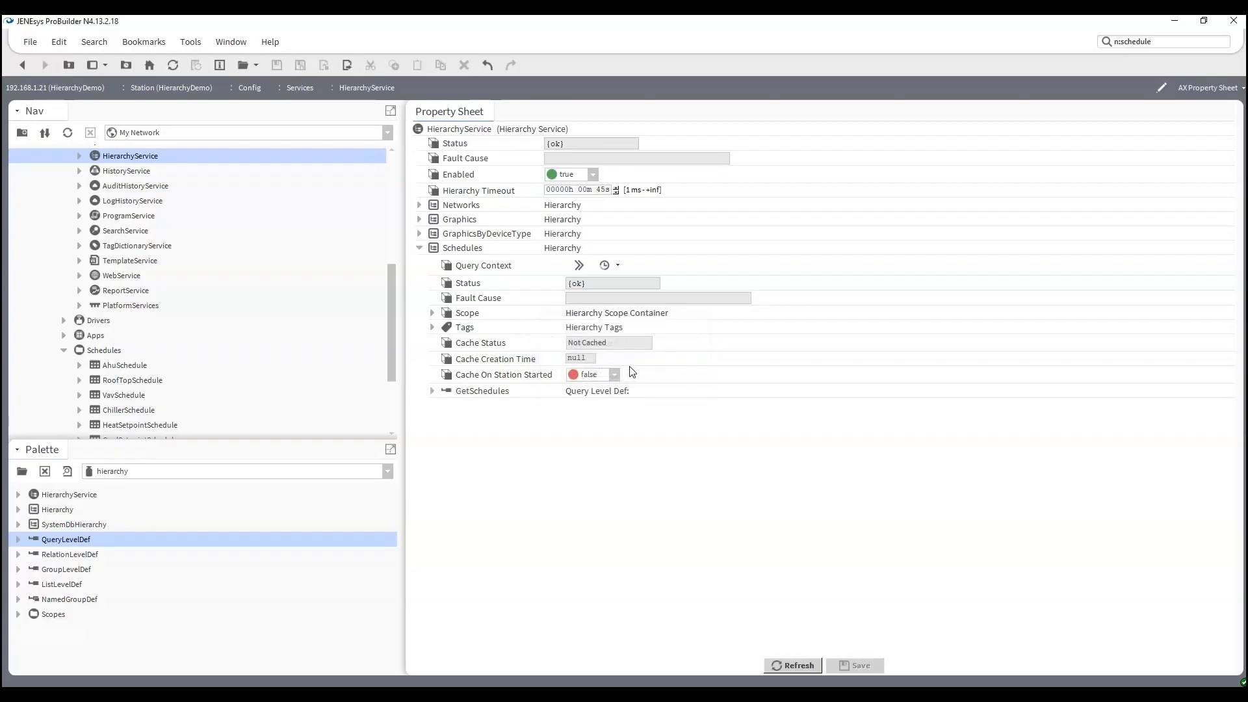
- Open the GetSchedules property sheet and enter the query n:version = 'Schedules'
double_click(503, 392)
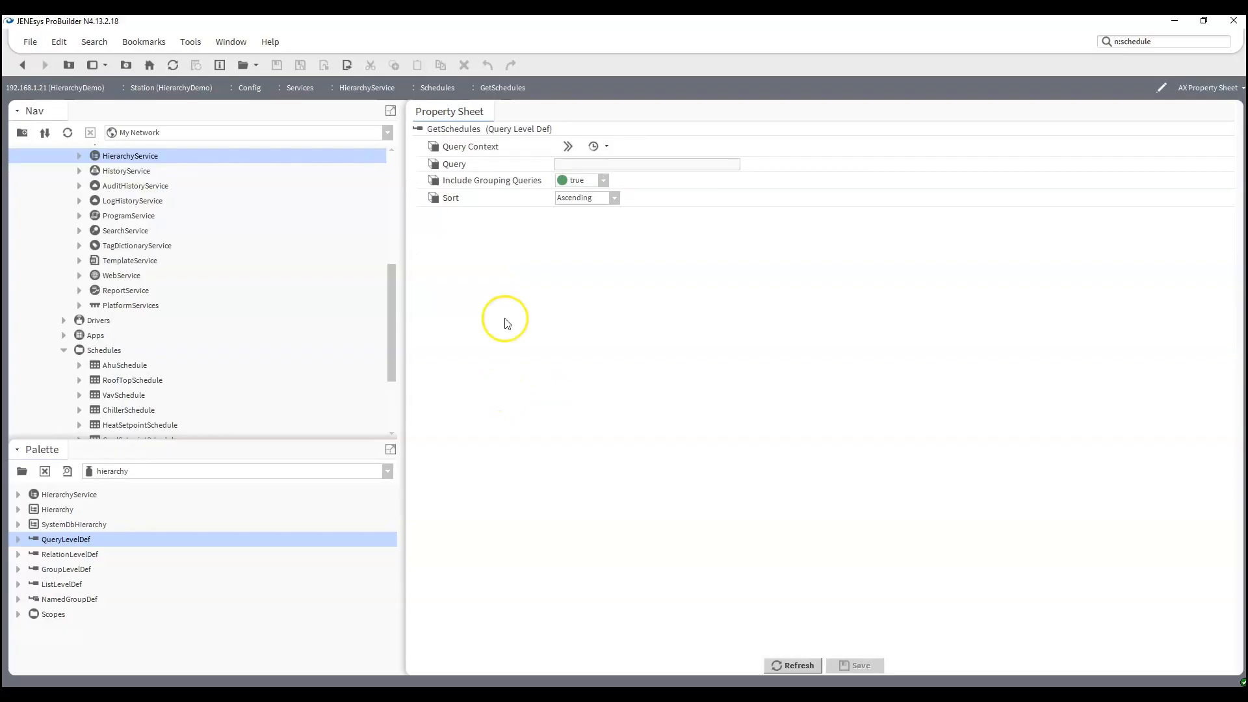
left_click(624, 160)
type("n:version = 'Schedules")
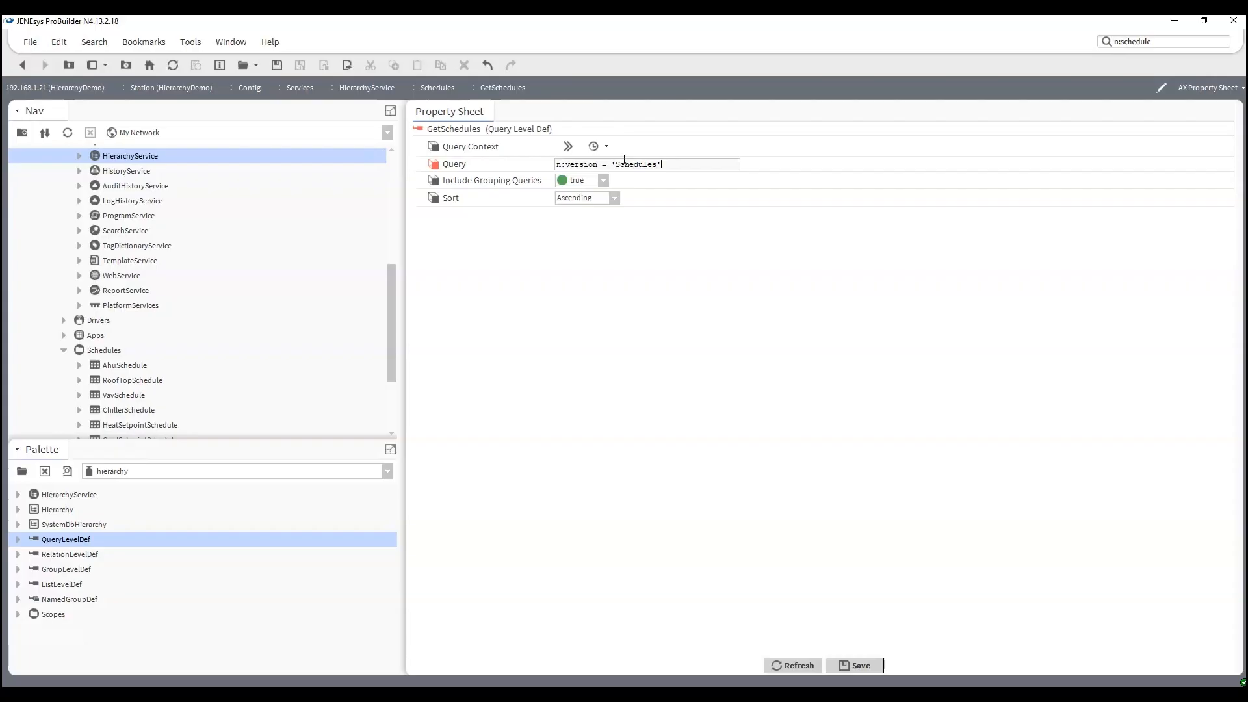
- Copy the query and search the station with it in a new tab, correcting the search to n:version = 'Schedule'
left_click_drag(676, 163, 333, 159)
key("ctrl+c")
left_click(661, 330)
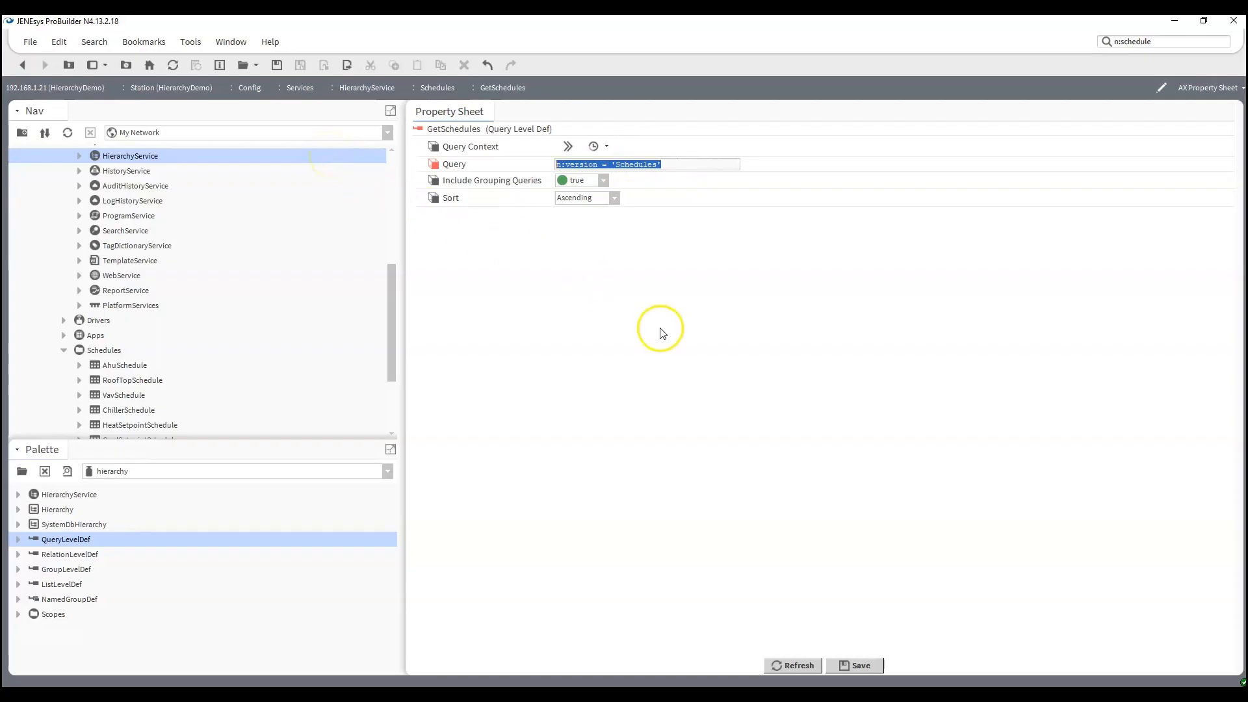
key("ctrl+t")
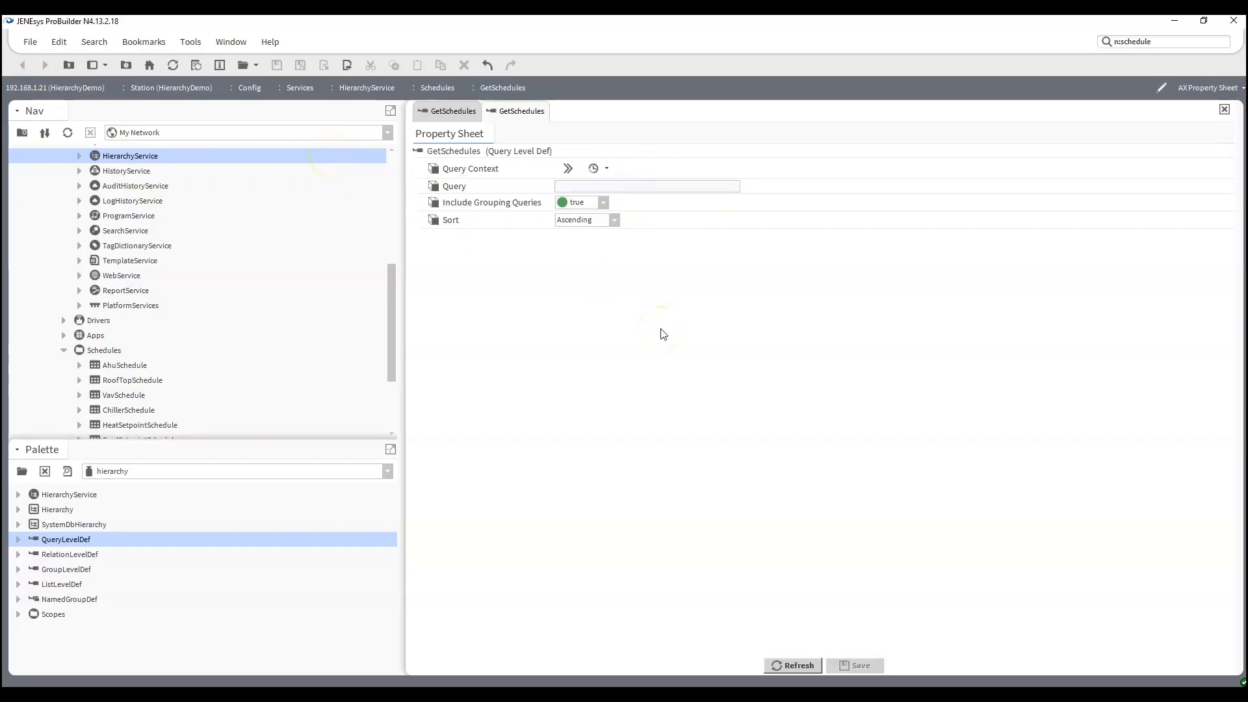
left_click_drag(1178, 40, 1023, 40)
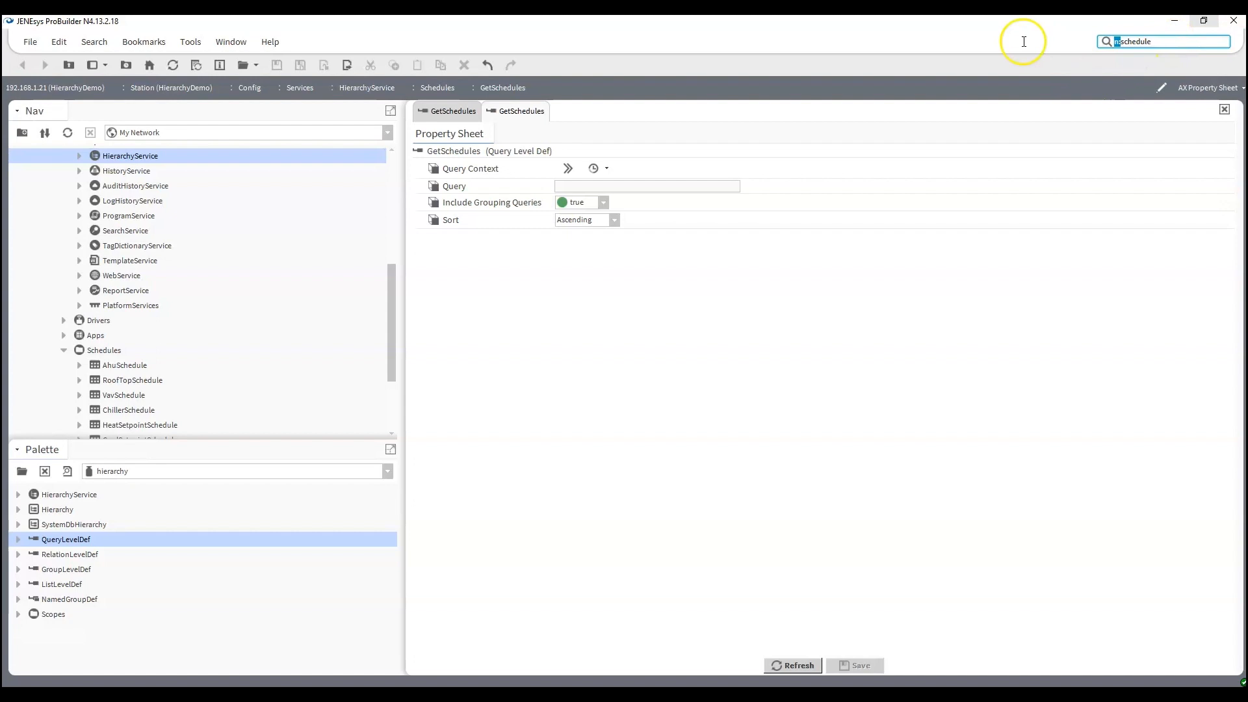
left_click_drag(1167, 41, 1059, 37)
key("ctrl+v")
key("Return")
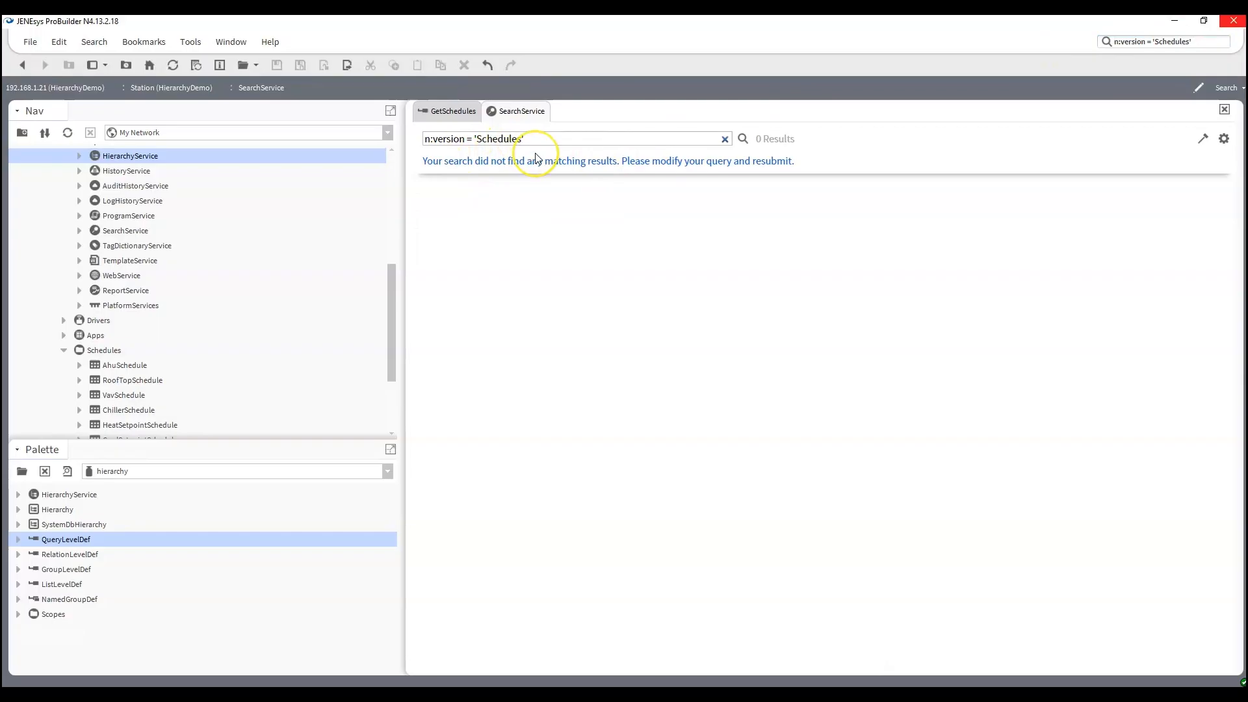
key("BackSpace")
key("Return")
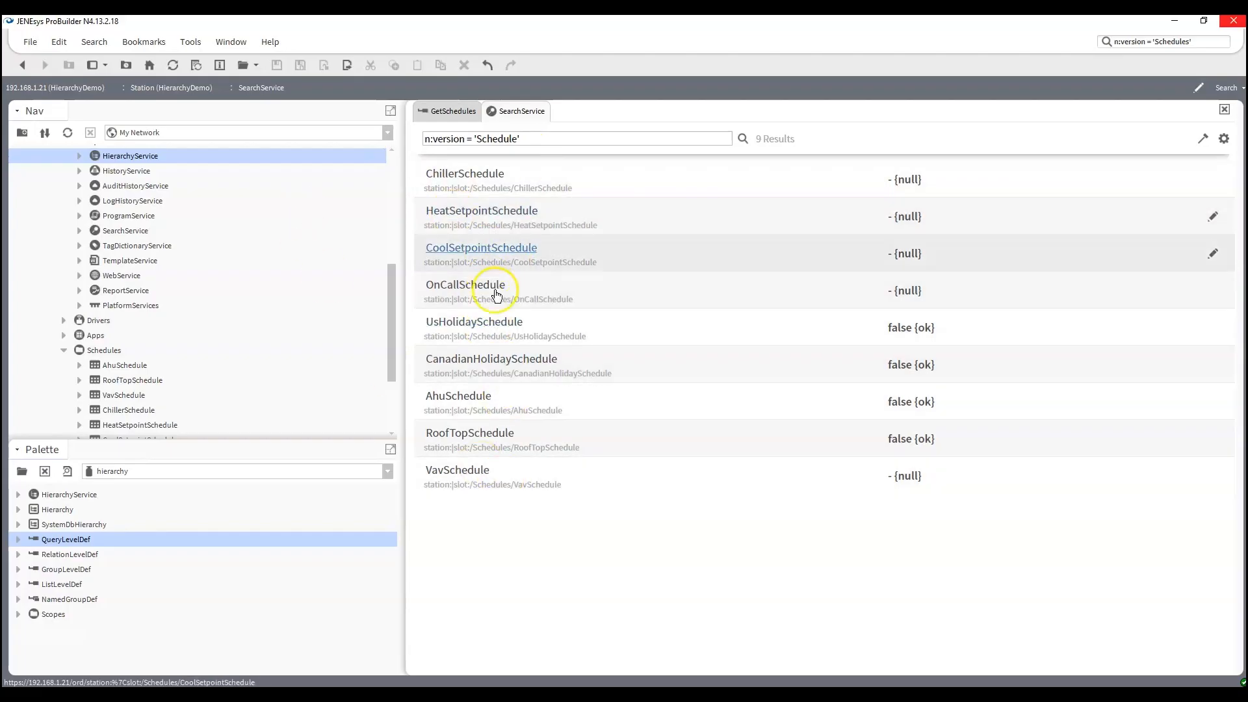
- Correct the GetSchedules query to n:version = 'Schedule' and save it
left_click(448, 111)
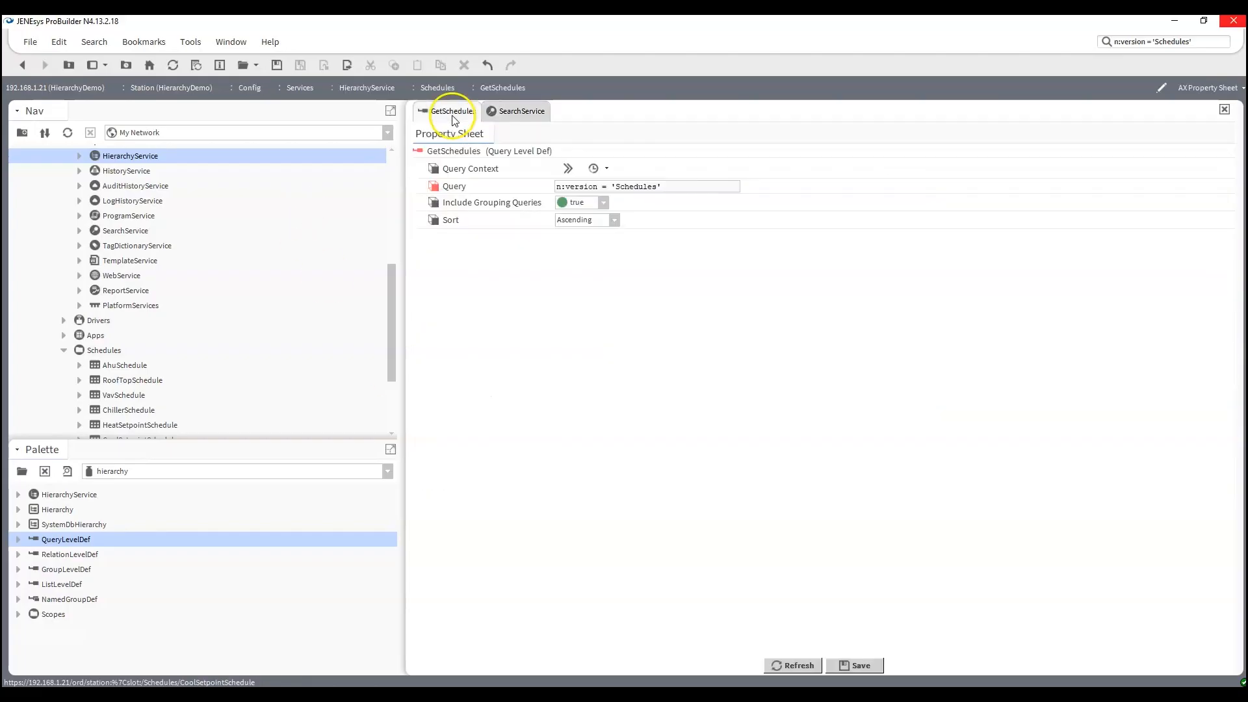
left_click(654, 188)
left_click(657, 187)
type("s")
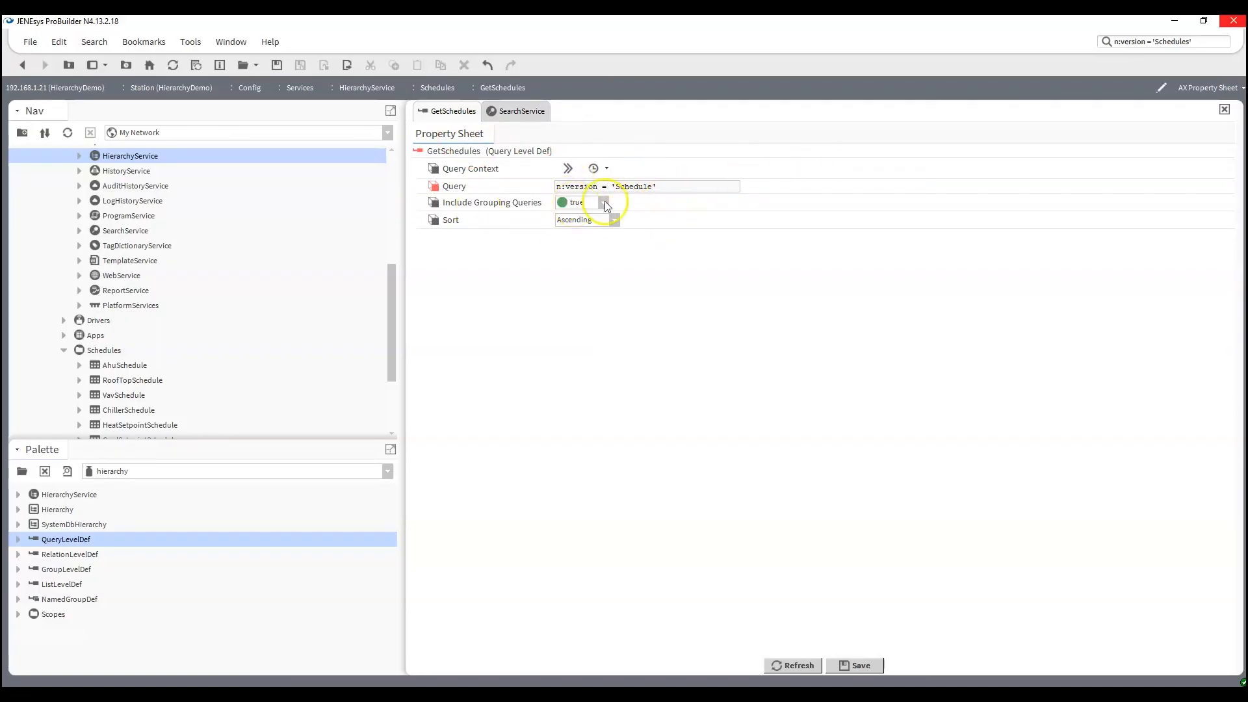
left_click_drag(657, 187, 612, 181)
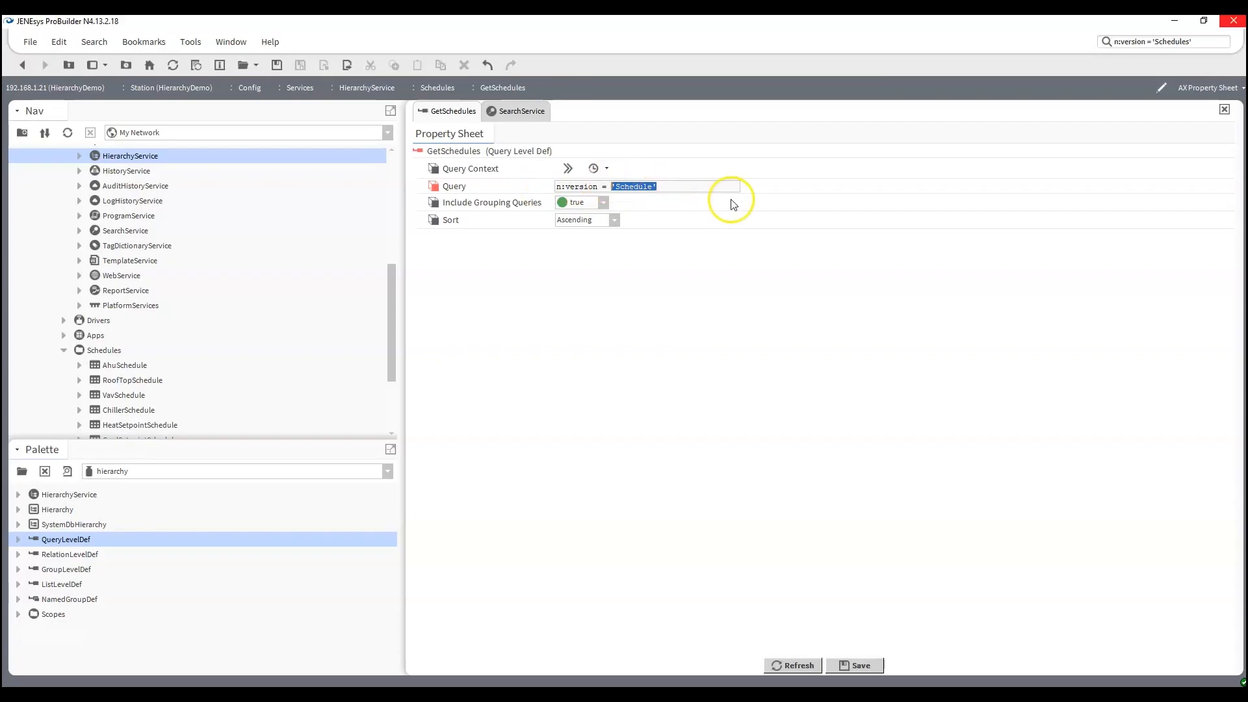
left_click(859, 665)
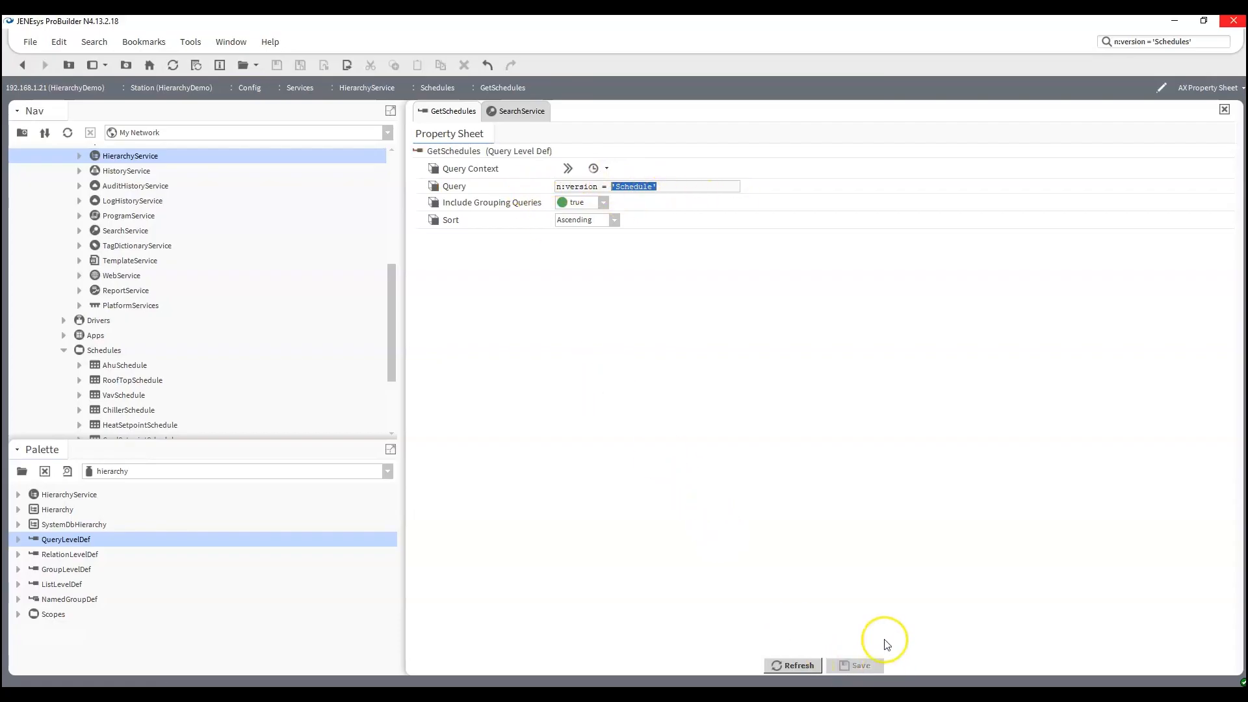
- Refresh the station's Hierarchy node, expand its Schedules hierarchy to check the schedules it lists, and collapse it
scroll(184, 322, "down", 3)
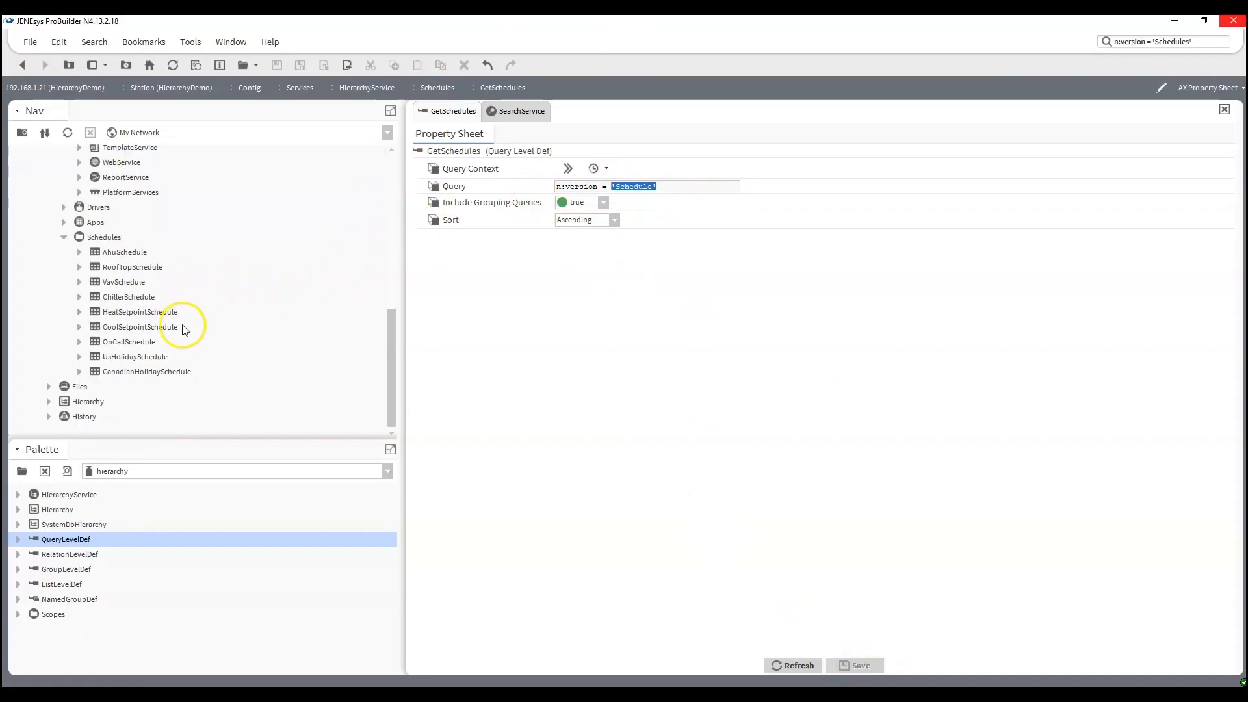
right_click(78, 404)
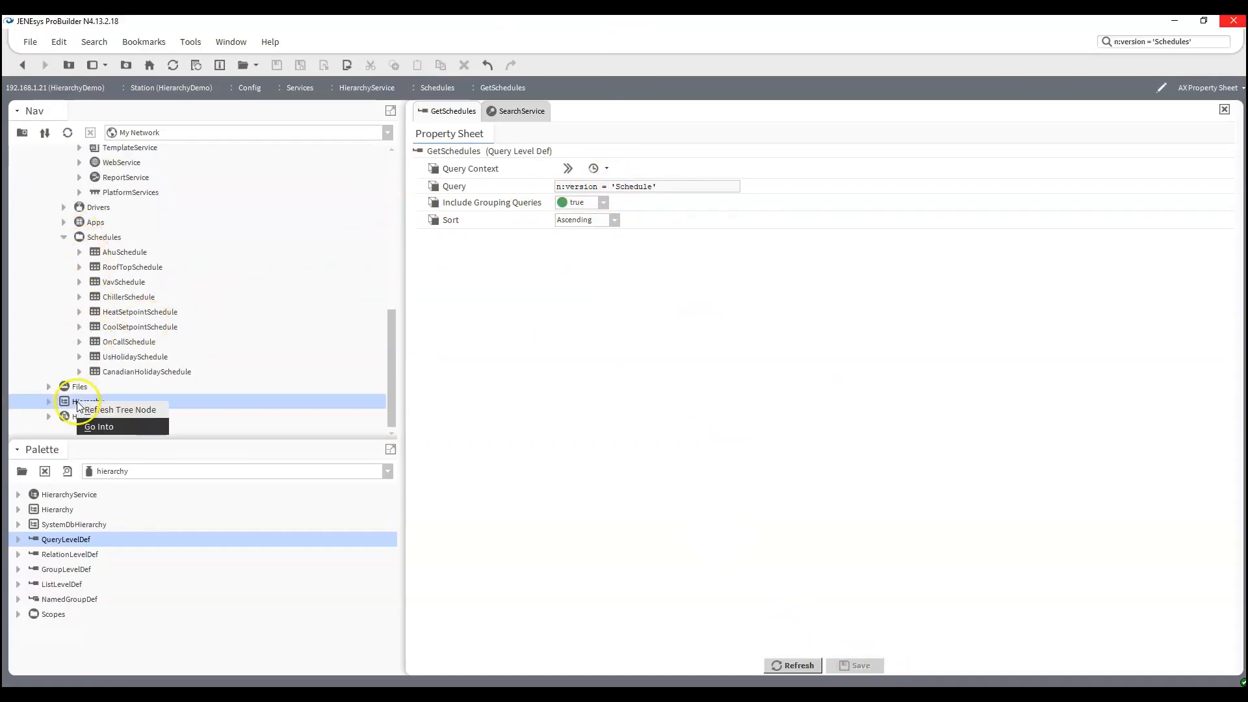
left_click(92, 410)
left_click(48, 403)
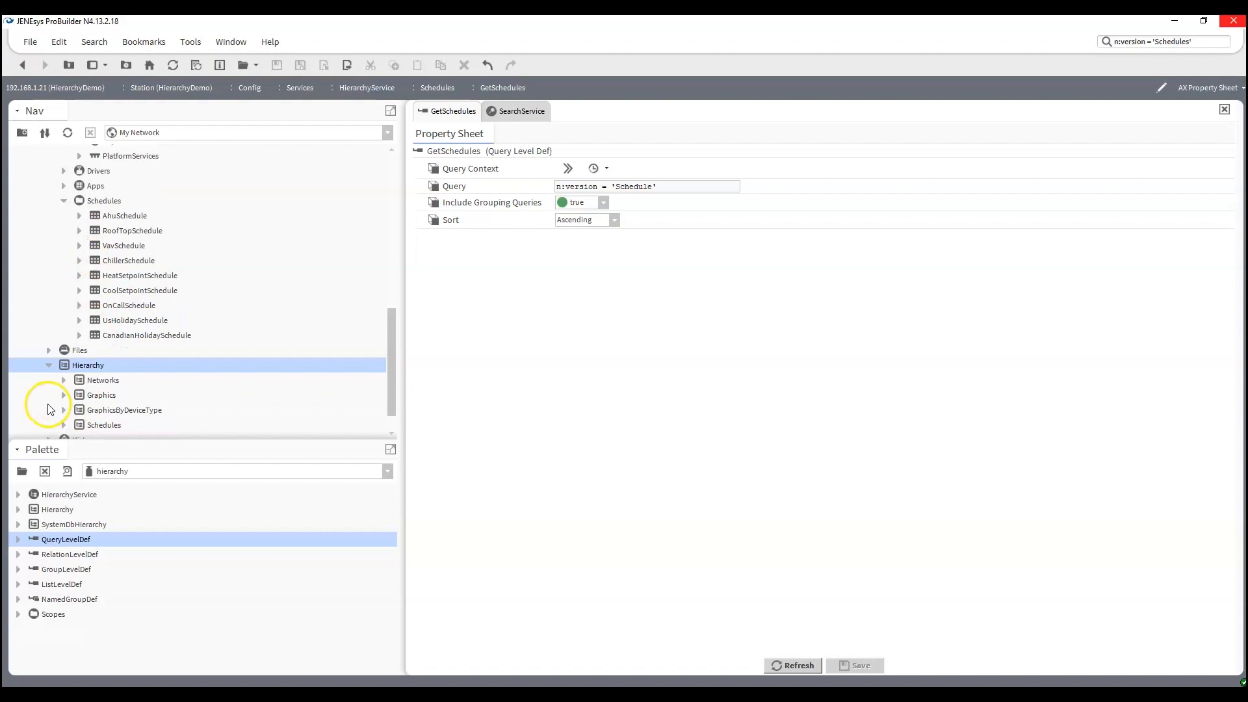
left_click(63, 424)
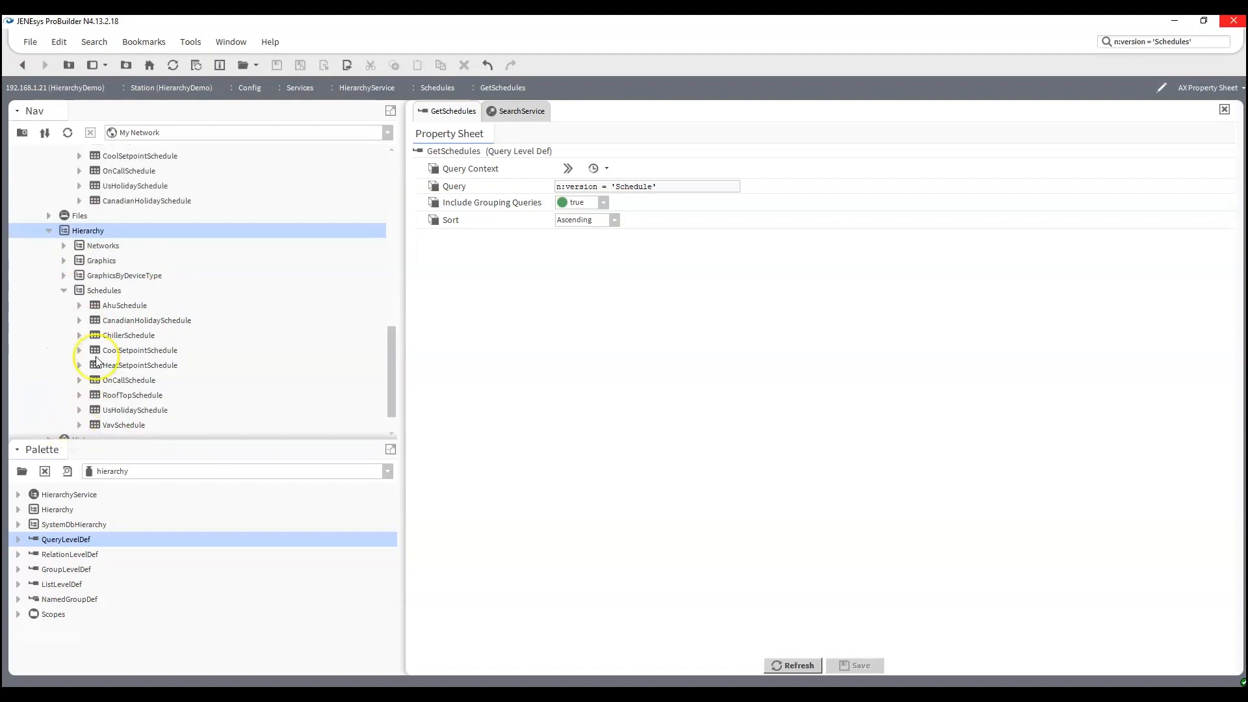
scroll(130, 305, "down", 1)
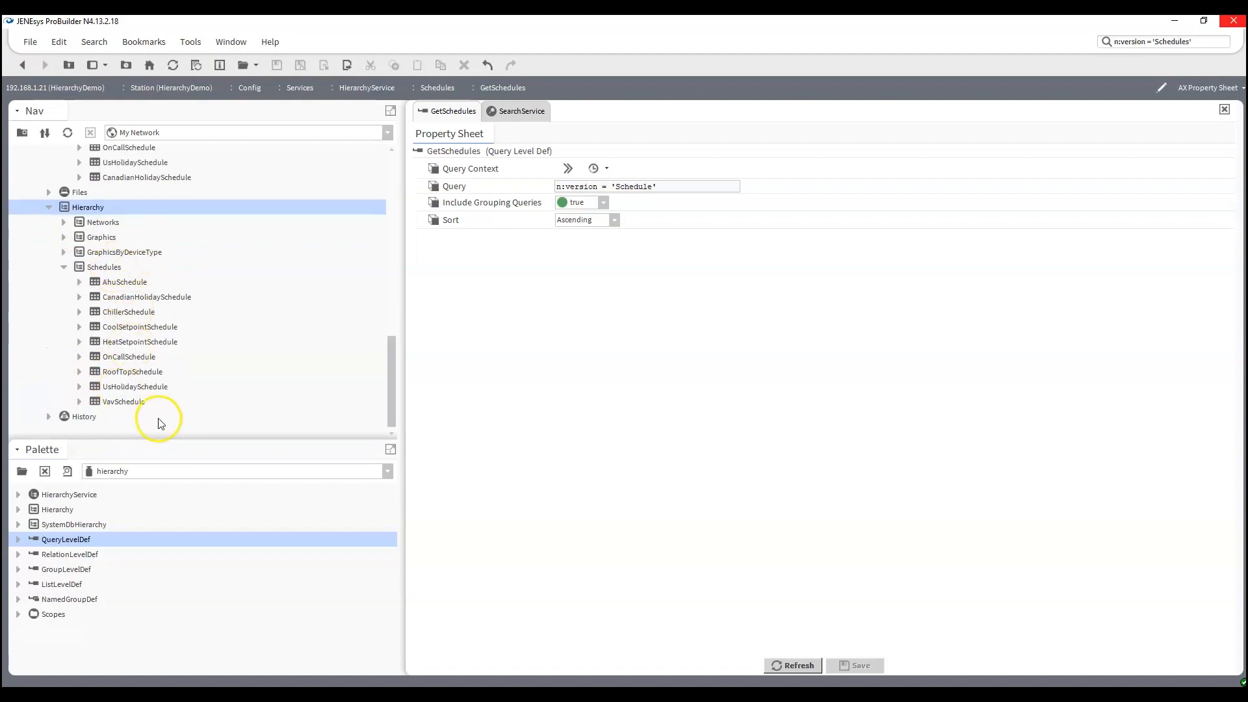
left_click(60, 267)
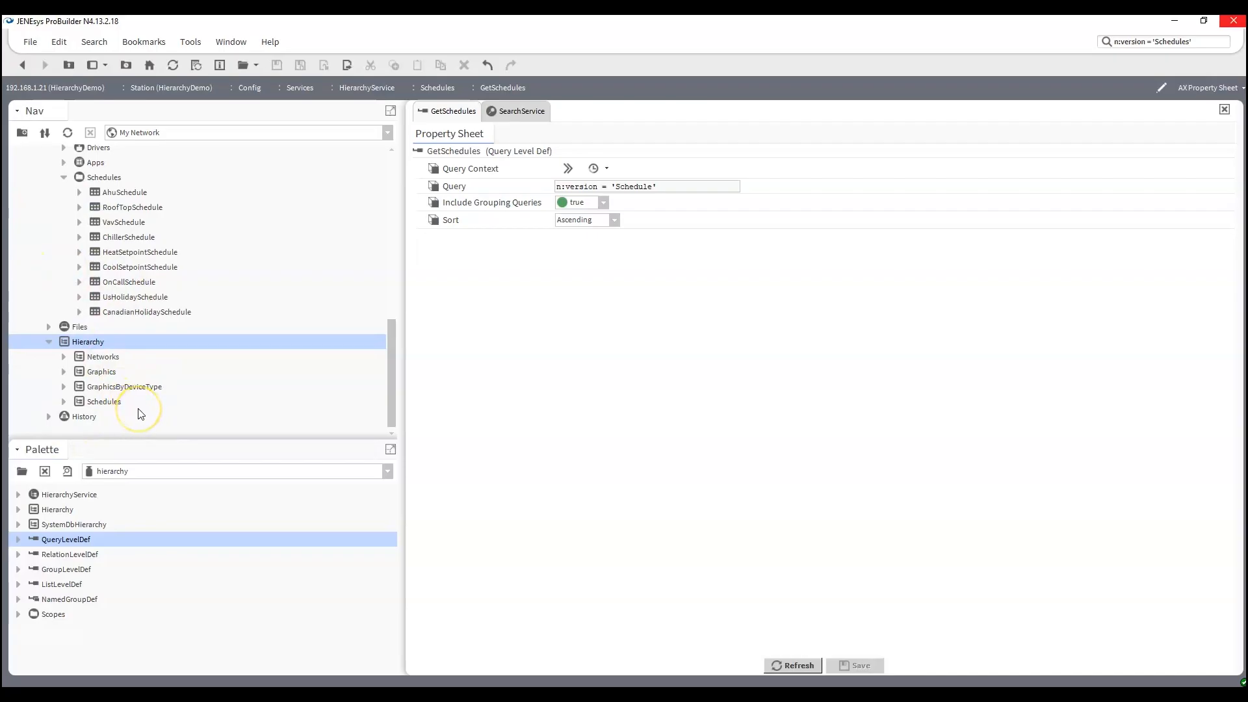
scroll(139, 412, "up", 1)
scroll(199, 317, "up", 5)
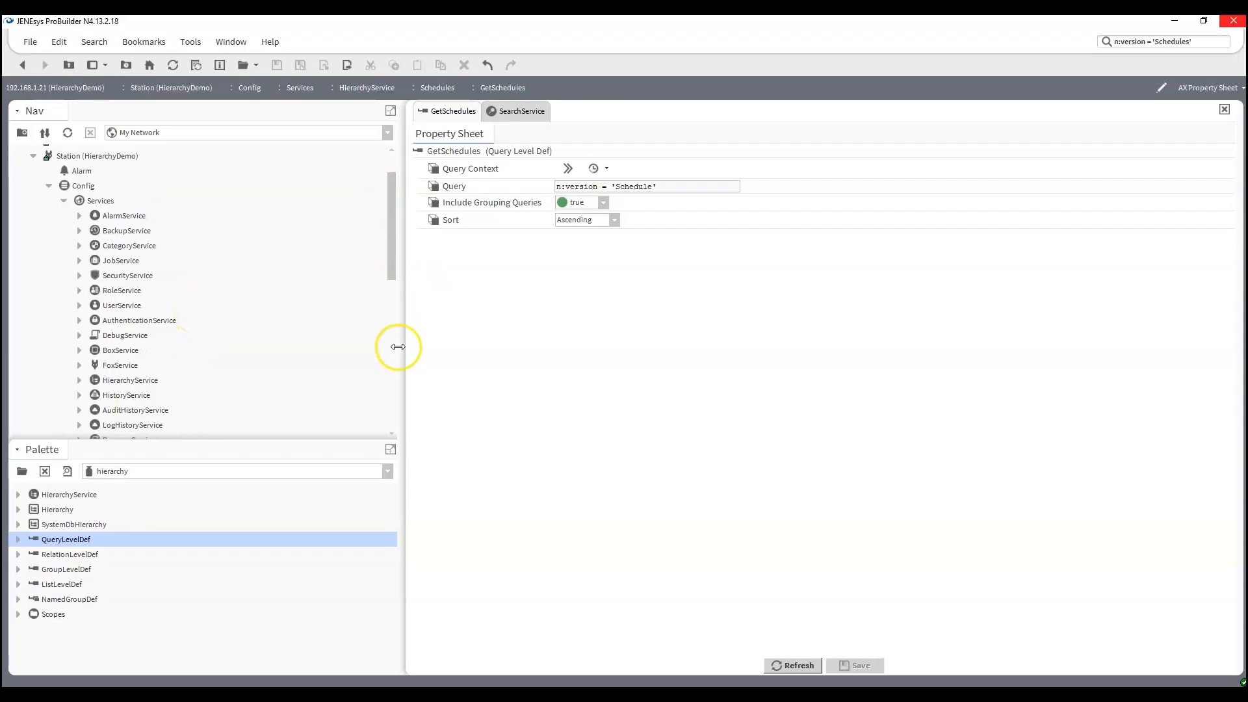
scroll(122, 325, "down", 6)
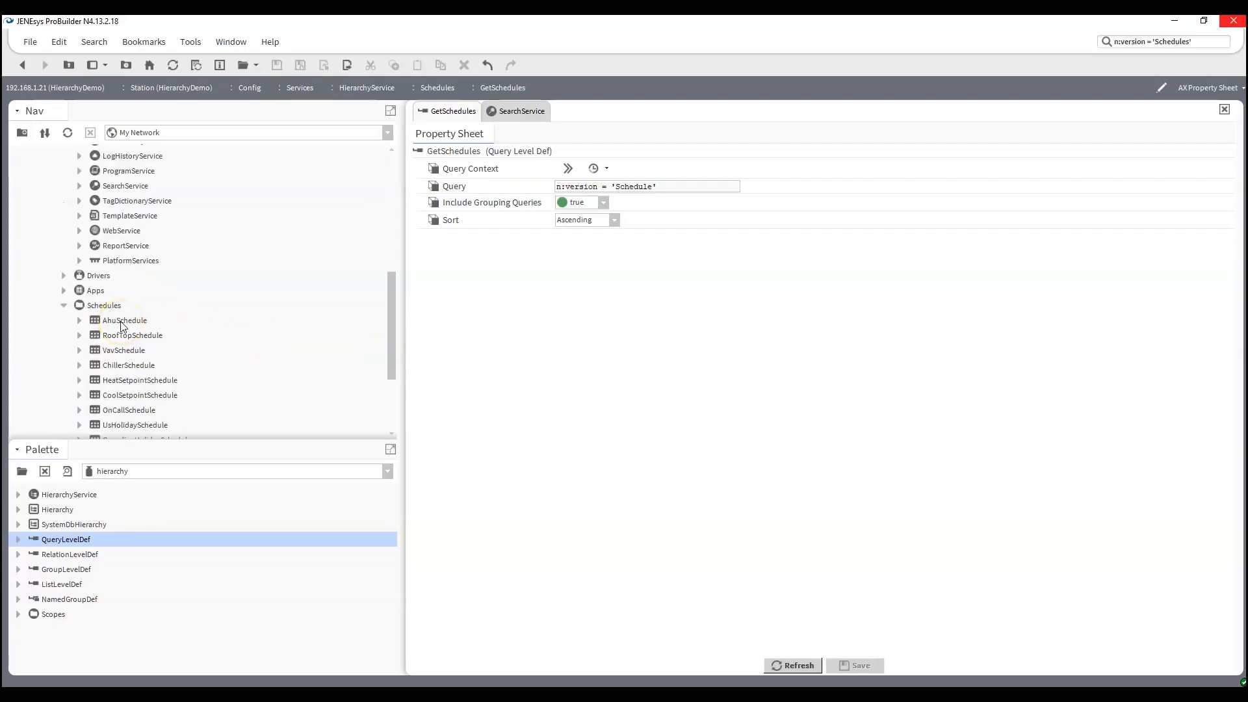
scroll(123, 325, "up", 3)
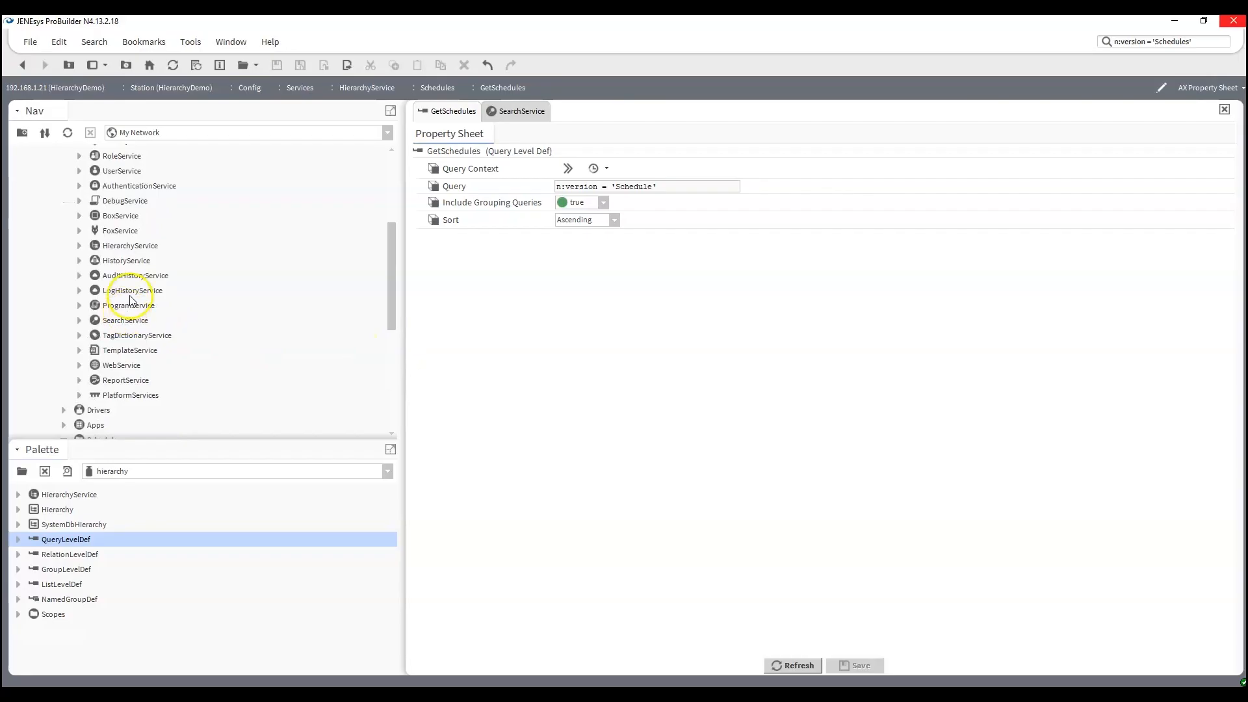
scroll(73, 247, "down", 5)
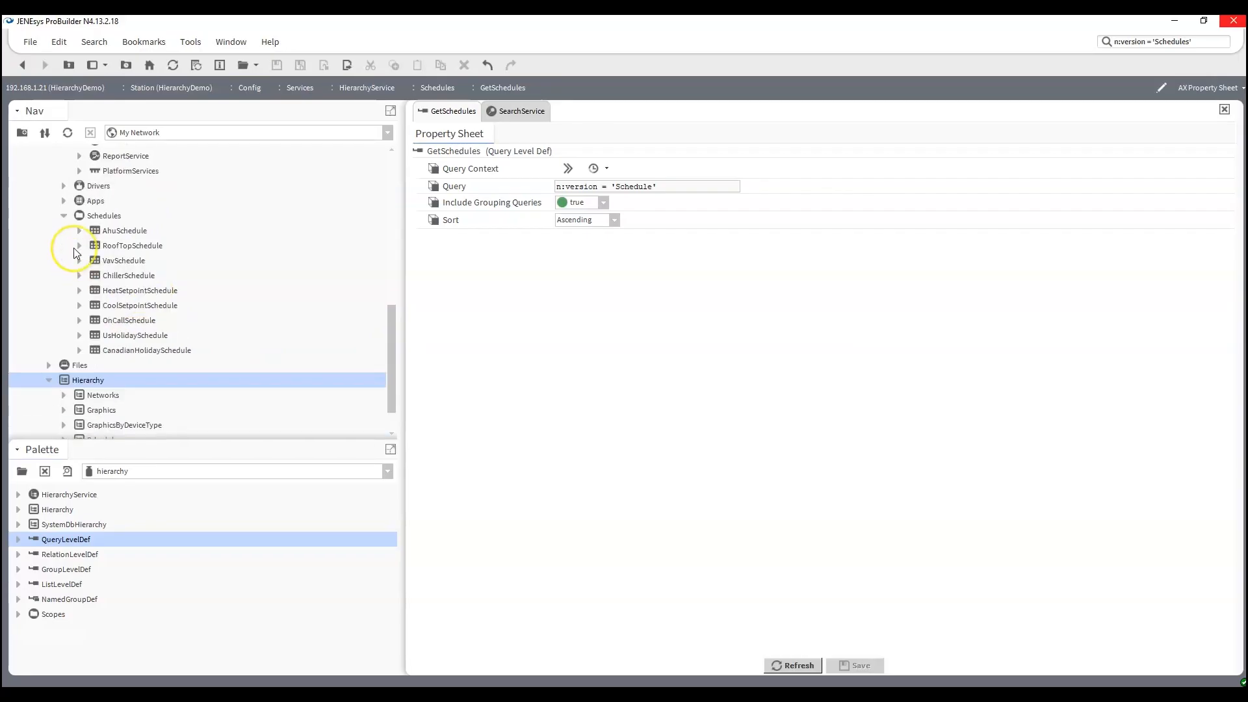
- Expand the Schedules, GraphicsByDeviceType and Graphics hierarchies under the Hierarchy node to review their contents, and collapse all three
scroll(73, 248, "down", 1)
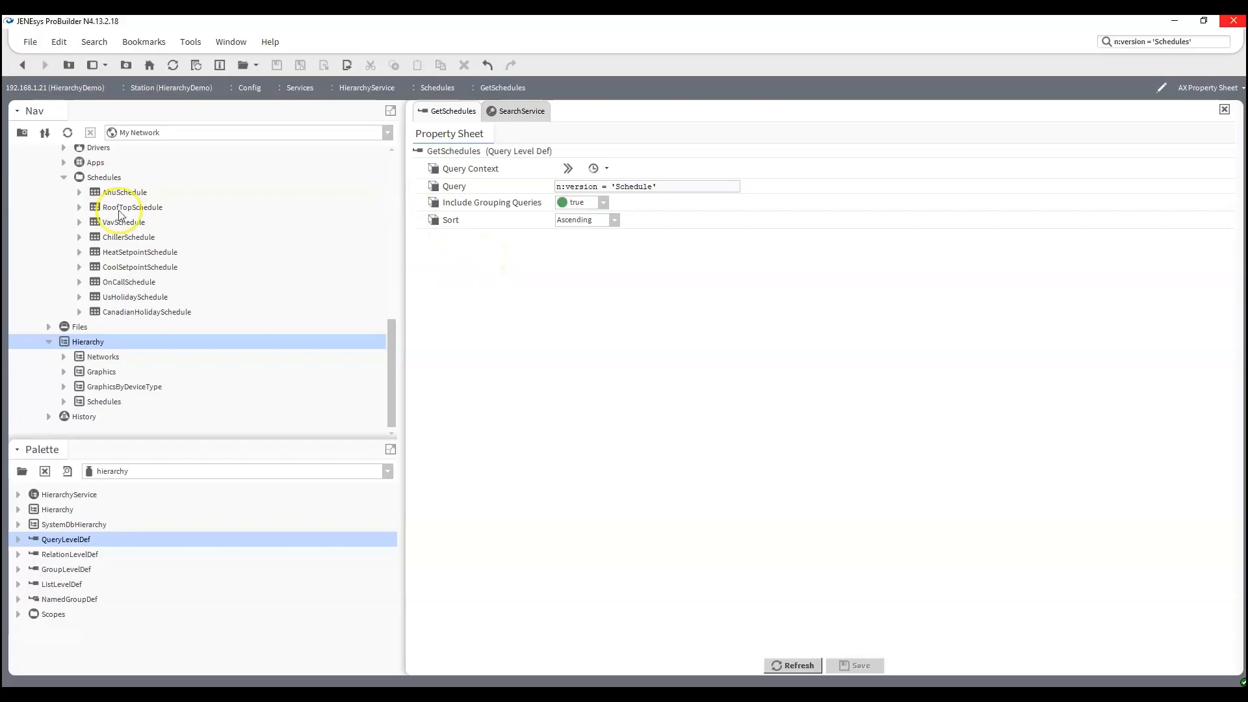
left_click(64, 401)
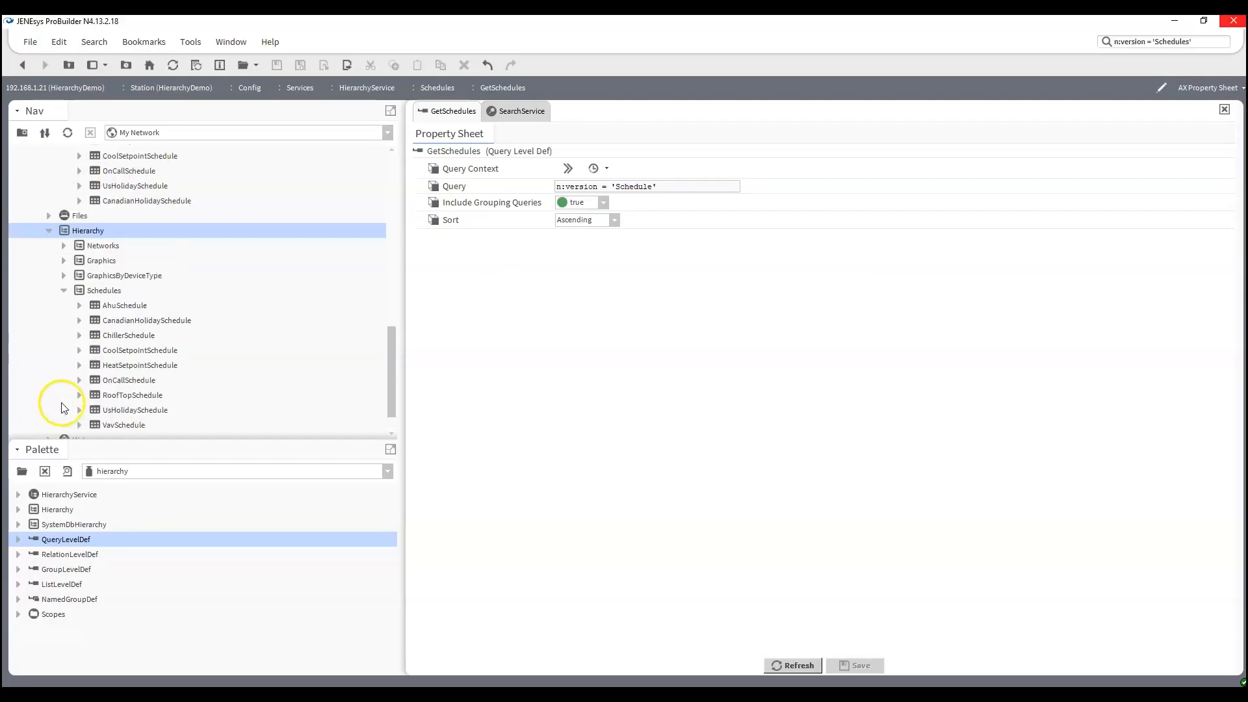
left_click(63, 275)
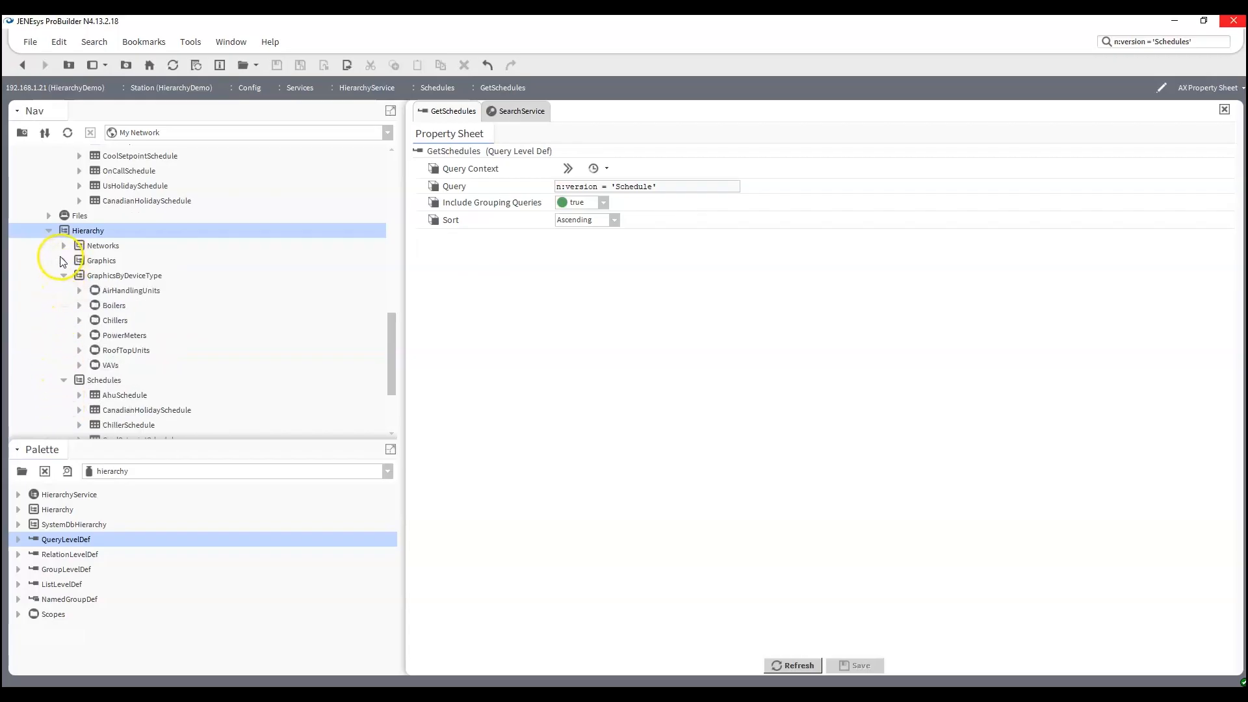
left_click(60, 259)
left_click(64, 260)
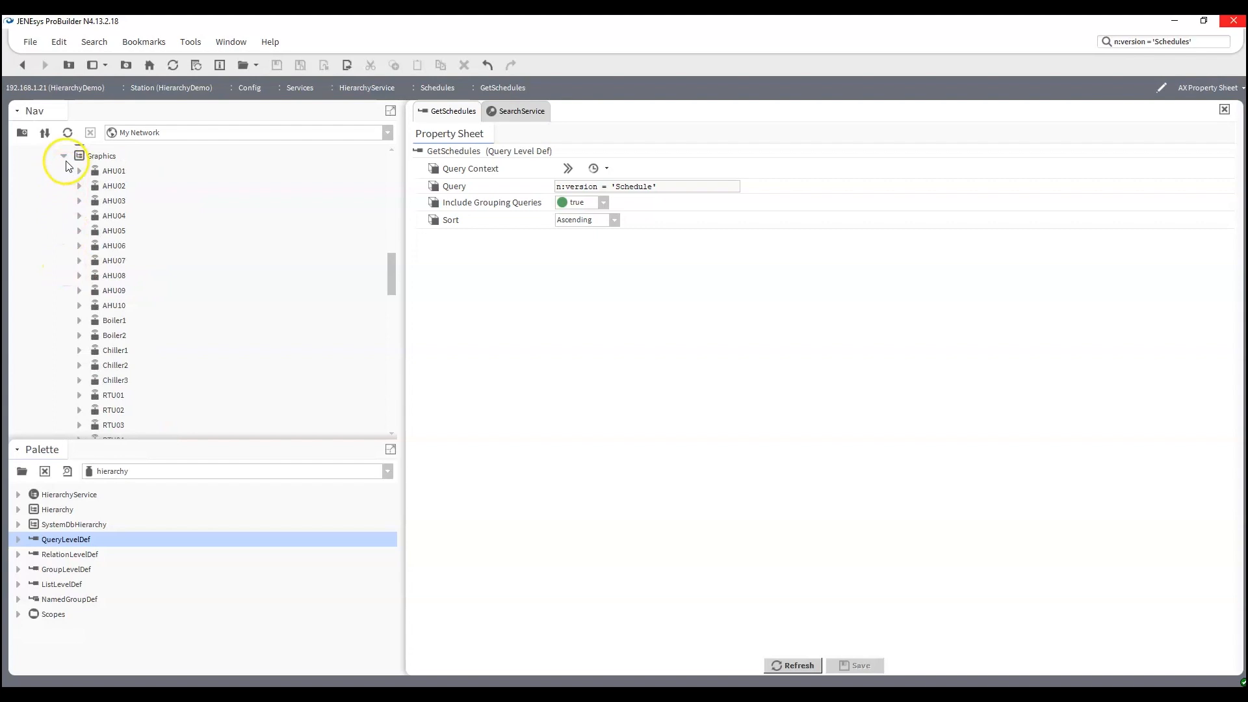
scroll(62, 159, "up", 2)
left_click(63, 246)
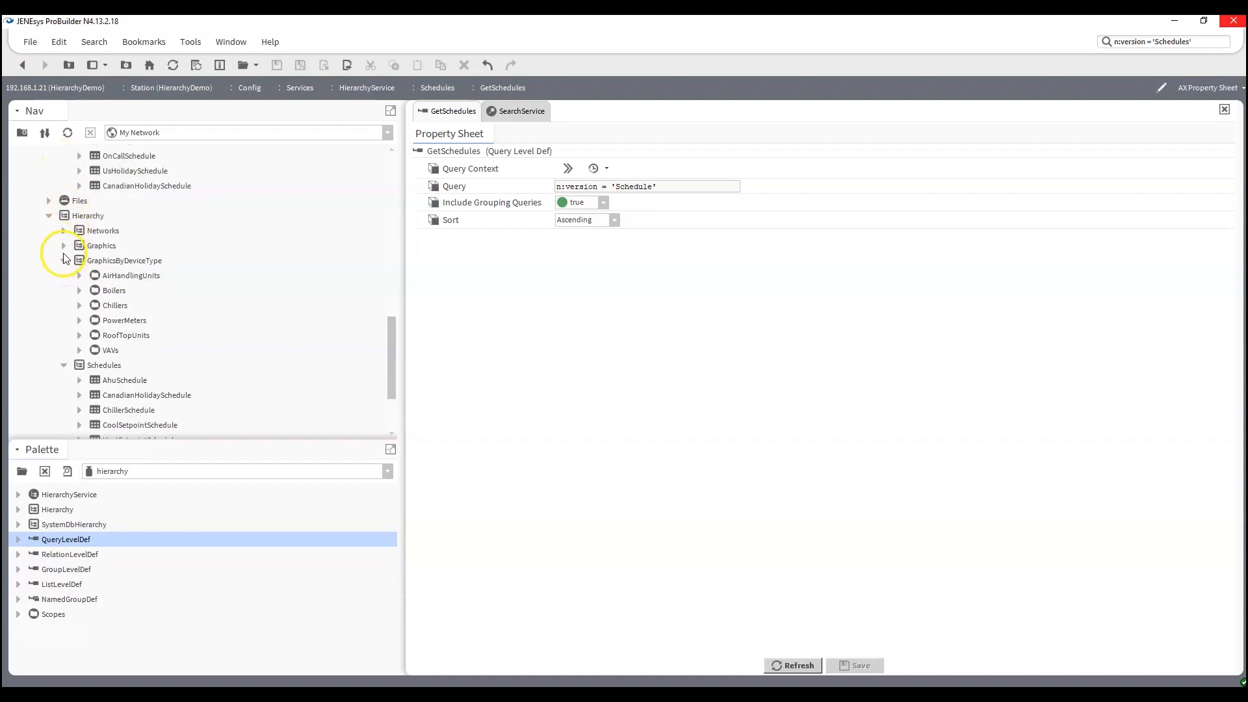
left_click(63, 261)
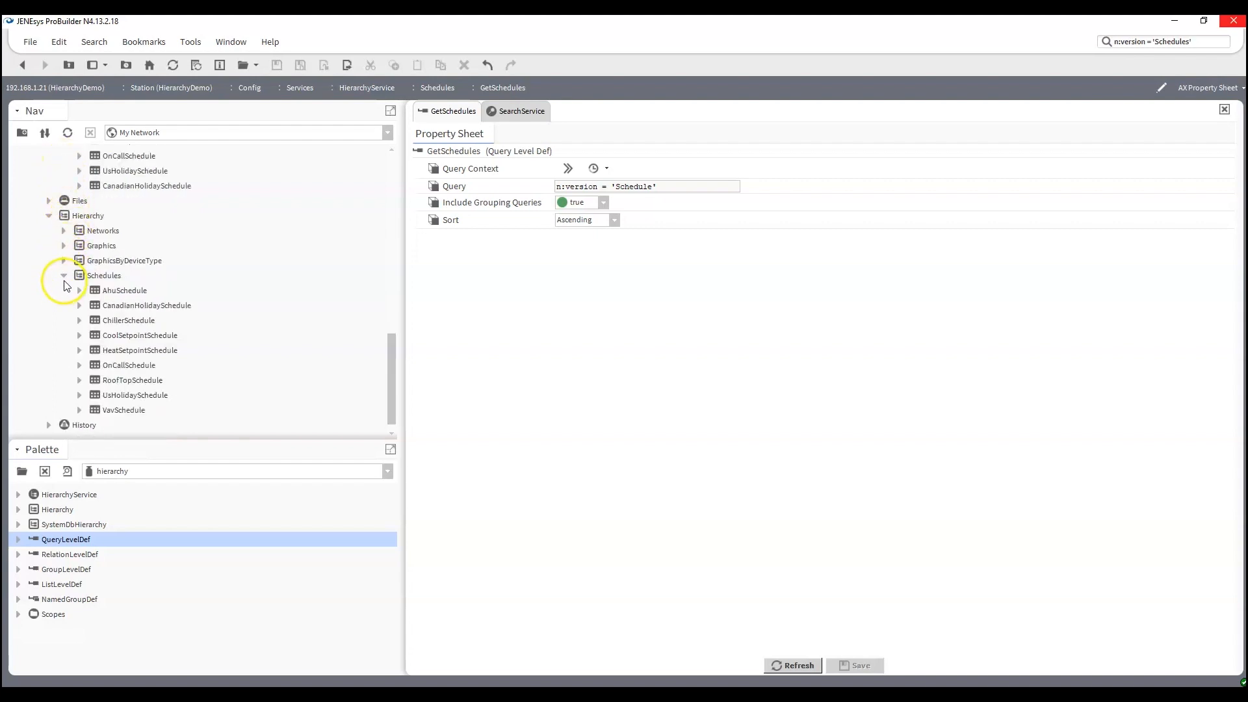
left_click(64, 276)
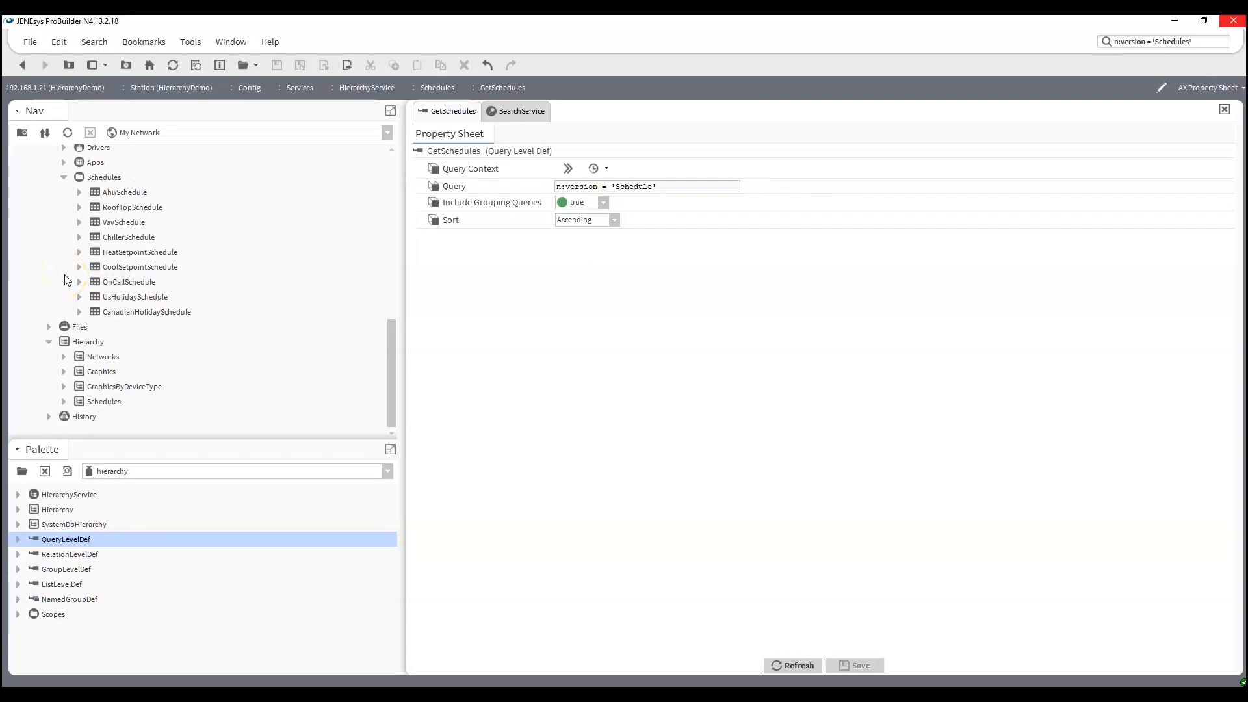